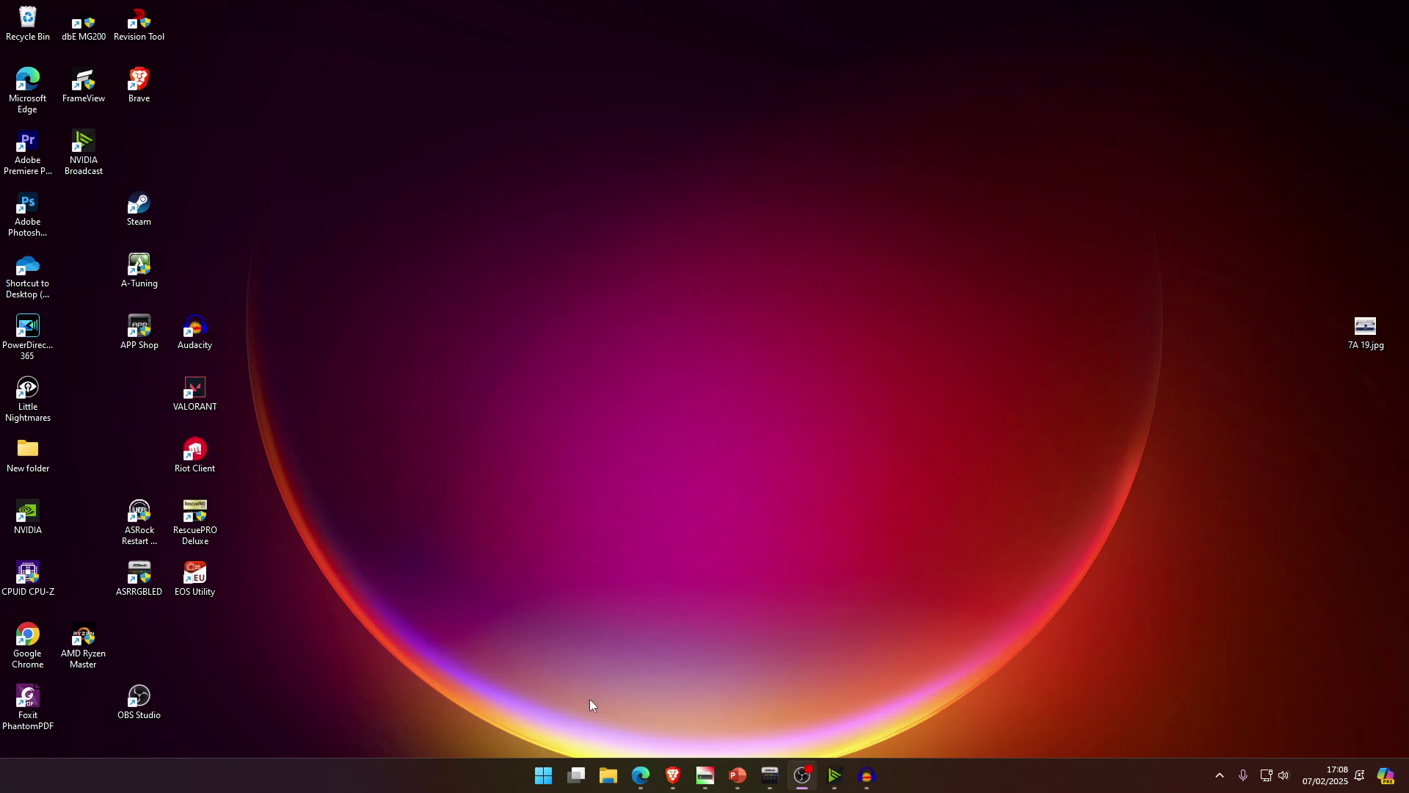
# - Open File Explorer at This PC and maximize its window
pyautogui.click(607, 778)
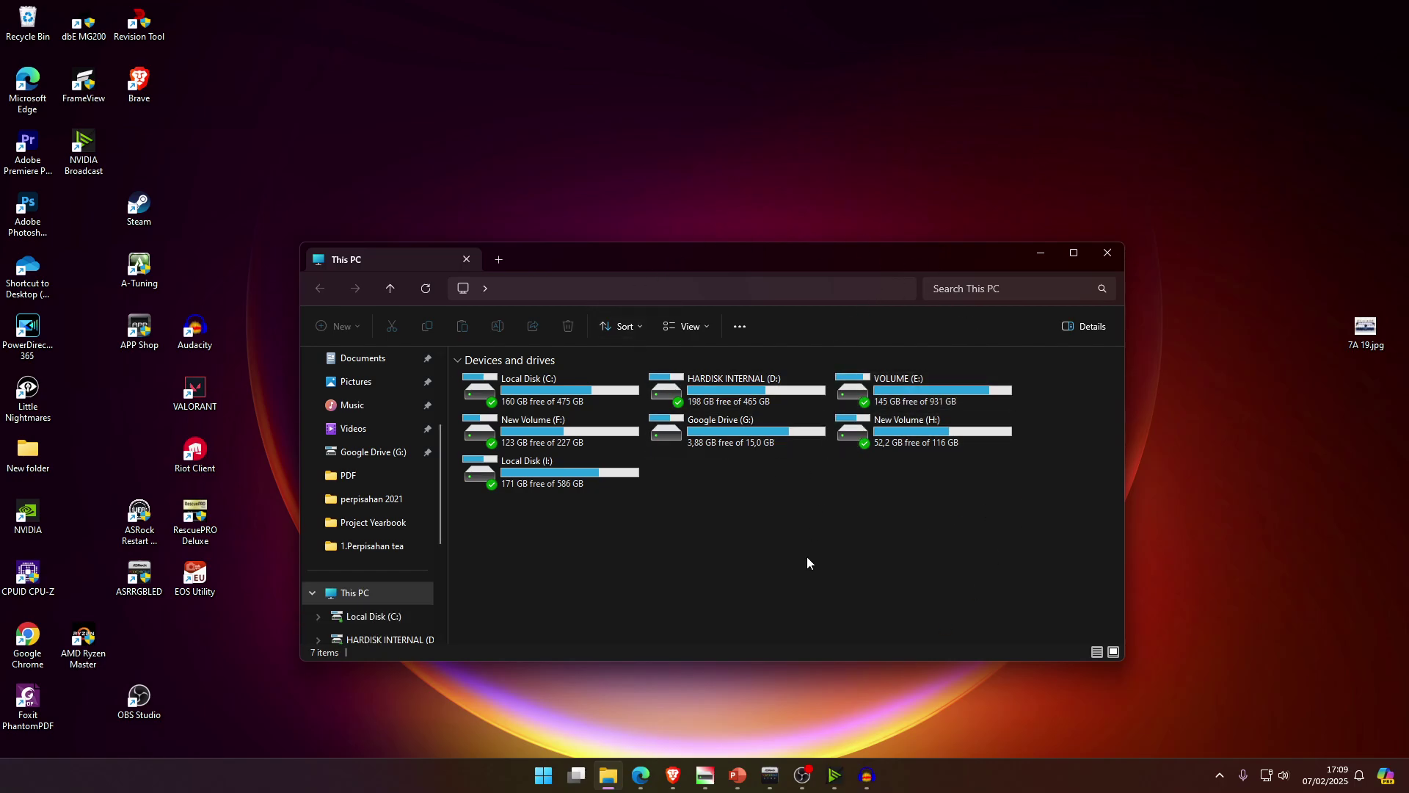
pyautogui.click(1073, 252)
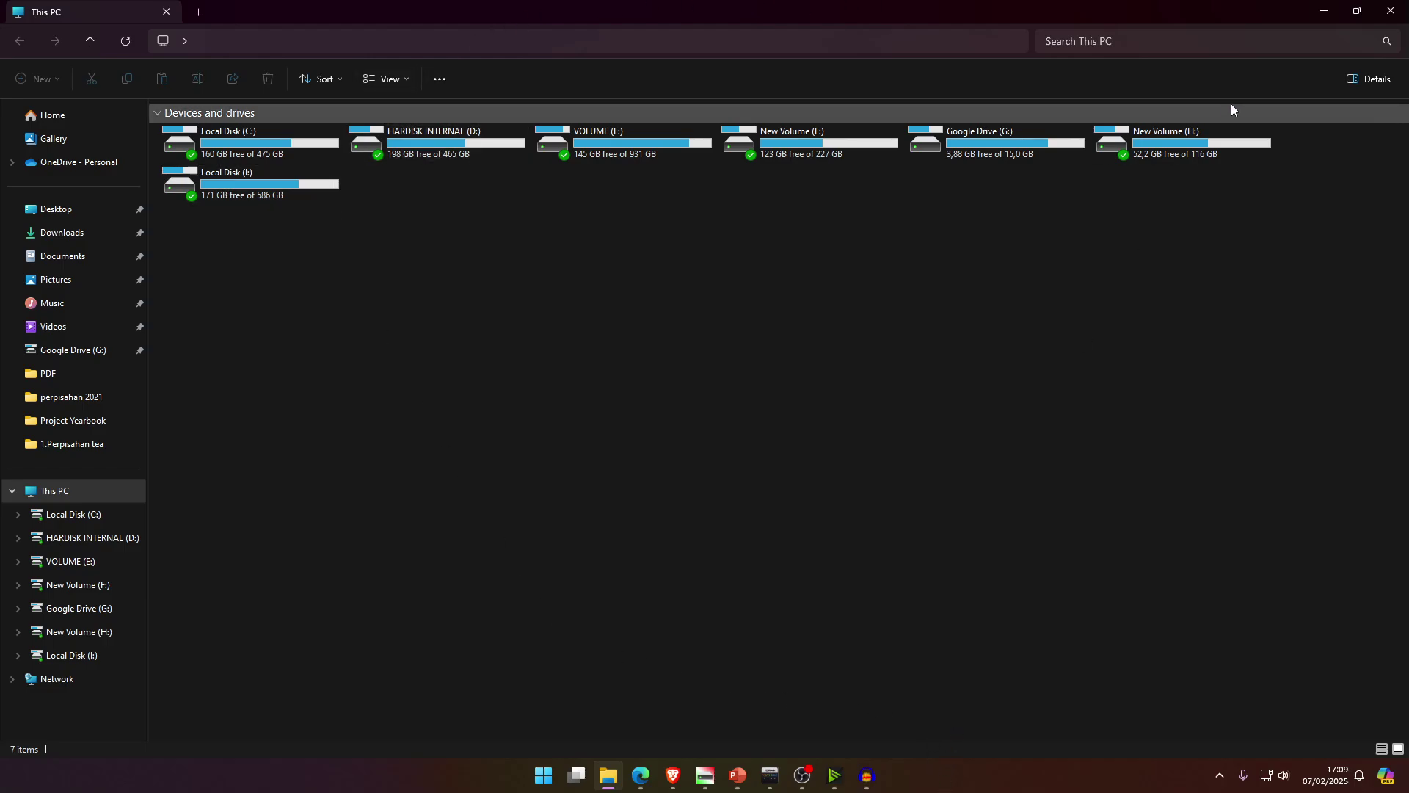
# - Apply the light lake-landscape theme in the desktop's personalization settings and return to File Explorer
pyautogui.click(1324, 11)
pyautogui.rightClick(761, 205)
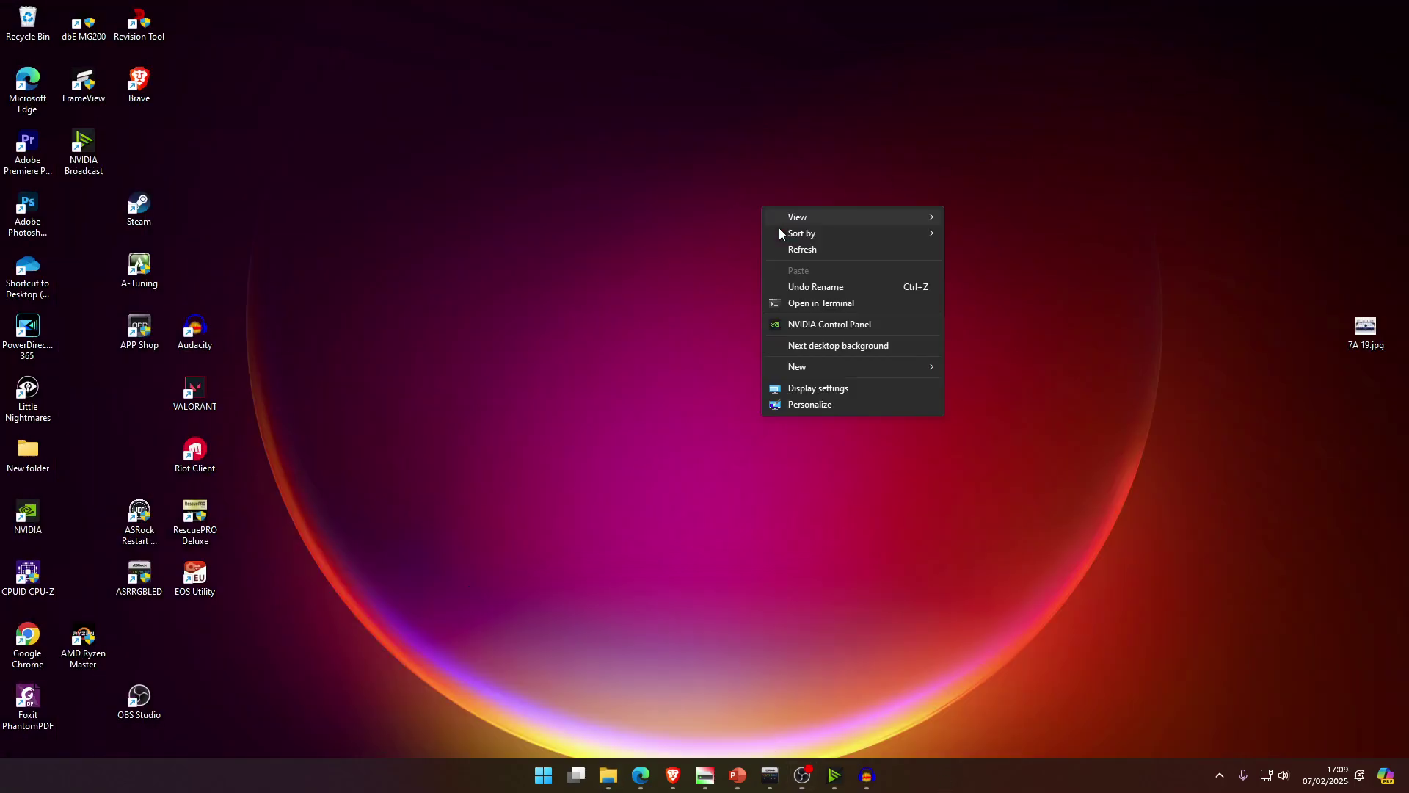
pyautogui.click(803, 405)
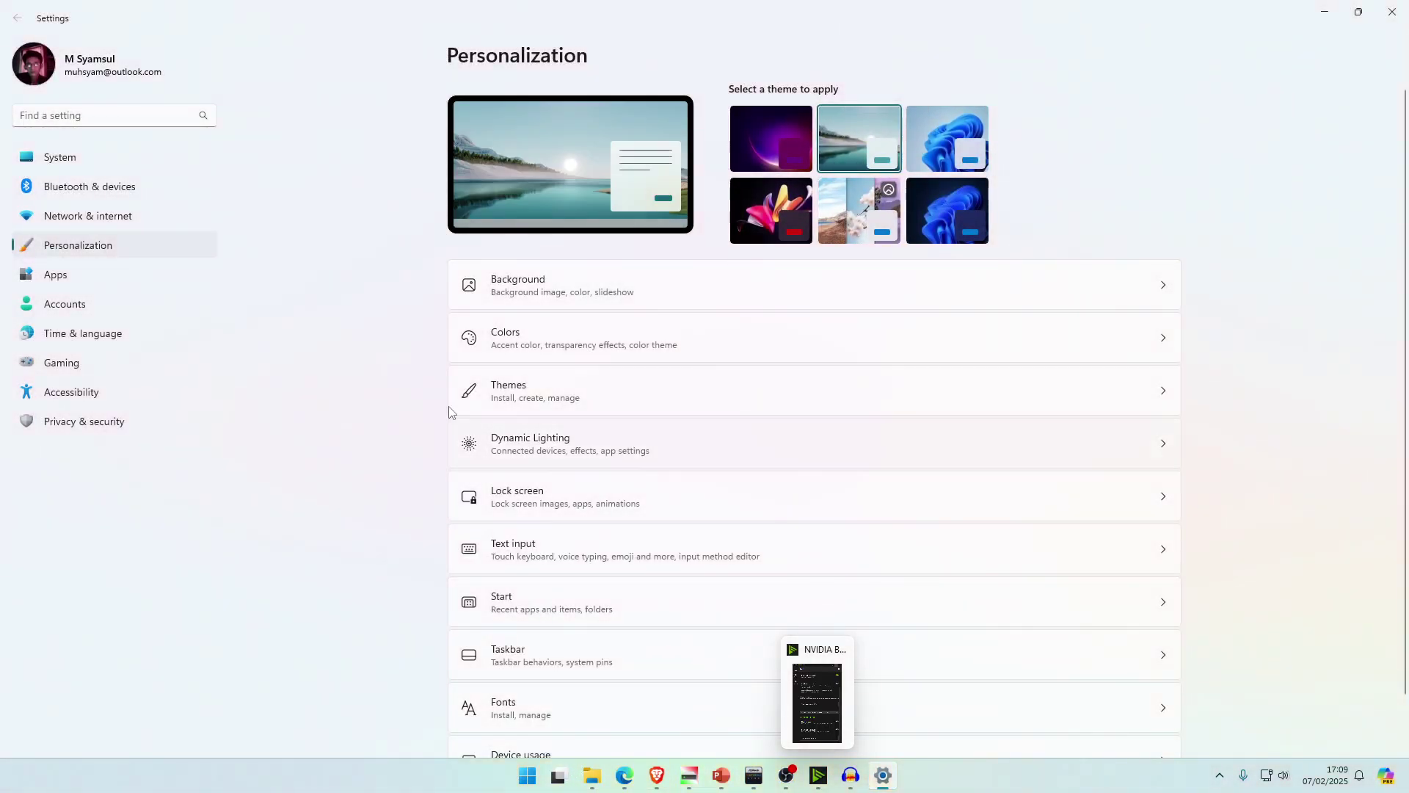
pyautogui.click(593, 776)
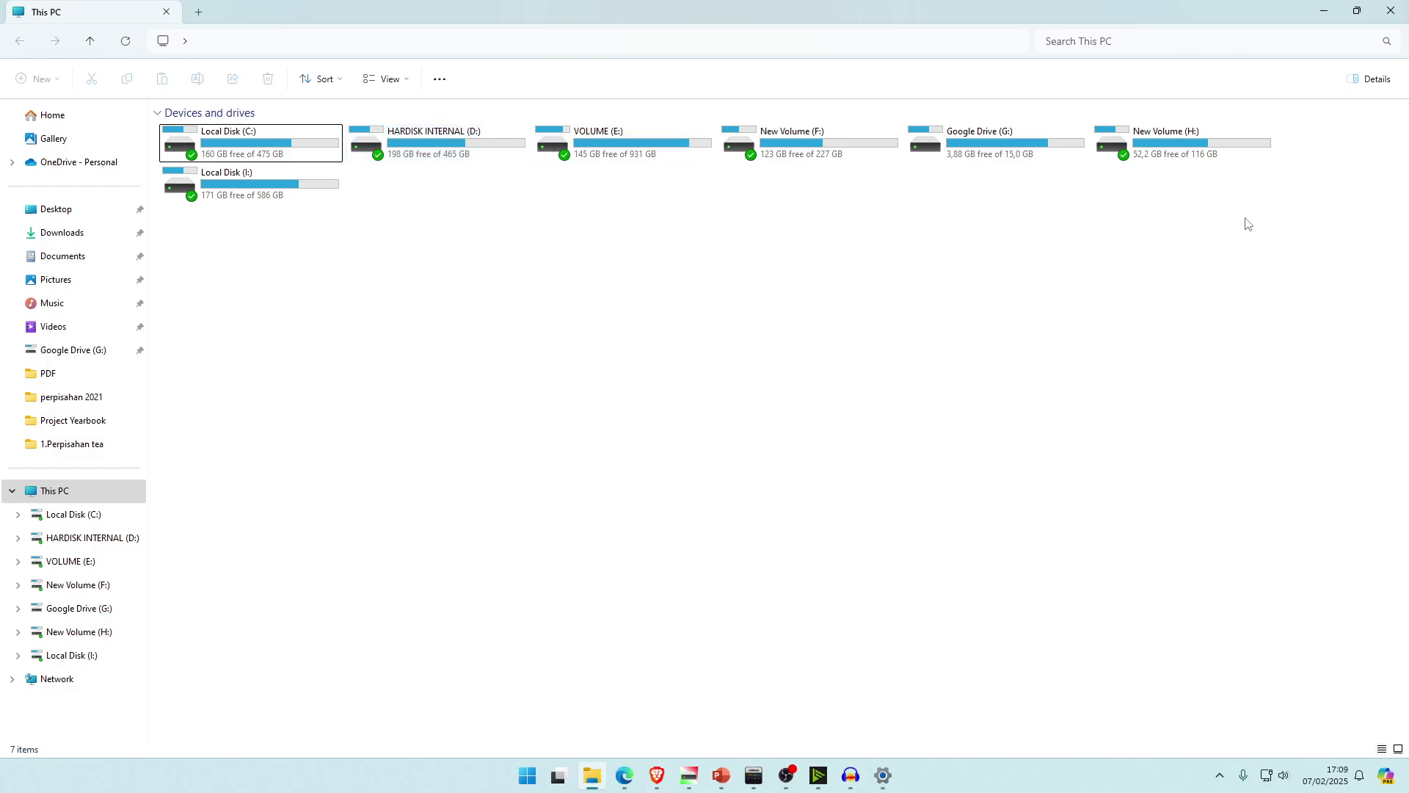
# - Examine the drives under Devices and drives, selecting all of them, then Local Disk (C:) and HARDISK INTERNAL (D:) individually
pyautogui.moveTo(1245, 219); pyautogui.dragTo(573, 441)
pyautogui.moveTo(1195, 433); pyautogui.dragTo(259, 145)
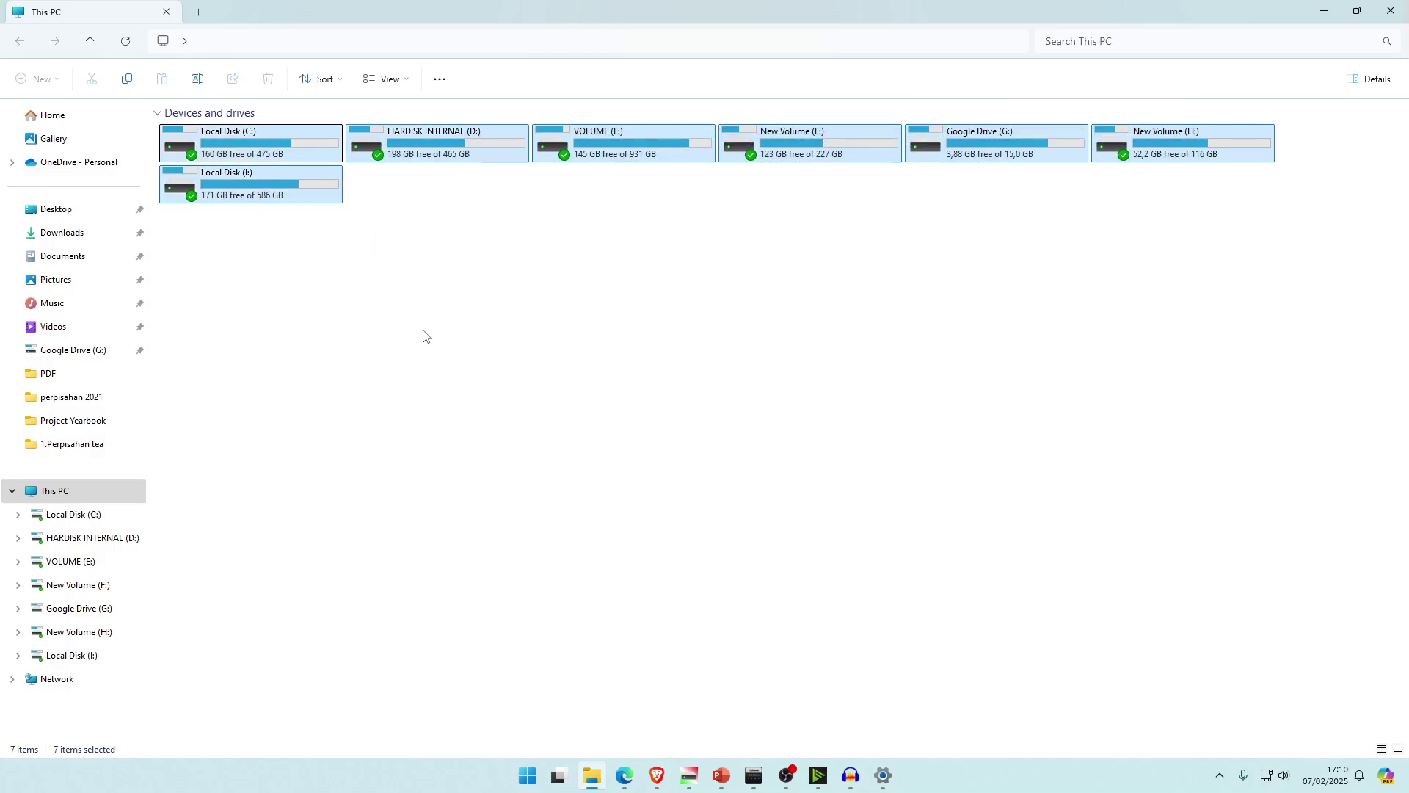
pyautogui.click(628, 357)
pyautogui.moveTo(588, 340); pyautogui.dragTo(701, 304)
pyautogui.moveTo(499, 201); pyautogui.dragTo(396, 253)
pyautogui.click(317, 143)
pyautogui.click(424, 152)
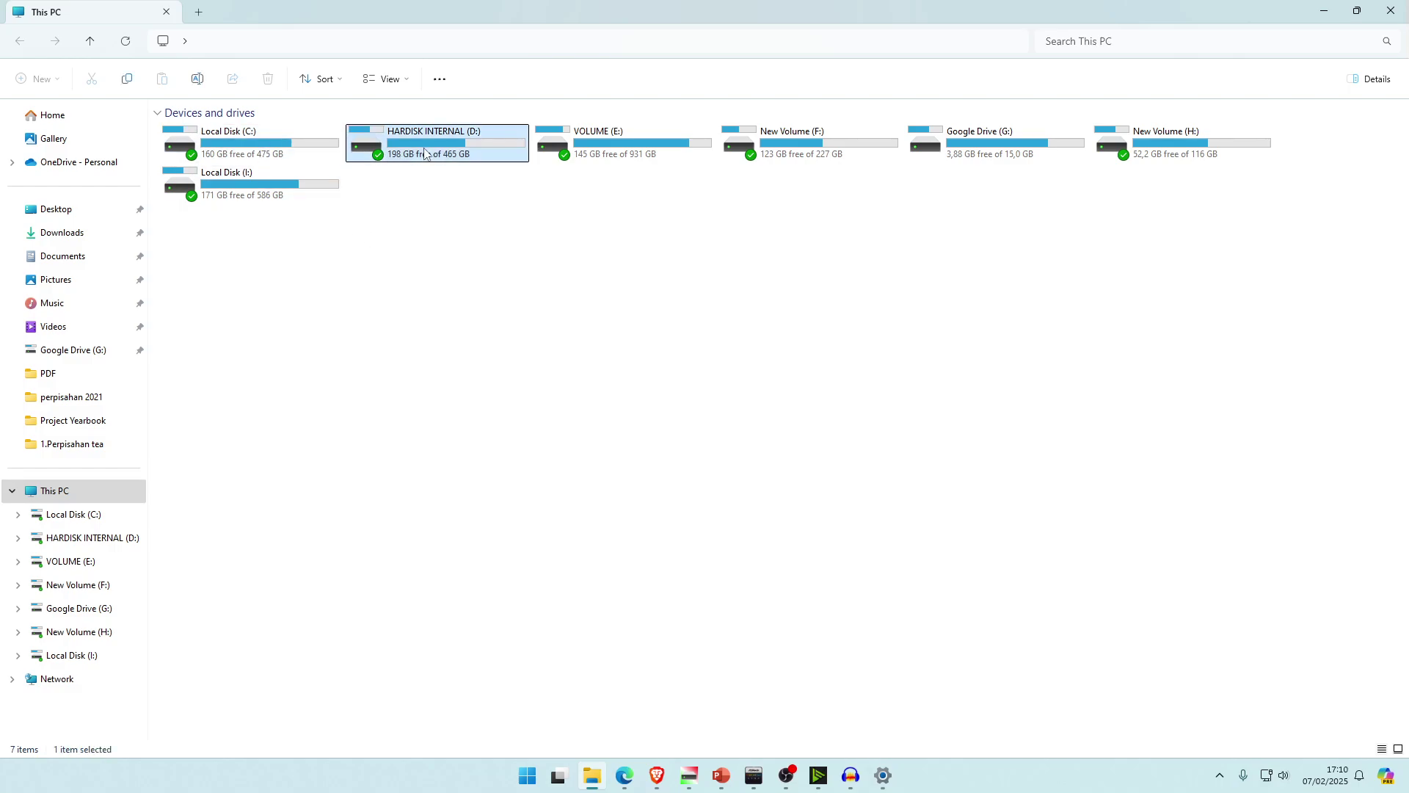
pyautogui.click(556, 441)
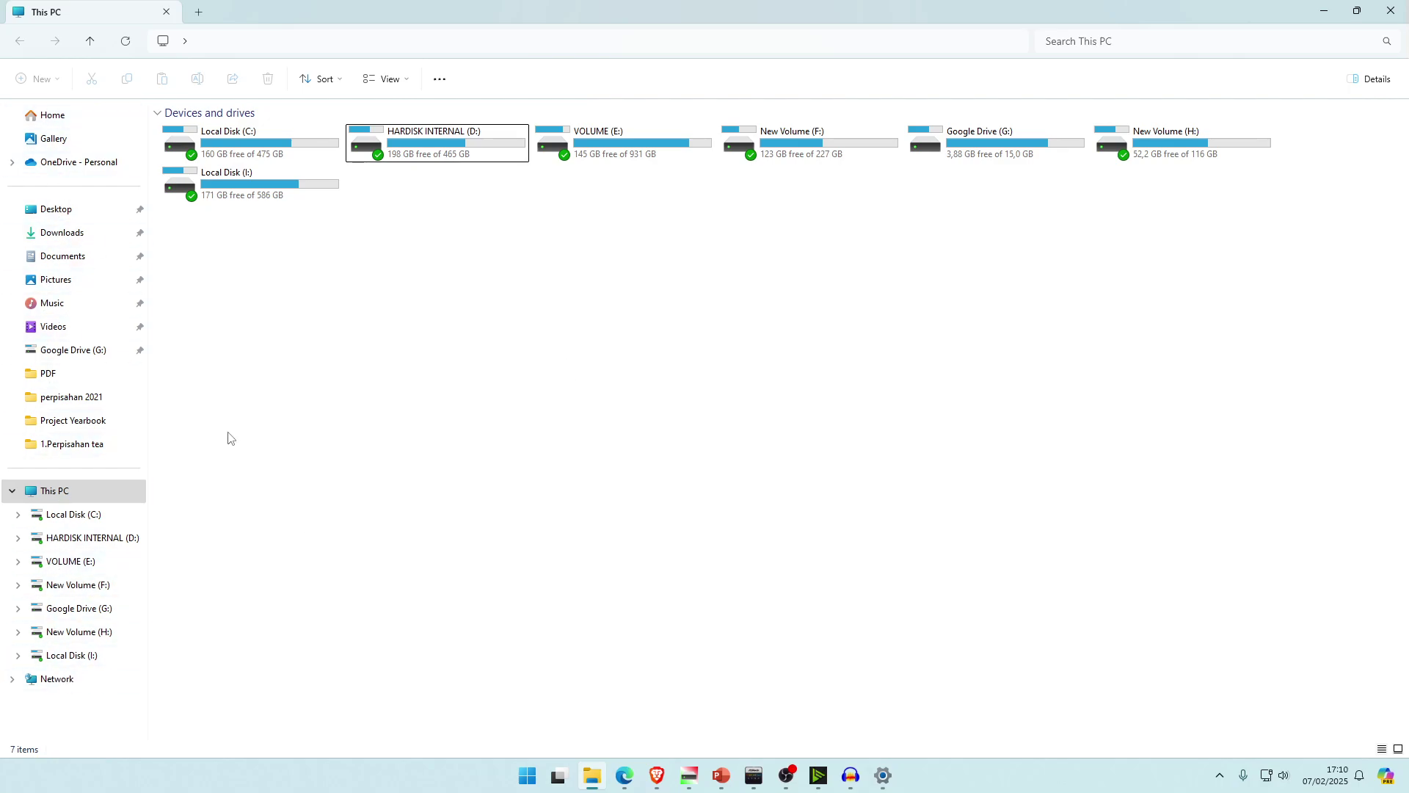
# - Go from This PC to Local Disk (C:) and examine its folders and files, selecting them all
pyautogui.click(50, 491)
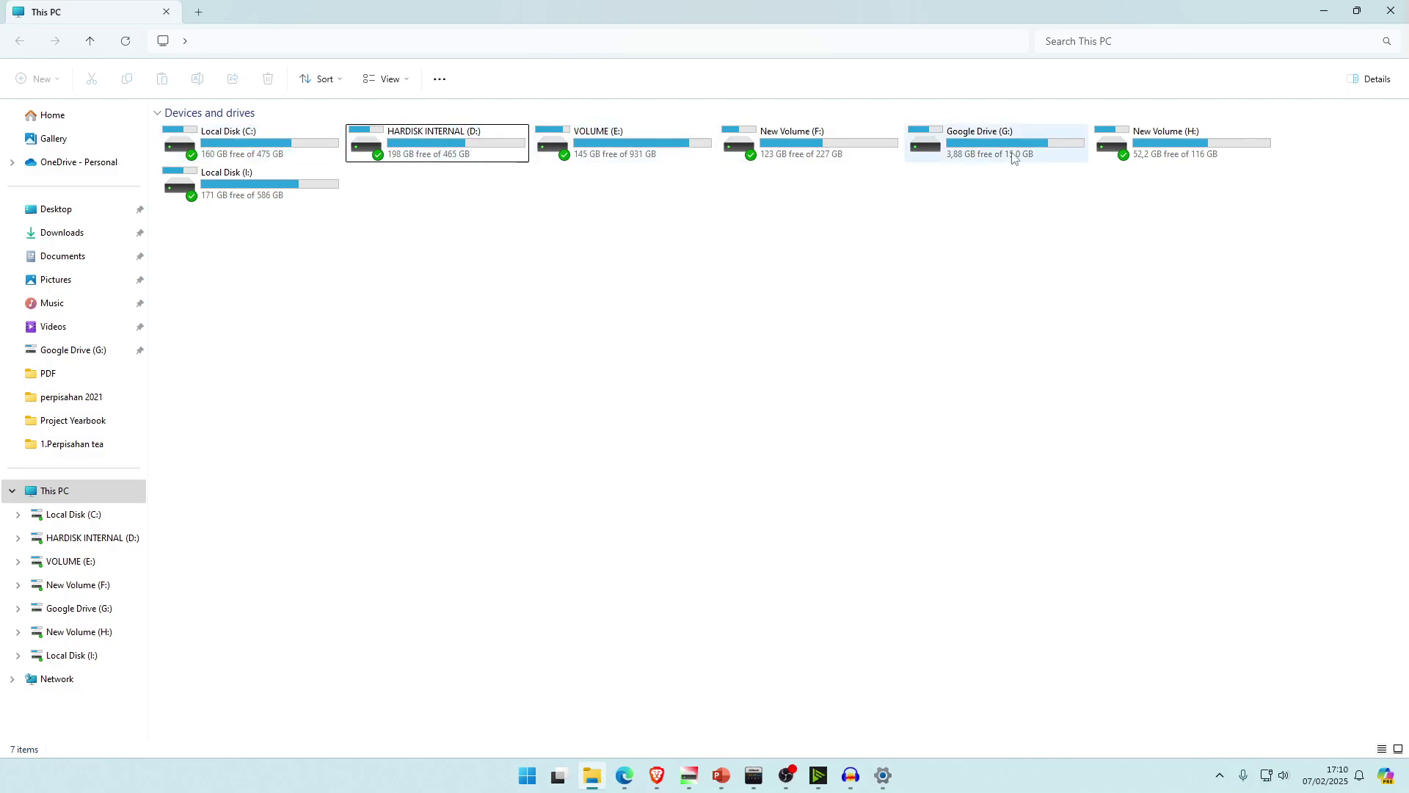
pyautogui.click(101, 488)
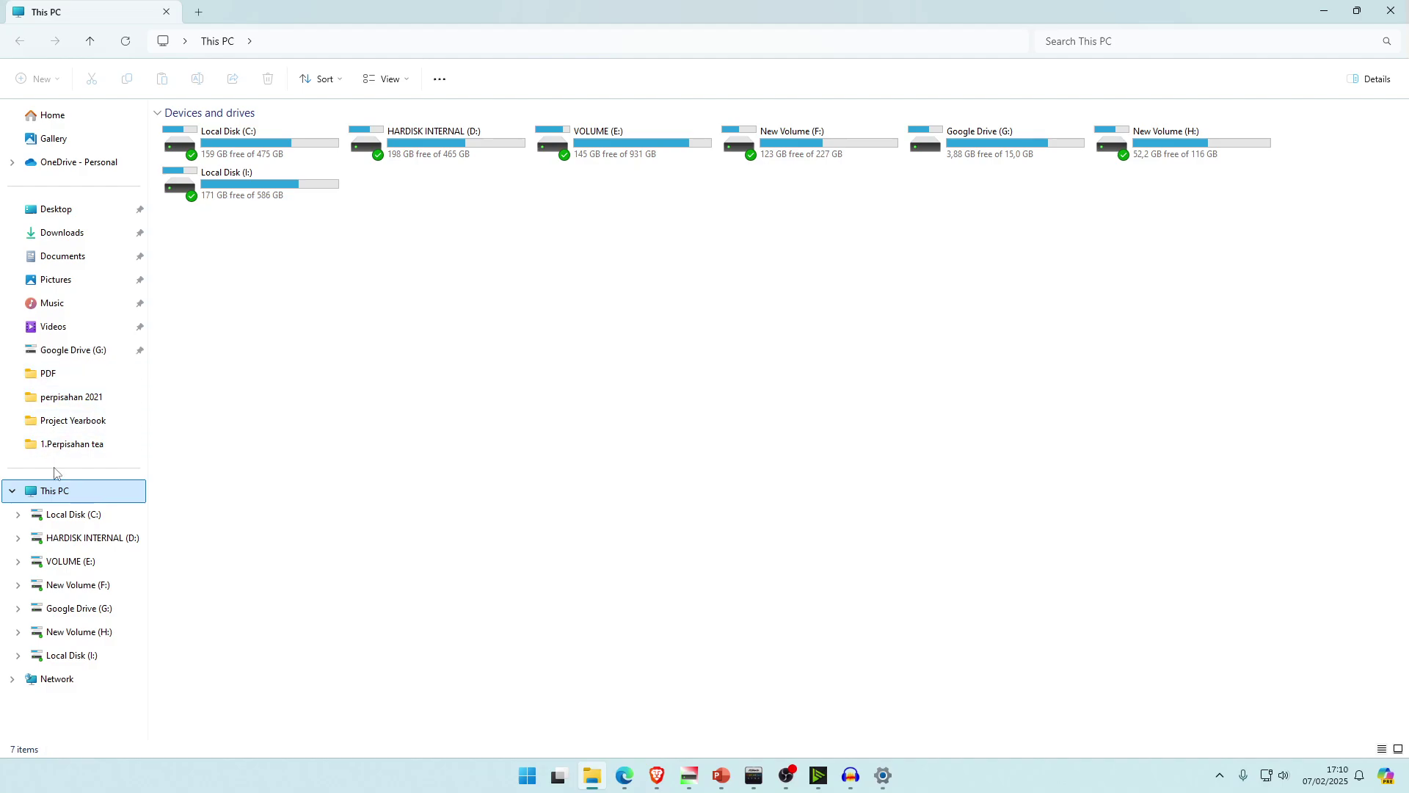
pyautogui.click(92, 521)
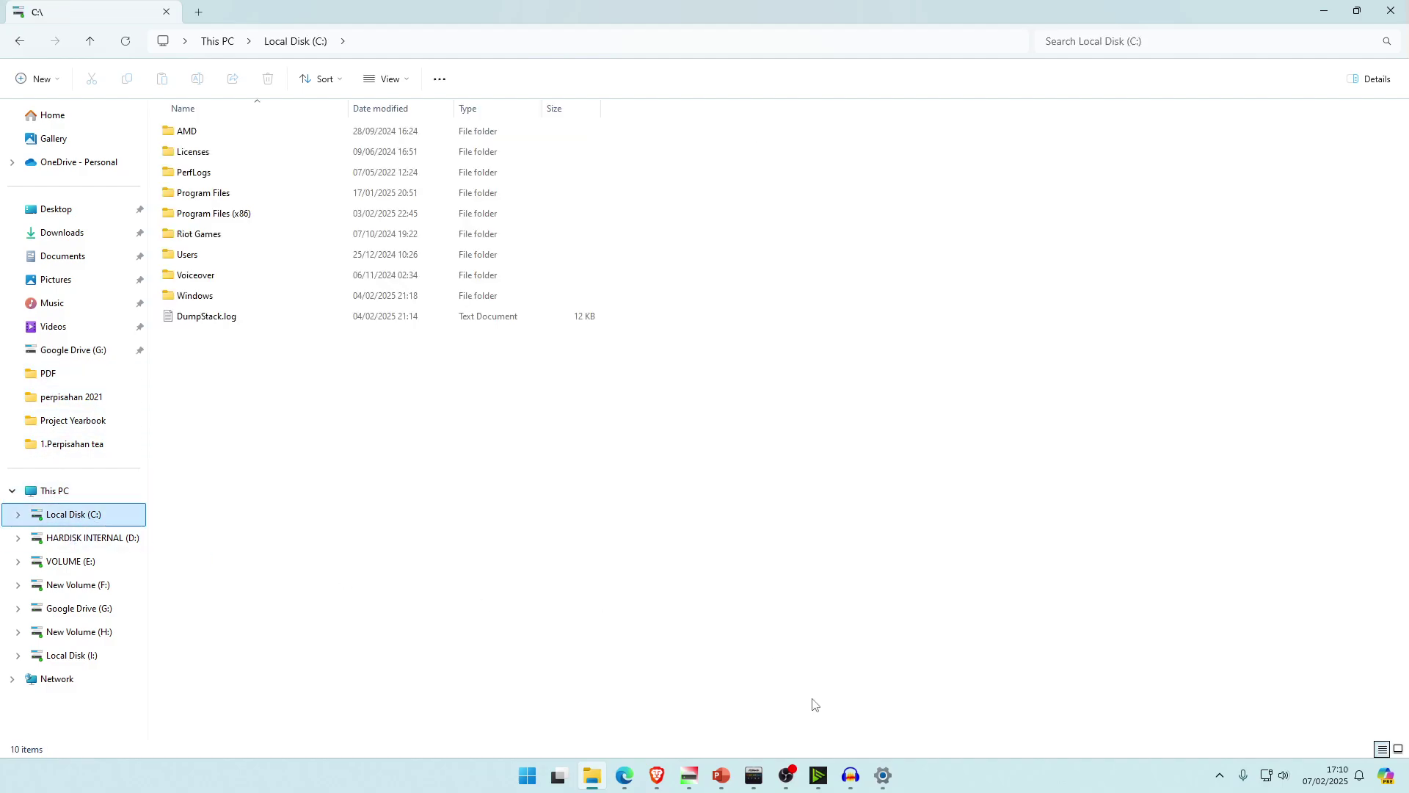
pyautogui.moveTo(1321, 515); pyautogui.dragTo(228, 131)
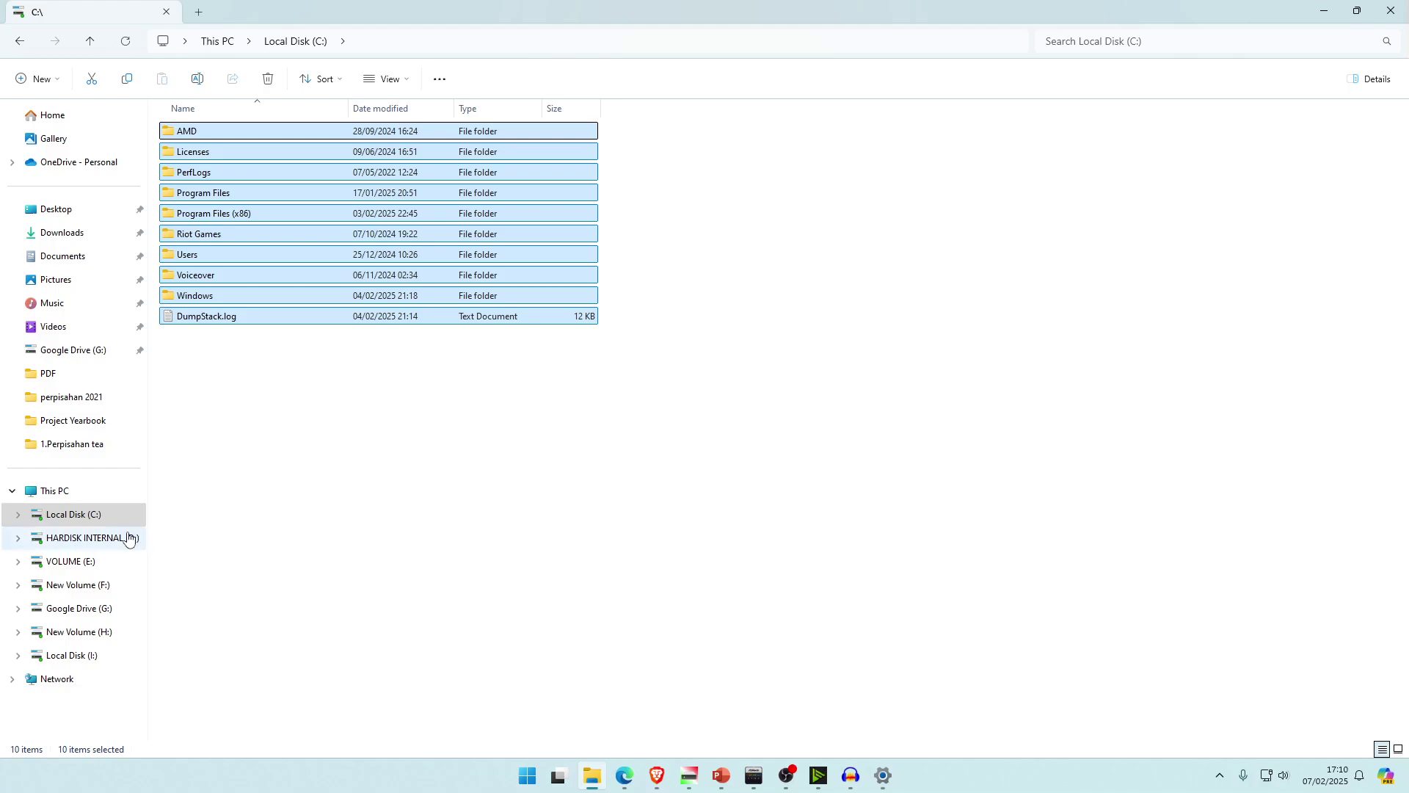
pyautogui.click(74, 523)
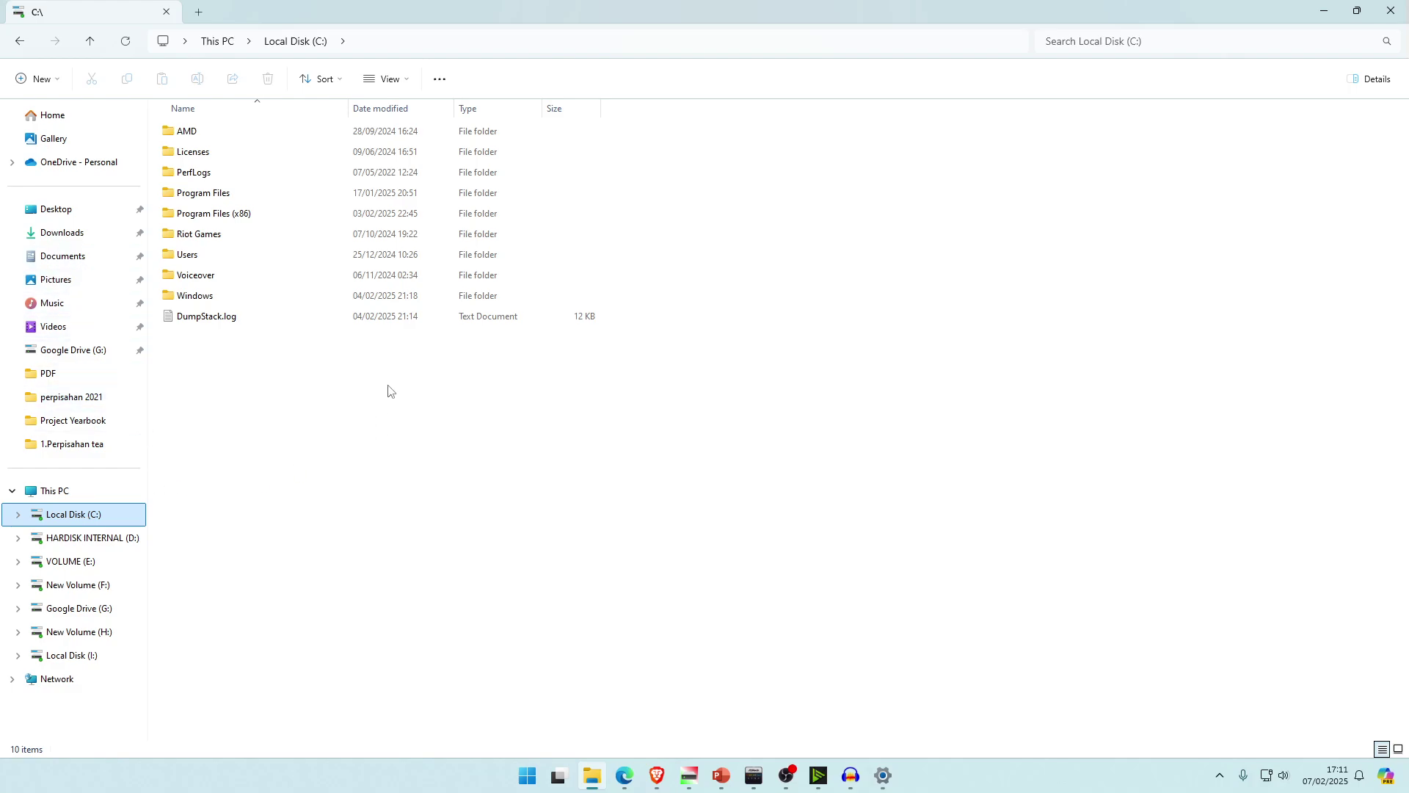
pyautogui.rightClick(112, 425)
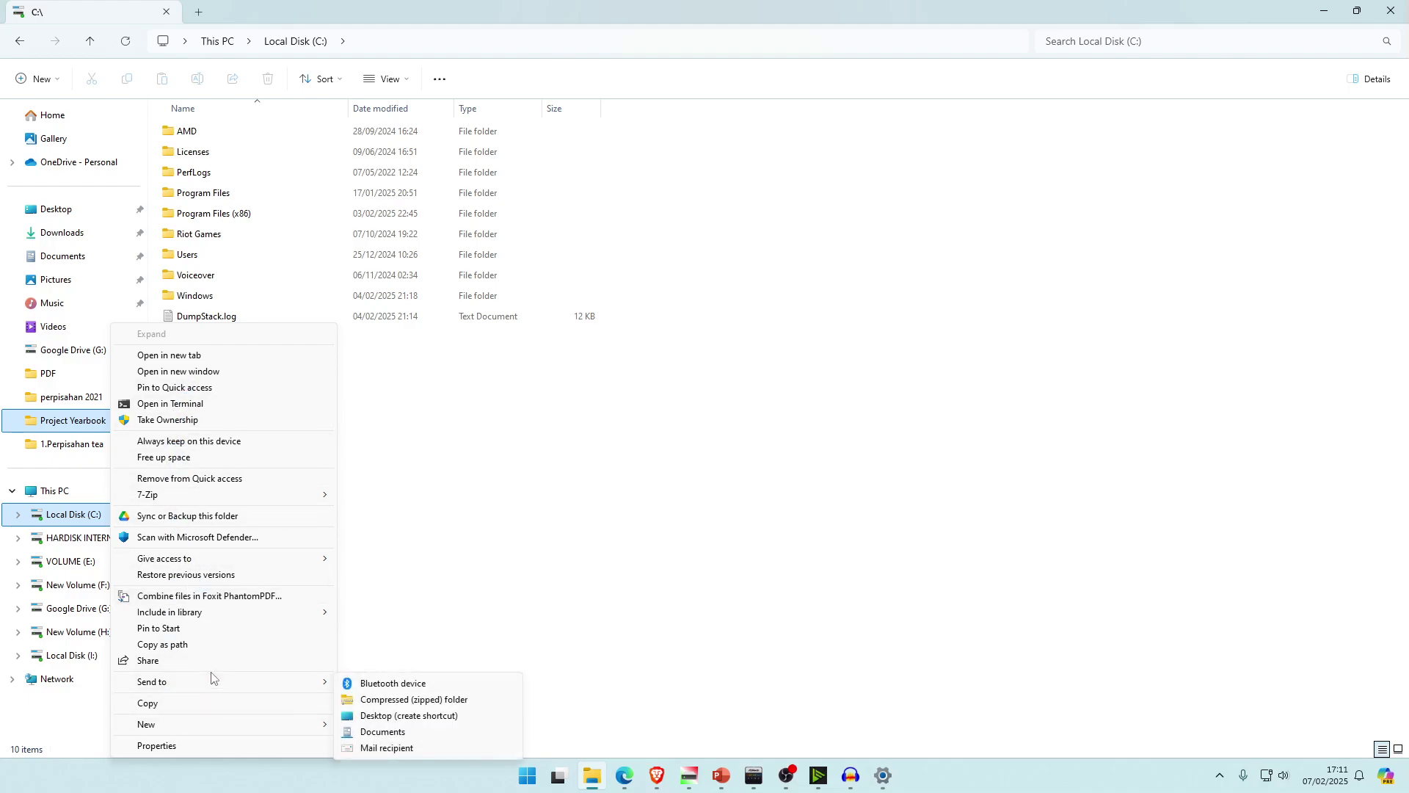
pyautogui.click(218, 630)
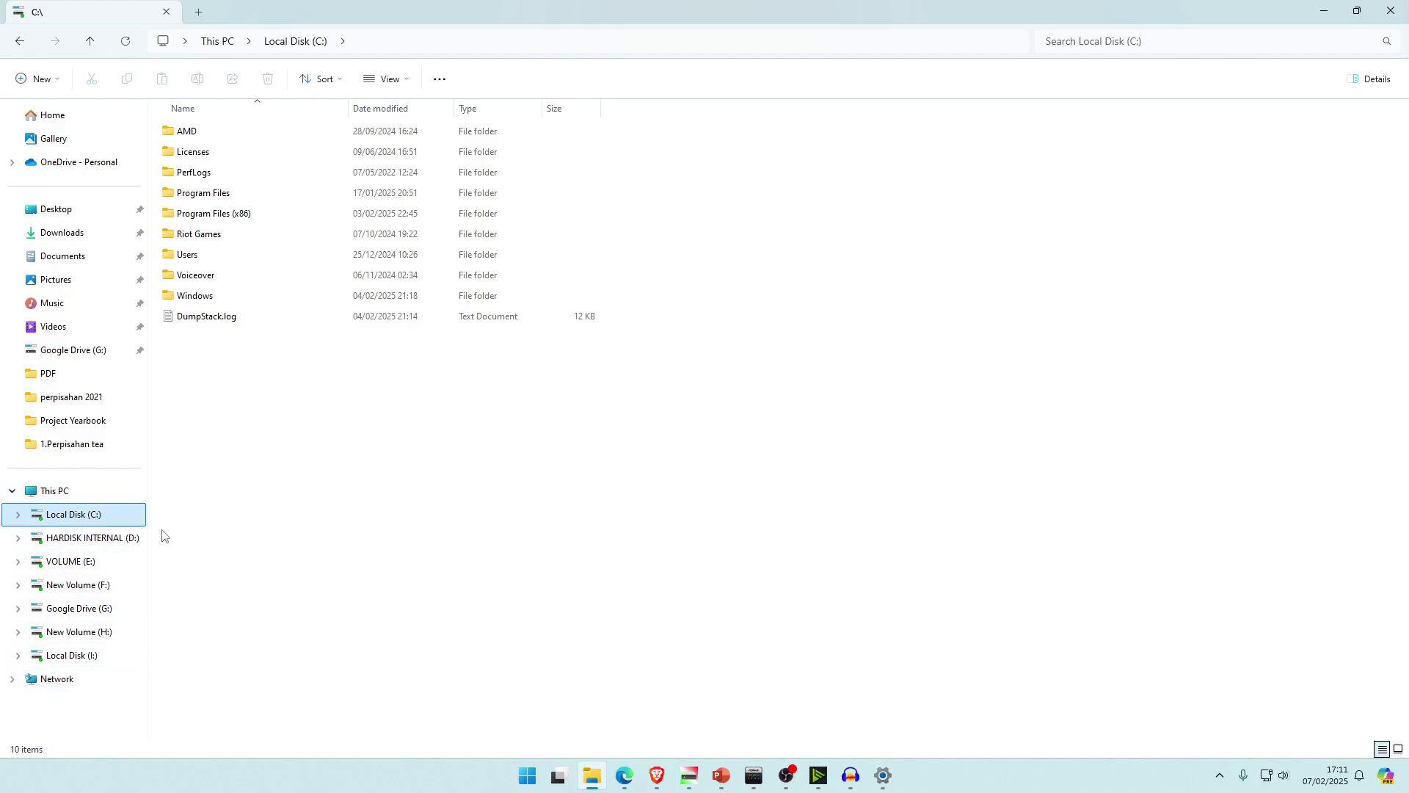
# - Browse the contents of HARDISK INTERNAL (D:), VOLUME (E:) and New Volume (F:) in turn
pyautogui.click(107, 543)
pyautogui.scroll(-8, 257, 626)
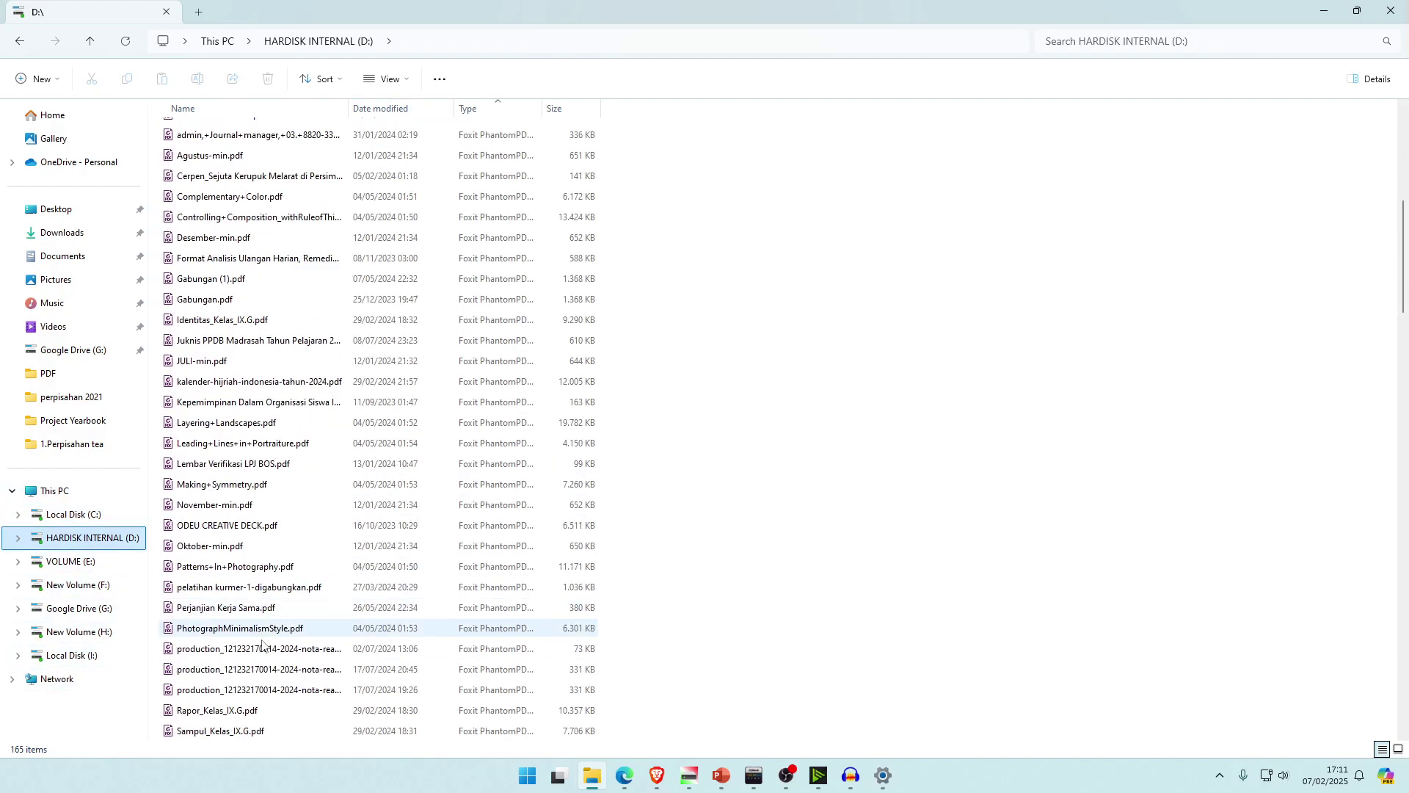
pyautogui.scroll(8, 257, 626)
pyautogui.click(71, 562)
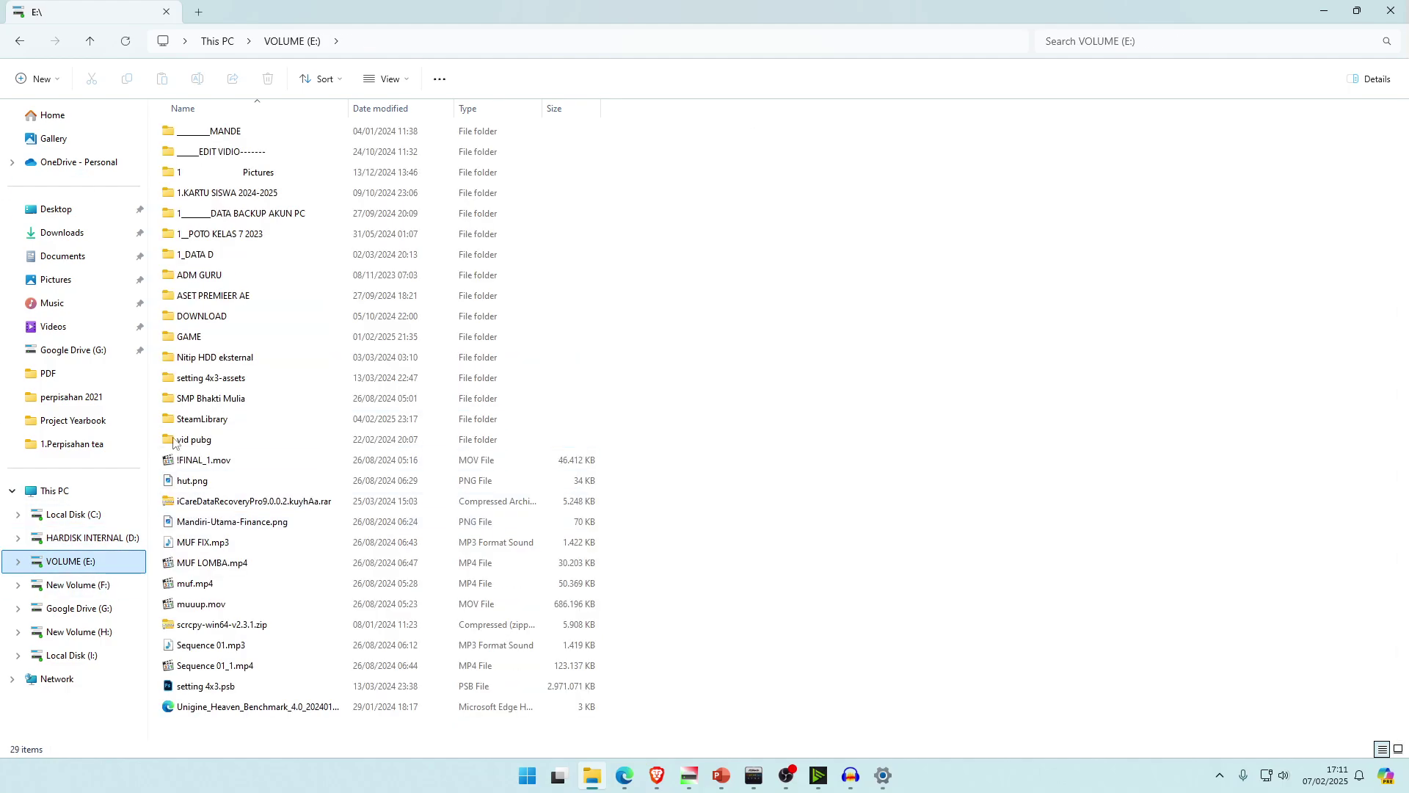
pyautogui.click(77, 585)
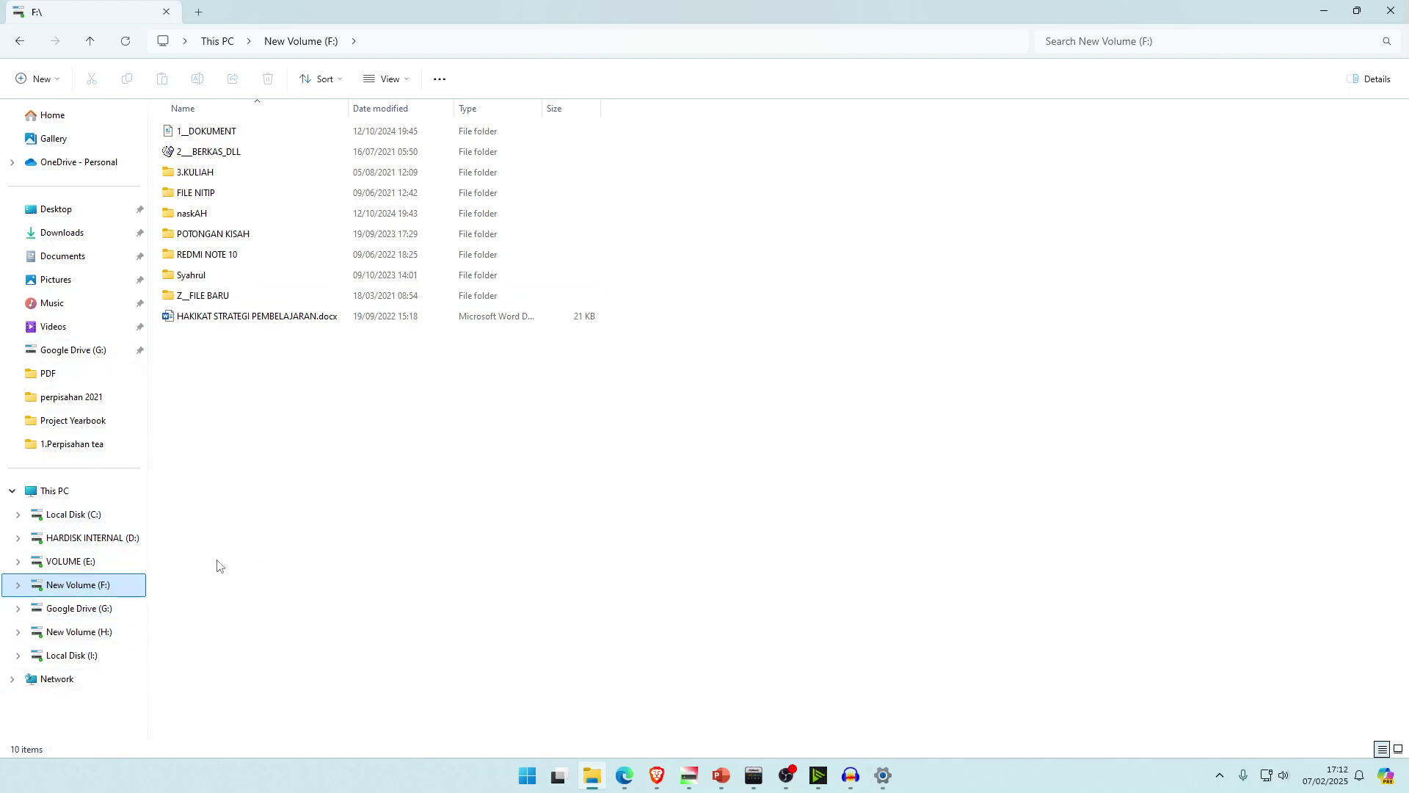
# - Open the GAME folder on VOLUME (E:) and its TFT subfolder
pyautogui.click(77, 569)
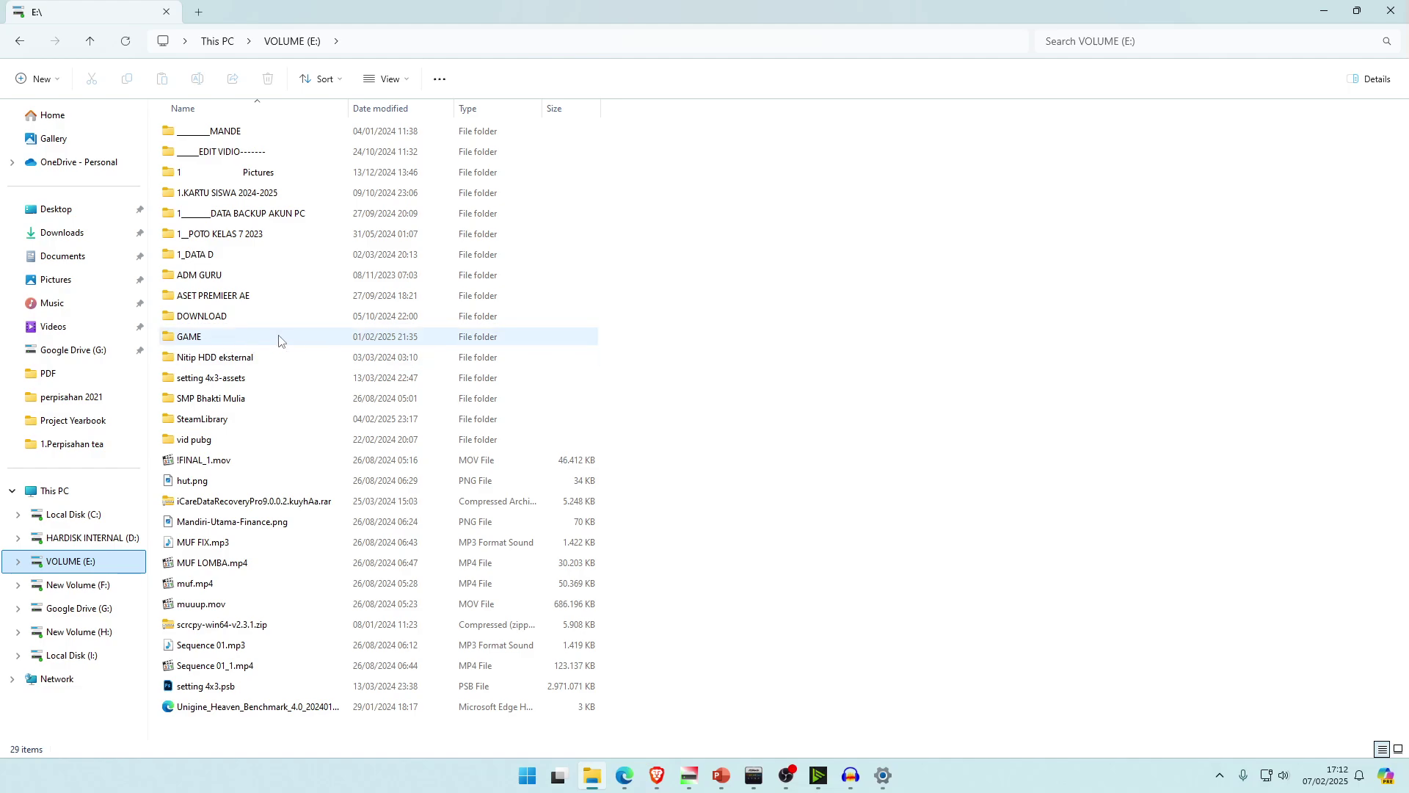
pyautogui.click(225, 342)
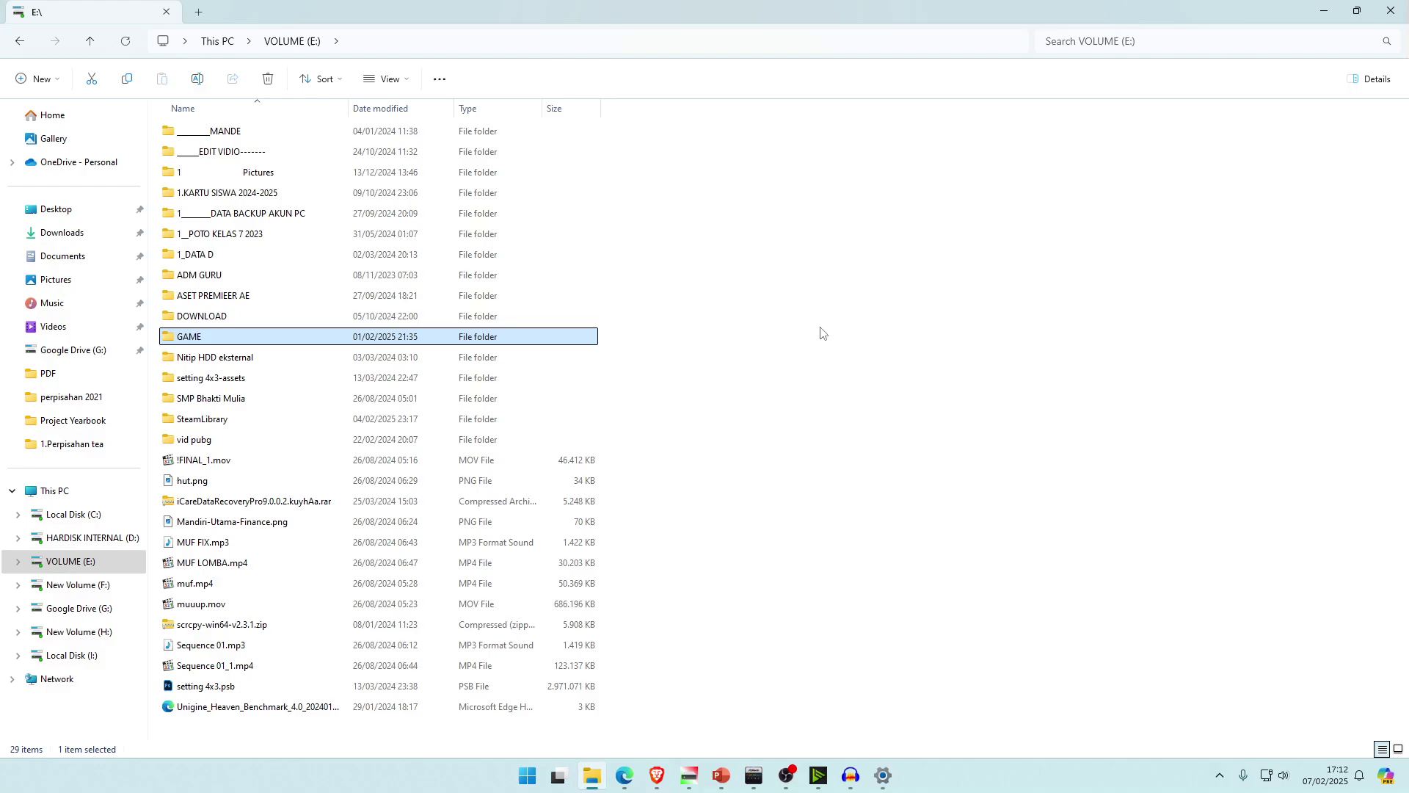
pyautogui.doubleClick(203, 337)
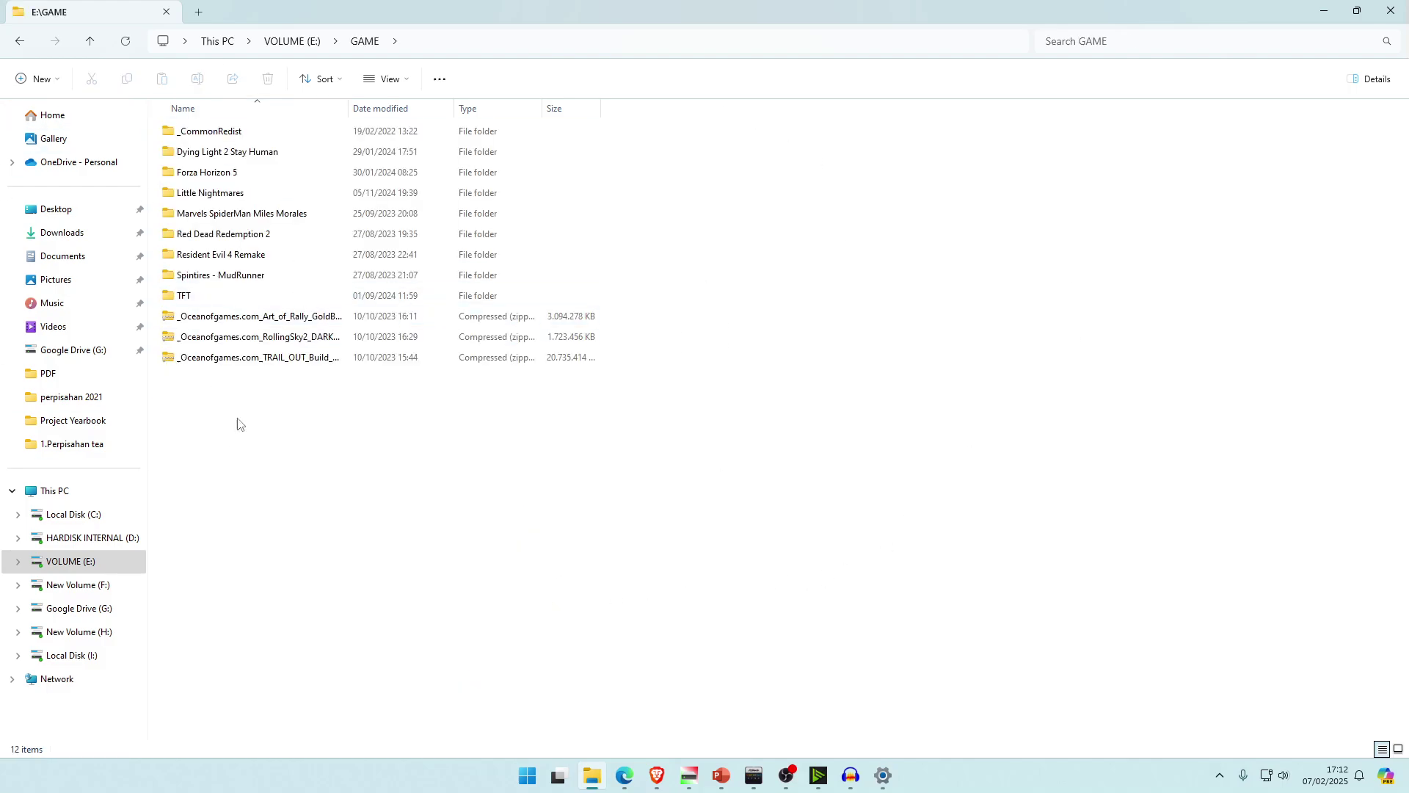
pyautogui.click(233, 299)
pyautogui.doubleClick(235, 300)
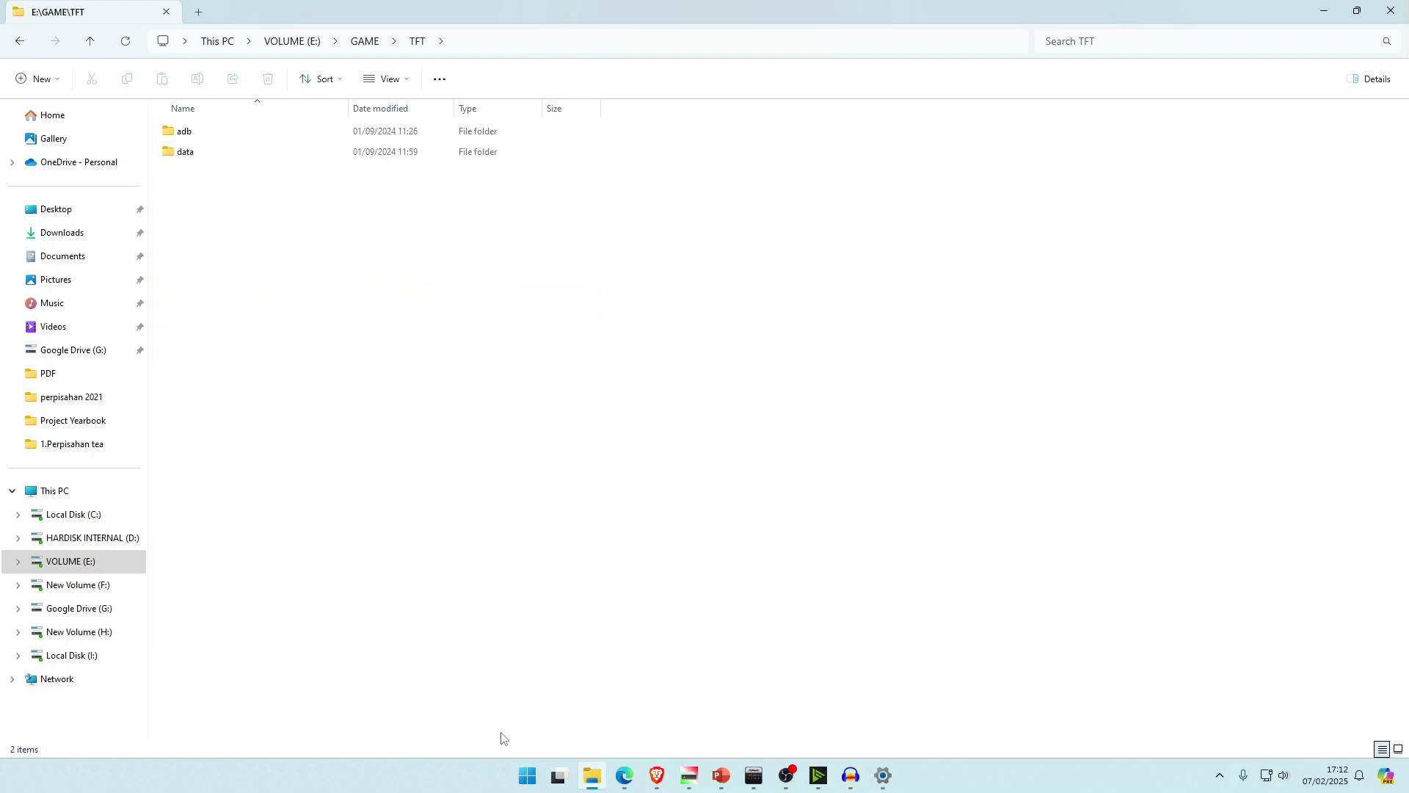
# - Go back to the root of VOLUME (E:) and reopen the GAME folder with its Open command
pyautogui.click(19, 41)
pyautogui.click(19, 40)
pyautogui.rightClick(241, 342)
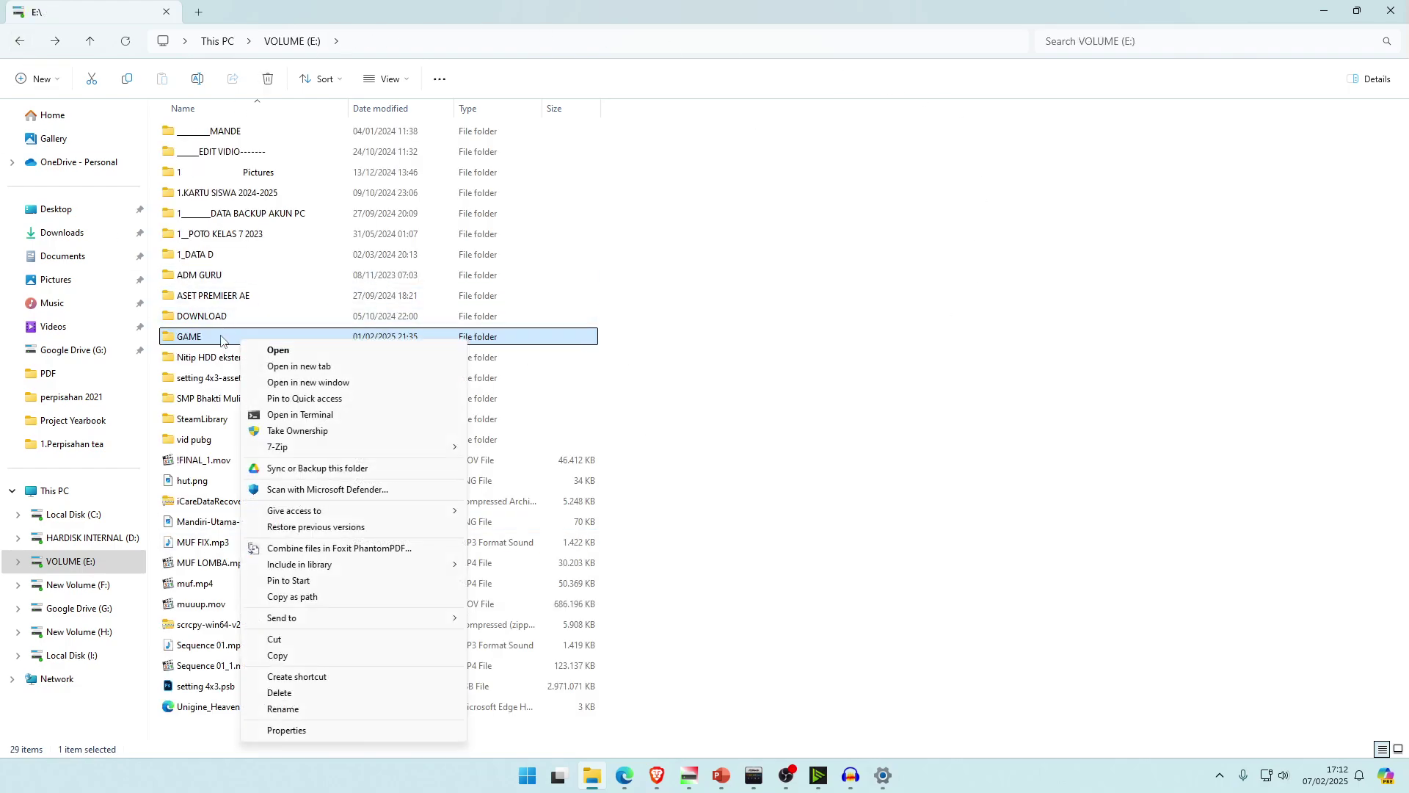
pyautogui.click(282, 351)
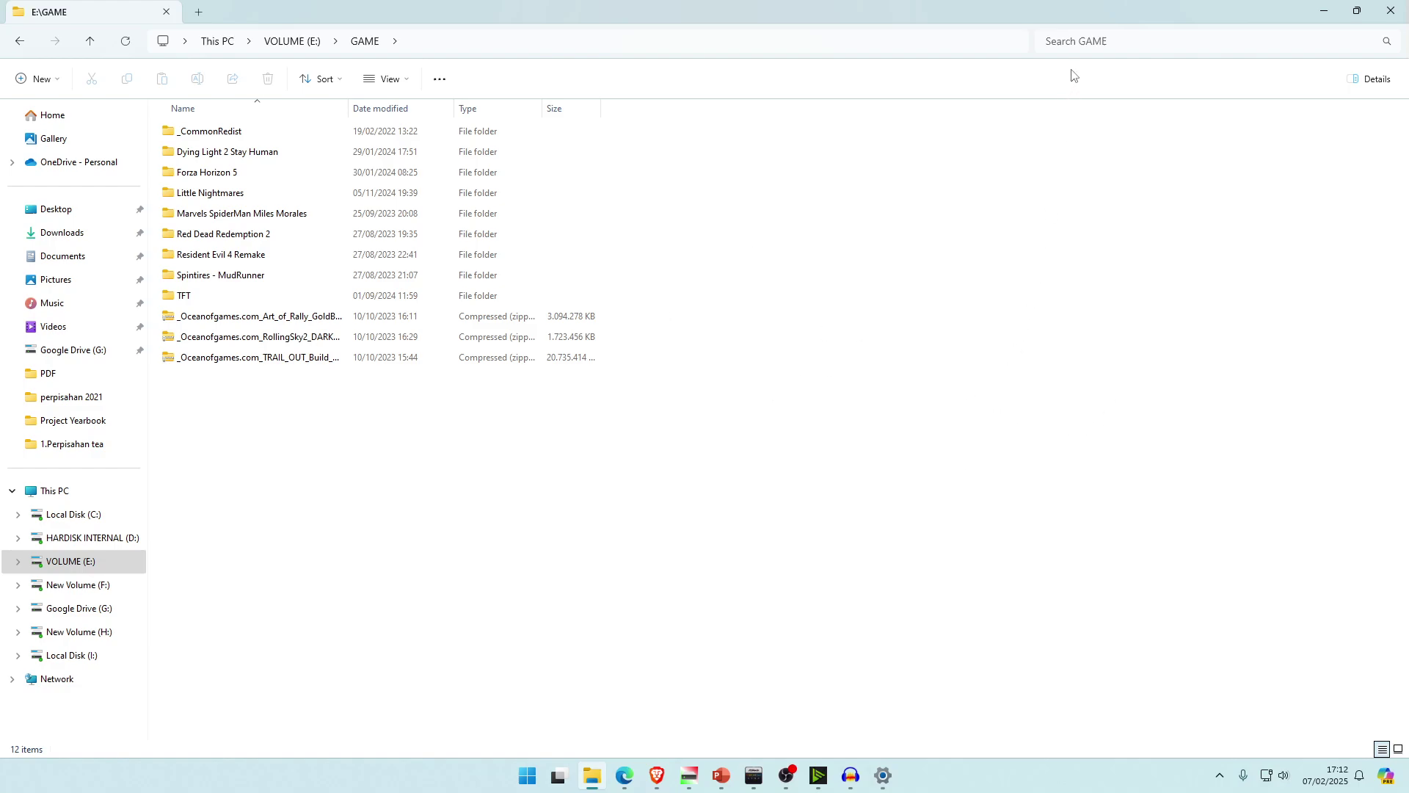
# - Show the GAME folder's full text path in the address bar several times, restoring the breadcrumb view each time
pyautogui.click(903, 38)
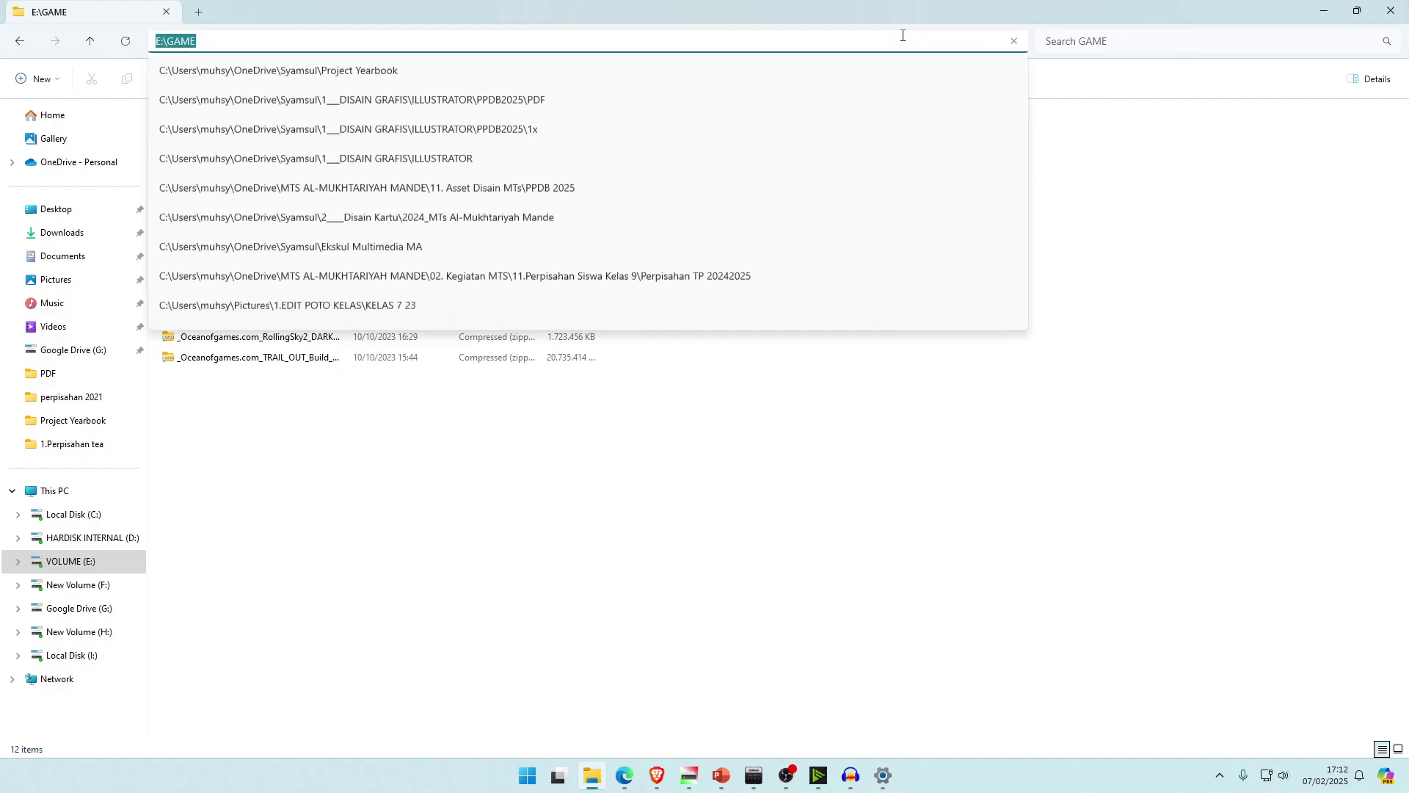
pyautogui.click(962, 12)
pyautogui.click(941, 41)
pyautogui.click(958, 12)
pyautogui.click(953, 38)
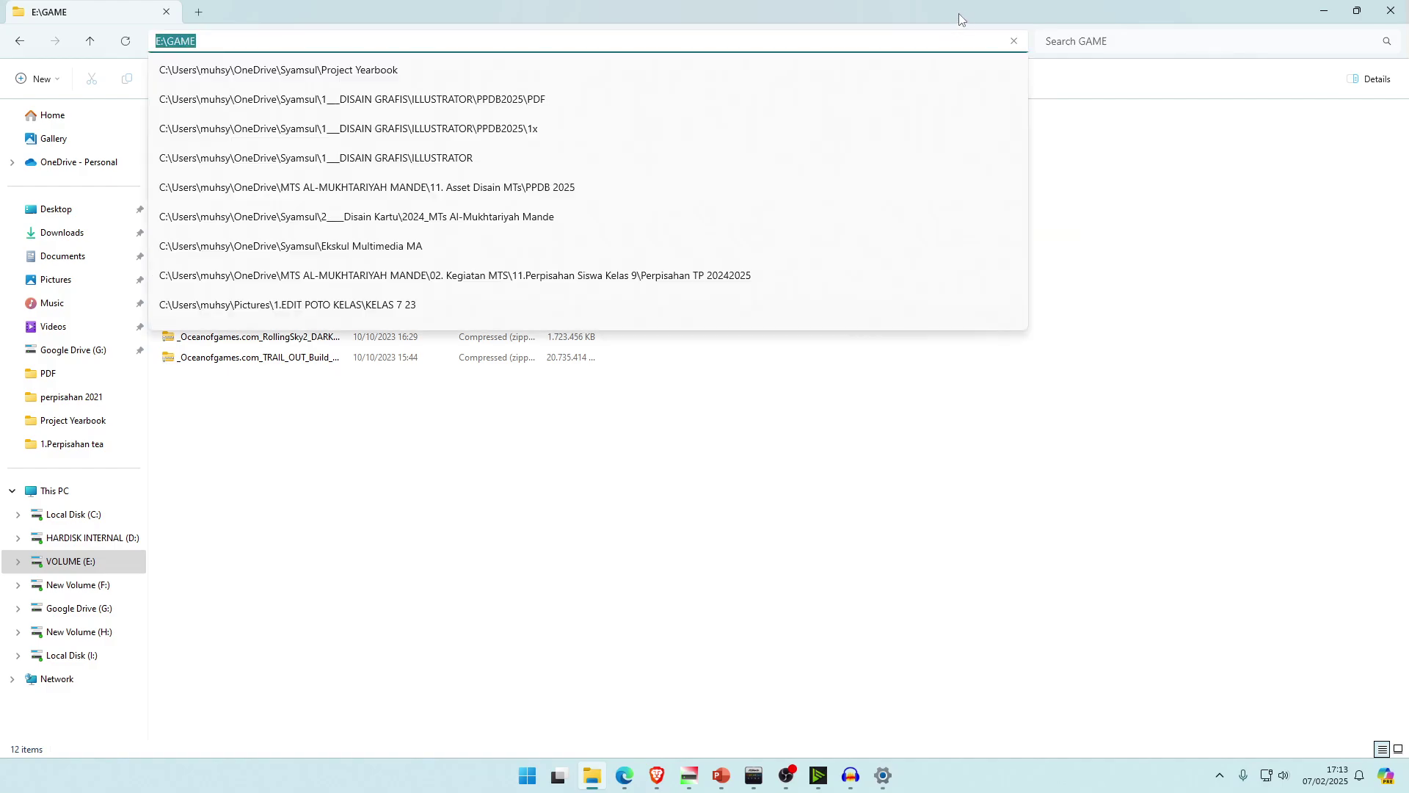
pyautogui.click(960, 13)
pyautogui.click(950, 43)
pyautogui.click(959, 14)
pyautogui.click(953, 42)
pyautogui.click(962, 12)
pyautogui.click(952, 44)
pyautogui.click(965, 15)
pyautogui.click(946, 41)
pyautogui.click(945, 9)
pyautogui.click(940, 40)
pyautogui.click(953, 15)
pyautogui.click(945, 44)
pyautogui.click(956, 14)
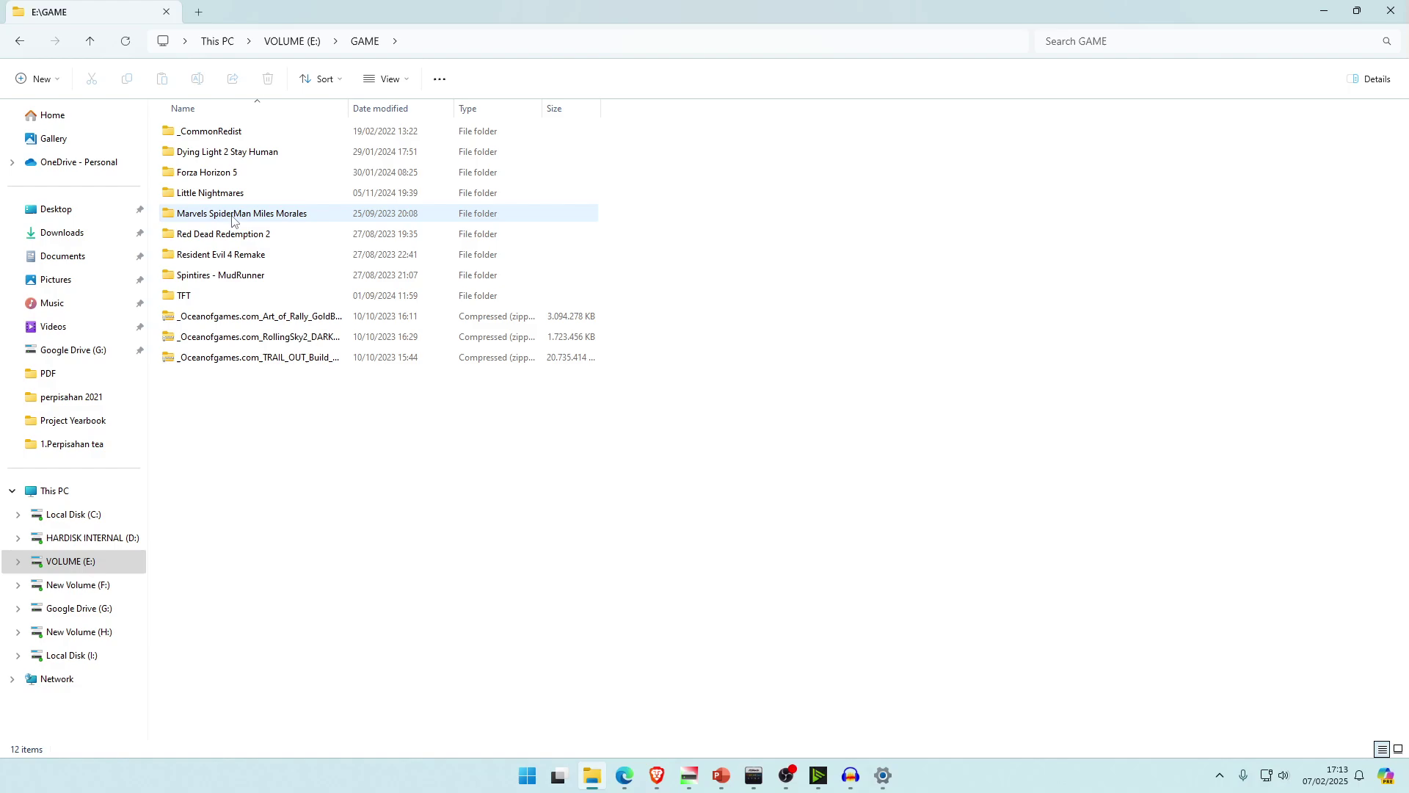
# - Open the TFT folder inside GAME and its adb subfolder
pyautogui.click(219, 300)
pyautogui.doubleClick(219, 306)
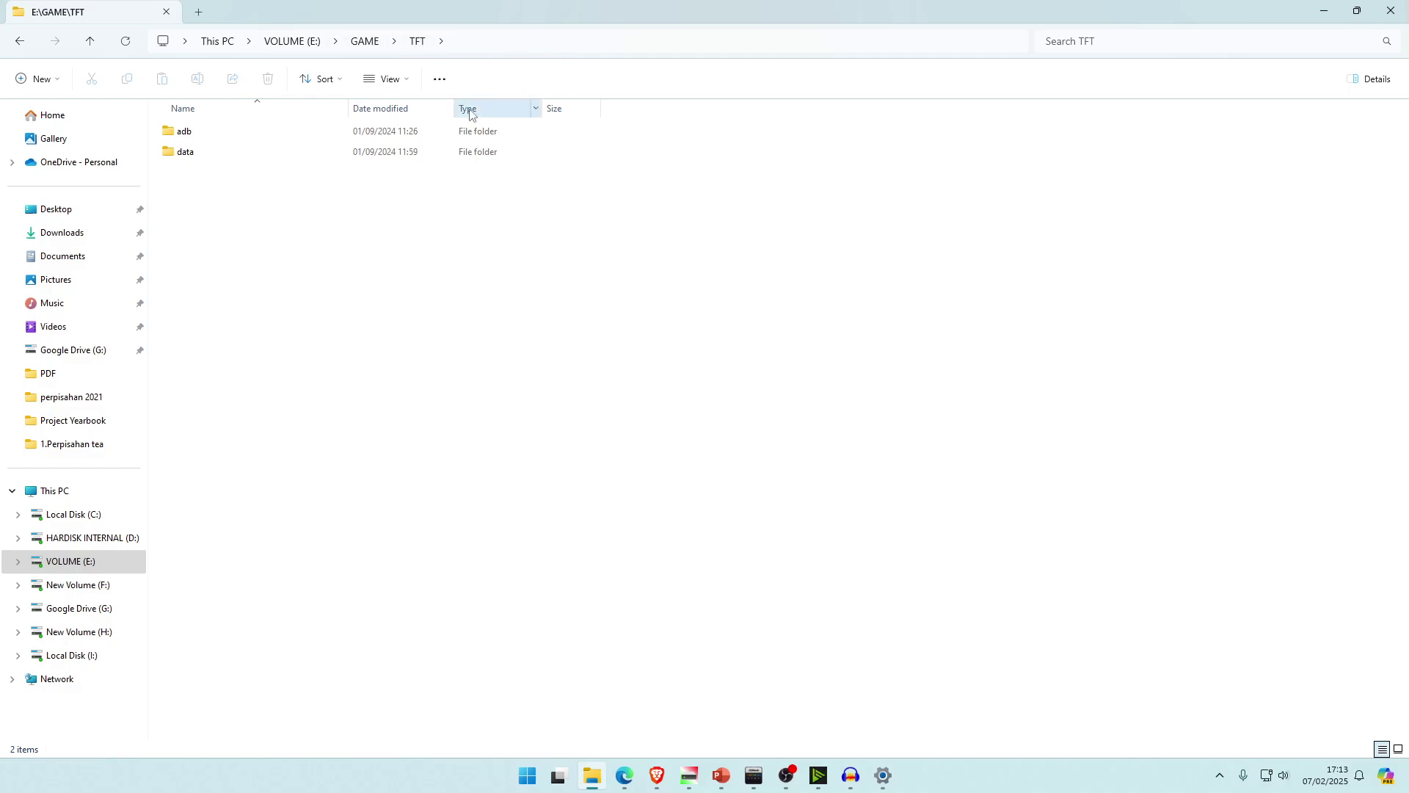
pyautogui.doubleClick(246, 141)
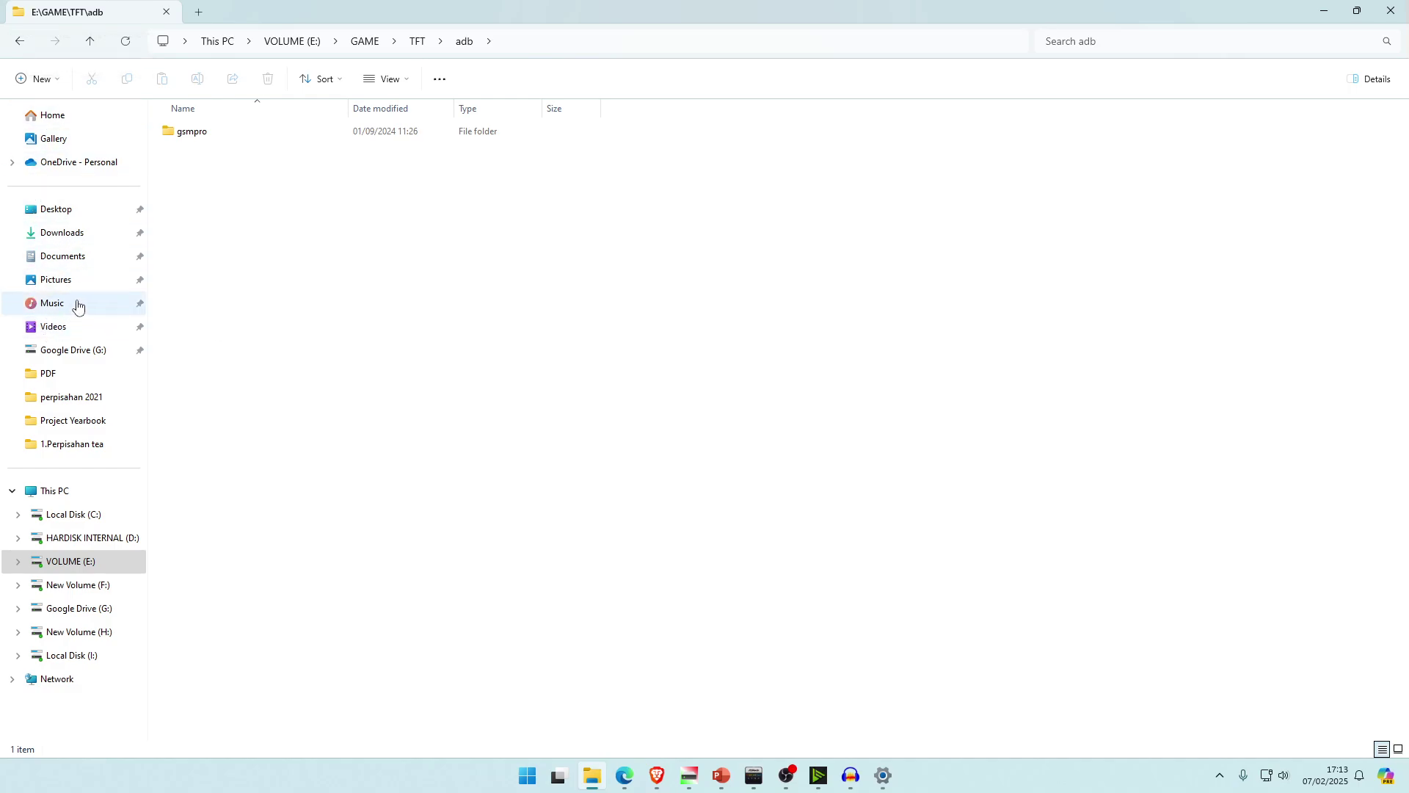
# - Open the Documents folder and display the item types offered for creating something new there, without creating anything
pyautogui.click(71, 256)
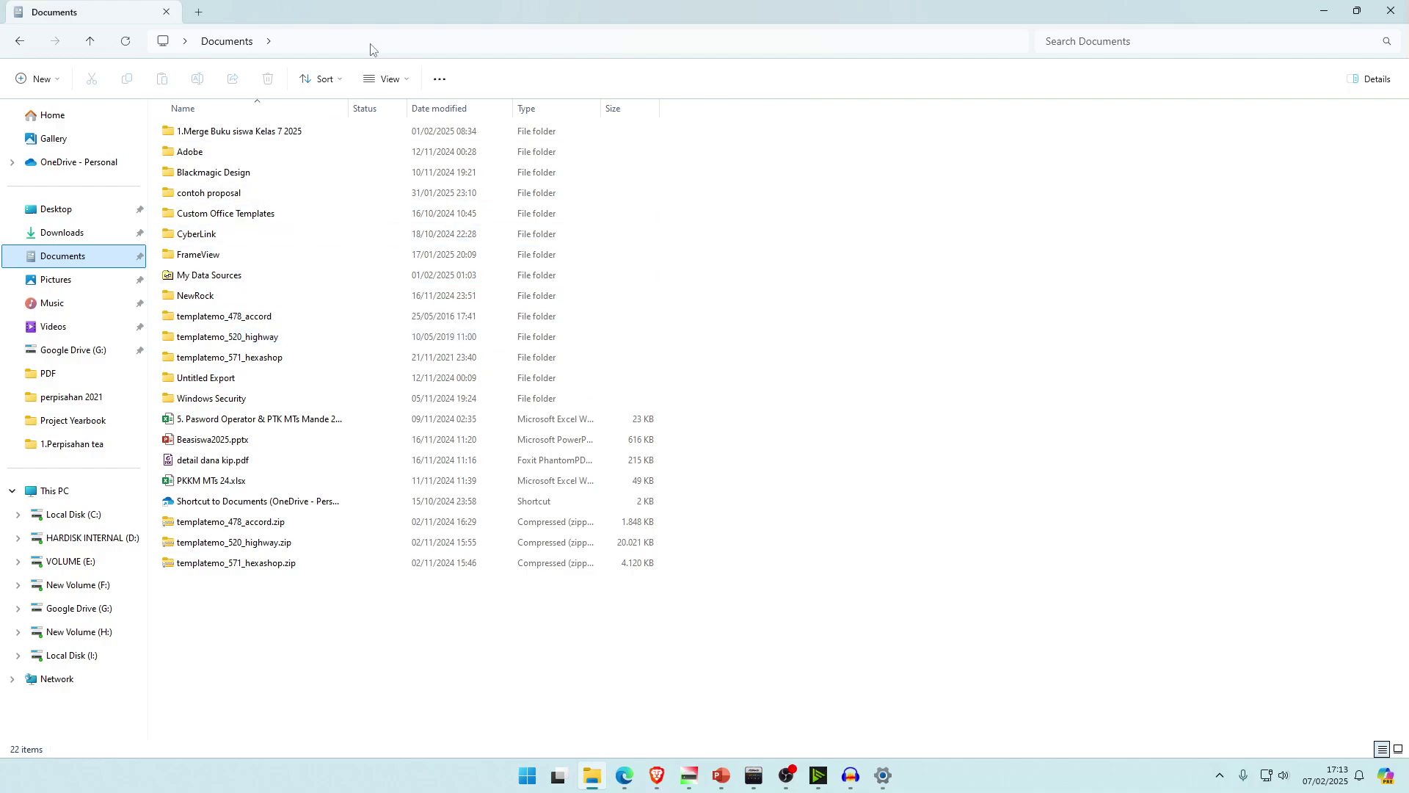
pyautogui.rightClick(319, 619)
pyautogui.rightClick(758, 292)
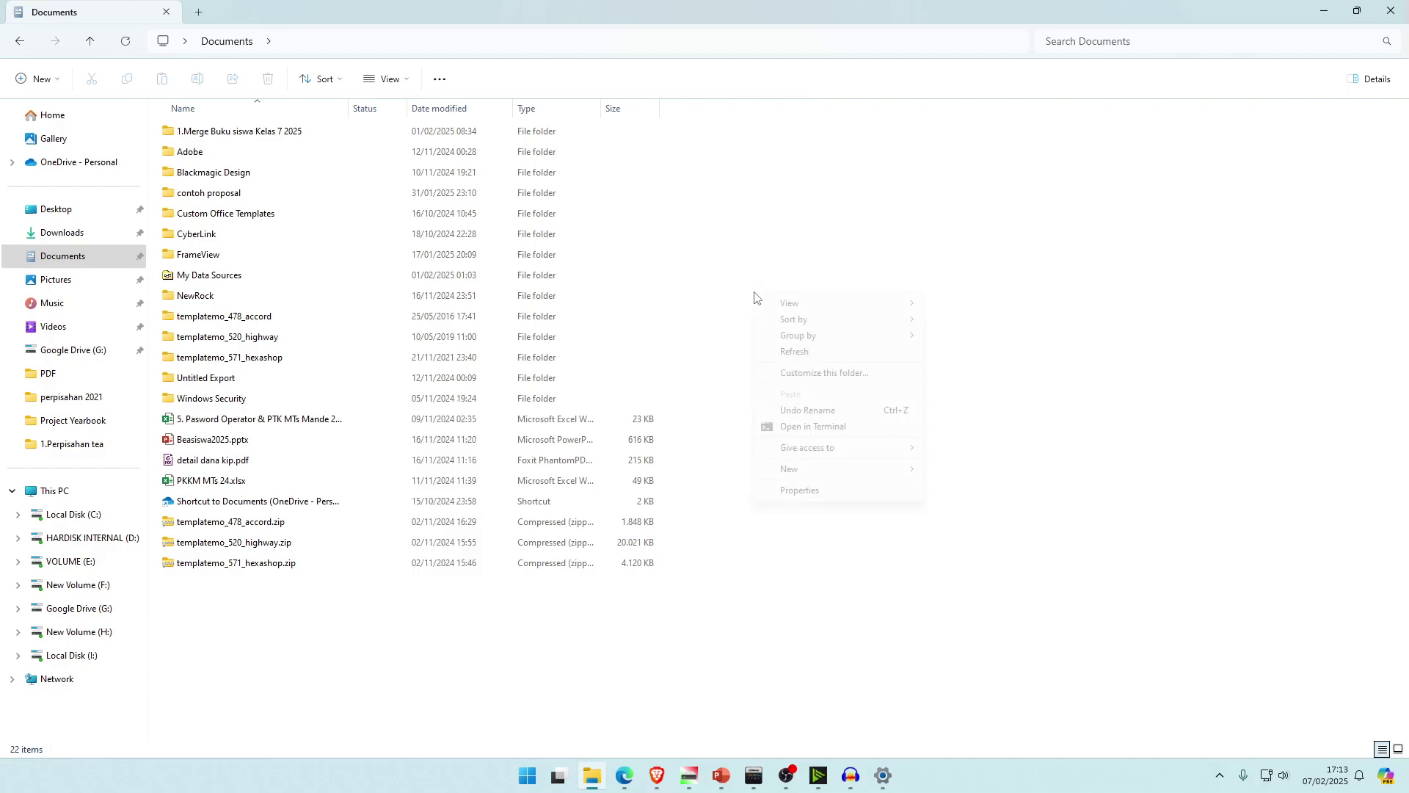
pyautogui.rightClick(1097, 476)
pyautogui.rightClick(923, 280)
pyautogui.rightClick(870, 495)
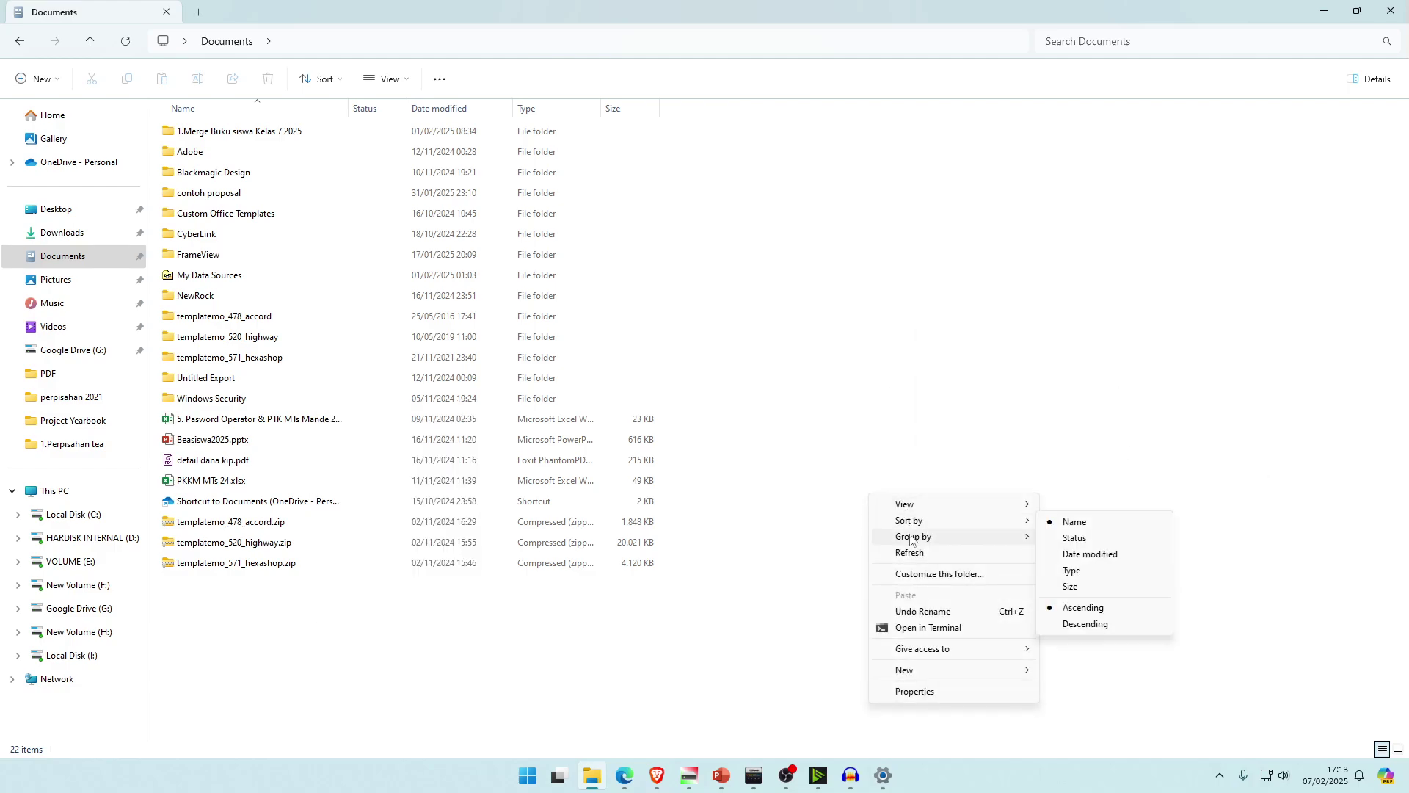
pyautogui.moveTo(1022, 679)
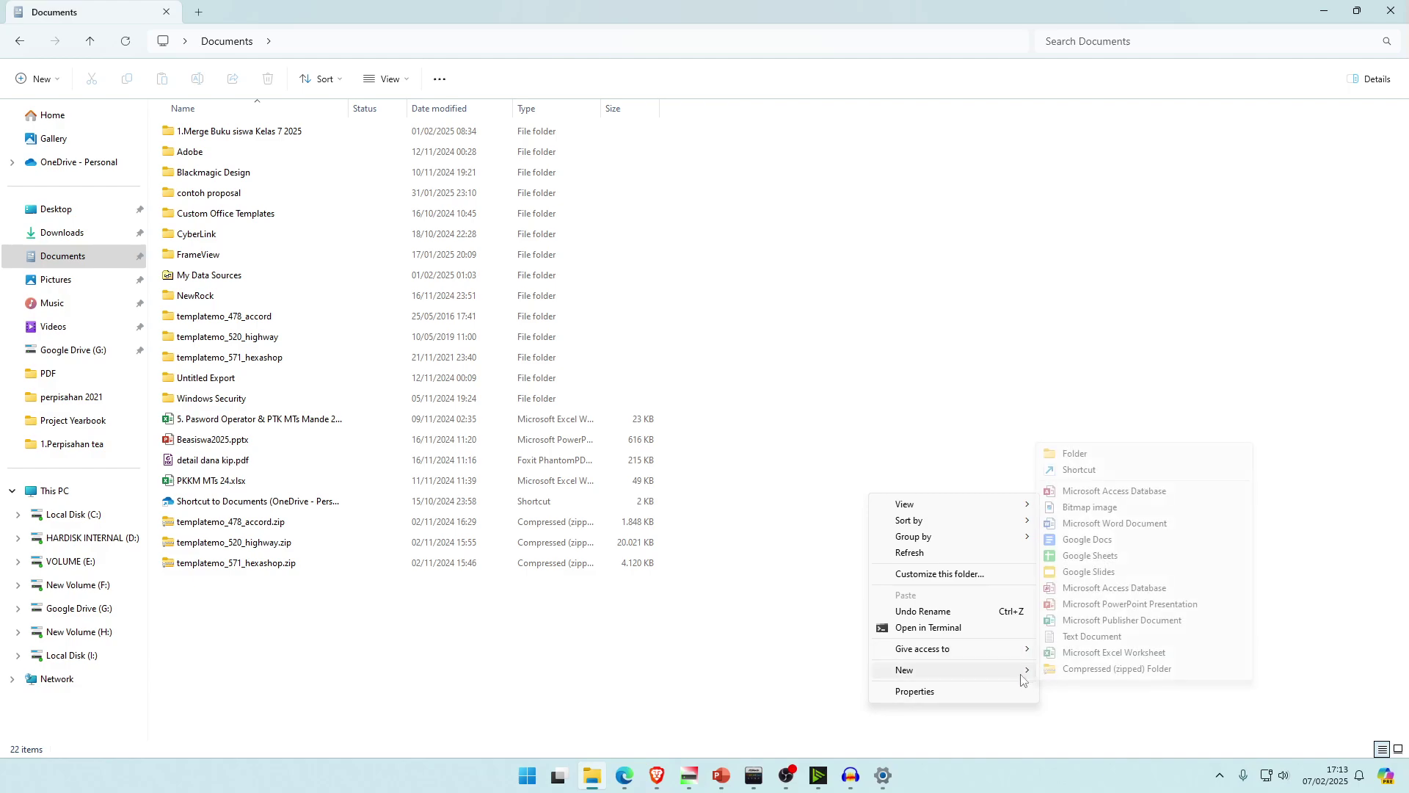
pyautogui.click(1085, 431)
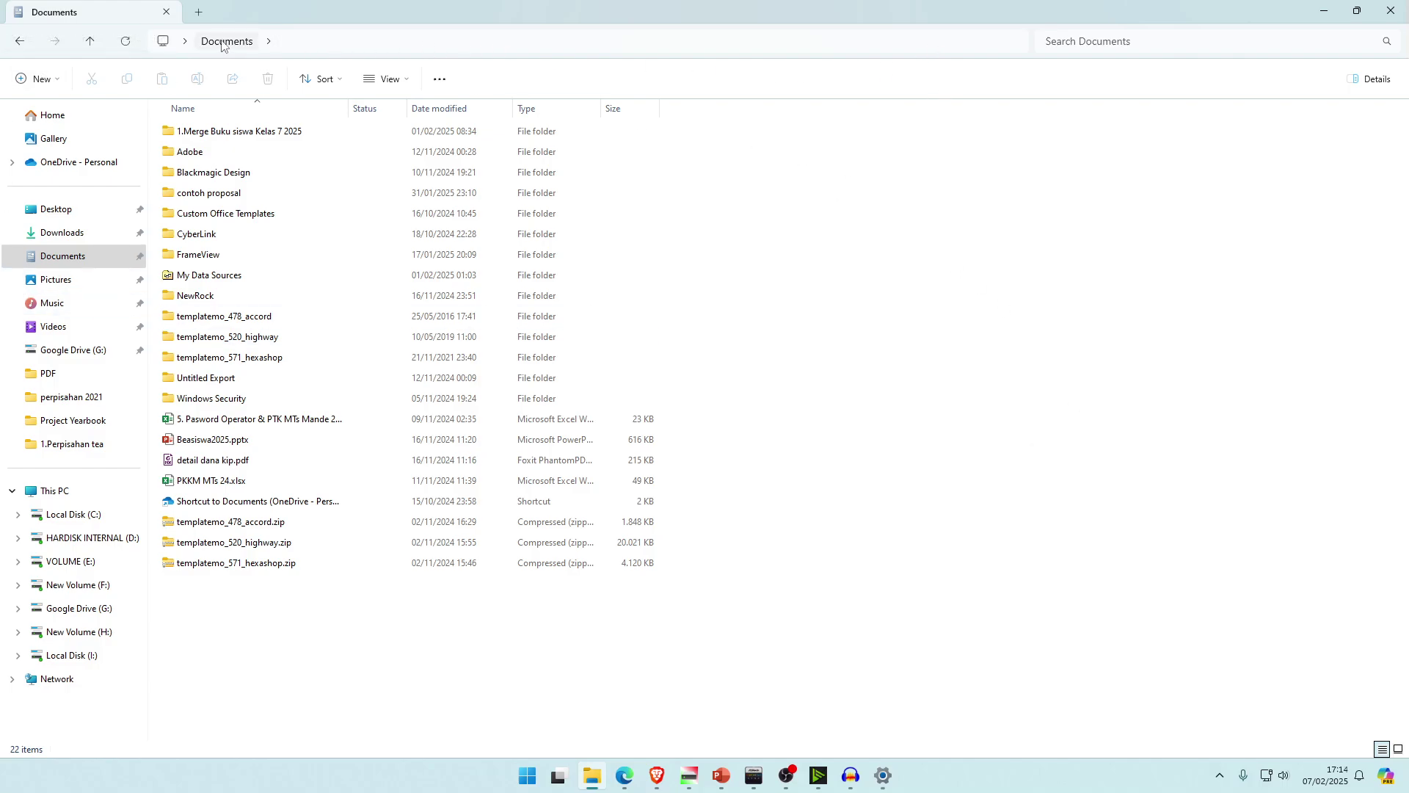
# - Create a new folder in Documents and rename it Indonesia
pyautogui.click(38, 78)
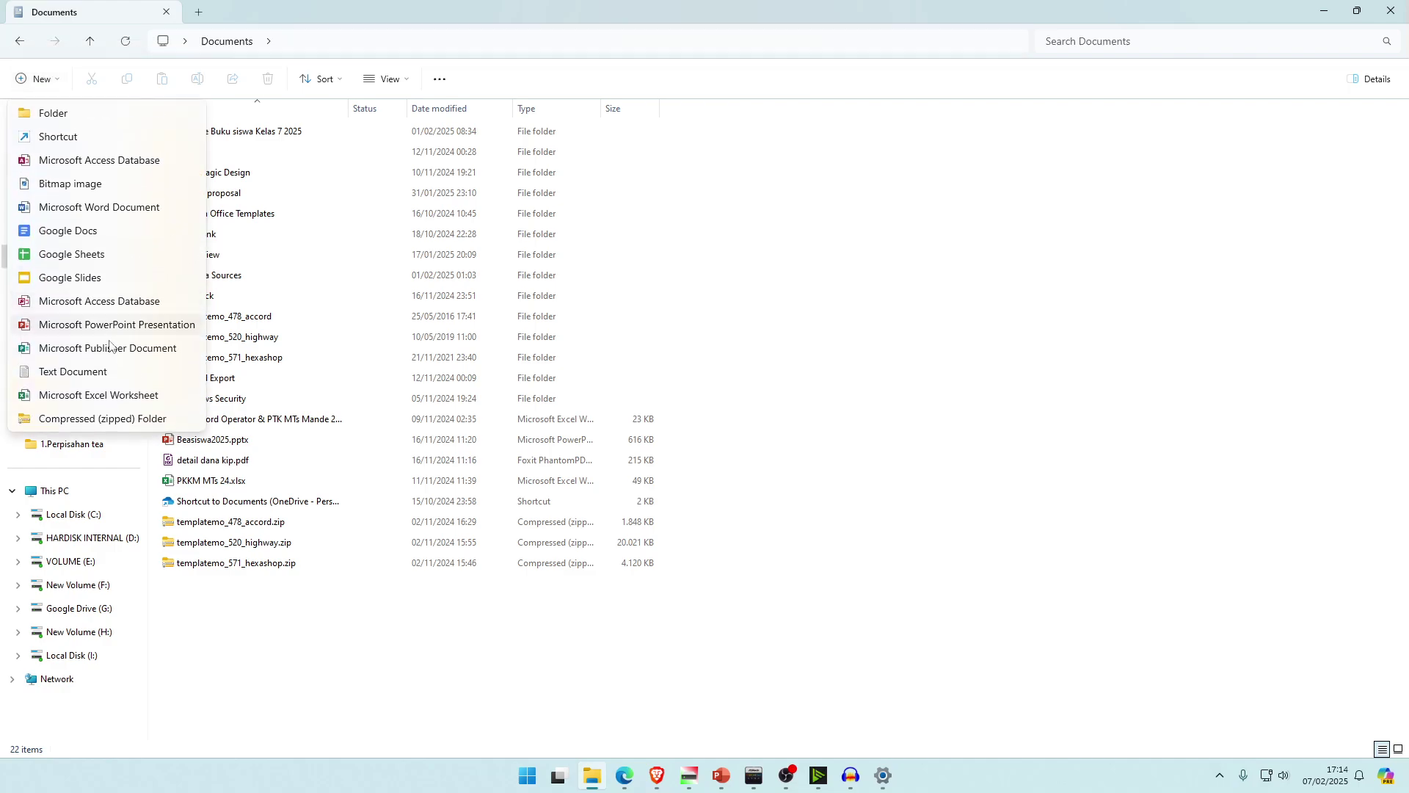
pyautogui.click(53, 112)
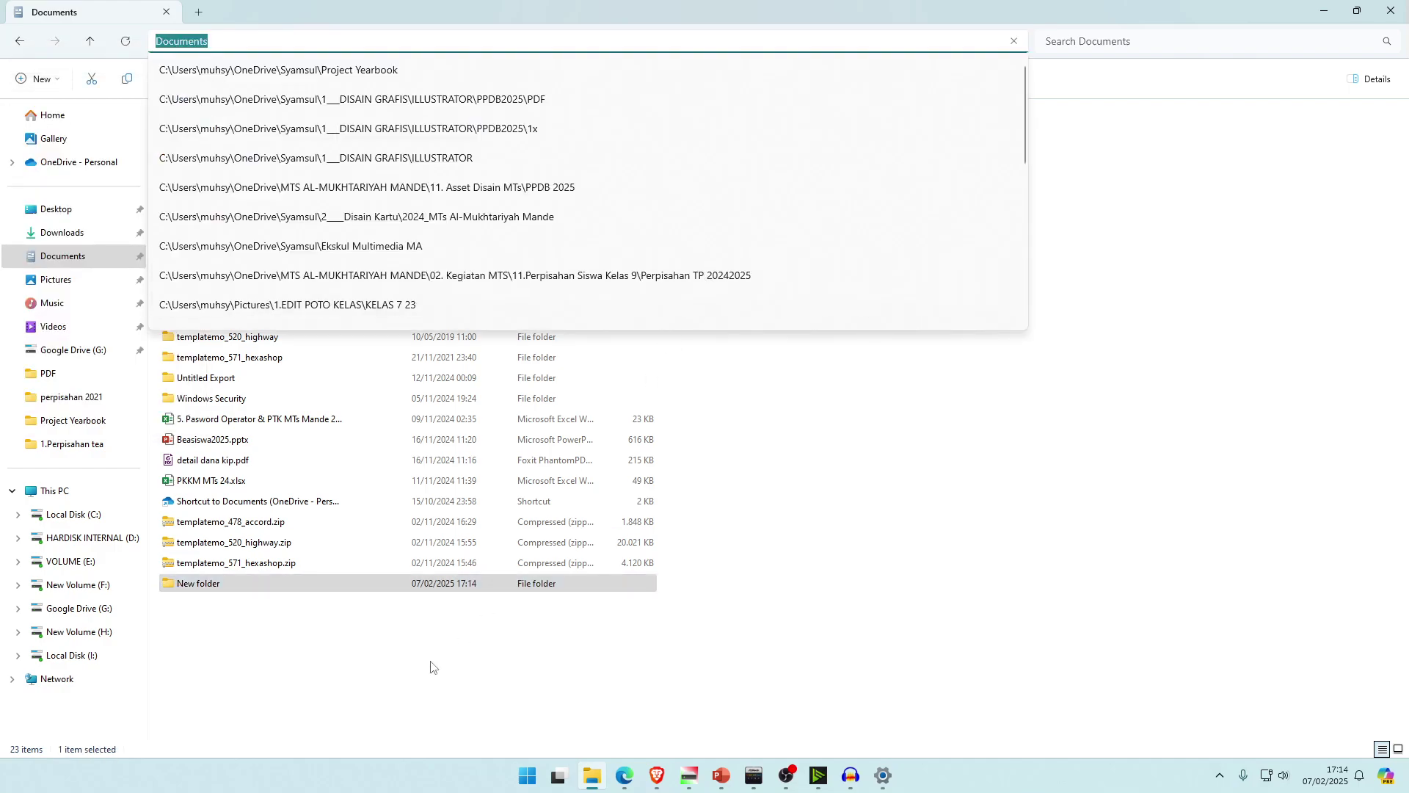
pyautogui.click(226, 587)
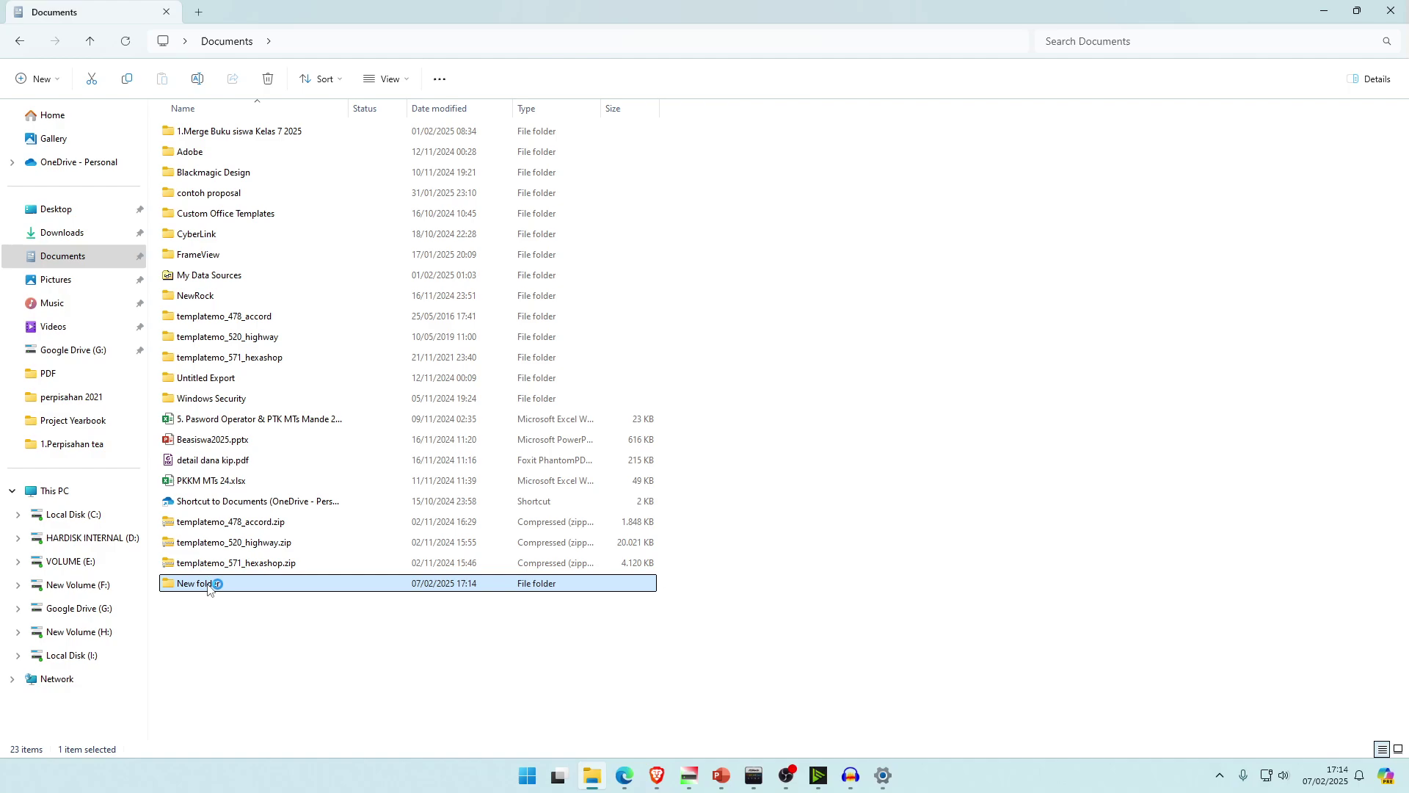
pyautogui.rightClick(279, 587)
pyautogui.click(286, 549)
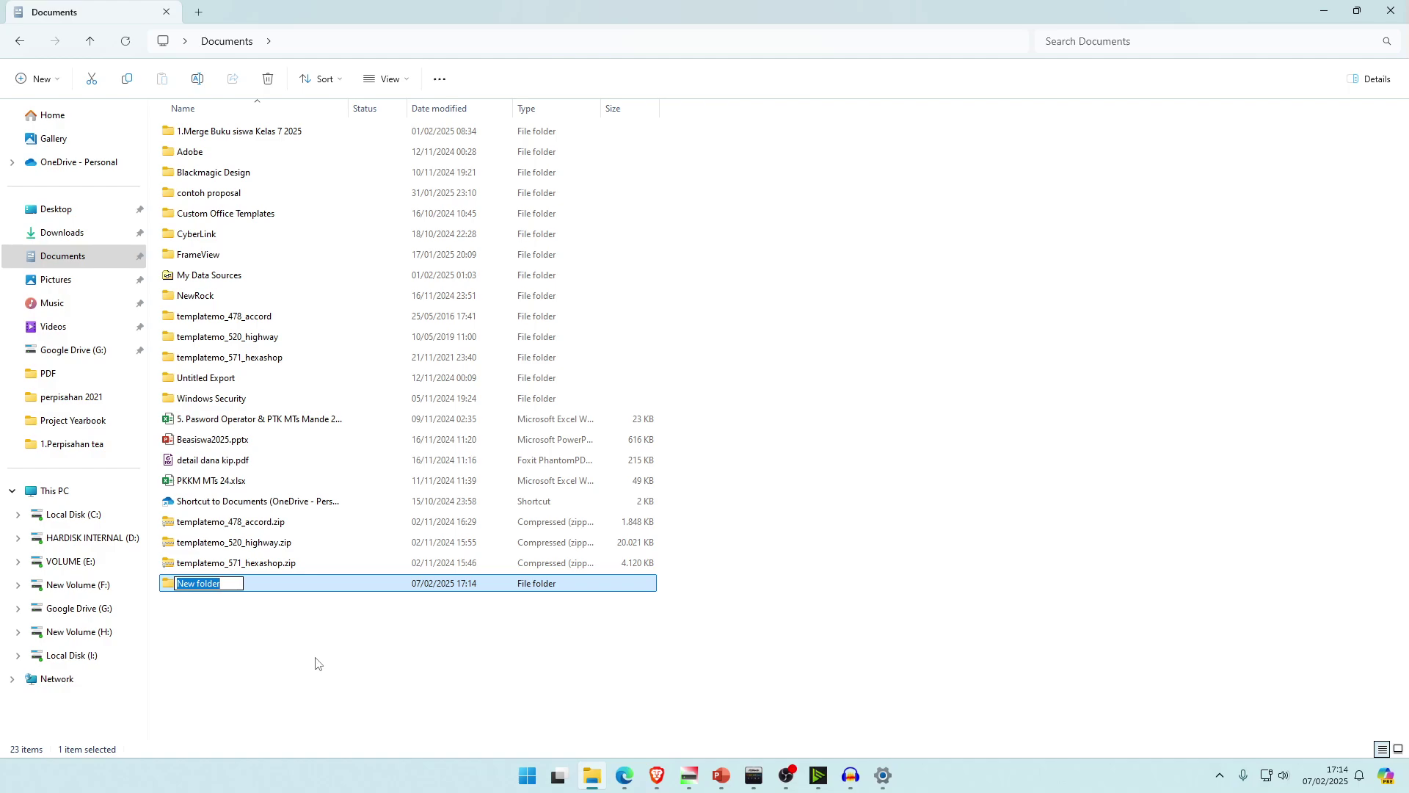
pyautogui.press('BackSpace')
pyautogui.write('Indonesia')
pyautogui.press('Return')
pyautogui.click(179, 620)
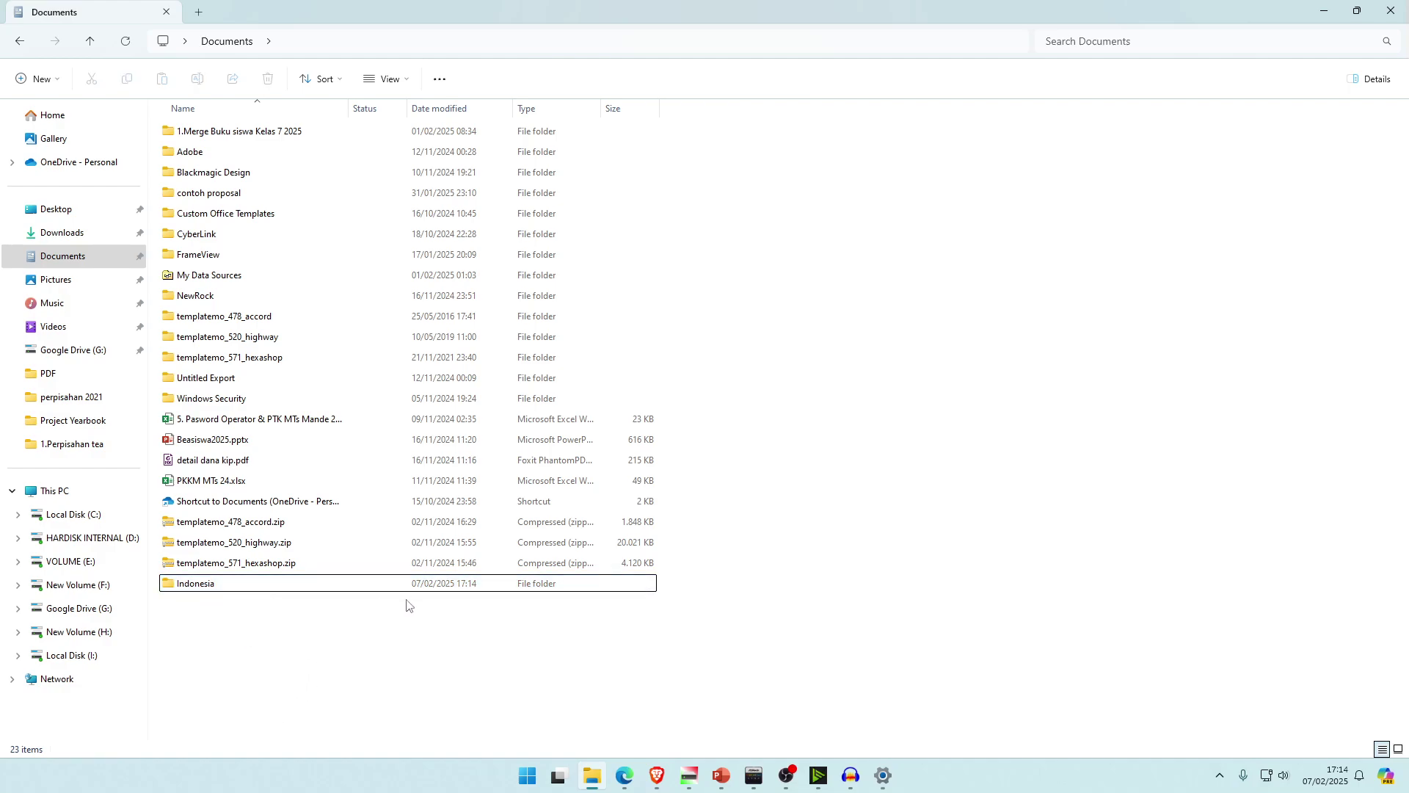
# - Open the Indonesia folder and create a subfolder named Jawa Barat in it
pyautogui.doubleClick(234, 588)
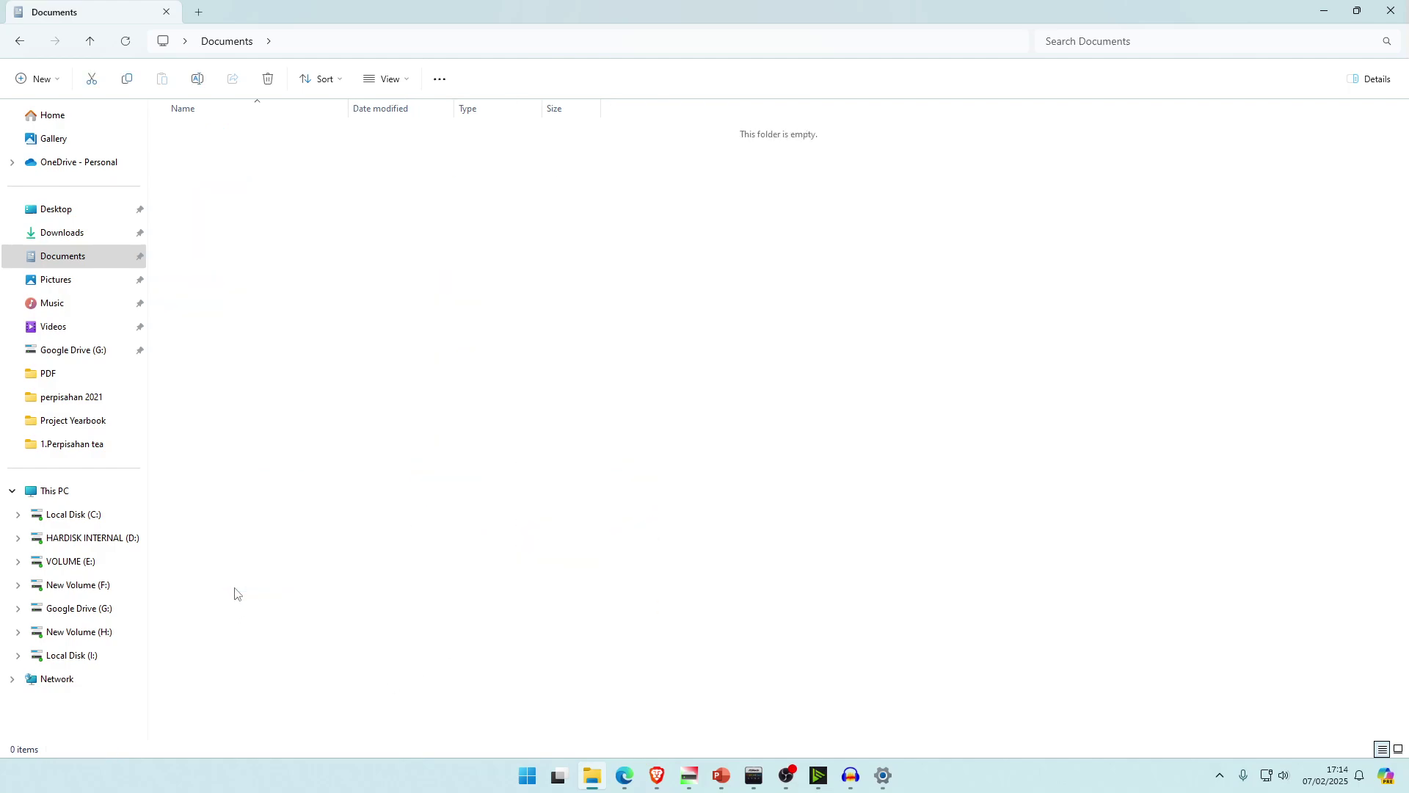
pyautogui.click(37, 82)
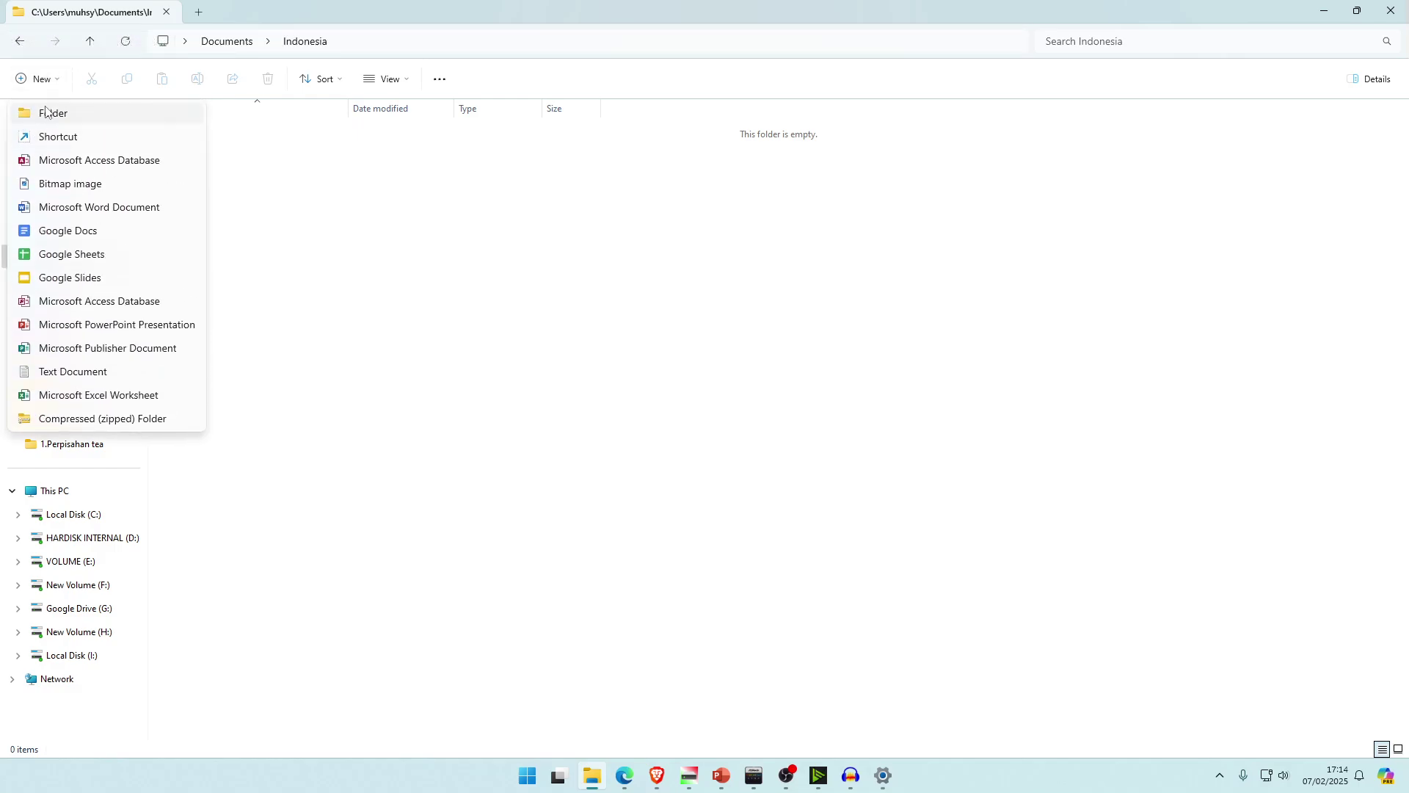
pyautogui.click(45, 112)
pyautogui.click(192, 138)
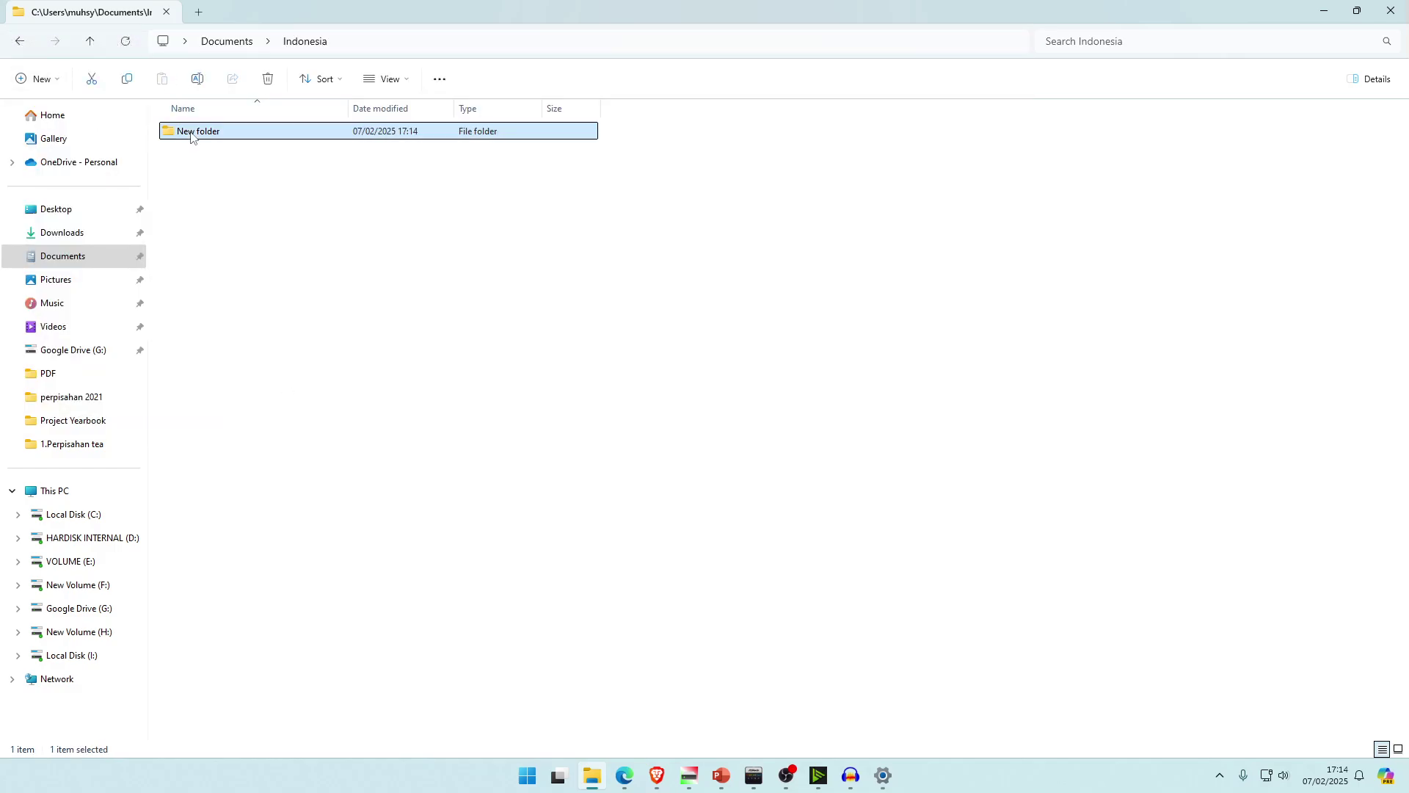
pyautogui.press('F2')
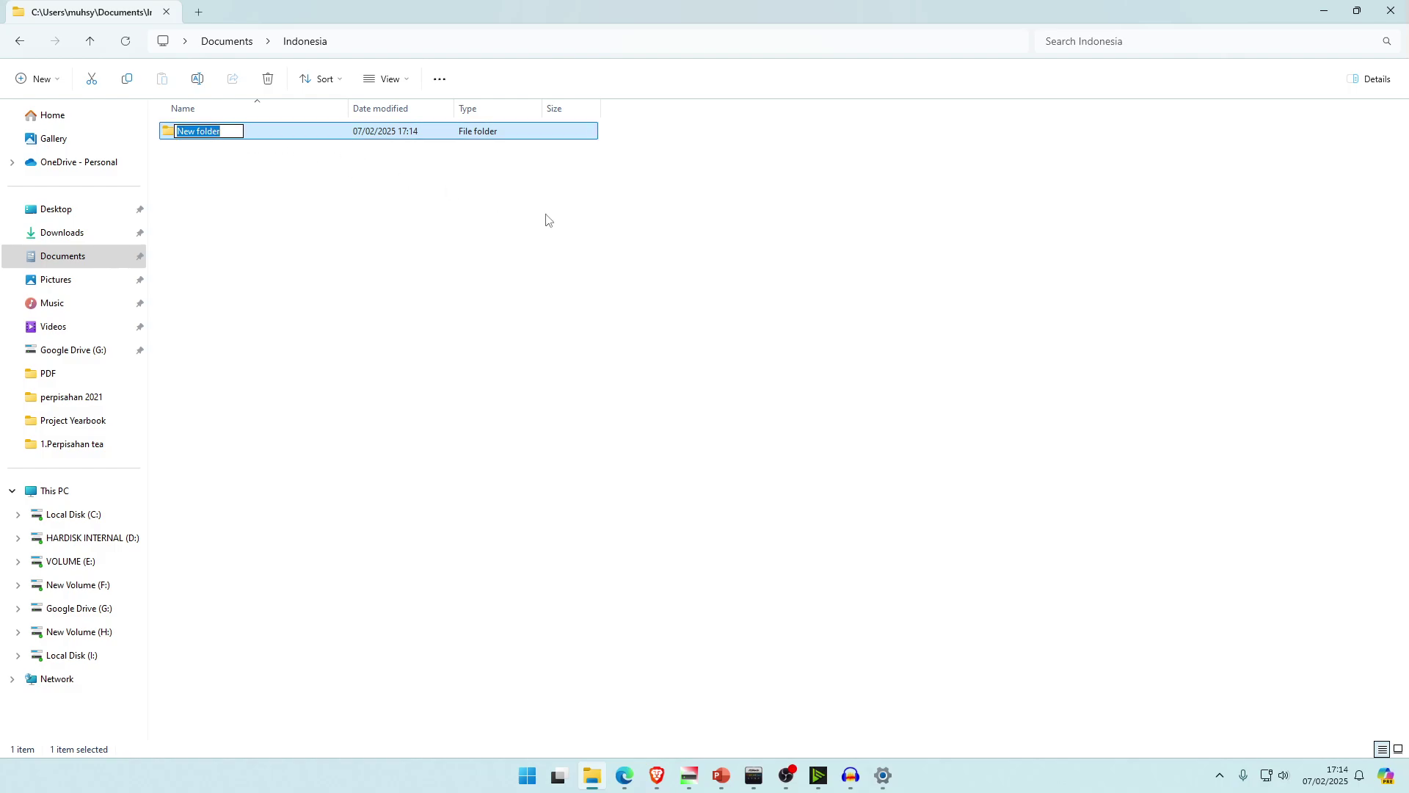
pyautogui.write('Jawa')
pyautogui.press('Return')
# - Open the Jawa Barat folder and create a subfolder named Bandung Barat in it
pyautogui.press('Return')
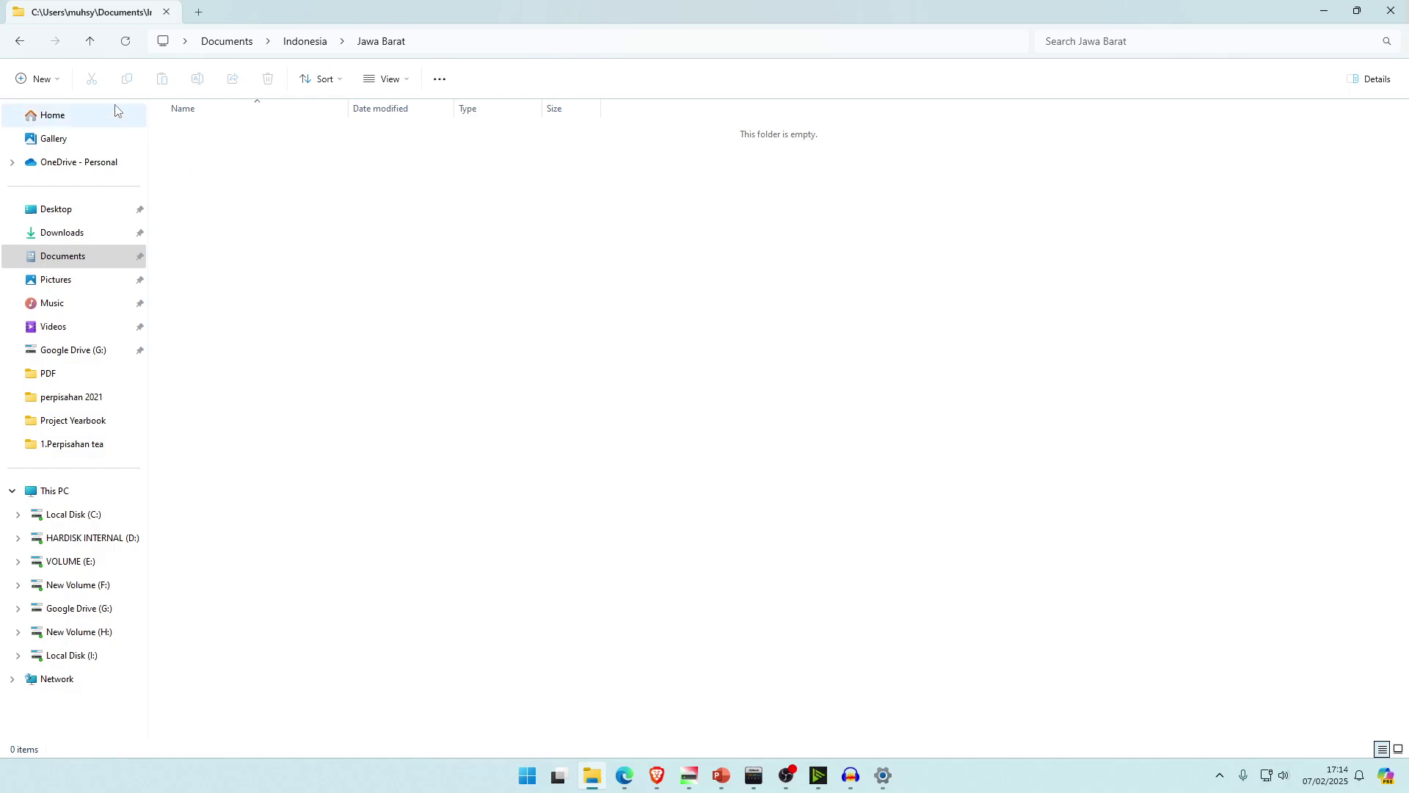
pyautogui.click(33, 78)
pyautogui.click(35, 110)
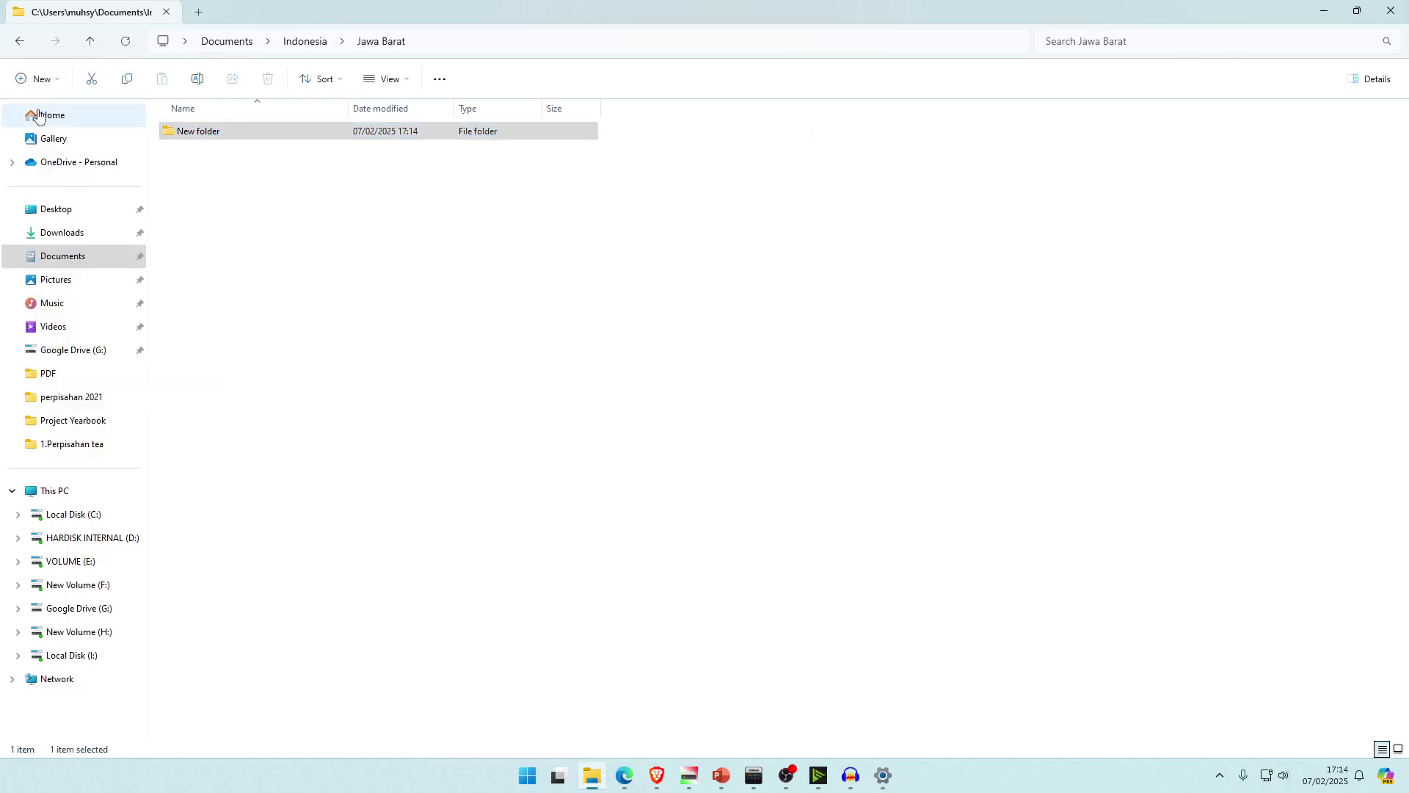
pyautogui.press('F4')
pyautogui.click(356, 401)
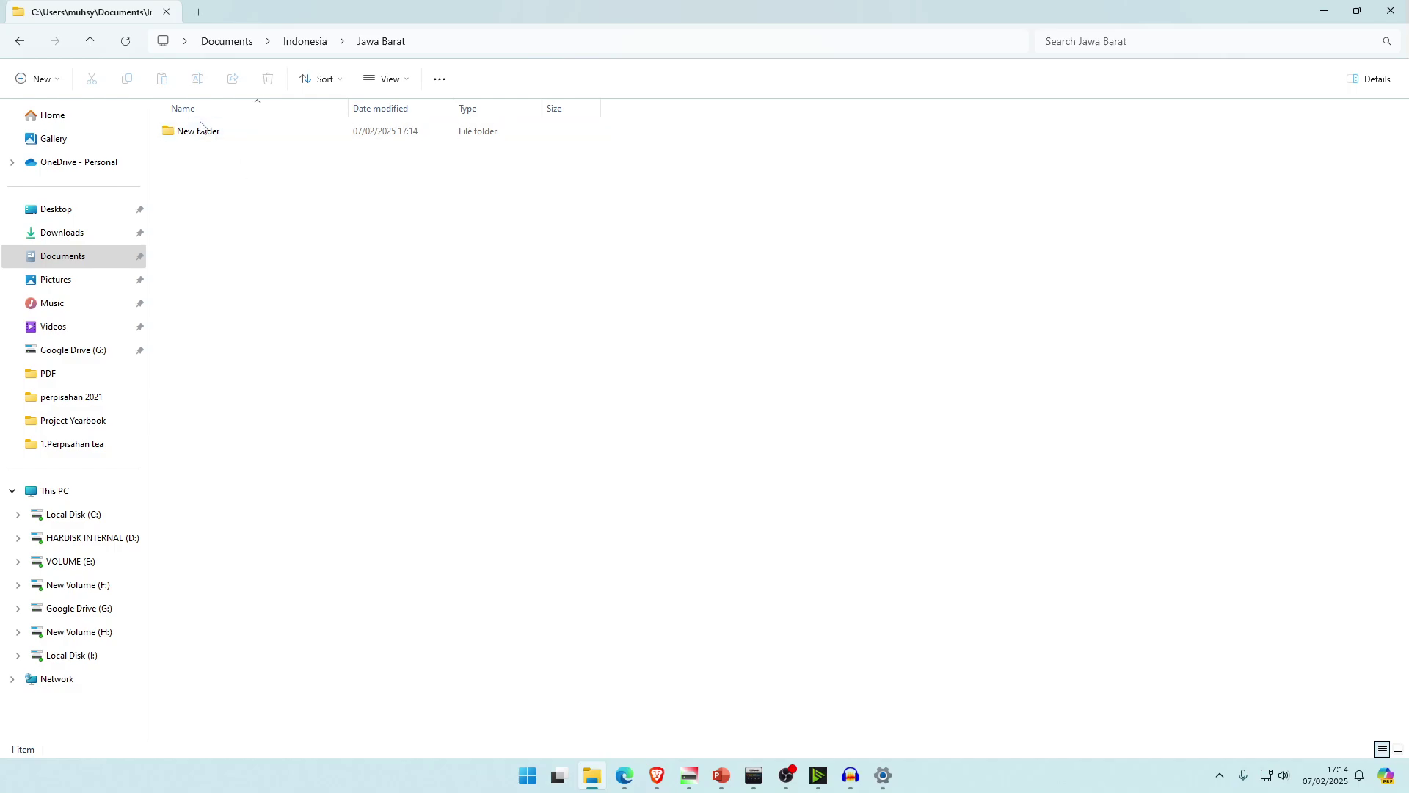
pyautogui.click(200, 132)
pyautogui.click(209, 134)
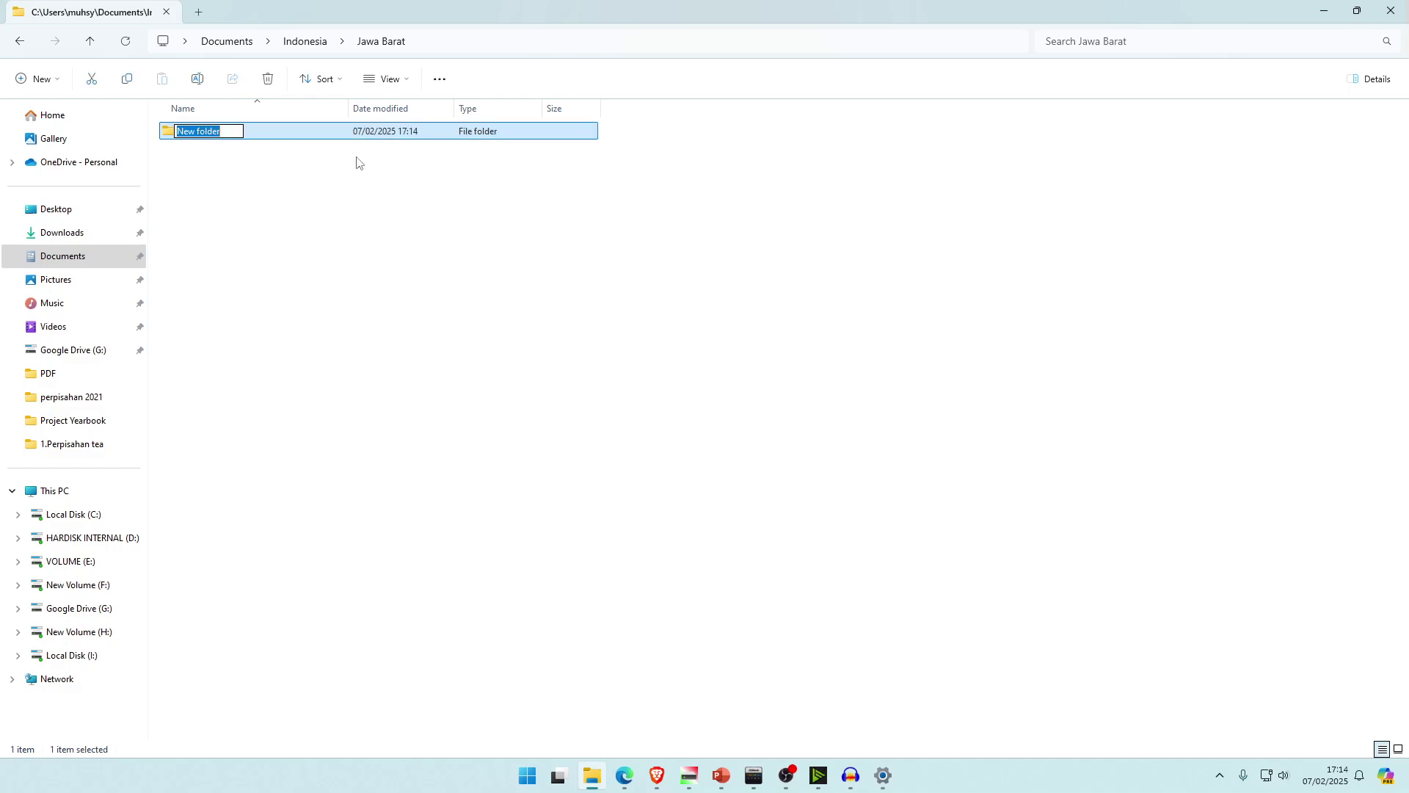
pyautogui.write('Bandung Barat')
pyautogui.press('Return')
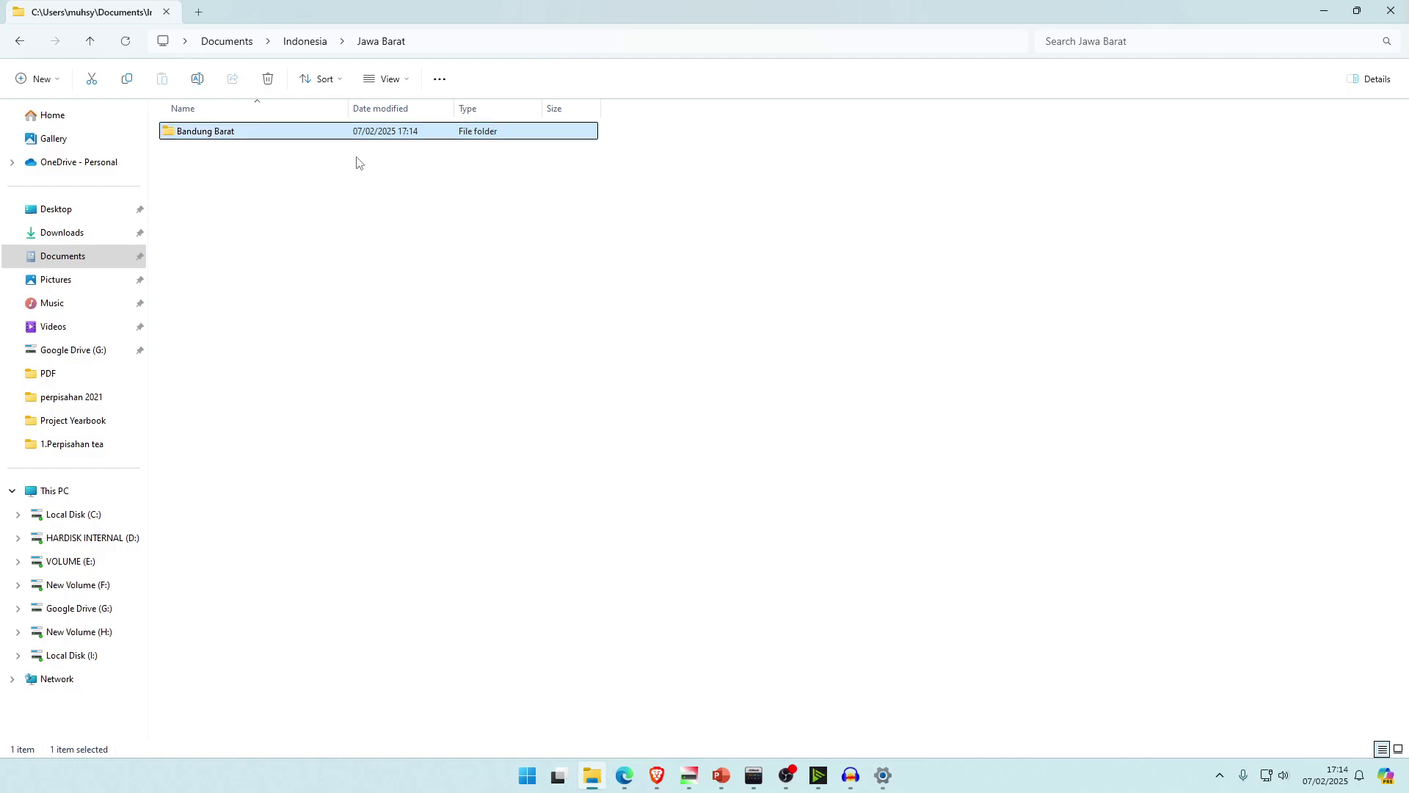
# - Open the Bandung Barat folder and create a subfolder named Cihampelas in it
pyautogui.doubleClick(281, 138)
pyautogui.rightClick(292, 183)
pyautogui.moveTo(345, 359)
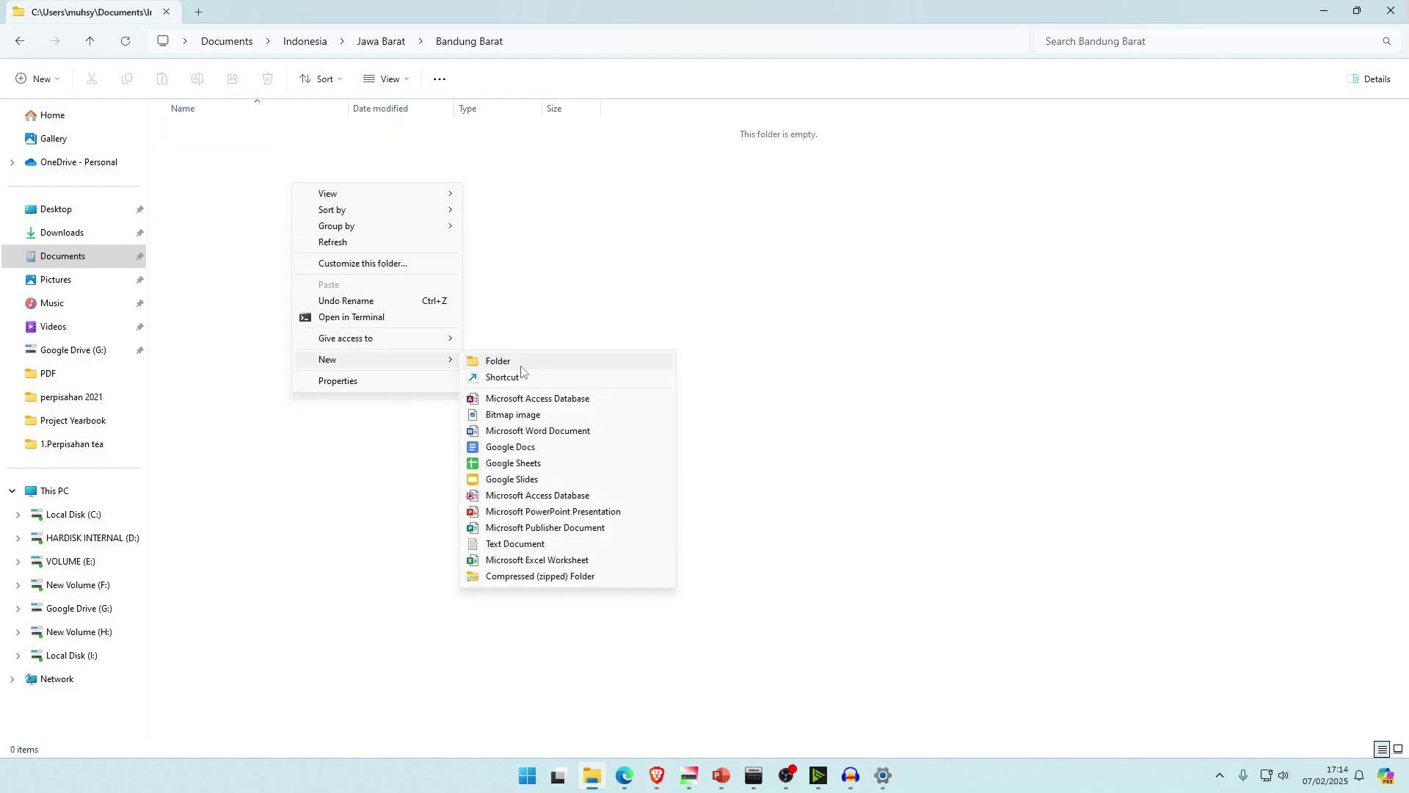
pyautogui.click(493, 360)
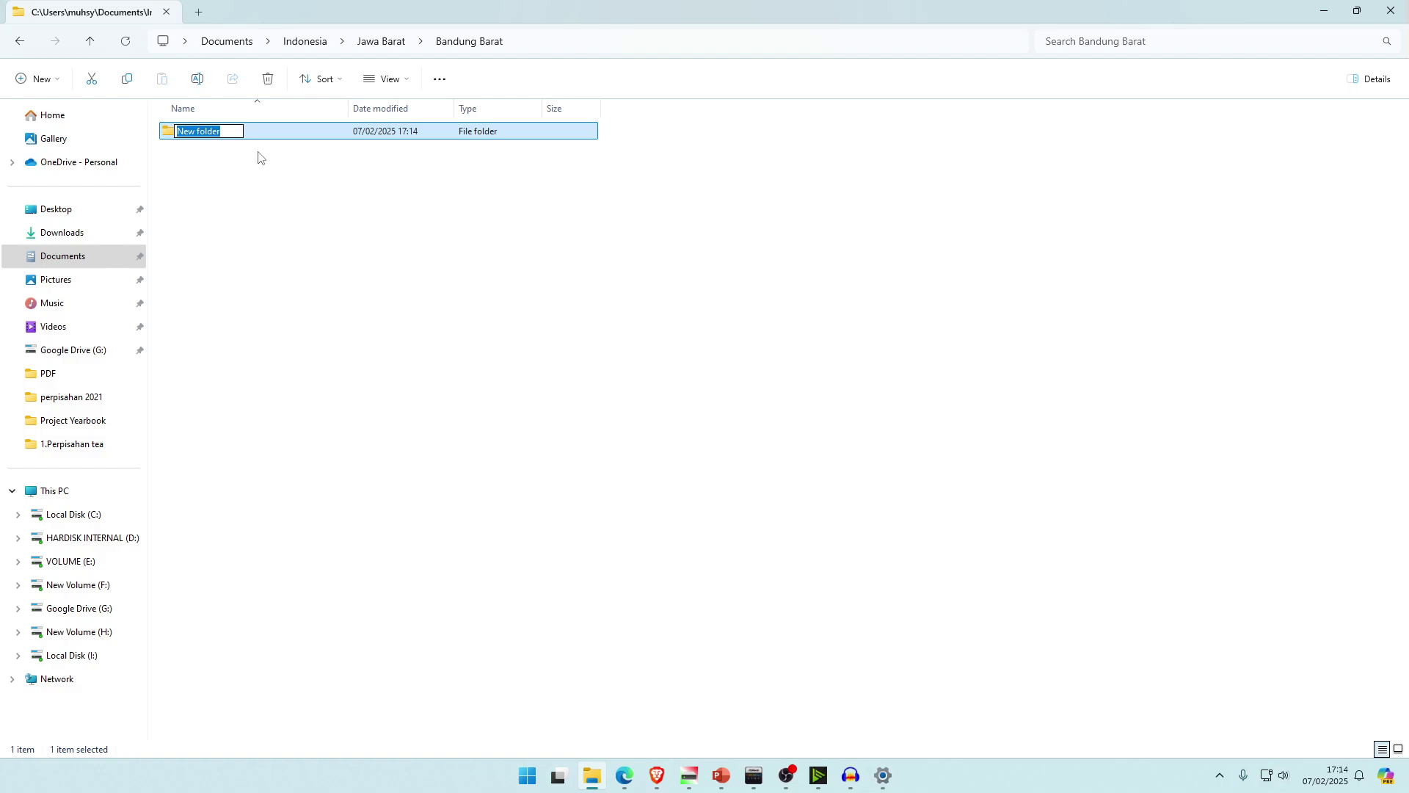
pyautogui.write('CCiham')
pyautogui.press('BackSpace')
pyautogui.press('Return')
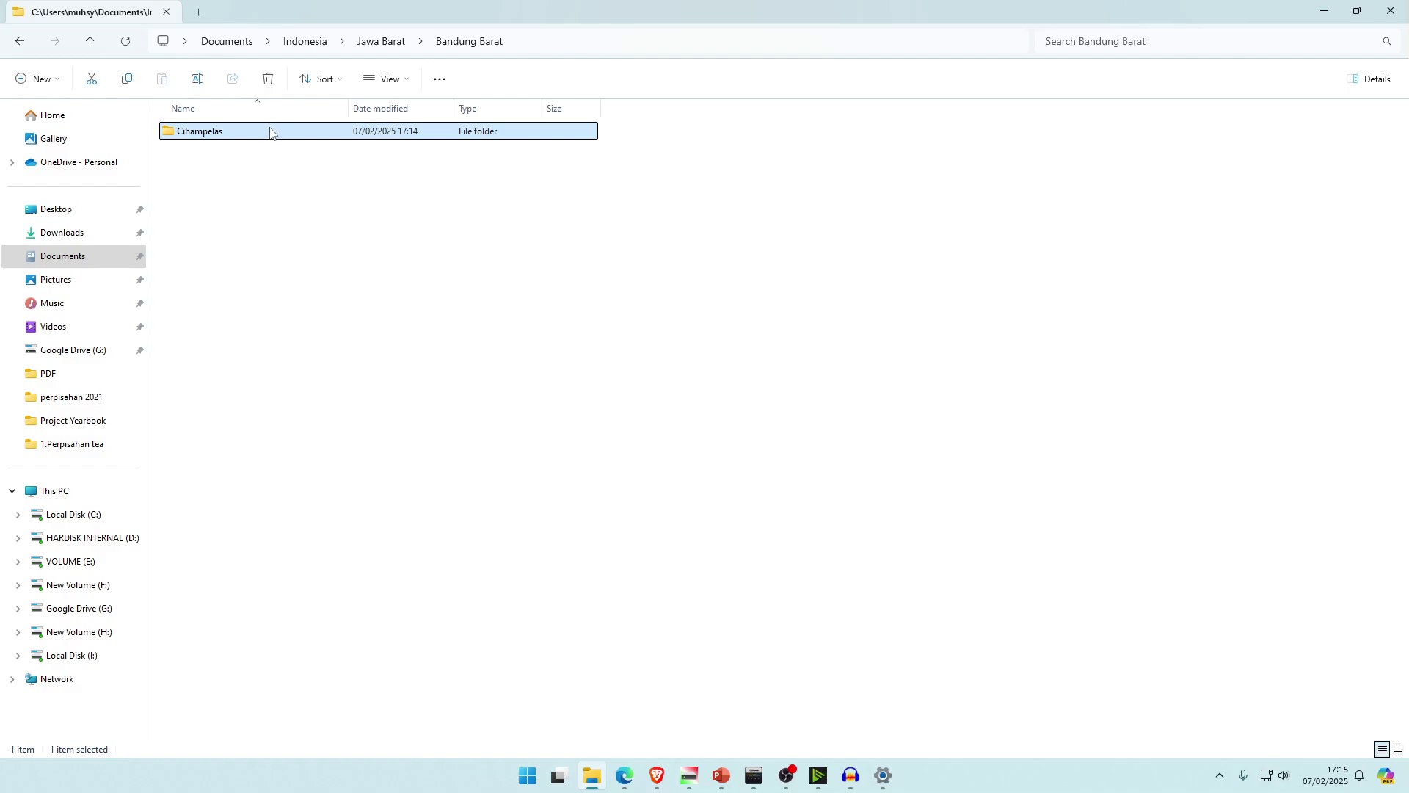
# - Open the Cihampelas folder and create a subfolder named Mekarmukti in it
pyautogui.doubleClick(271, 133)
pyautogui.rightClick(282, 167)
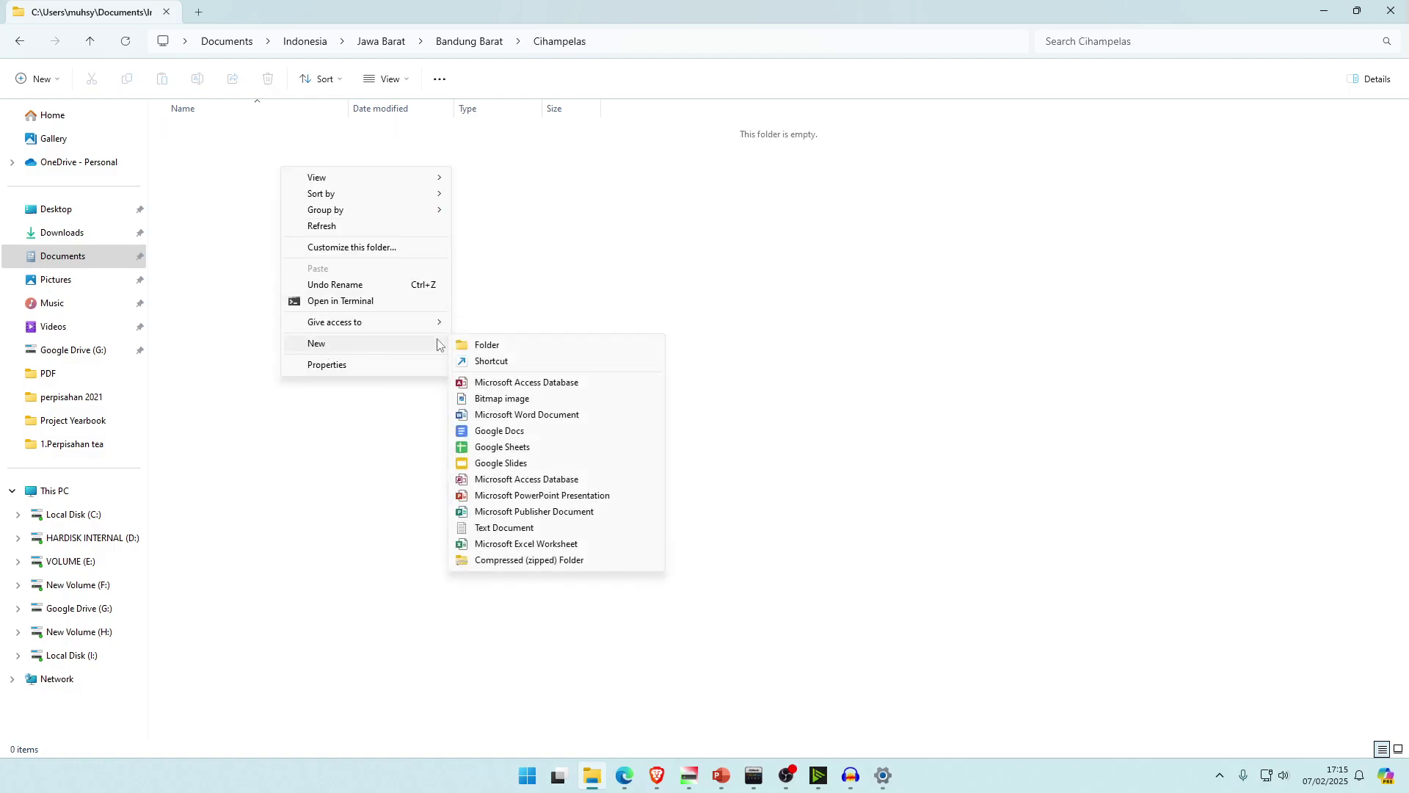
pyautogui.click(473, 343)
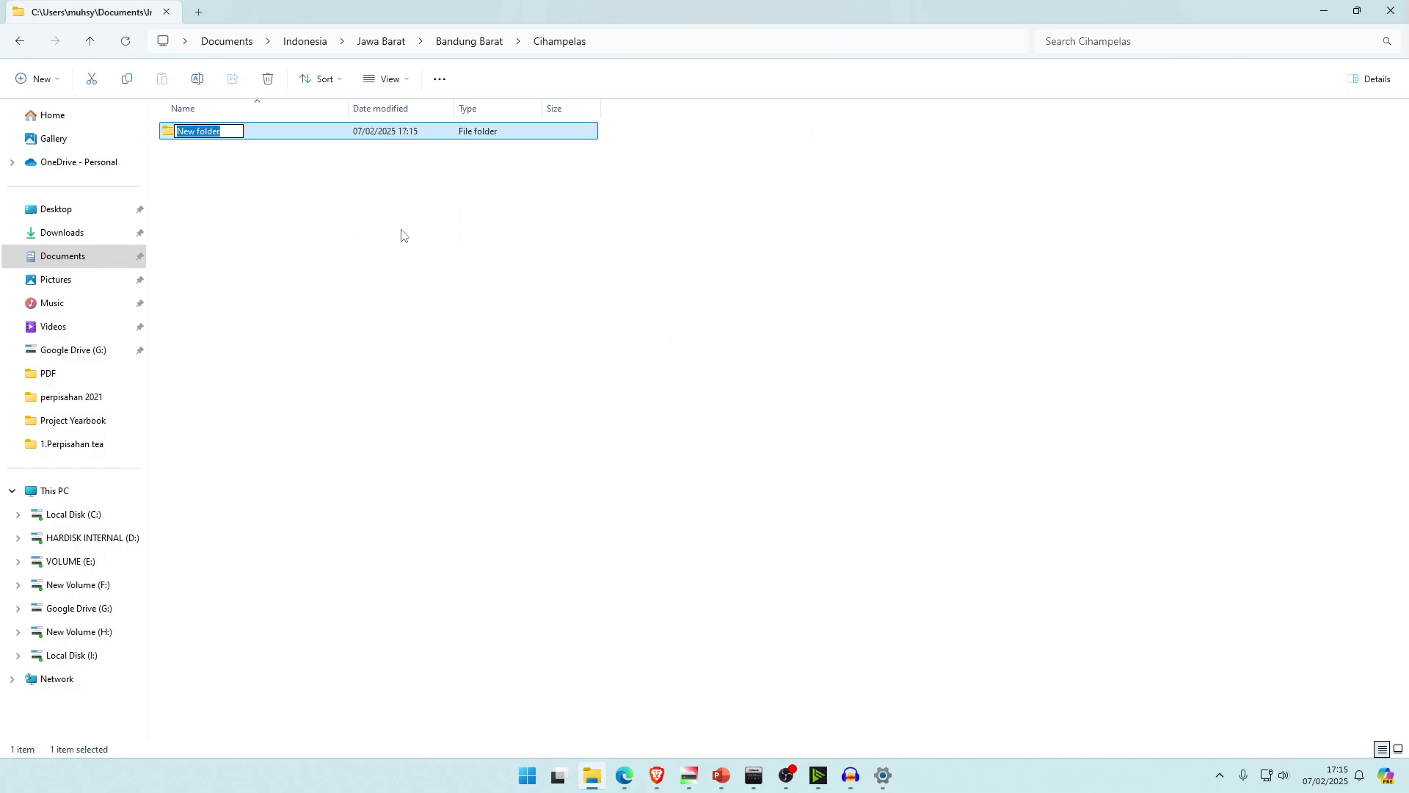
pyautogui.write('Mekarmukti')
pyautogui.press('Return')
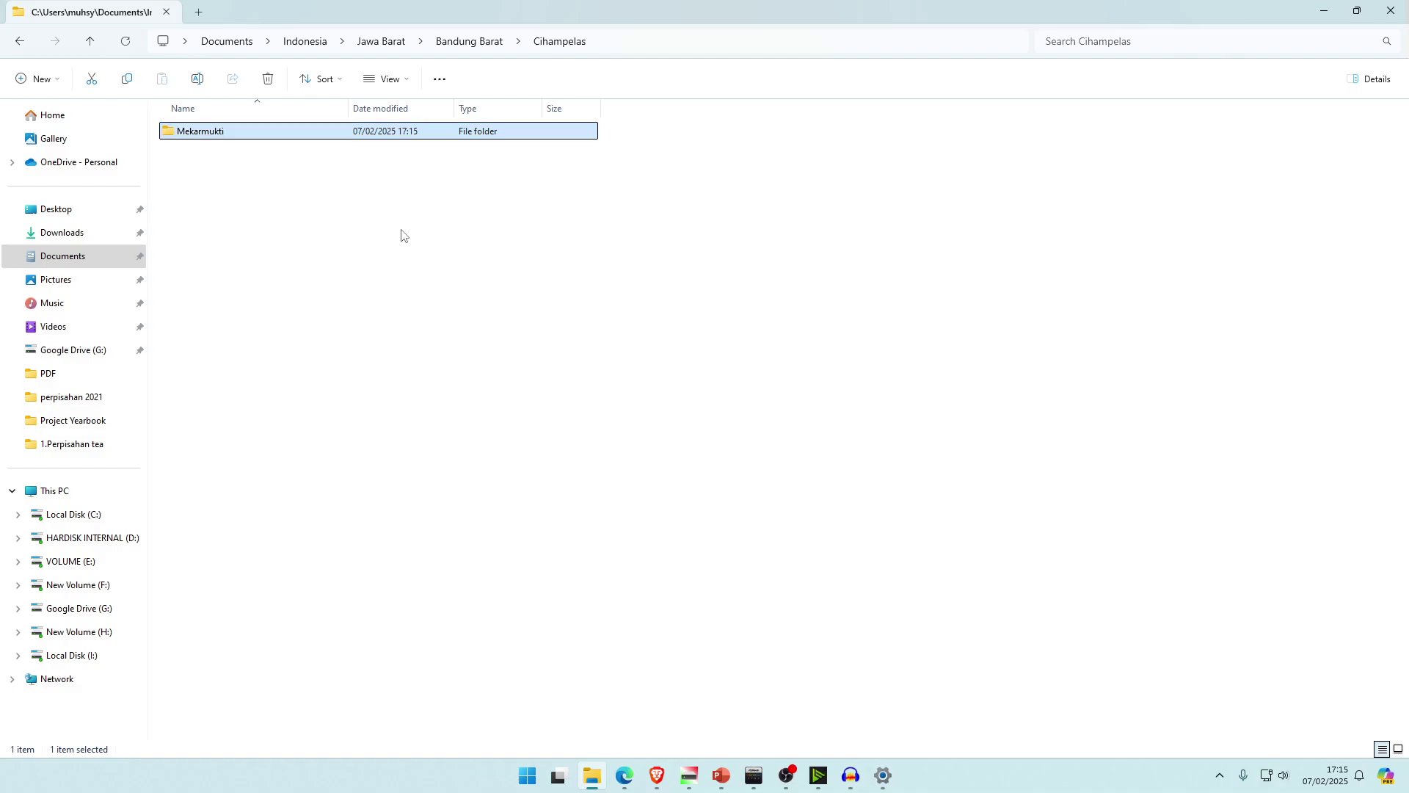
# - Open the Mekarmukti folder and create a subfolder named Mande in it
pyautogui.doubleClick(233, 135)
pyautogui.rightClick(263, 170)
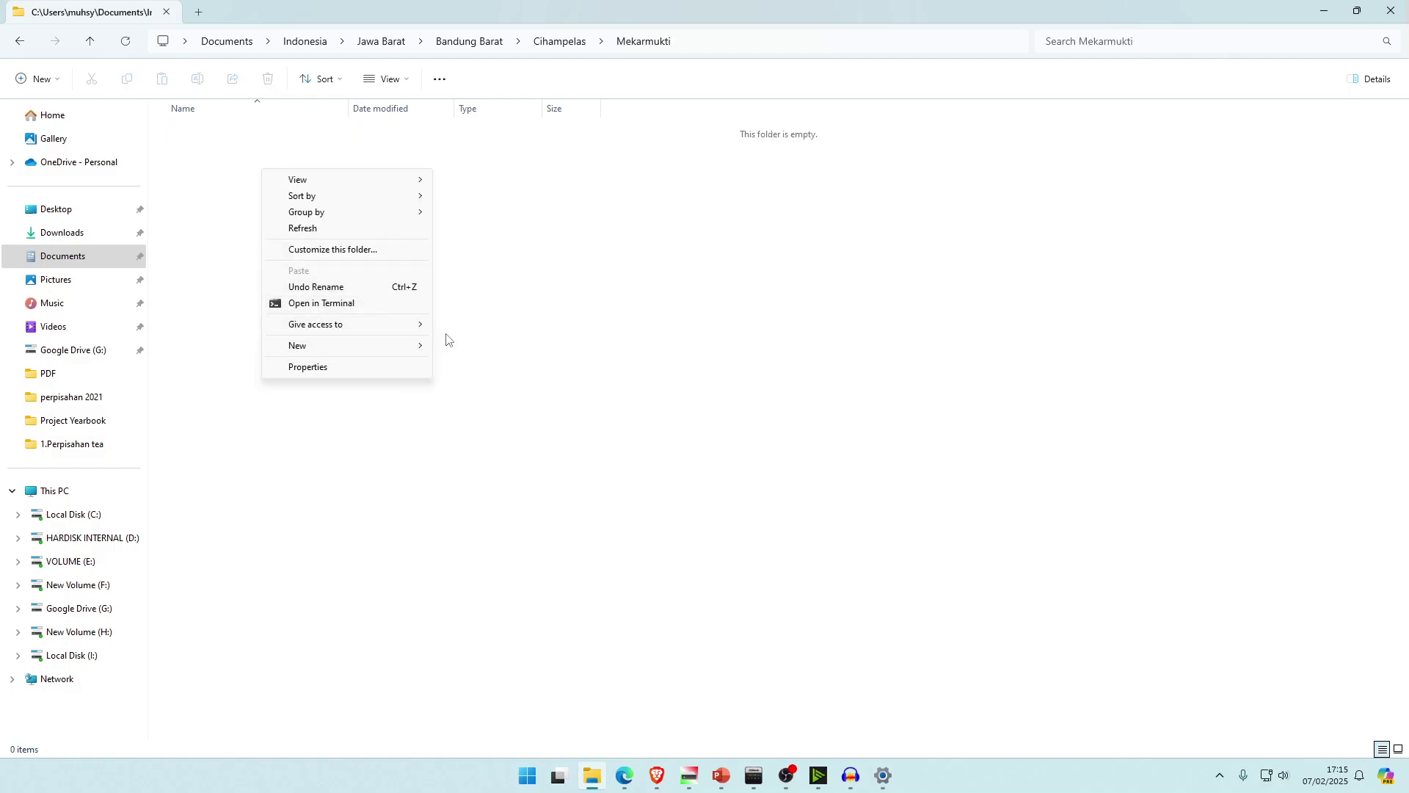
pyautogui.click(465, 346)
pyautogui.write('M')
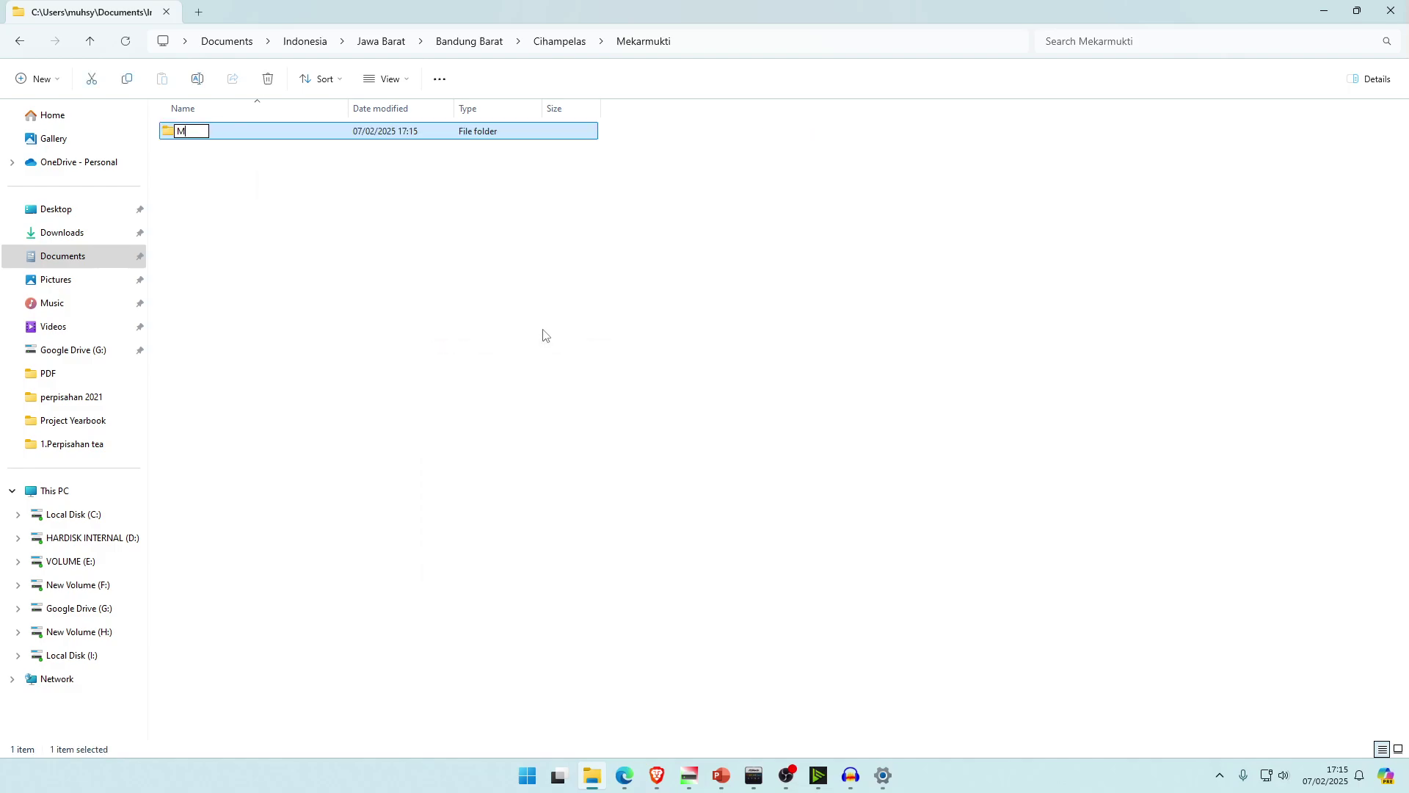
pyautogui.write('ande')
pyautogui.press('Return')
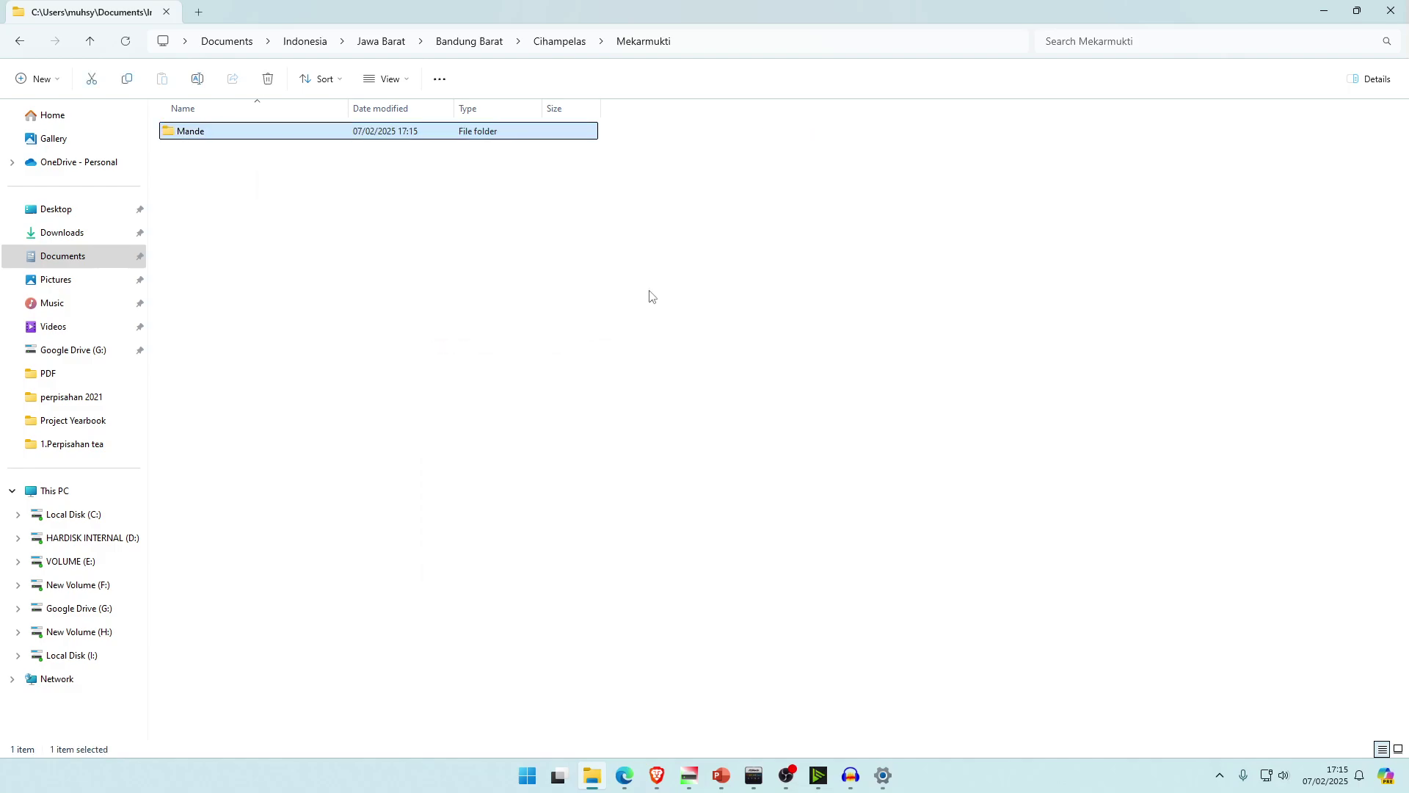
# - Open the Mande folder and create a subfolder named MA in it
pyautogui.doubleClick(189, 131)
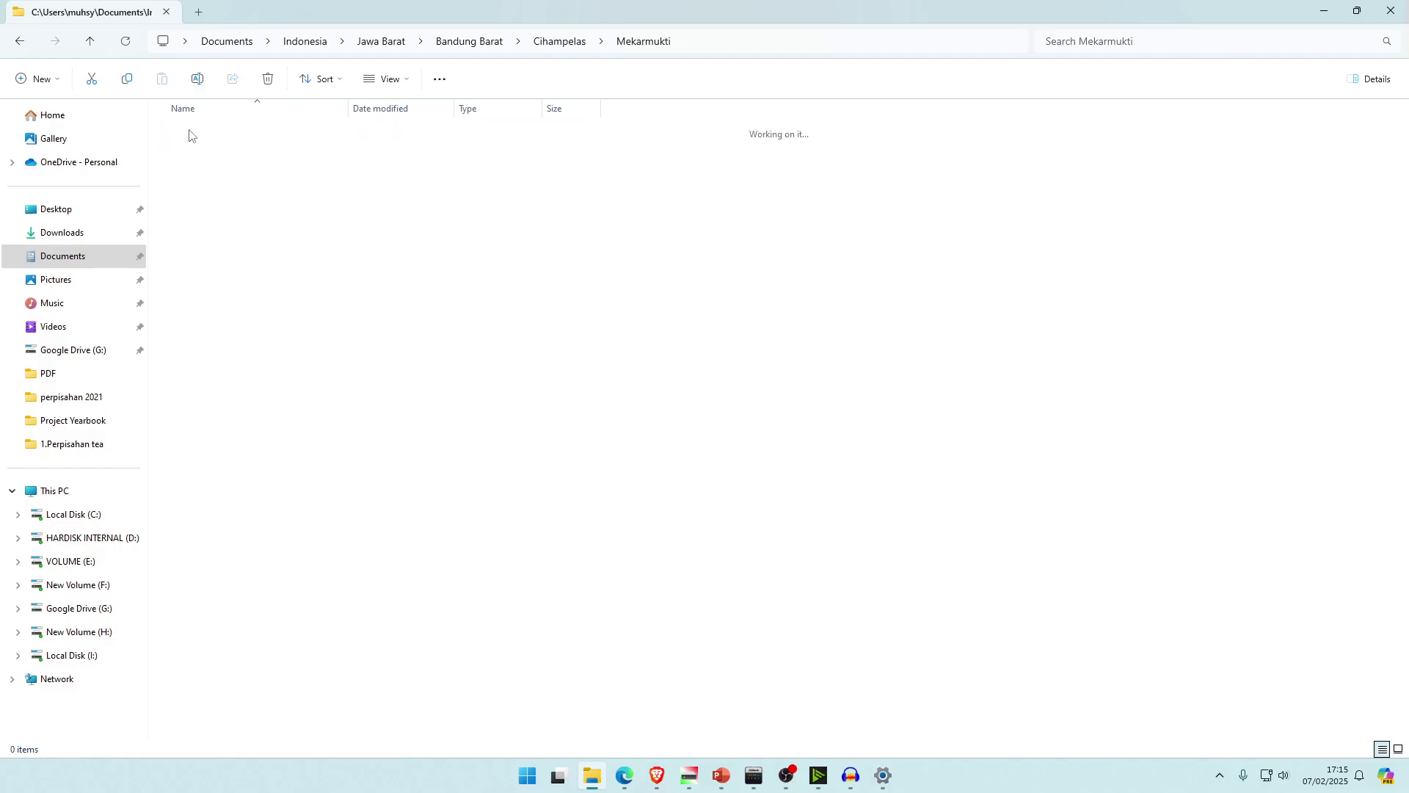
pyautogui.rightClick(357, 176)
pyautogui.moveTo(403, 354)
pyautogui.click(547, 357)
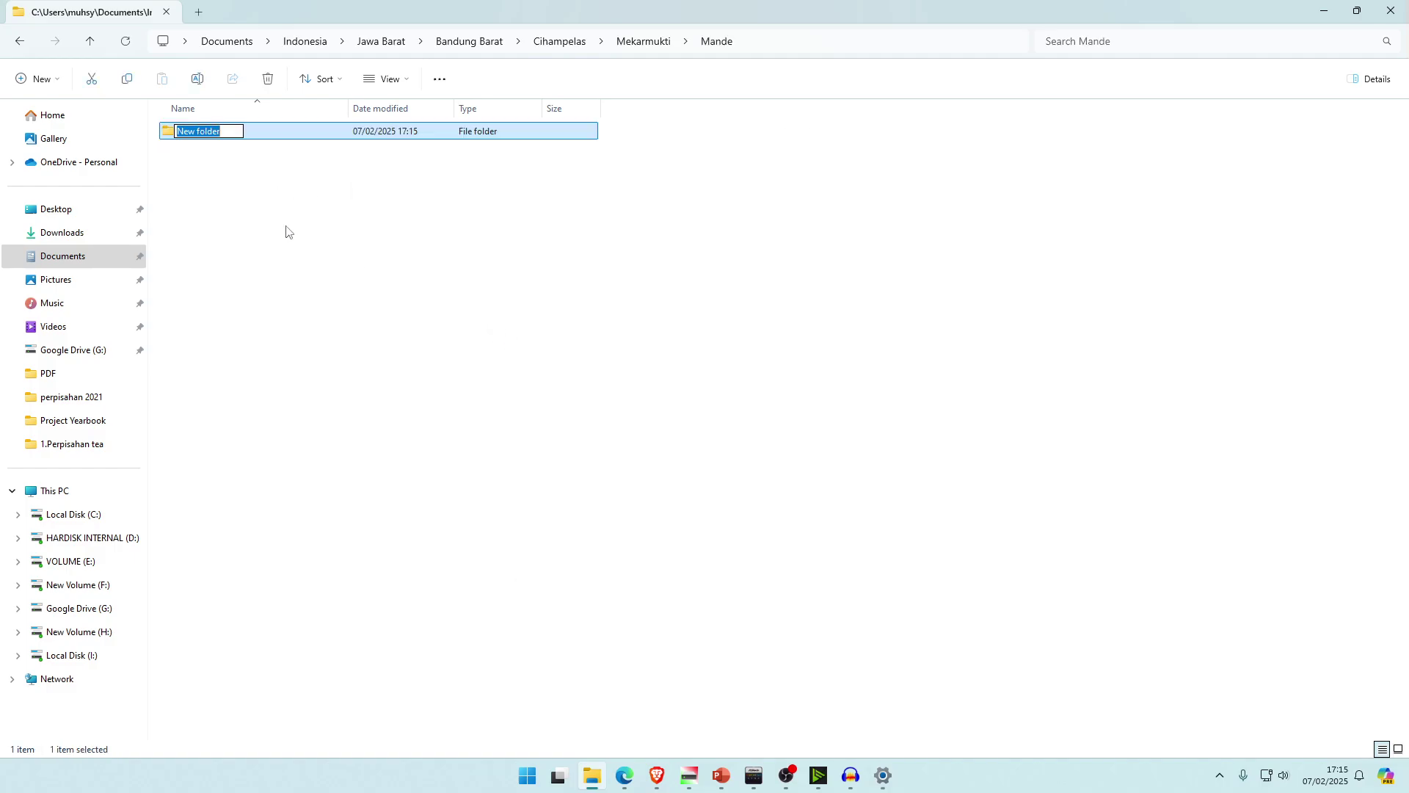
pyautogui.write('Ma')
pyautogui.press('BackSpace')
pyautogui.write('A')
pyautogui.press('Return')
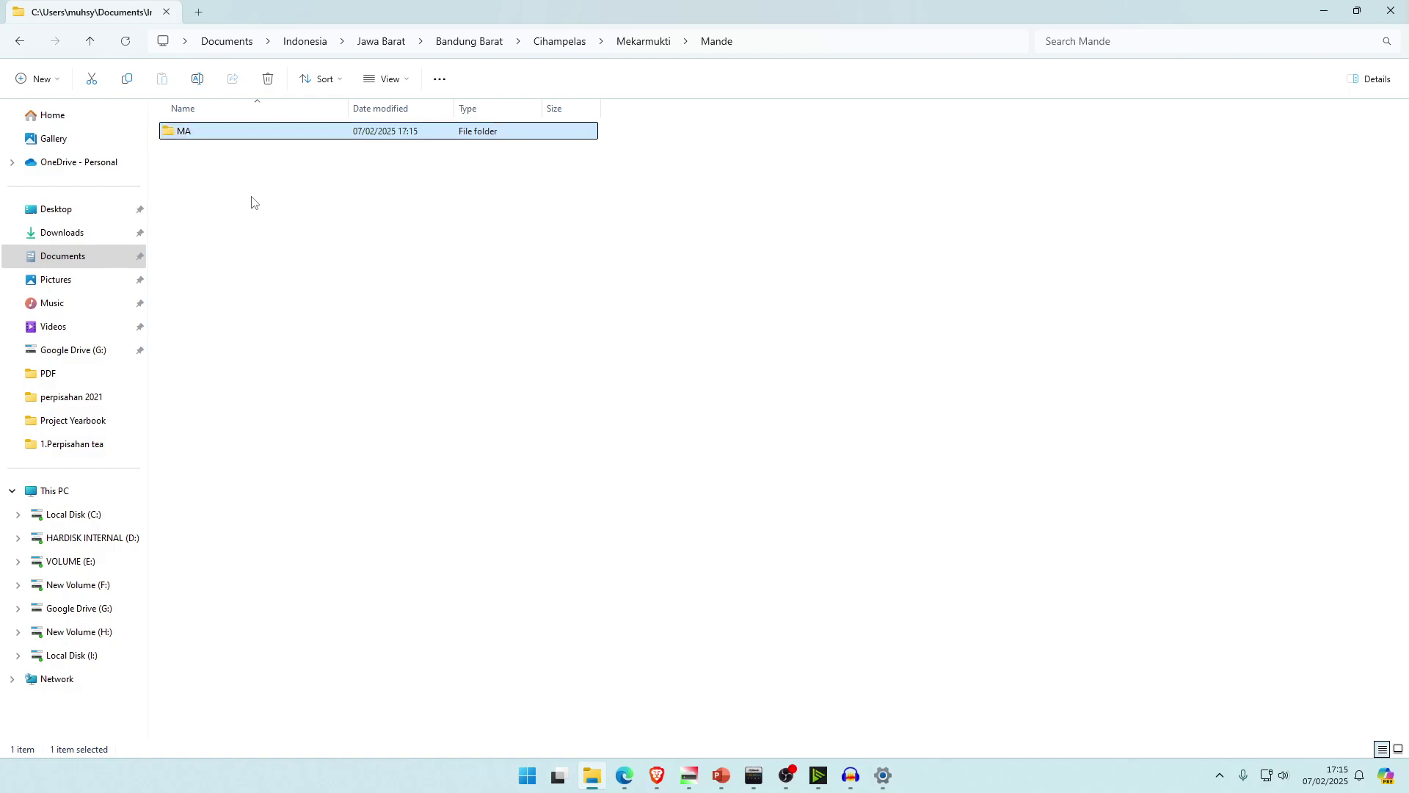
# - Show the MA folder's full text path in the address bar, restore the breadcrumb view and return to Documents
pyautogui.doubleClick(223, 140)
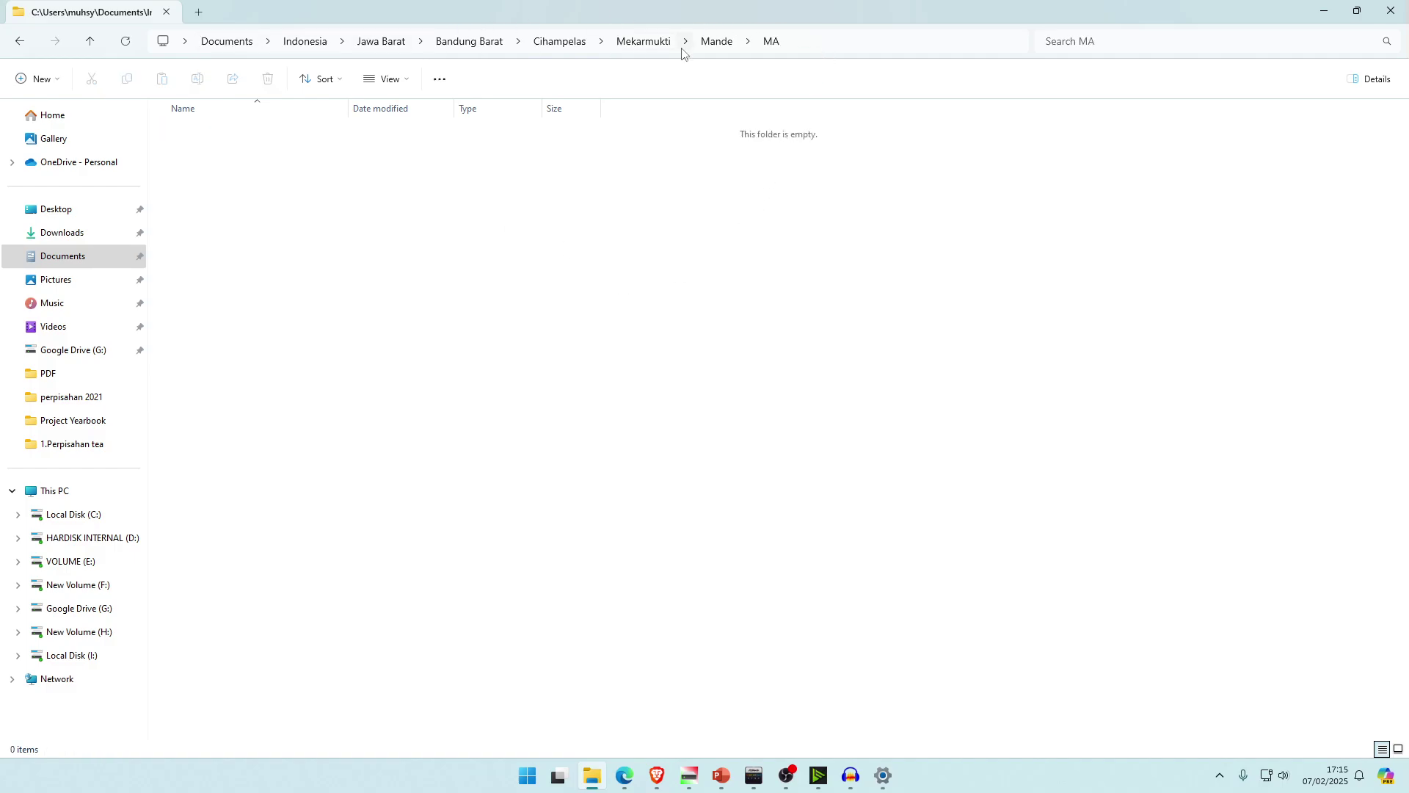
pyautogui.click(807, 33)
pyautogui.click(481, 448)
pyautogui.click(232, 48)
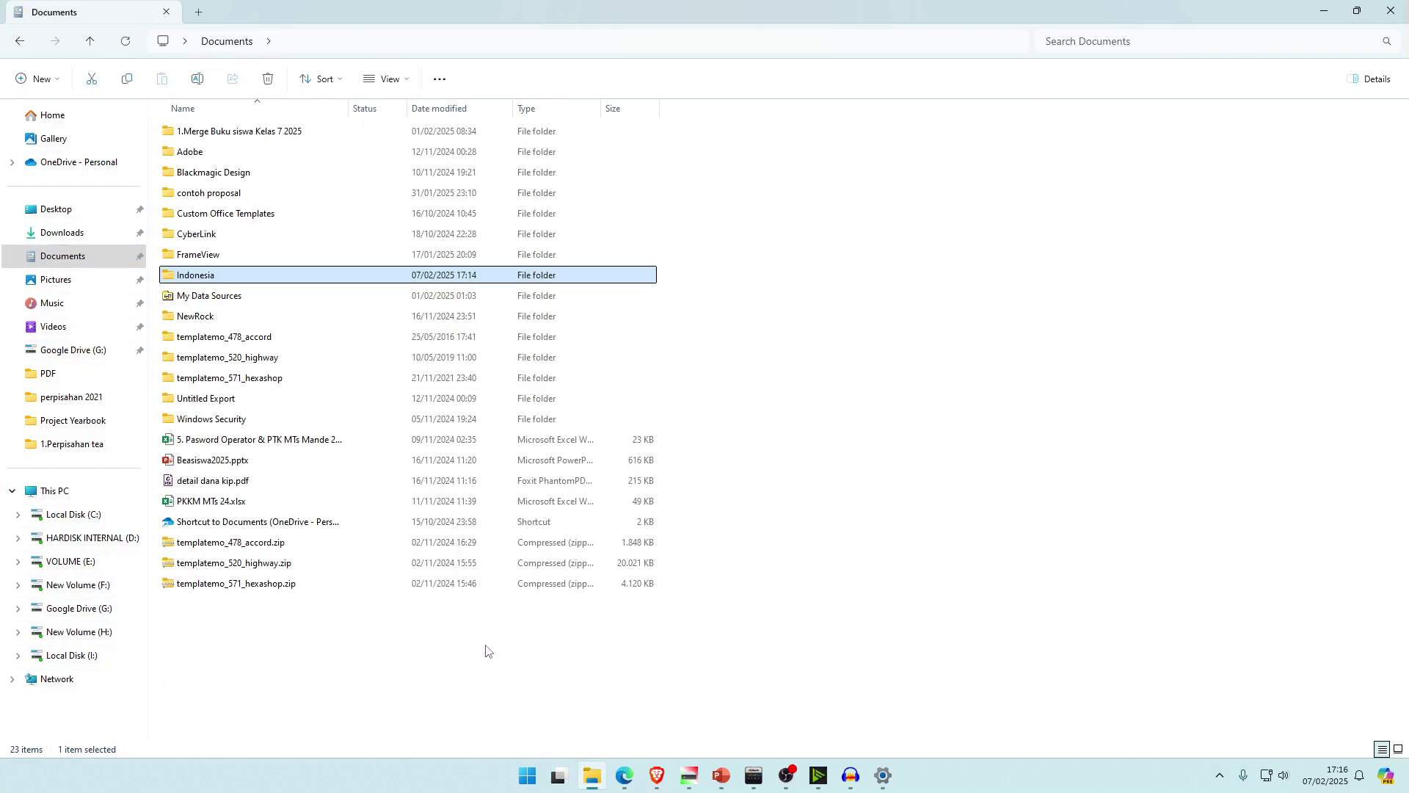
pyautogui.click(979, 236)
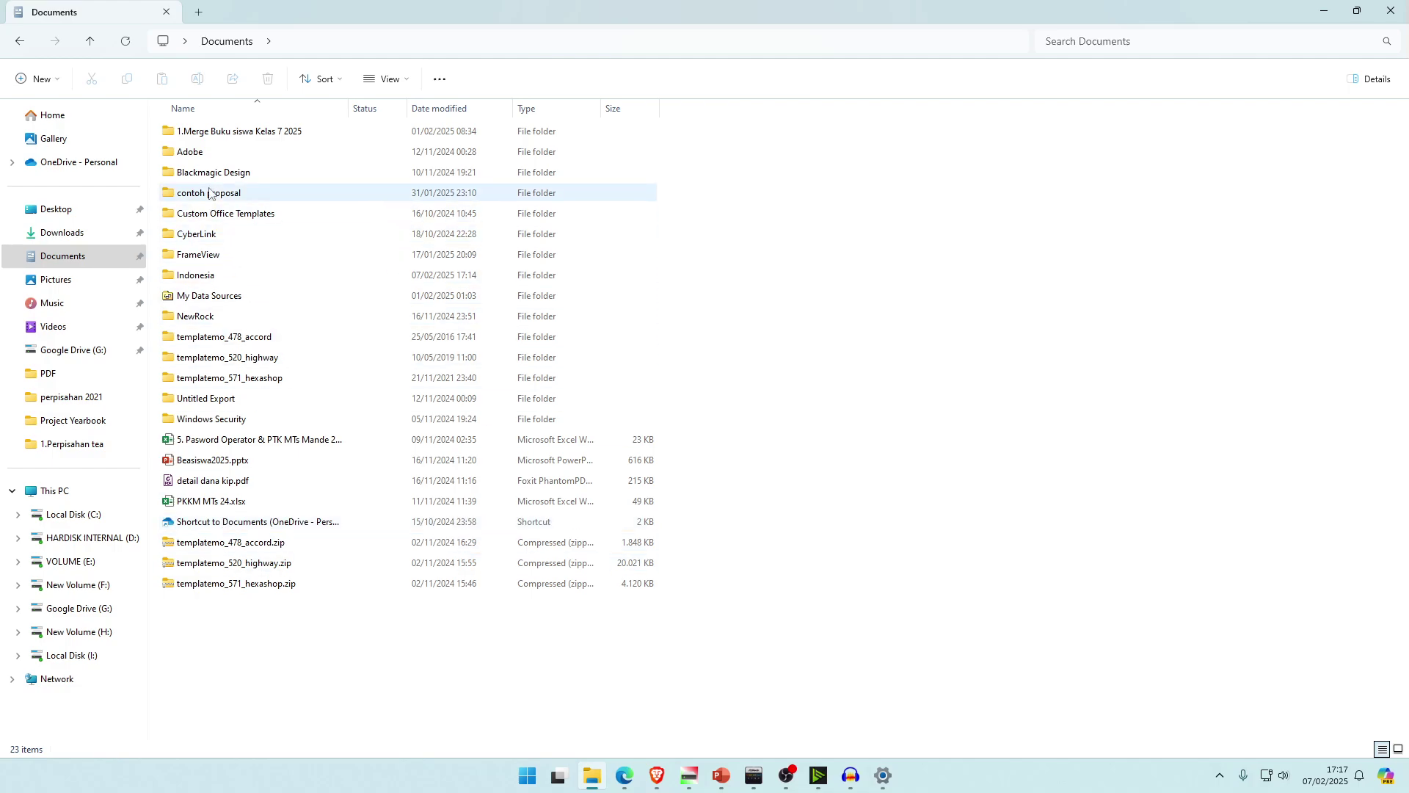
pyautogui.click(70, 262)
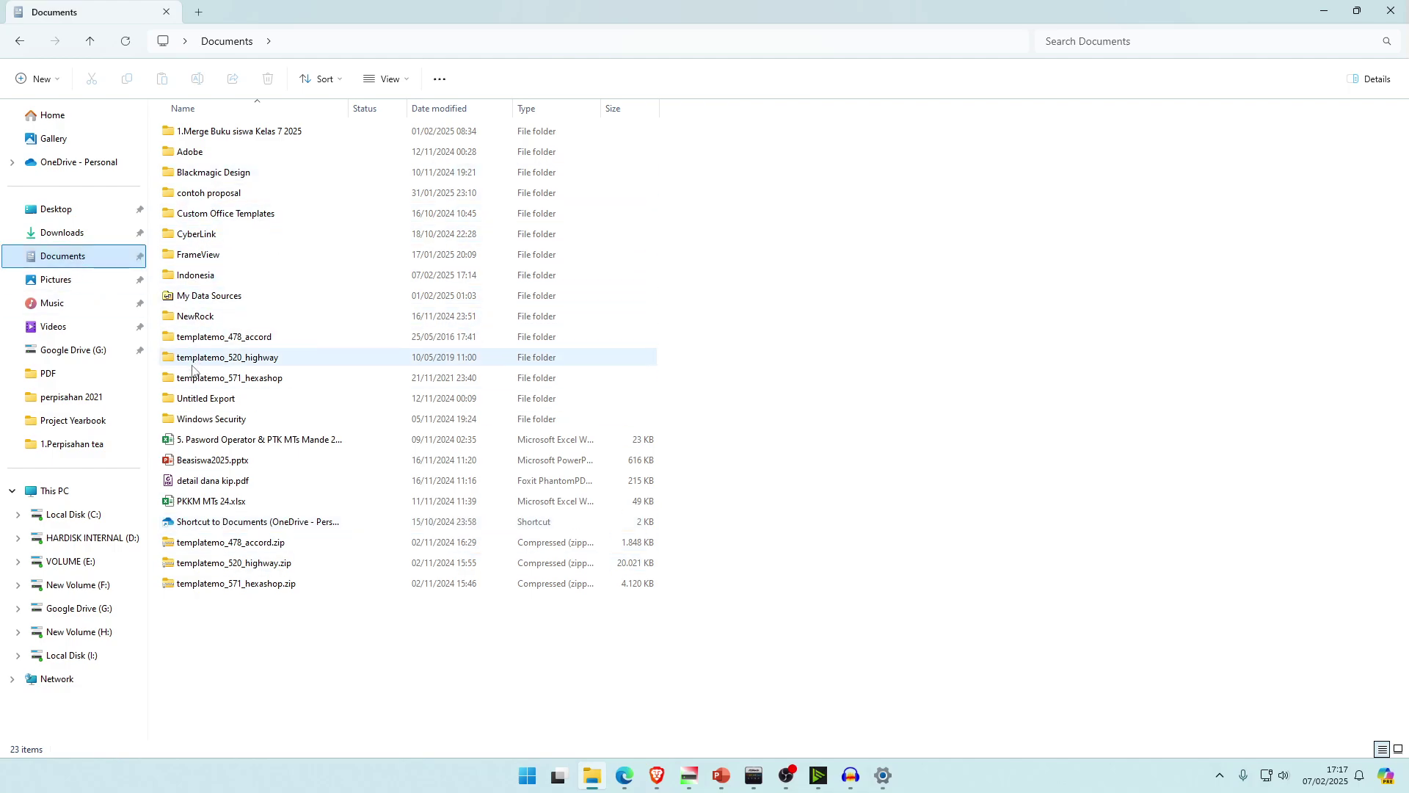
# - Rename the Indonesia folder in Documents to 1...Indonesia by adding the prefix to its existing name
pyautogui.click(186, 283)
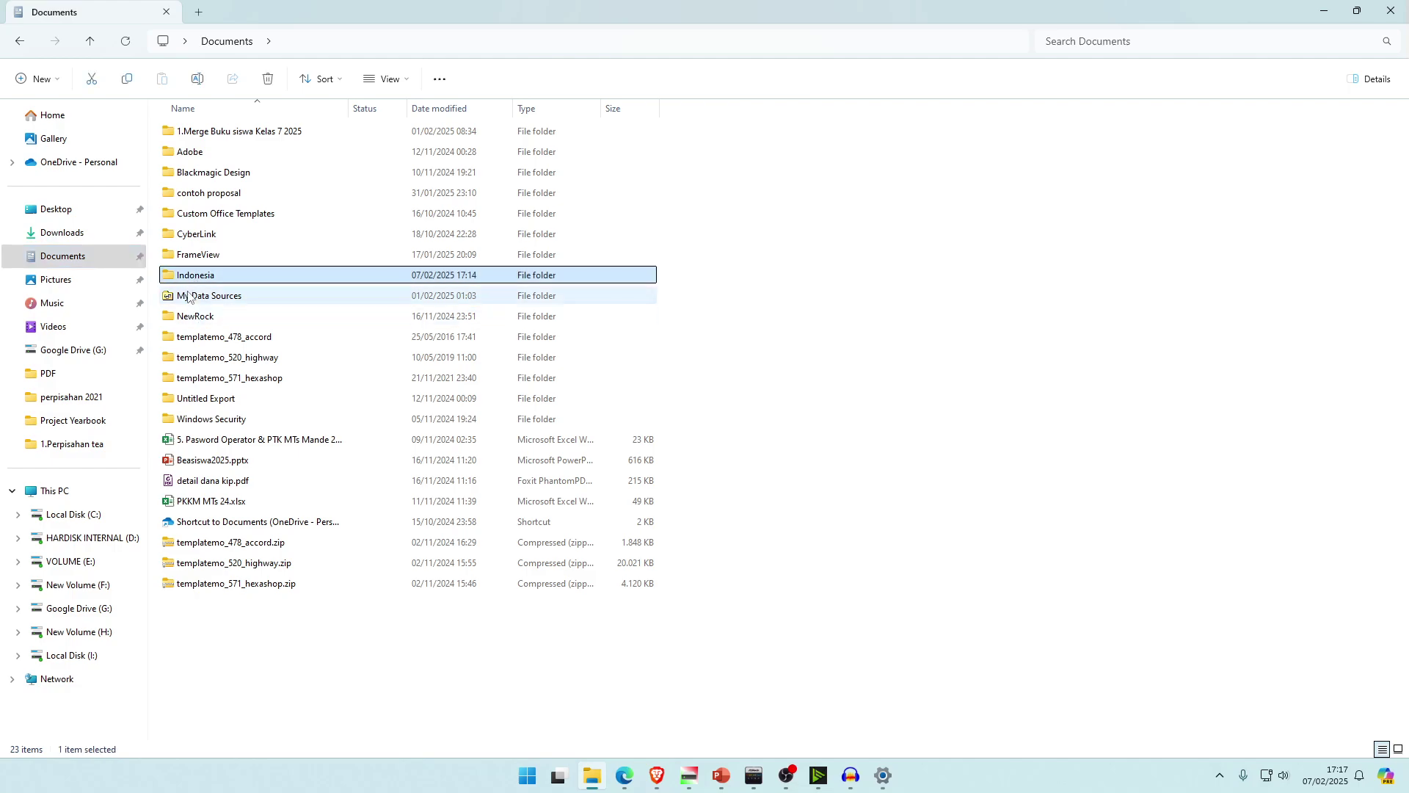
pyautogui.click(184, 281)
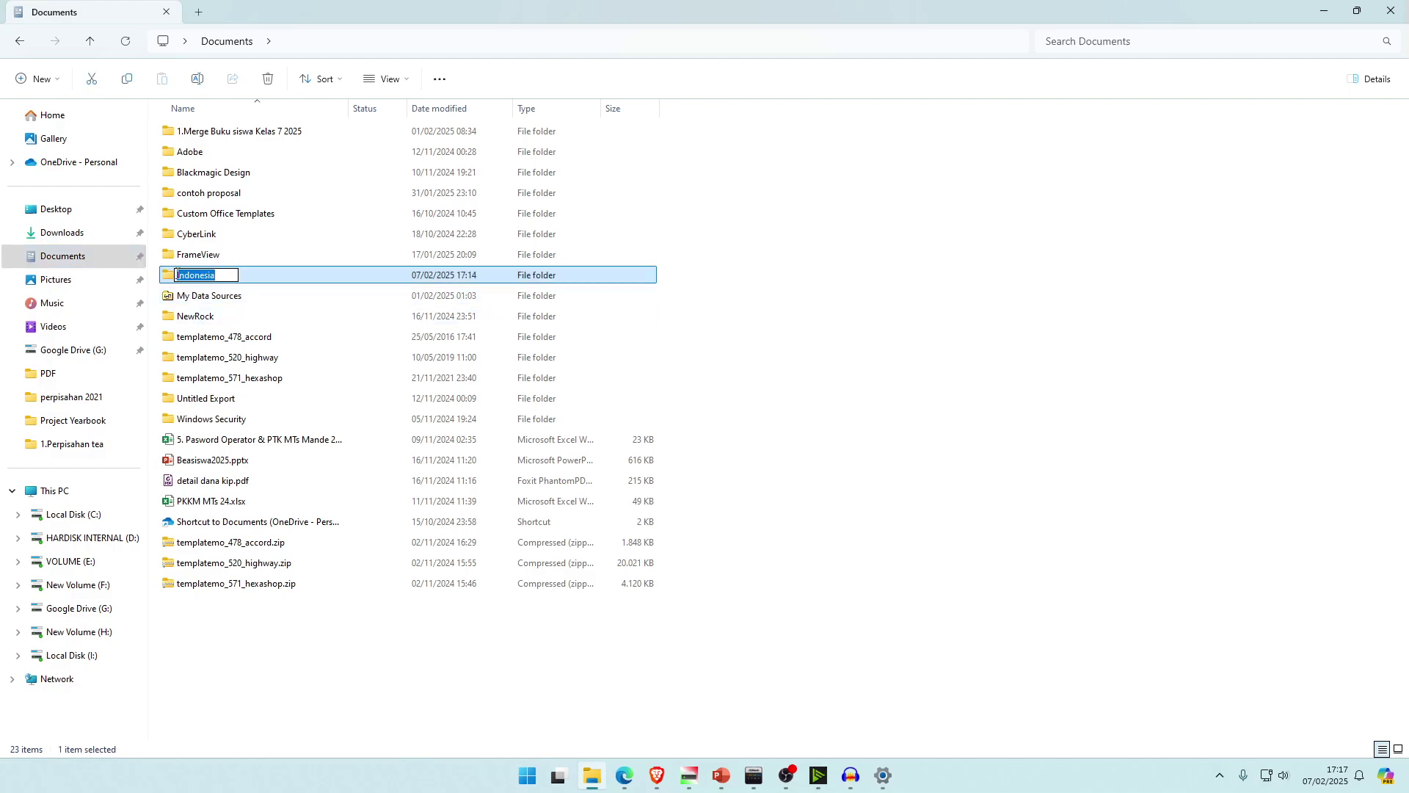
pyautogui.click(176, 274)
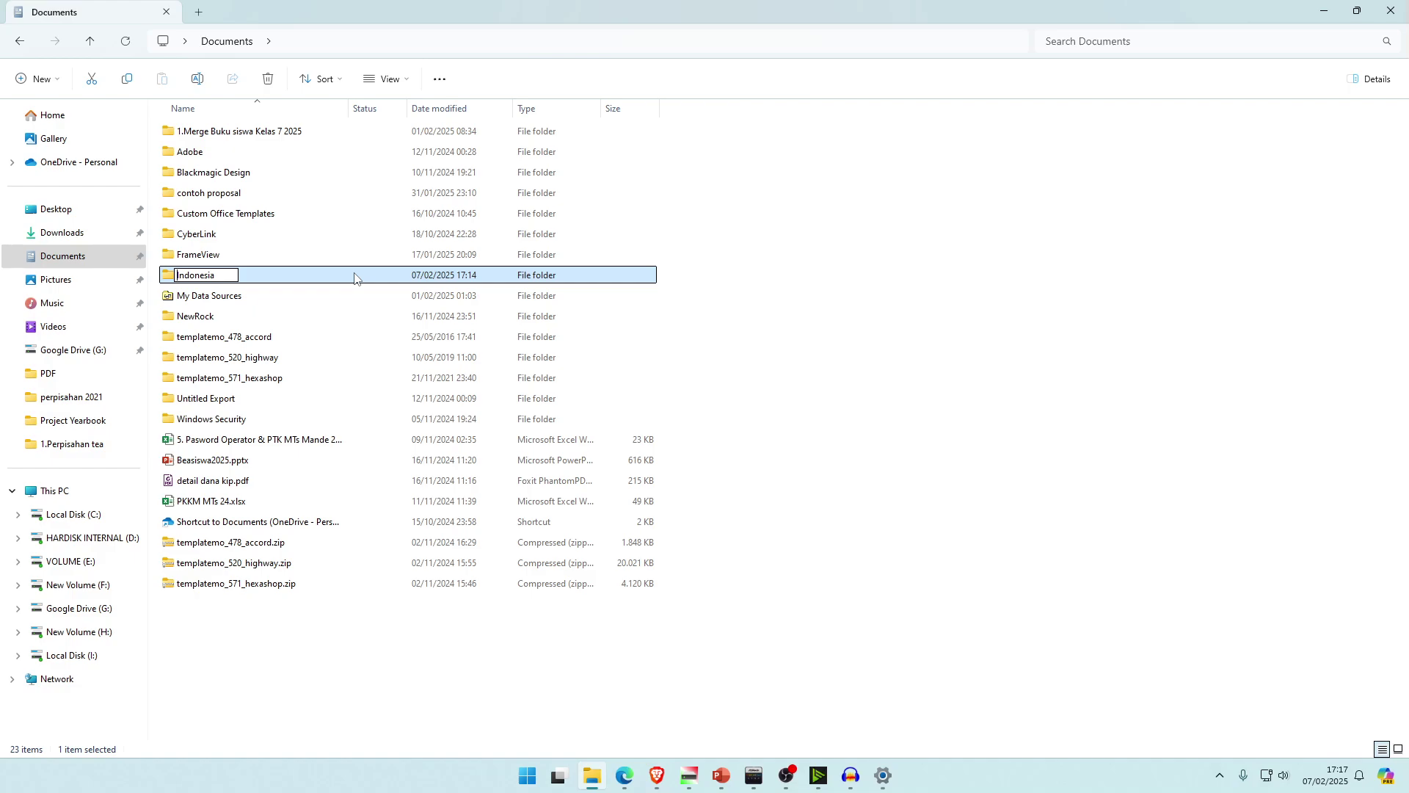
pyautogui.write('1...')
pyautogui.press('Return')
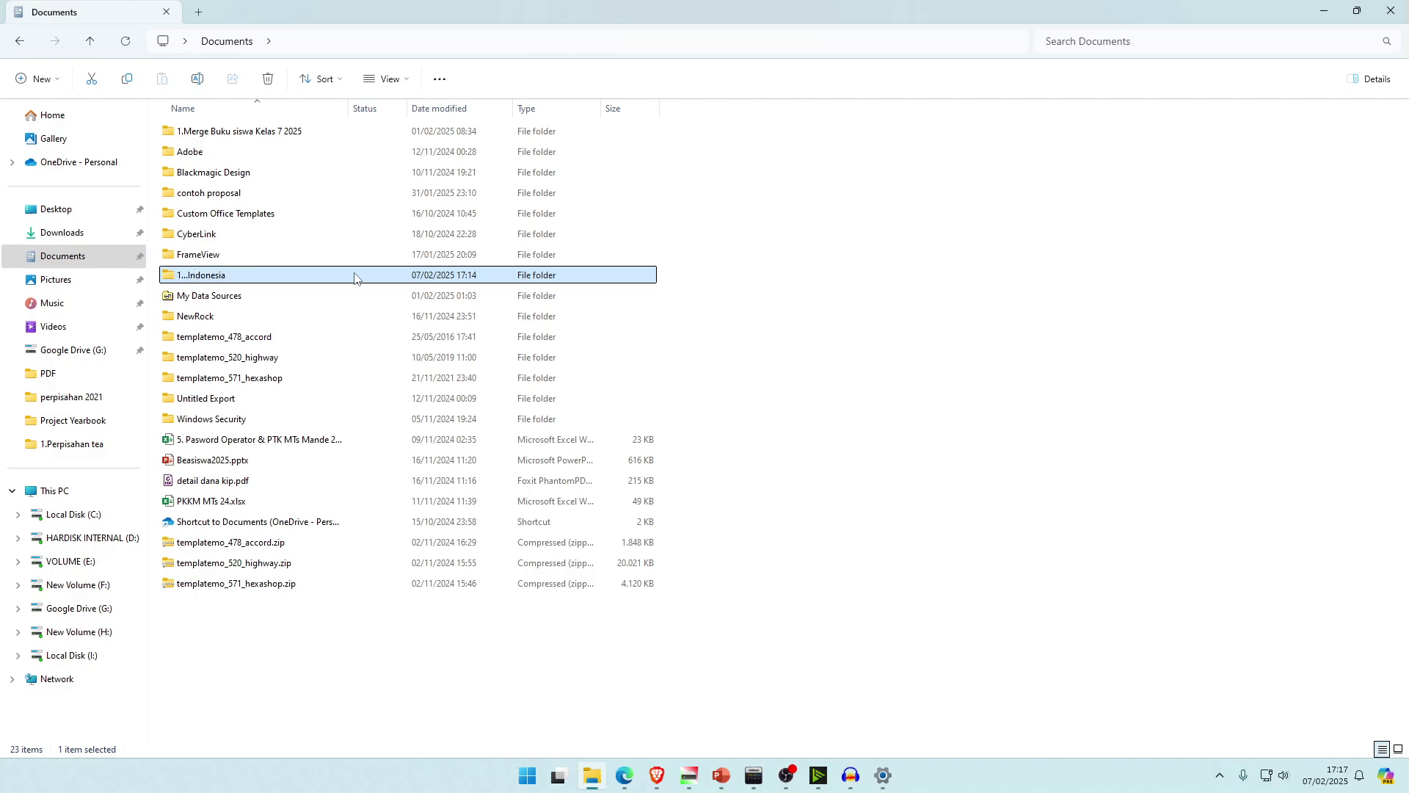
# - Sort the contents of Documents by name in descending order
pyautogui.click(326, 81)
pyautogui.click(333, 113)
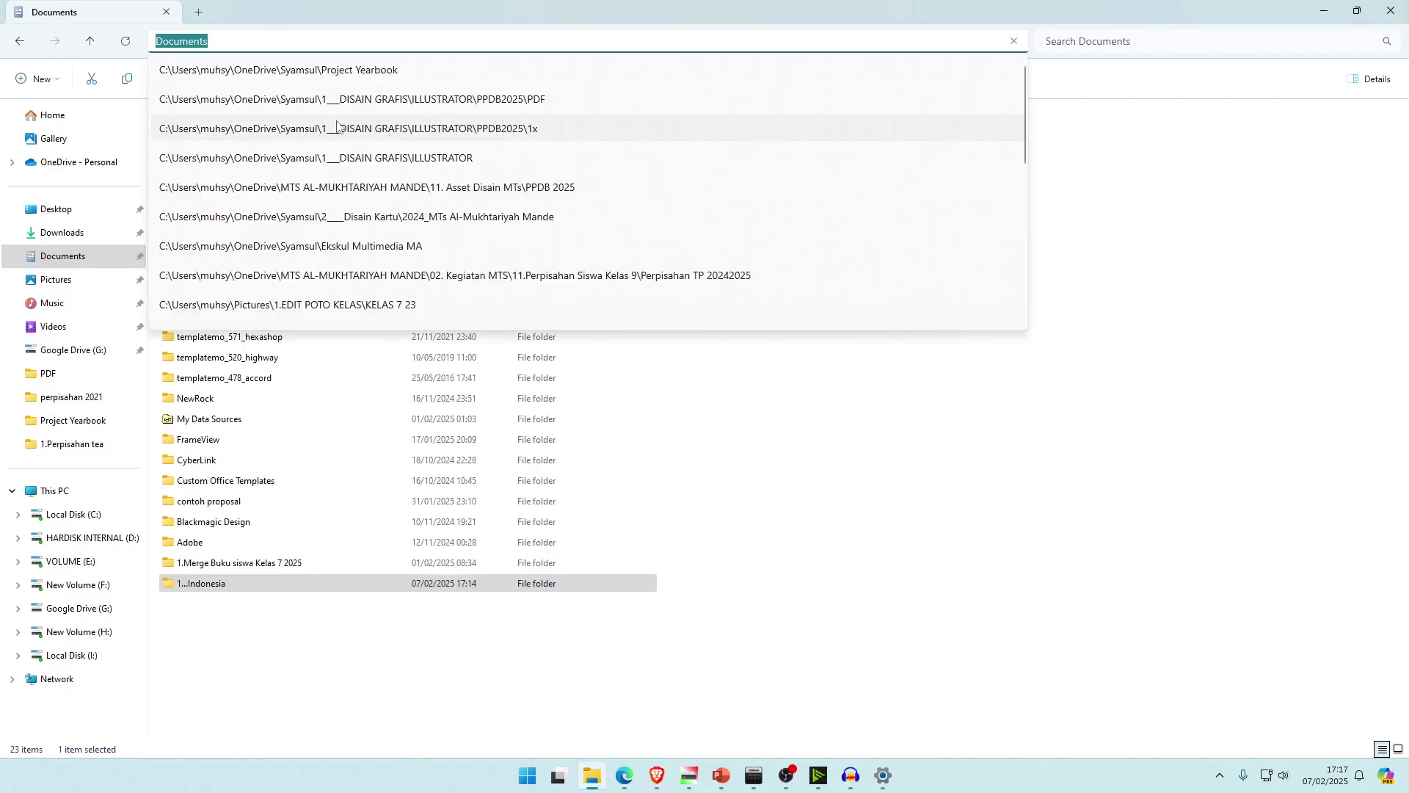
pyautogui.click(832, 413)
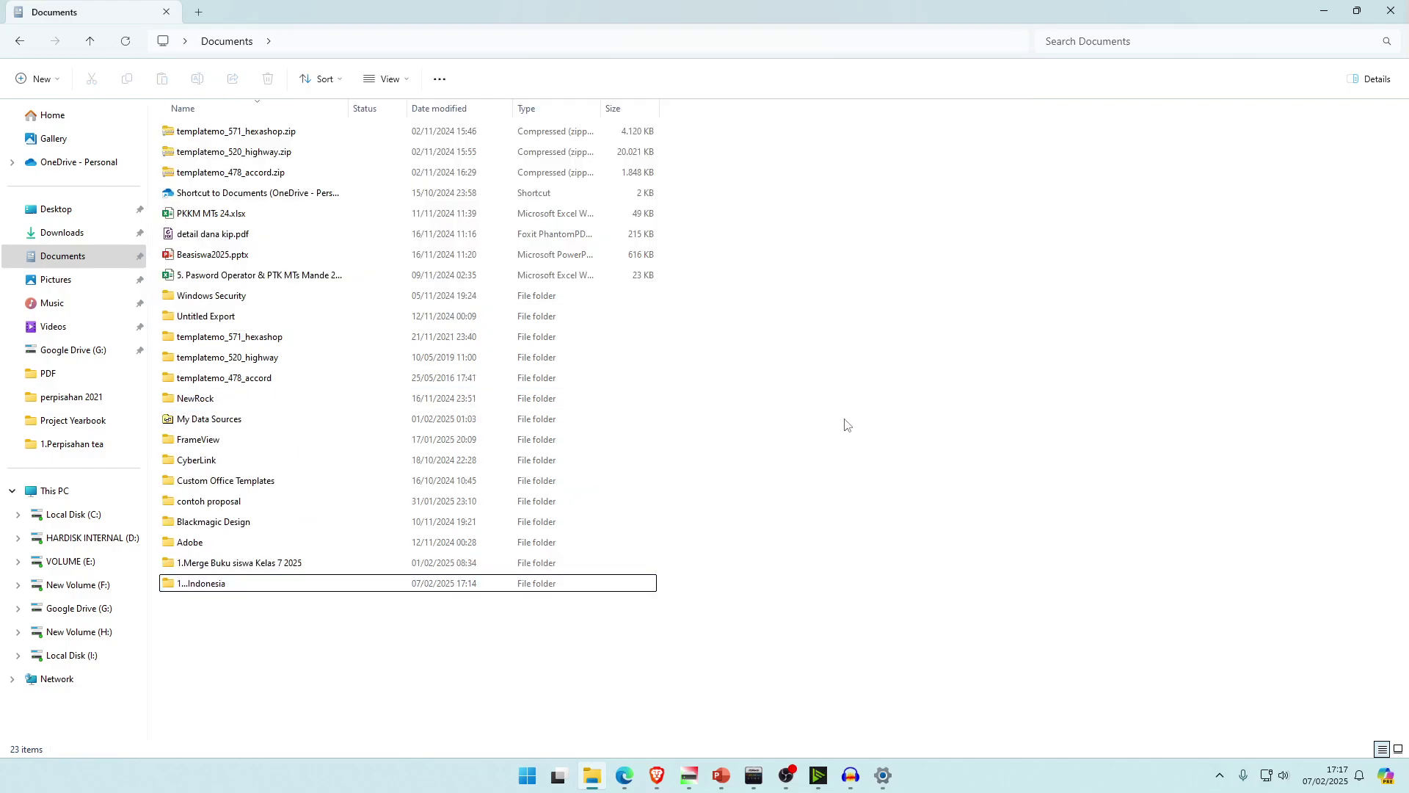
pyautogui.click(235, 582)
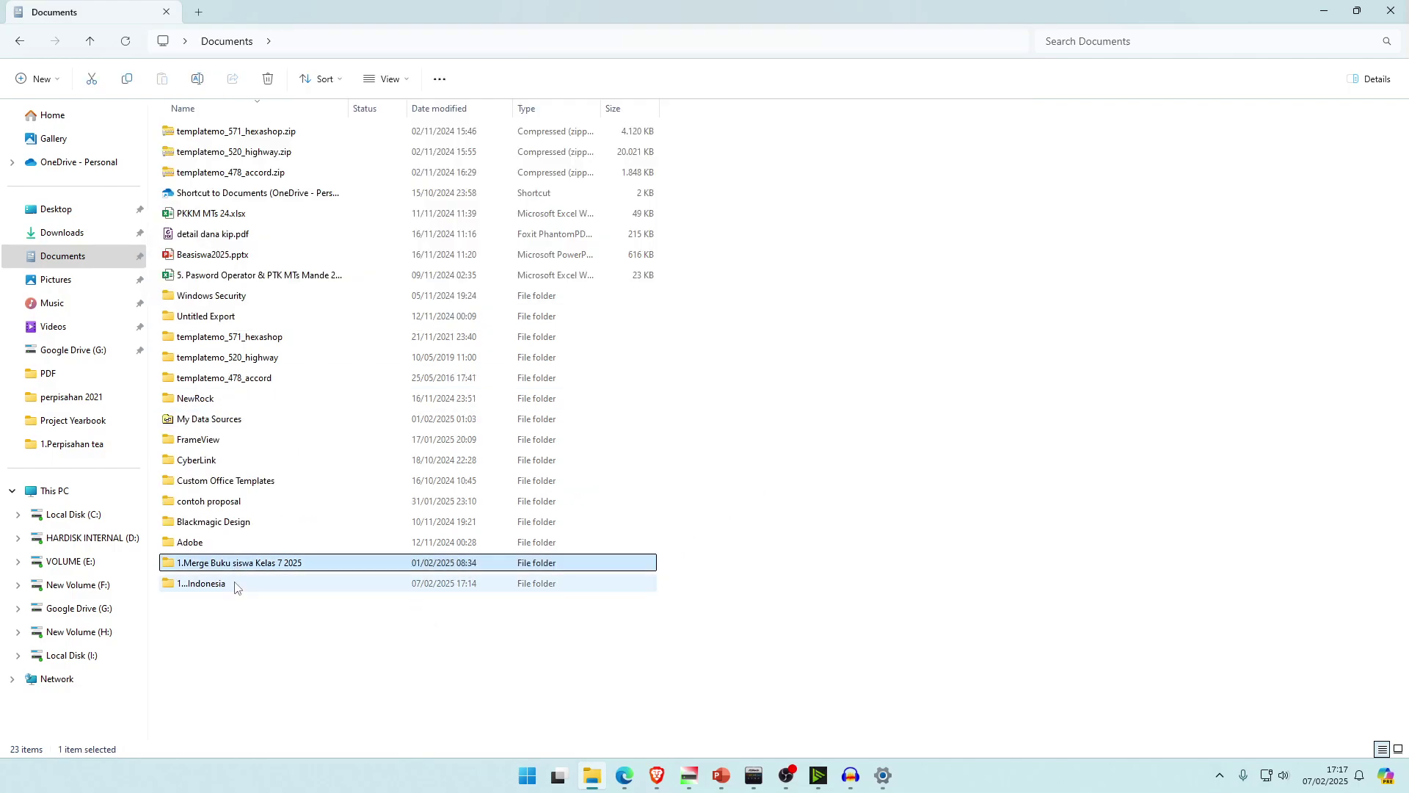
pyautogui.click(321, 79)
pyautogui.click(323, 44)
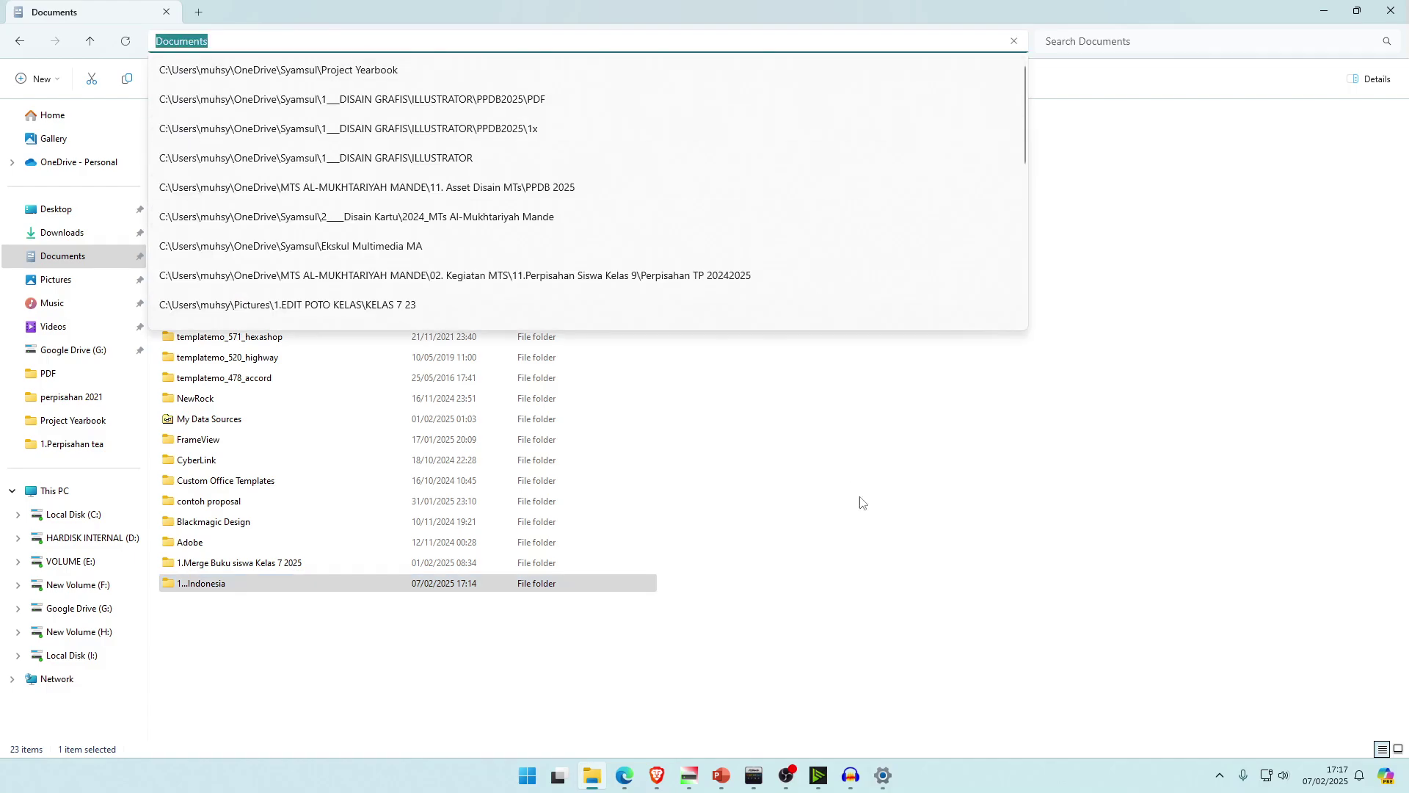
pyautogui.click(874, 518)
# - Sort the contents of Documents by date modified, descending first and ascending second
pyautogui.click(321, 79)
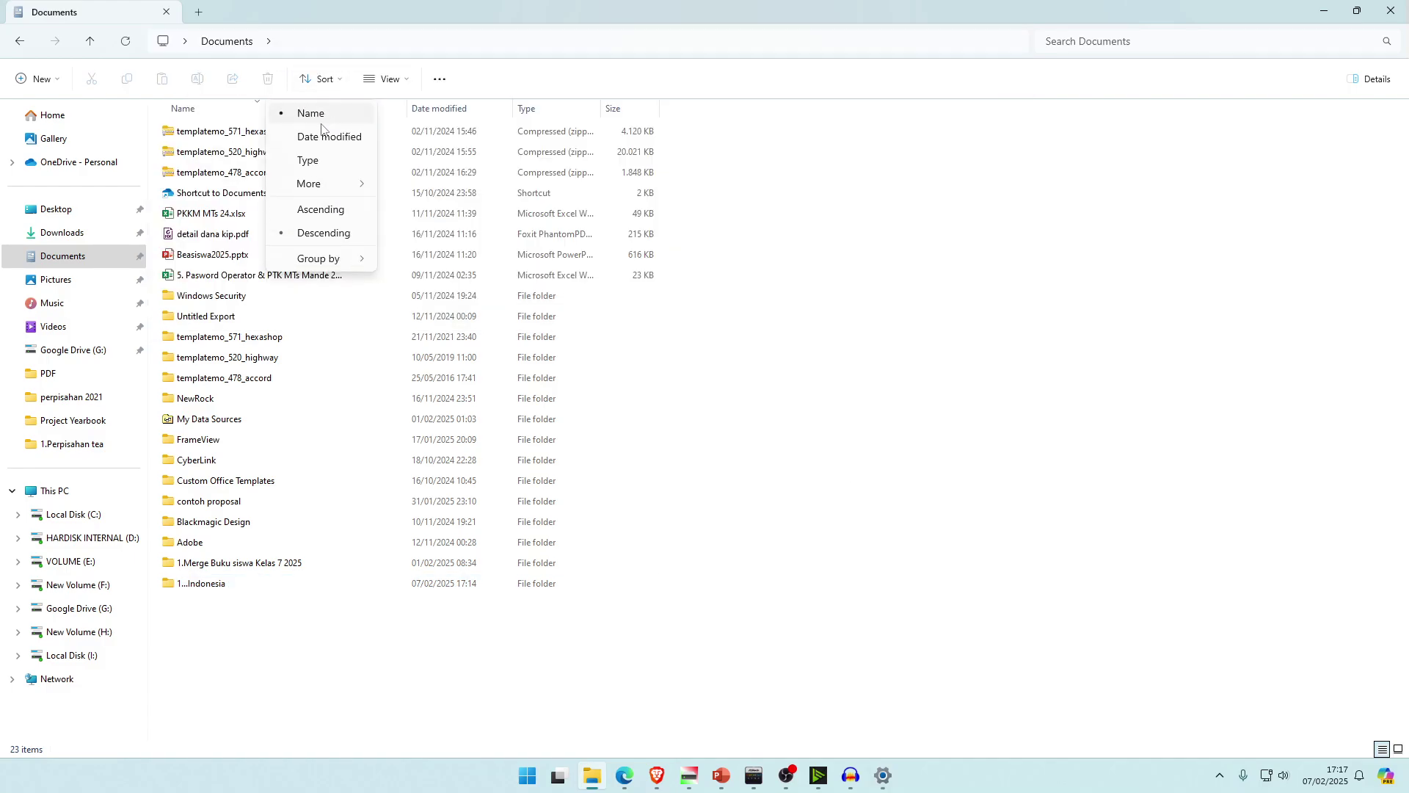
pyautogui.click(324, 136)
pyautogui.click(820, 439)
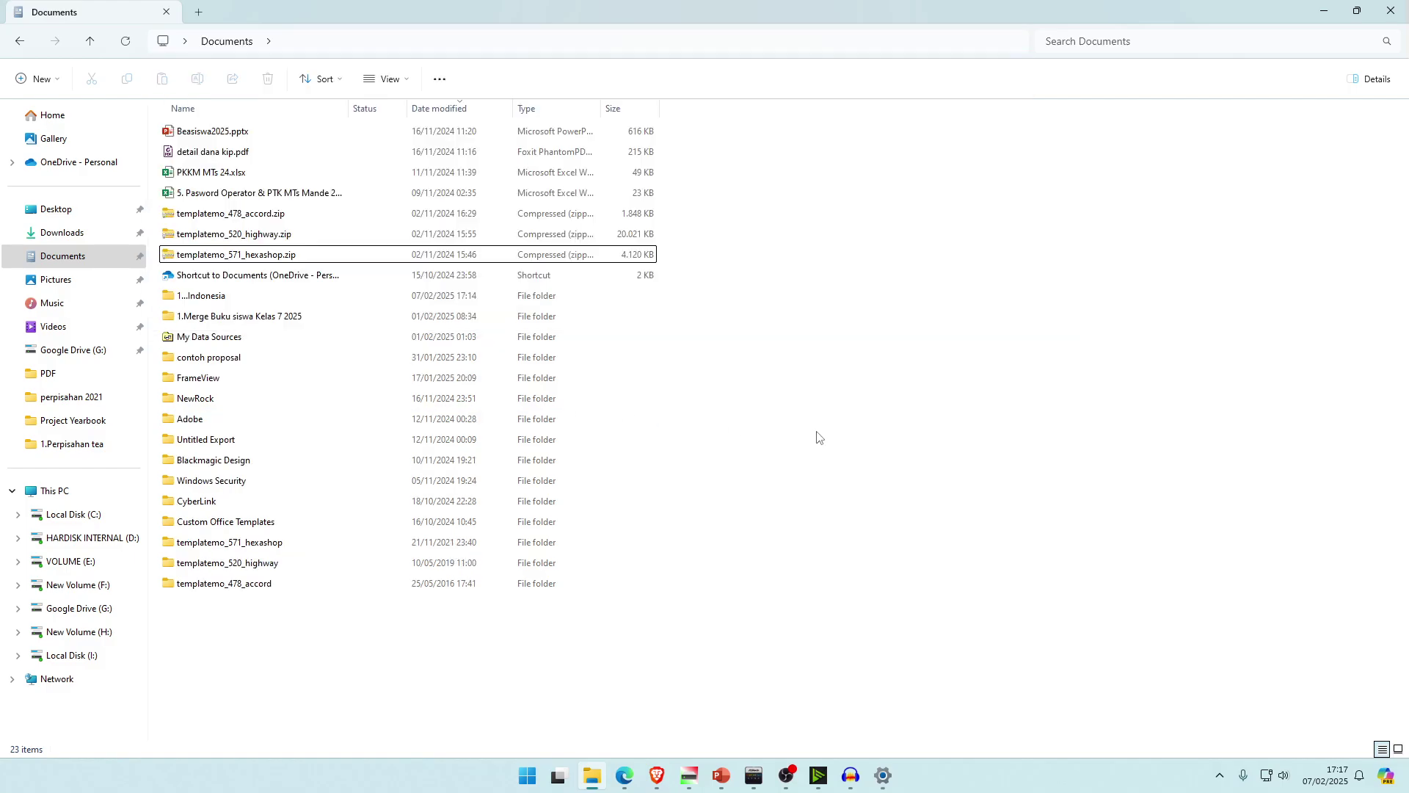
pyautogui.click(323, 78)
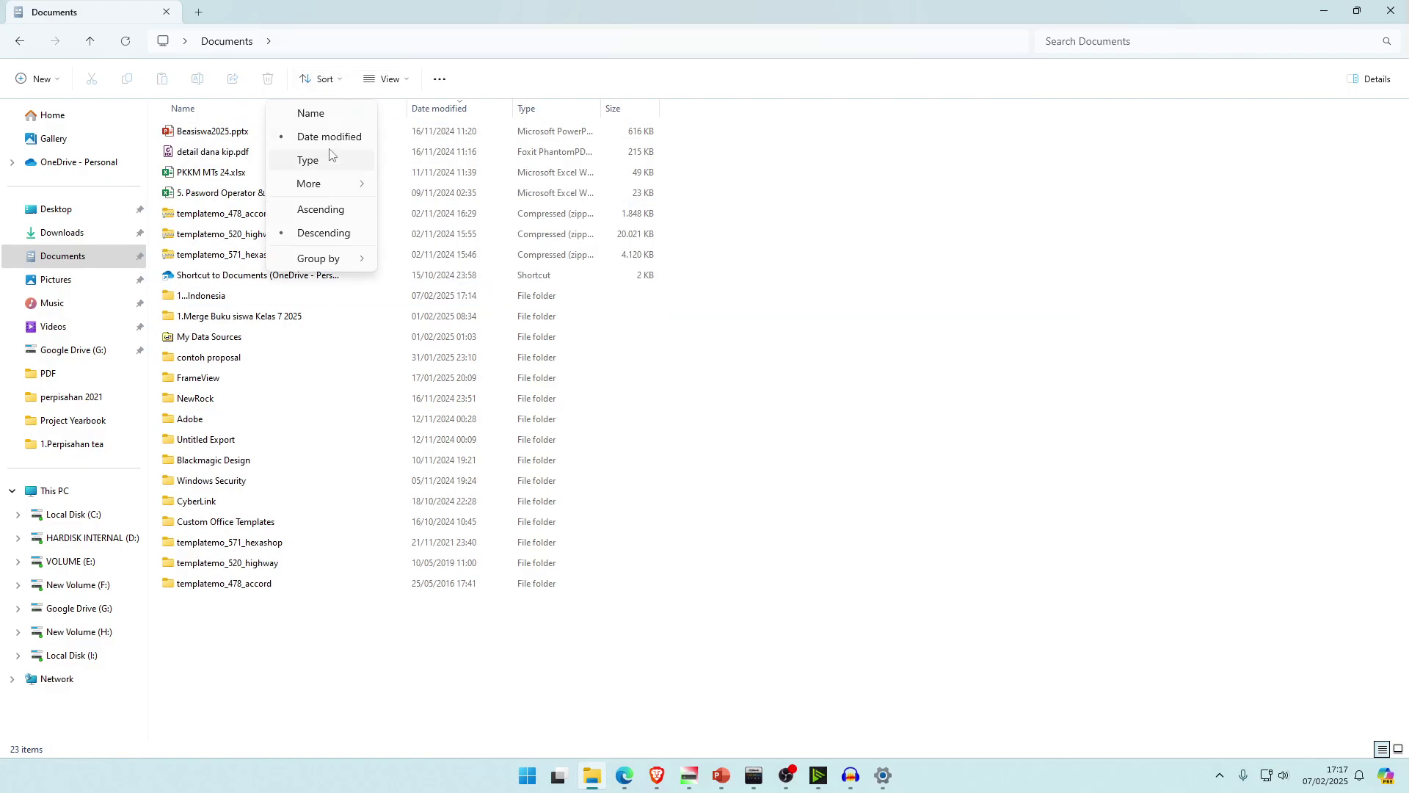
pyautogui.moveTo(336, 188)
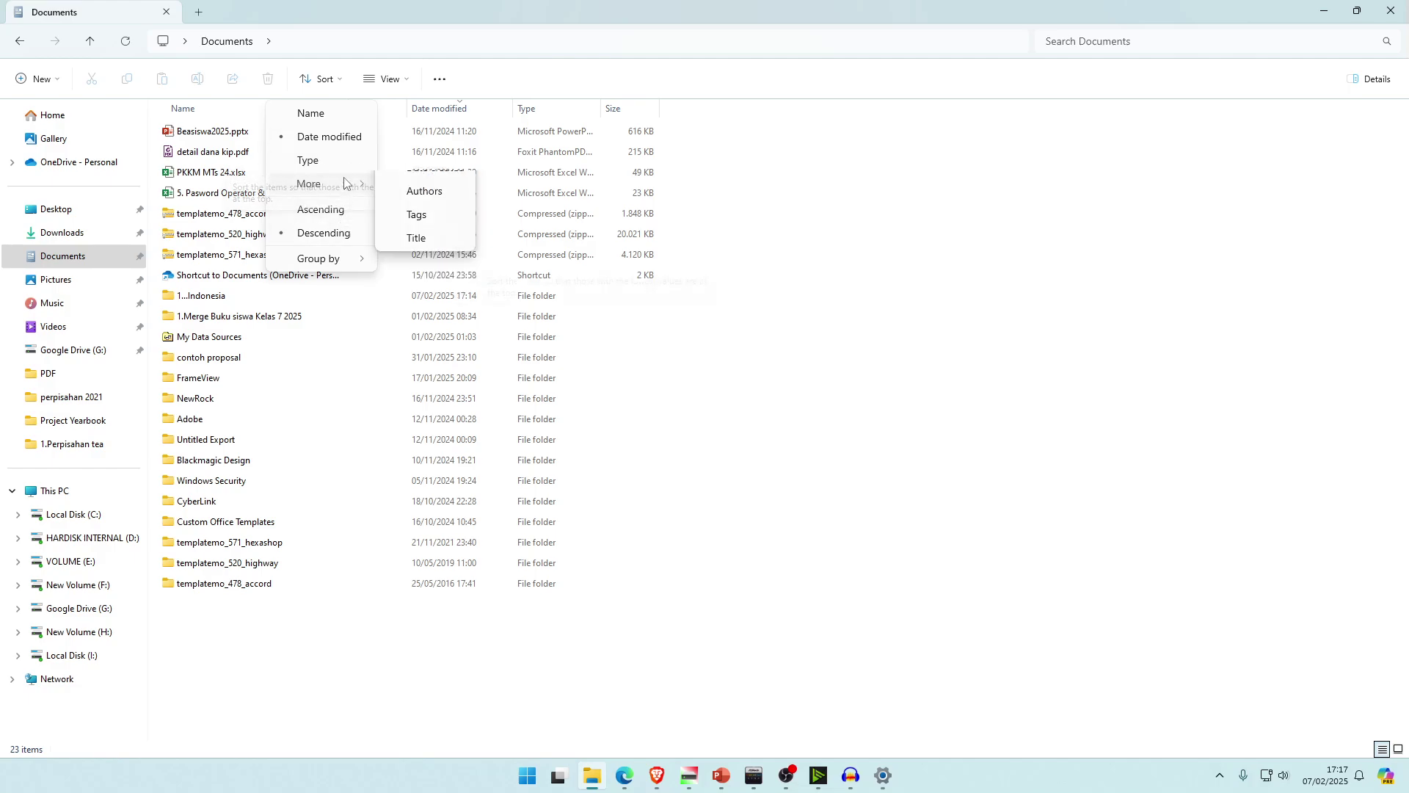
pyautogui.click(337, 210)
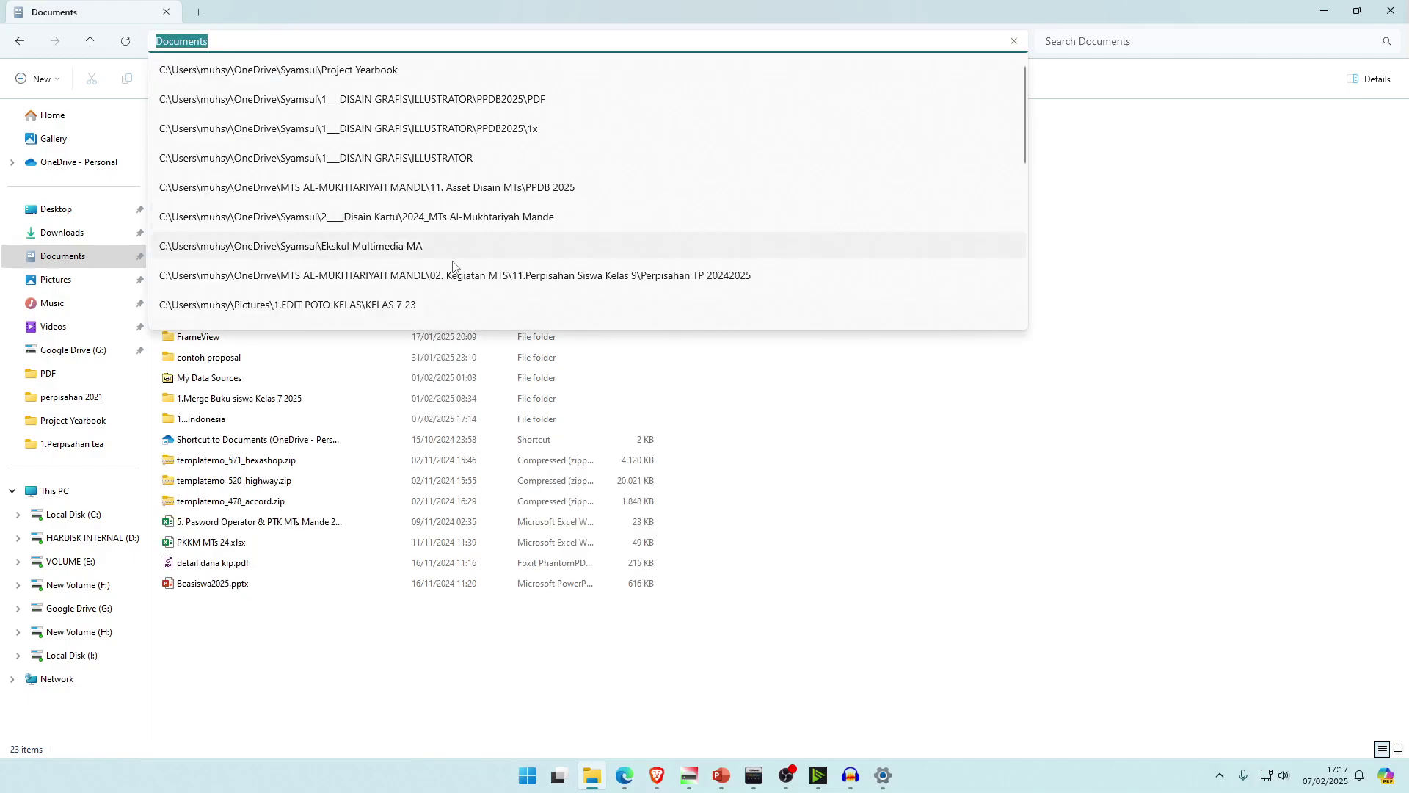
pyautogui.click(876, 409)
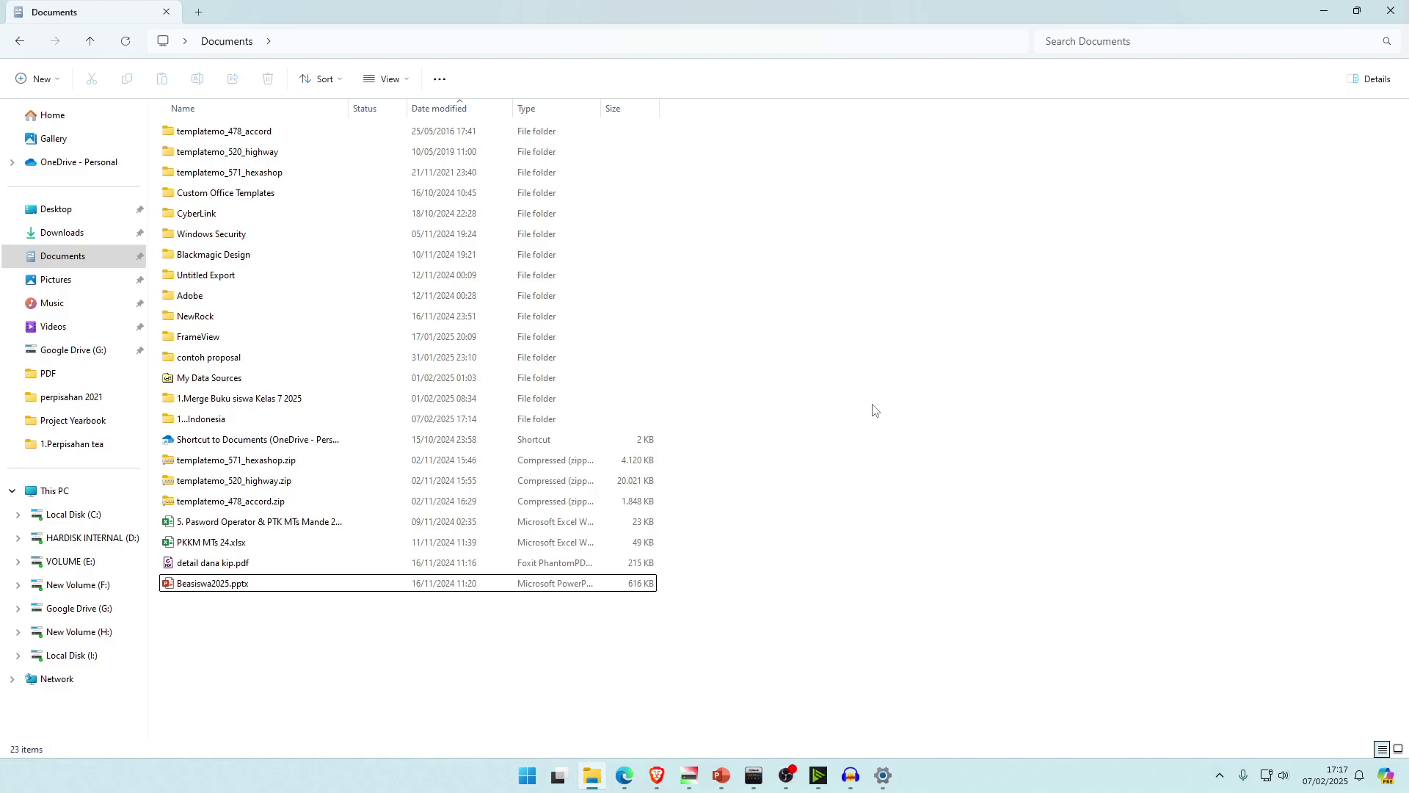
# - Sort the contents of Documents by name in ascending order
pyautogui.click(327, 79)
pyautogui.click(314, 110)
pyautogui.click(883, 523)
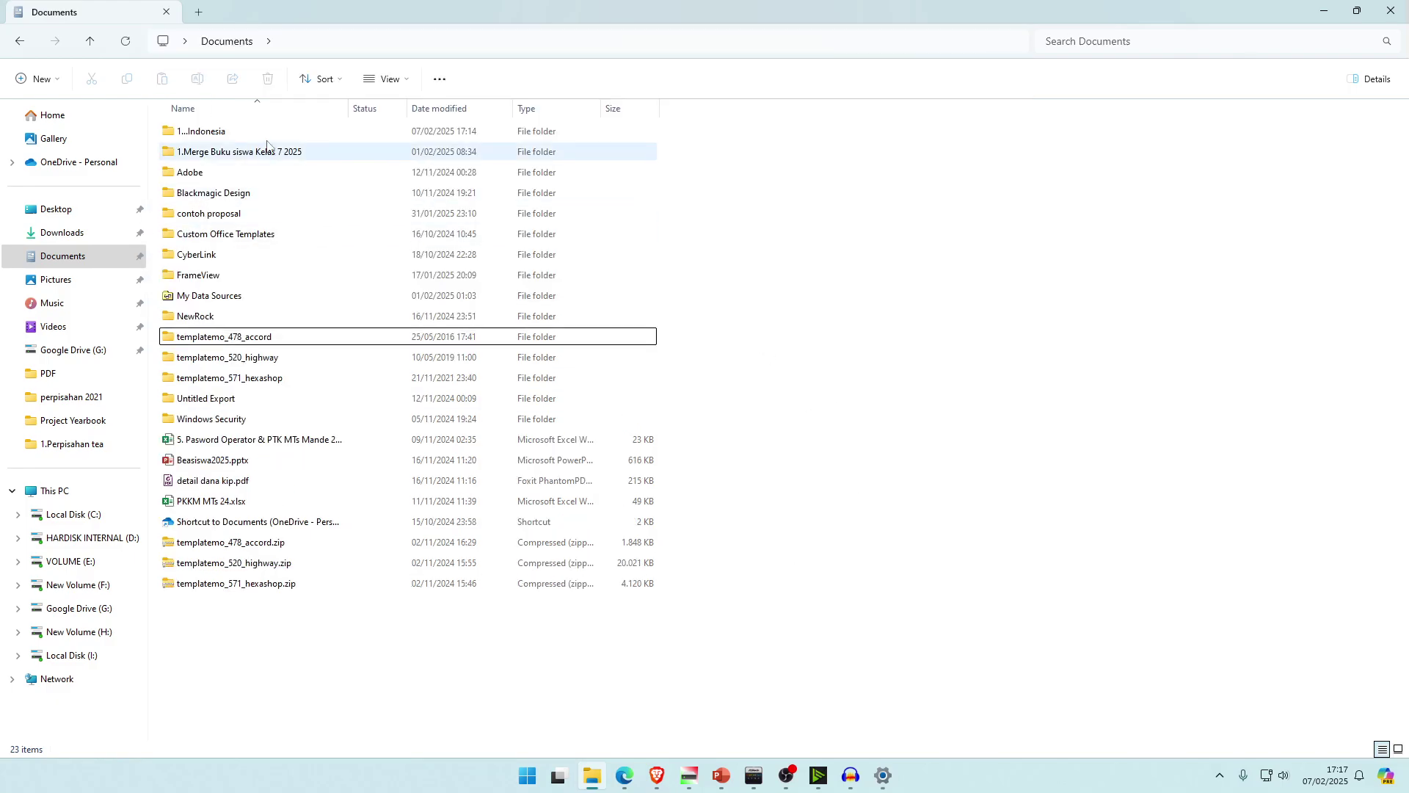
pyautogui.click(320, 79)
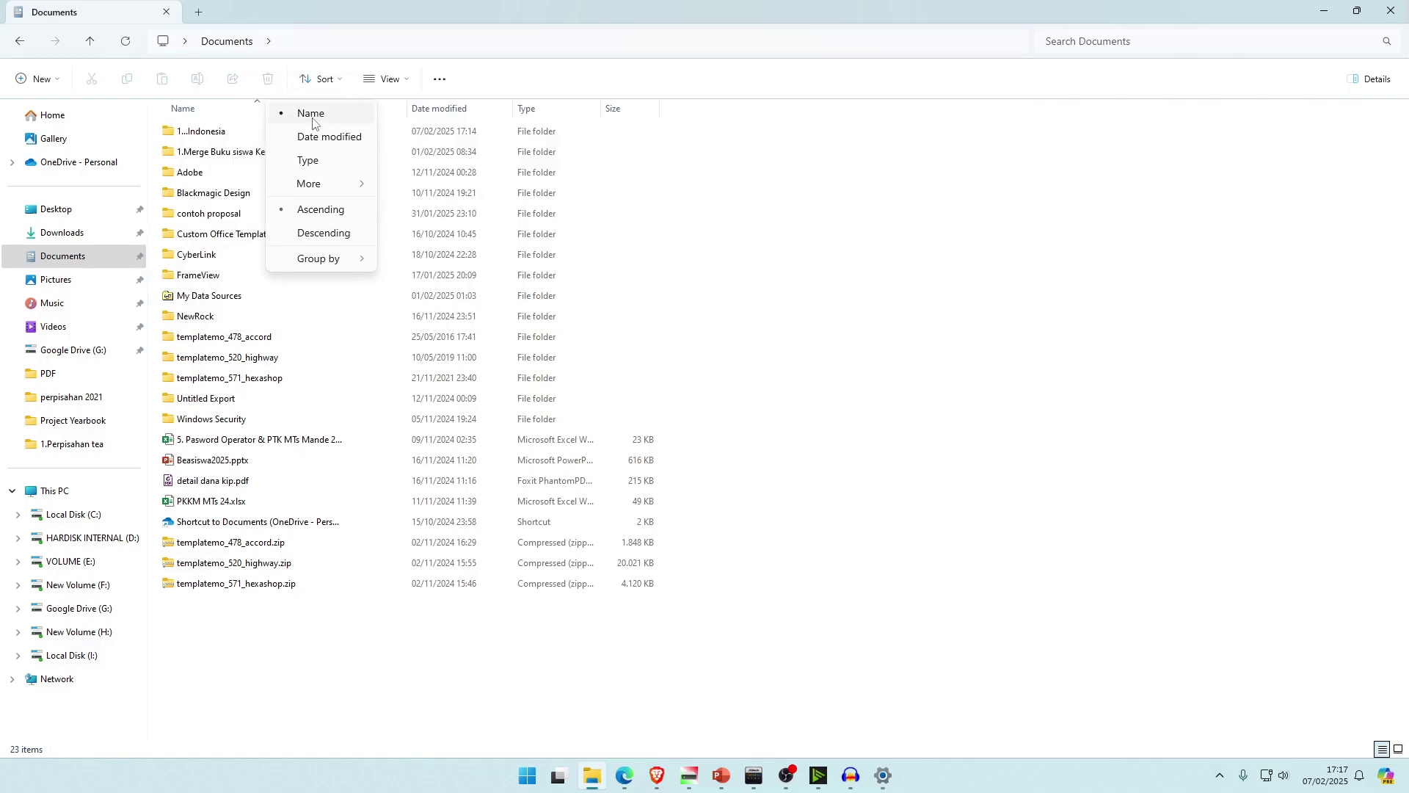
pyautogui.click(947, 286)
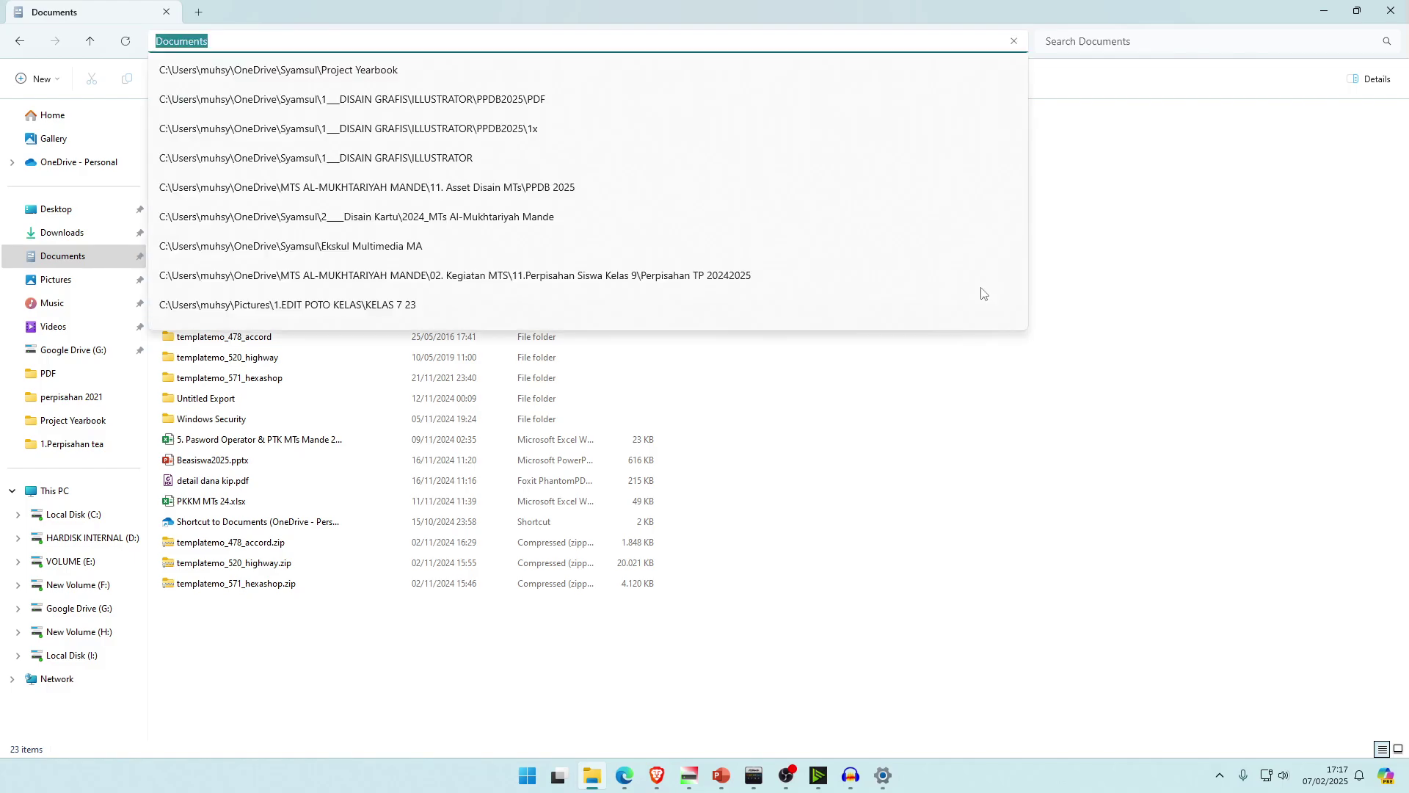
pyautogui.click(993, 418)
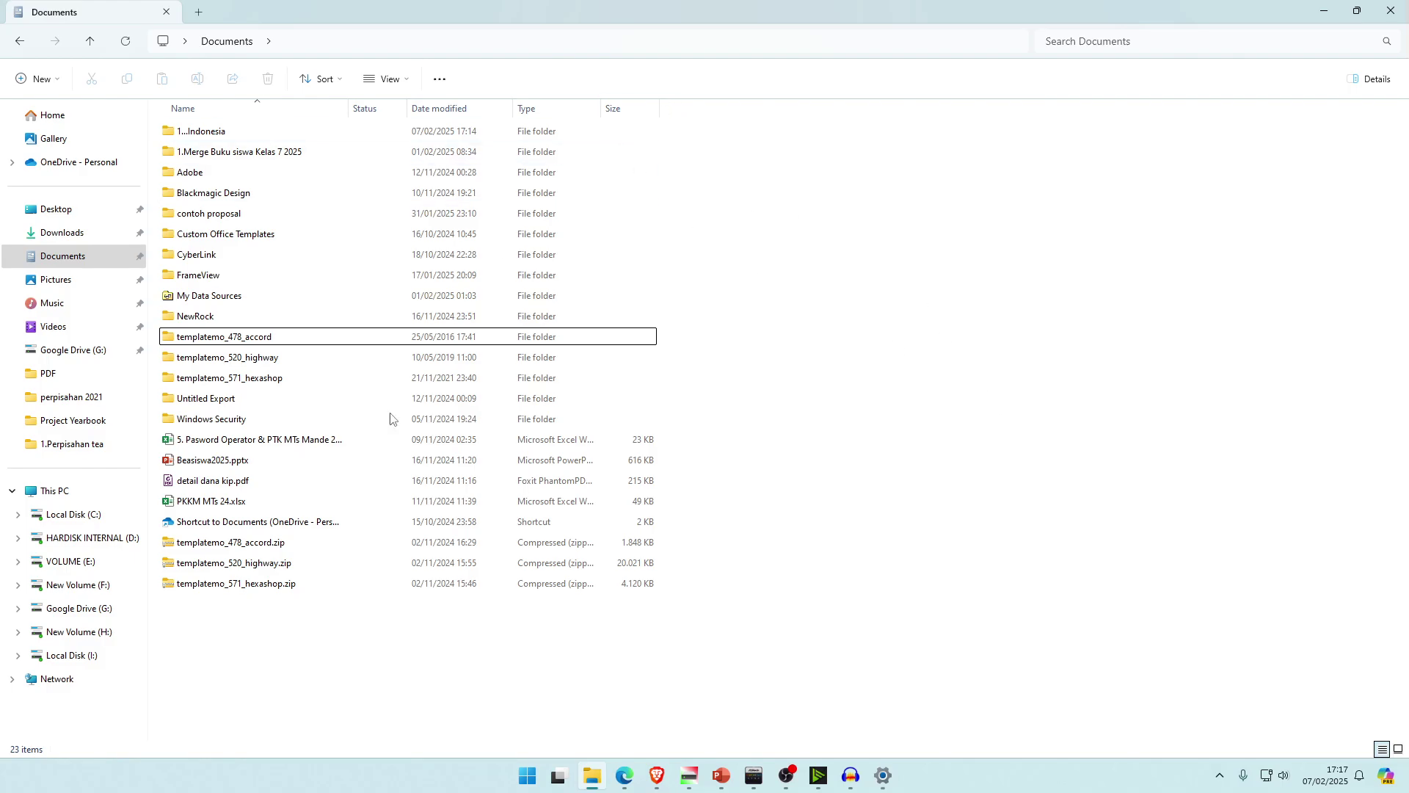
pyautogui.moveTo(567, 1); pyautogui.dragTo(569, 186)
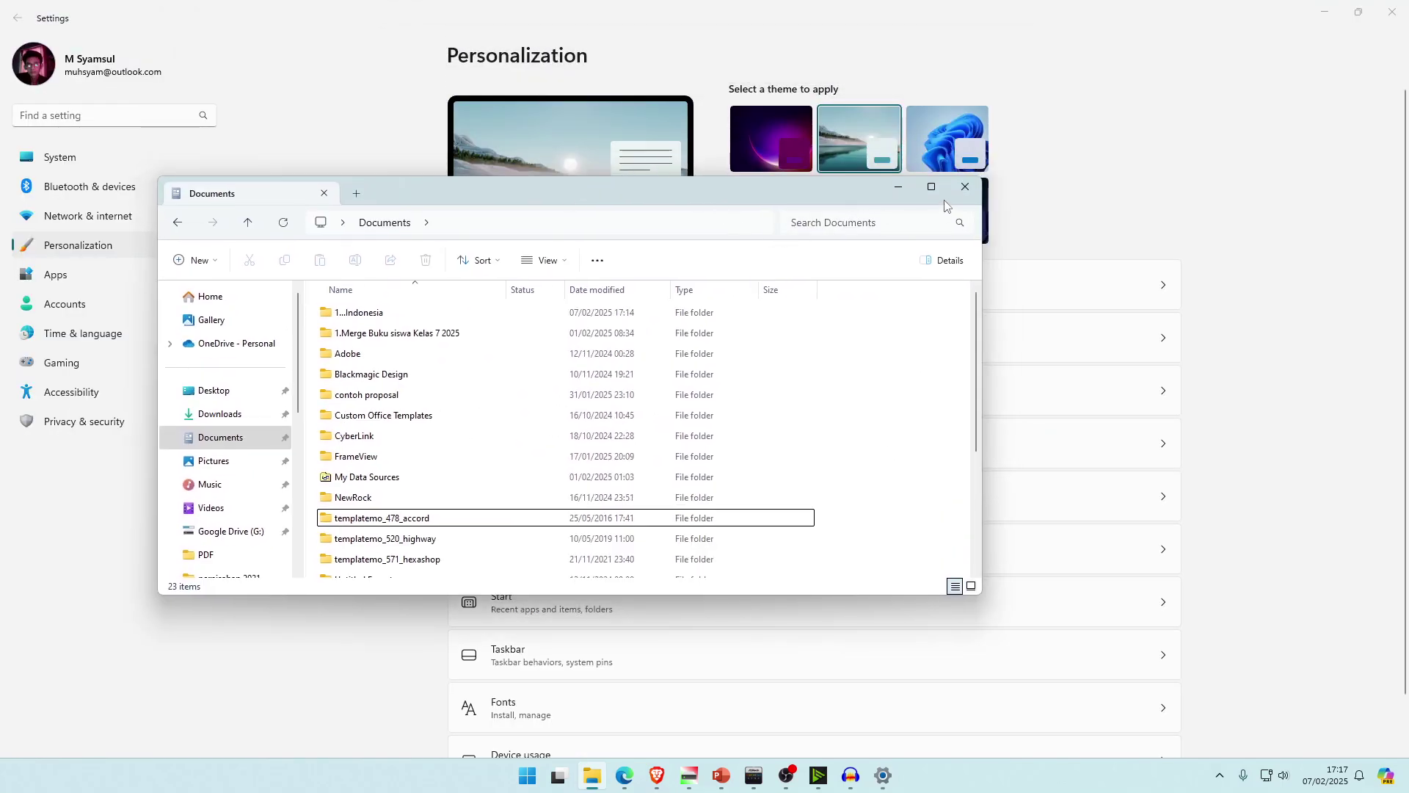
pyautogui.click(931, 186)
pyautogui.click(203, 138)
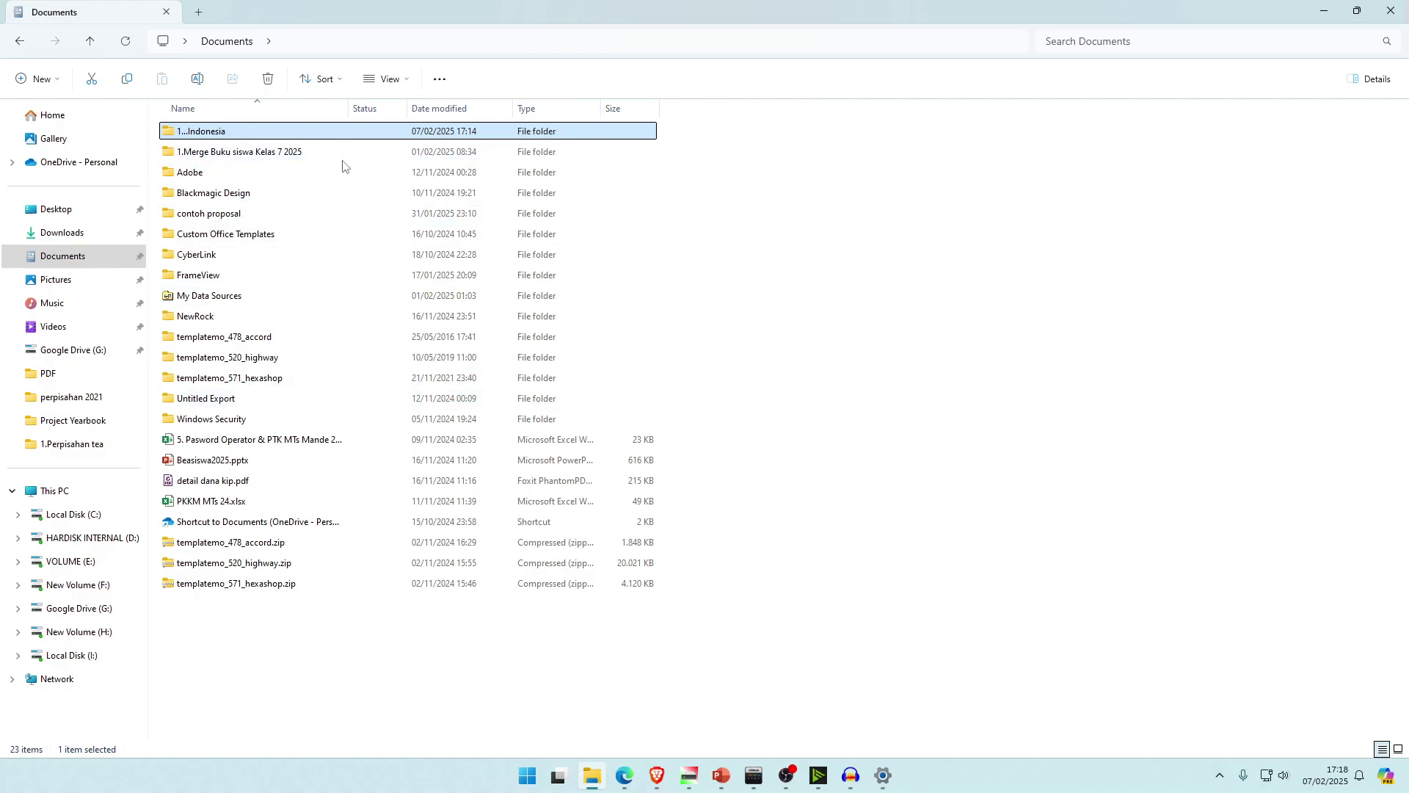
pyautogui.click(308, 657)
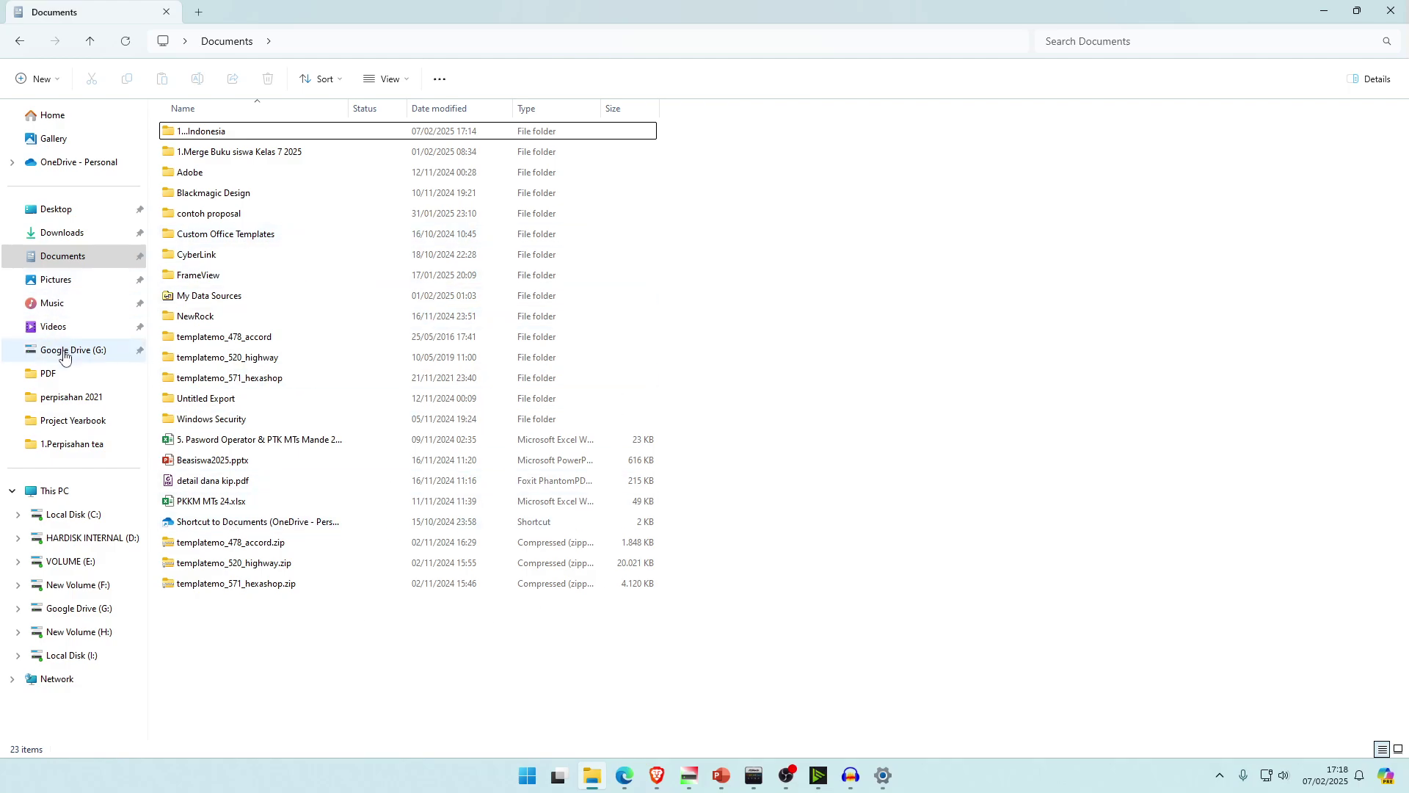
# - Open the Downloads folder and point out its two MP4 videos, Geotermal.mp4 and the ILK (Indonesia Lawak Klub) file, by selecting them
pyautogui.click(64, 234)
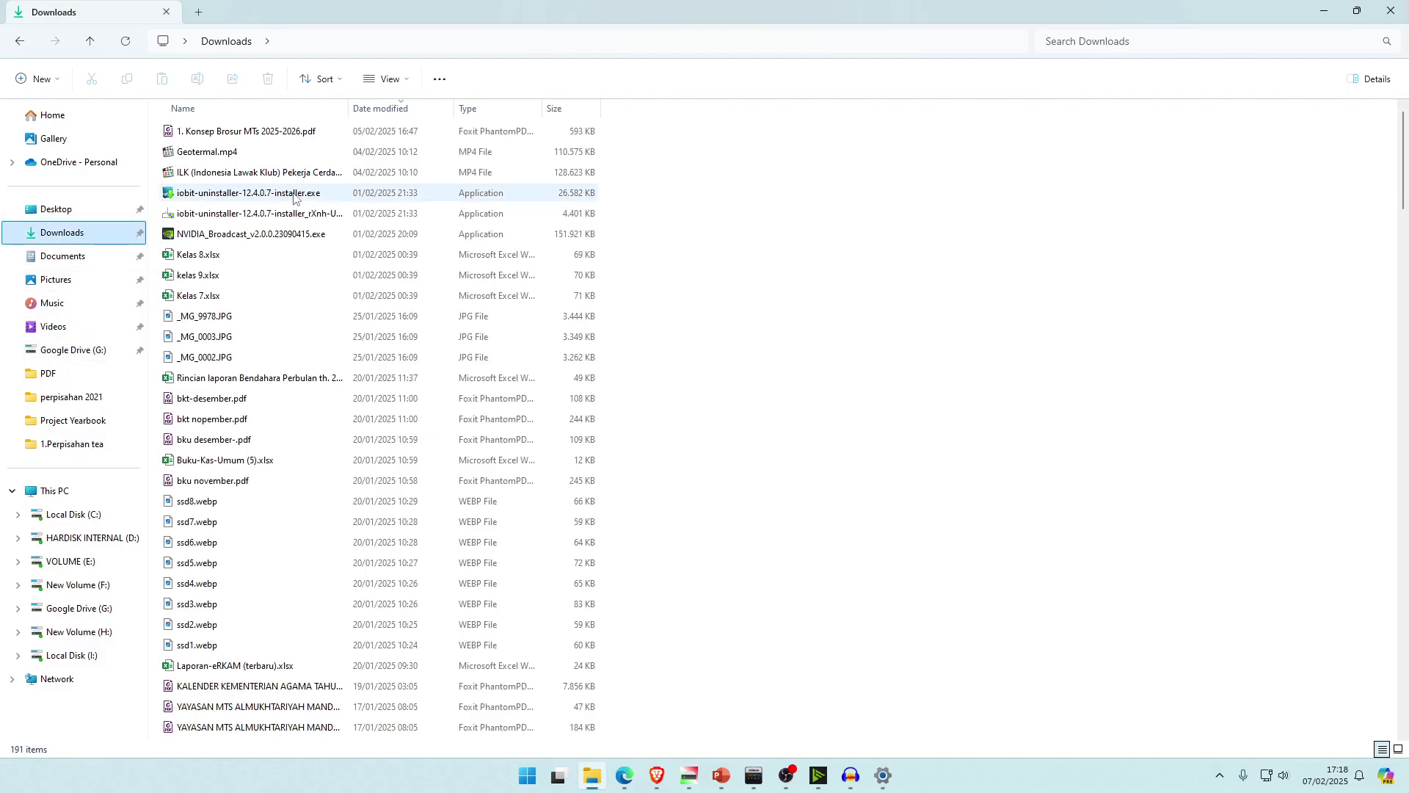
pyautogui.moveTo(673, 150); pyautogui.dragTo(487, 207)
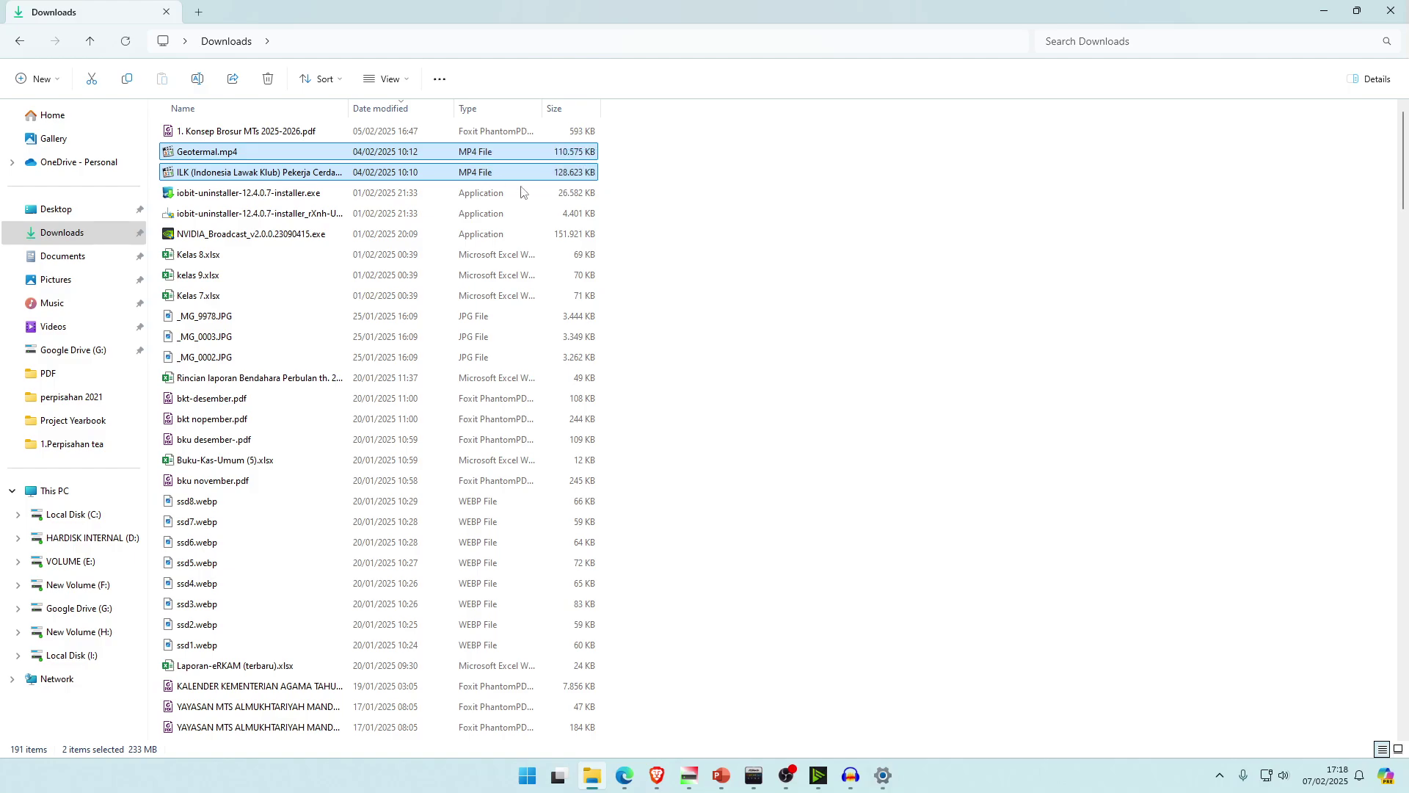
pyautogui.click(62, 256)
pyautogui.click(58, 241)
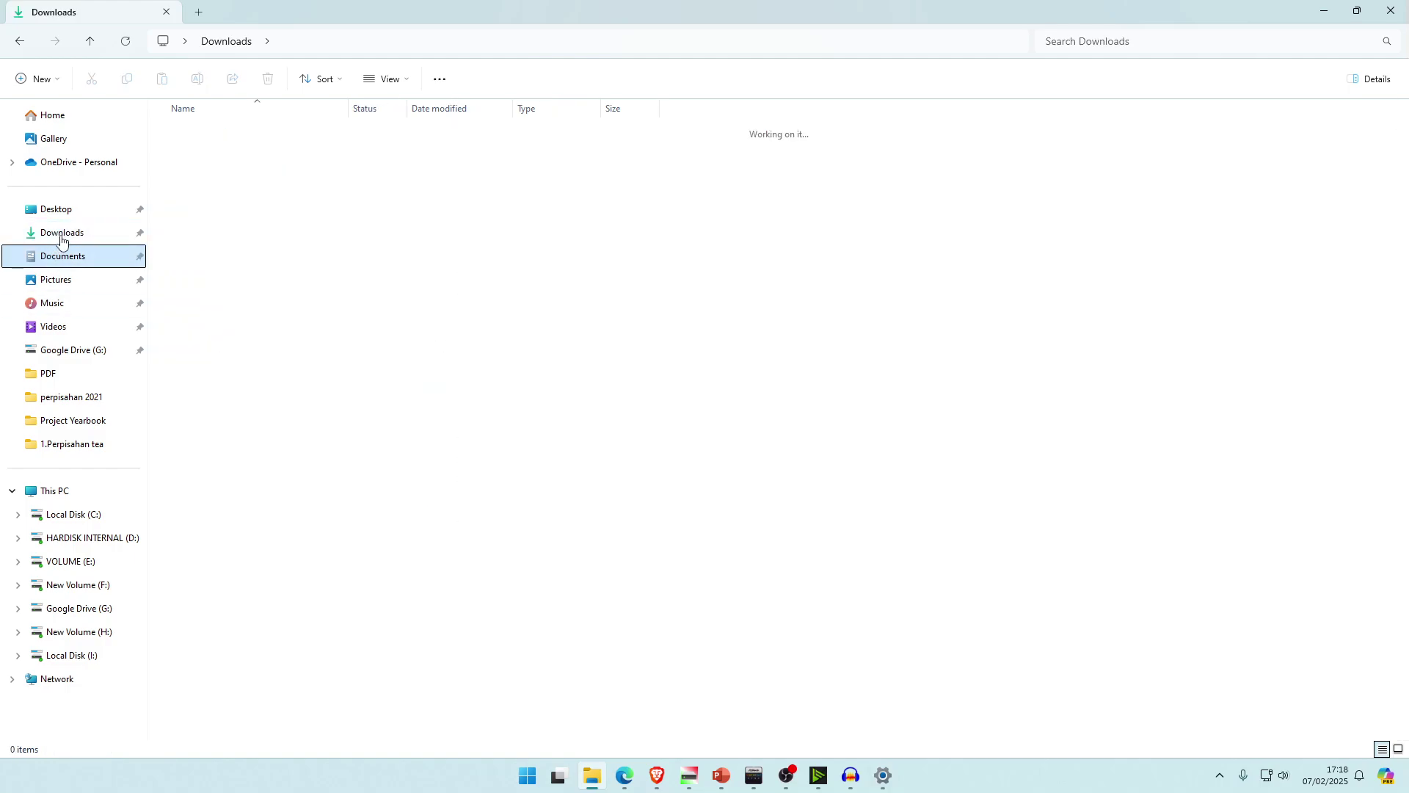
pyautogui.click(277, 169)
pyautogui.click(277, 160)
pyautogui.click(291, 171)
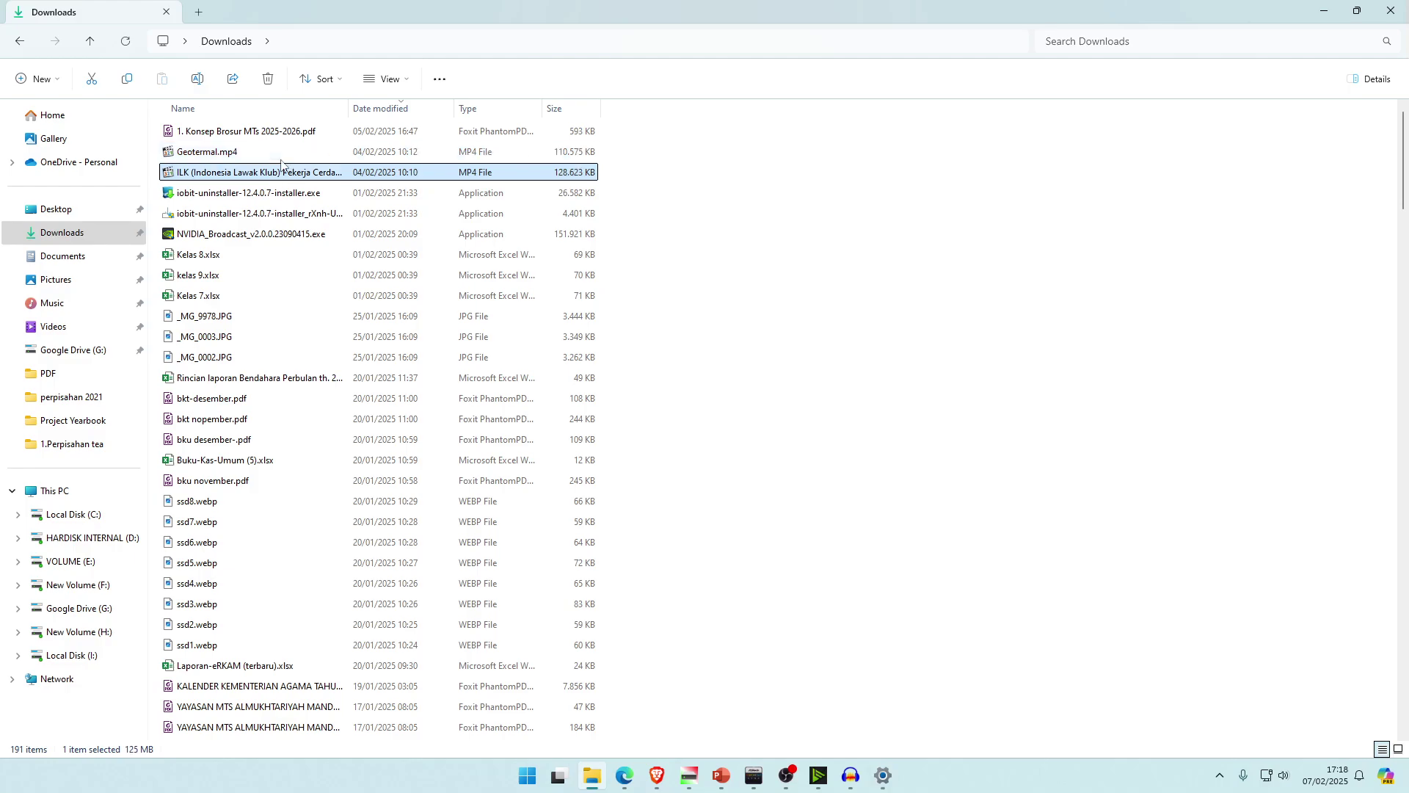
# - Play the Geotermal.mp4 video from Downloads briefly and close the media player
pyautogui.click(306, 159)
pyautogui.click(716, 179)
pyautogui.doubleClick(246, 153)
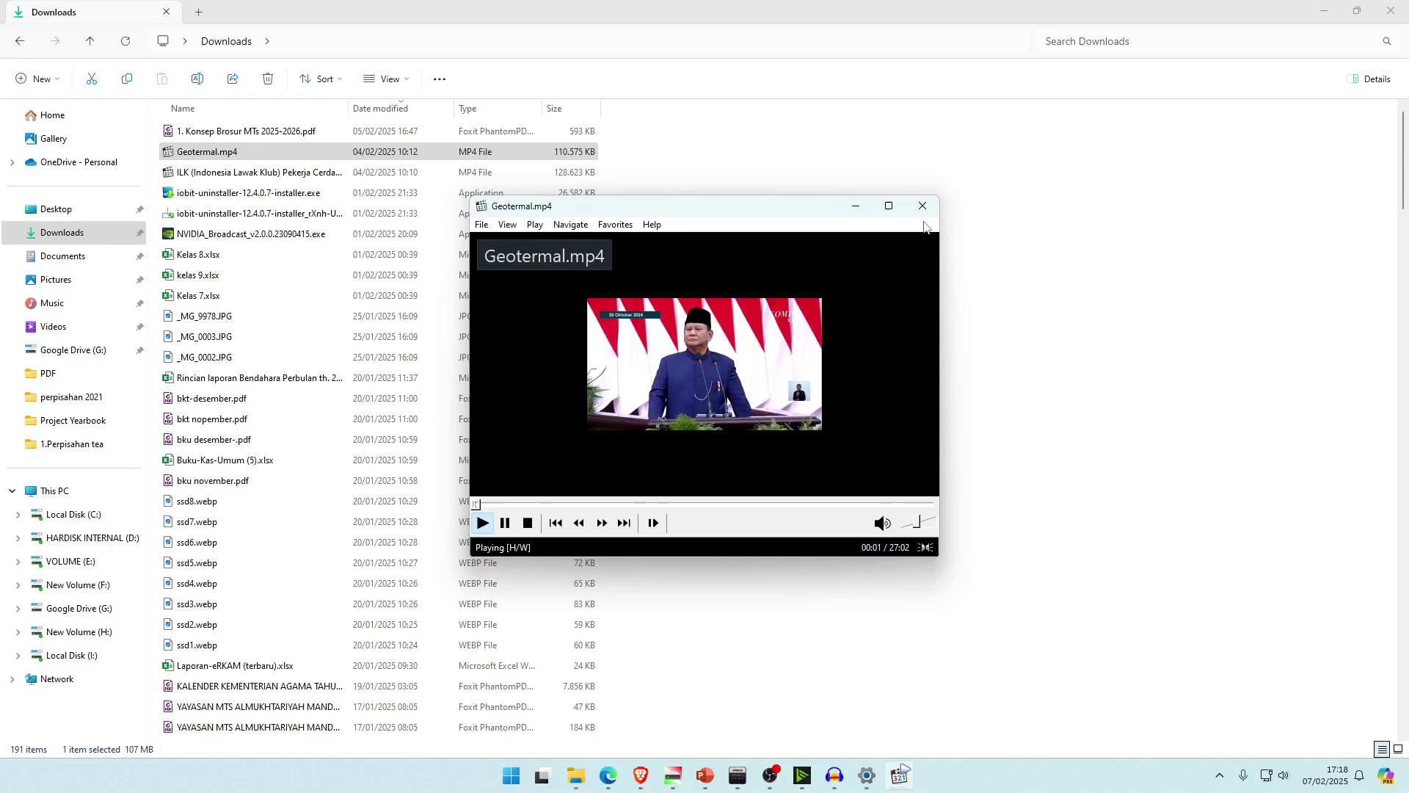
pyautogui.click(923, 207)
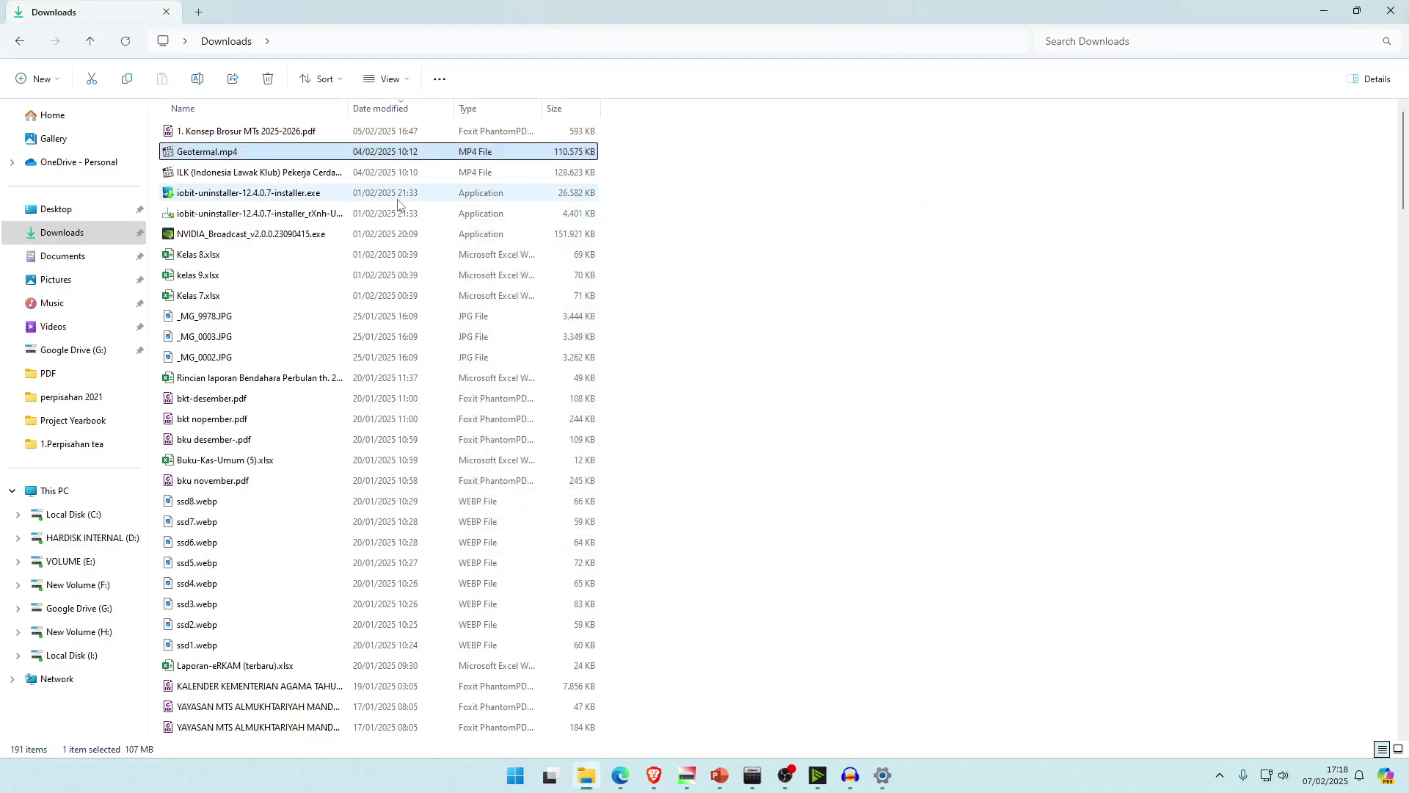
# - Copy the ILK (Indonesia Lawak Klub) MP4 video from the Downloads folder
pyautogui.click(186, 171)
pyautogui.click(197, 156)
pyautogui.click(234, 174)
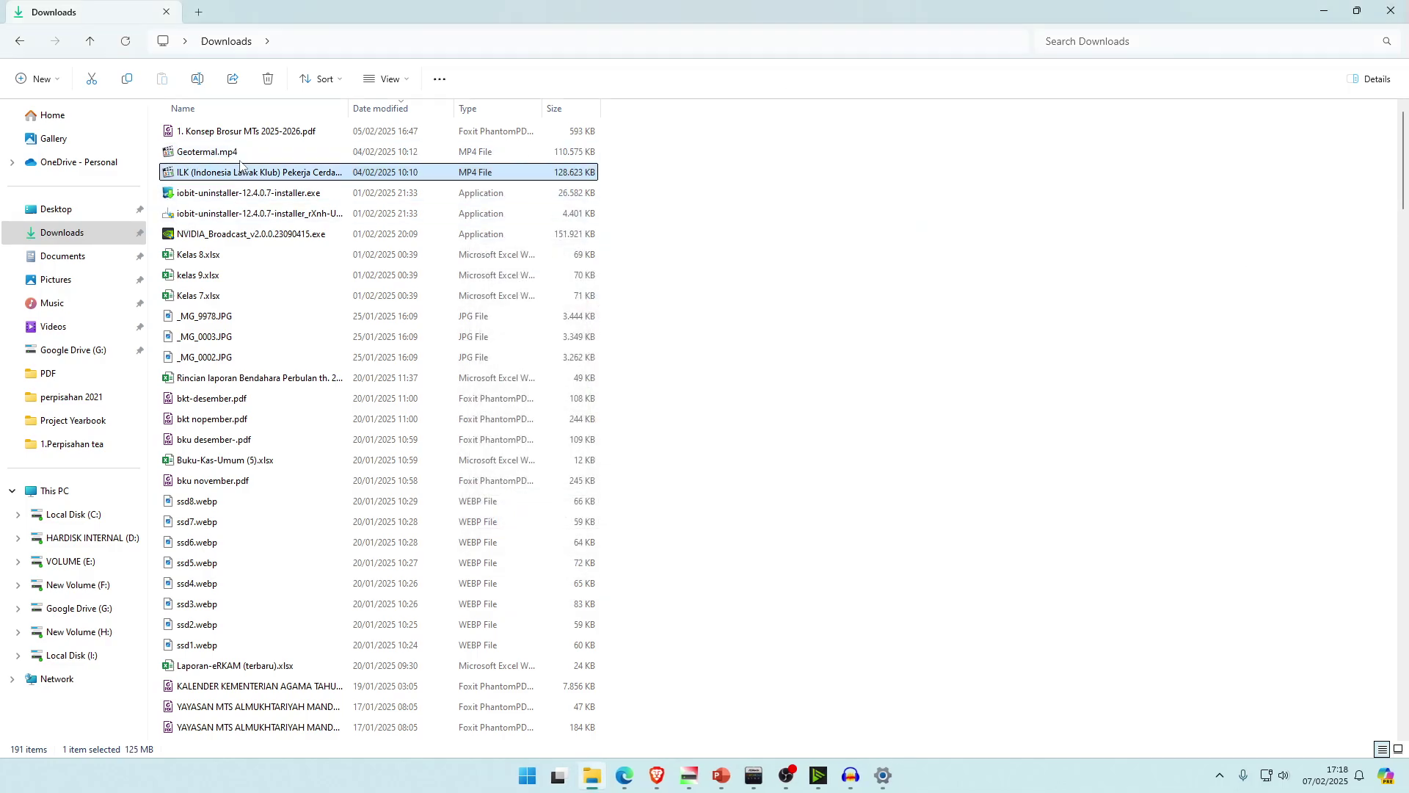
pyautogui.click(246, 159)
pyautogui.click(518, 172)
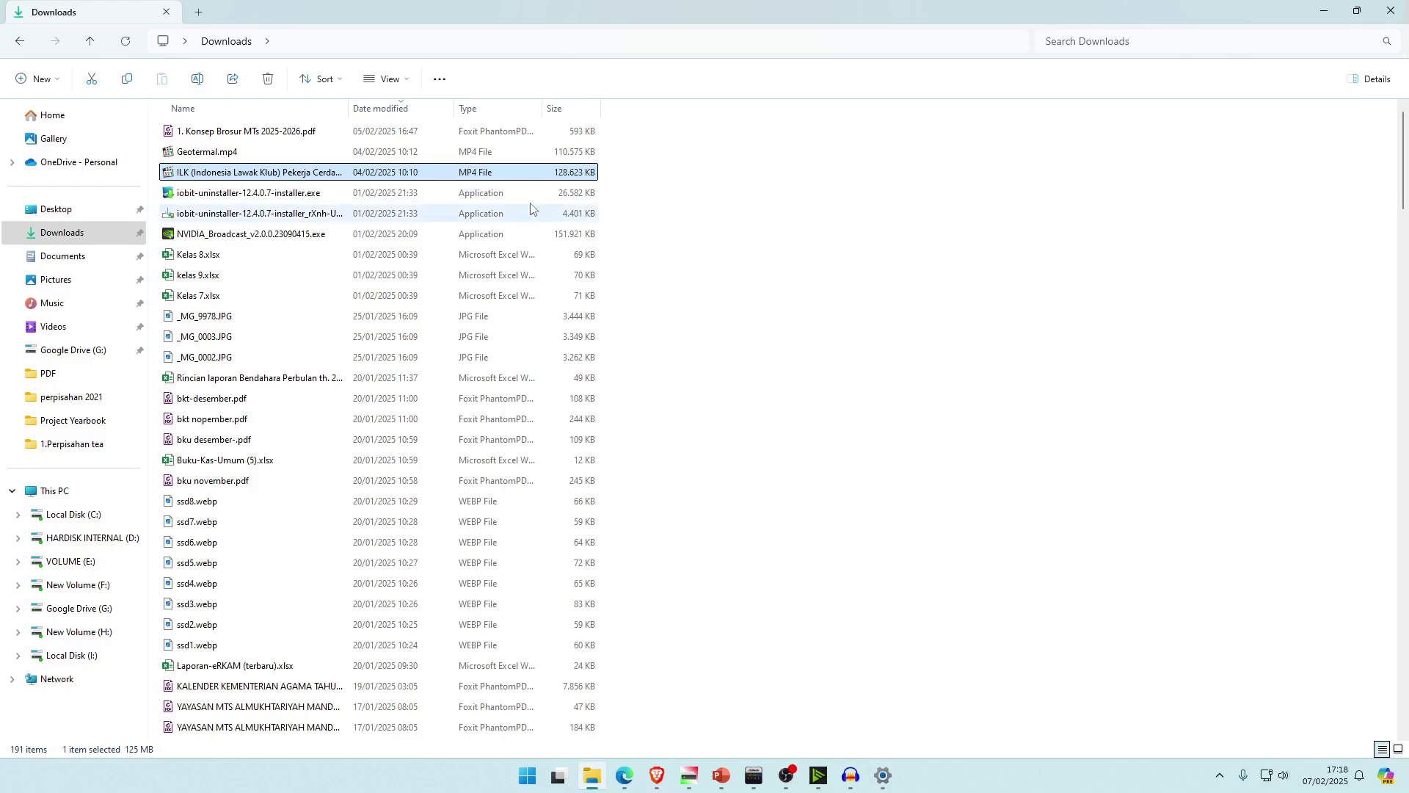
pyautogui.rightClick(684, 158)
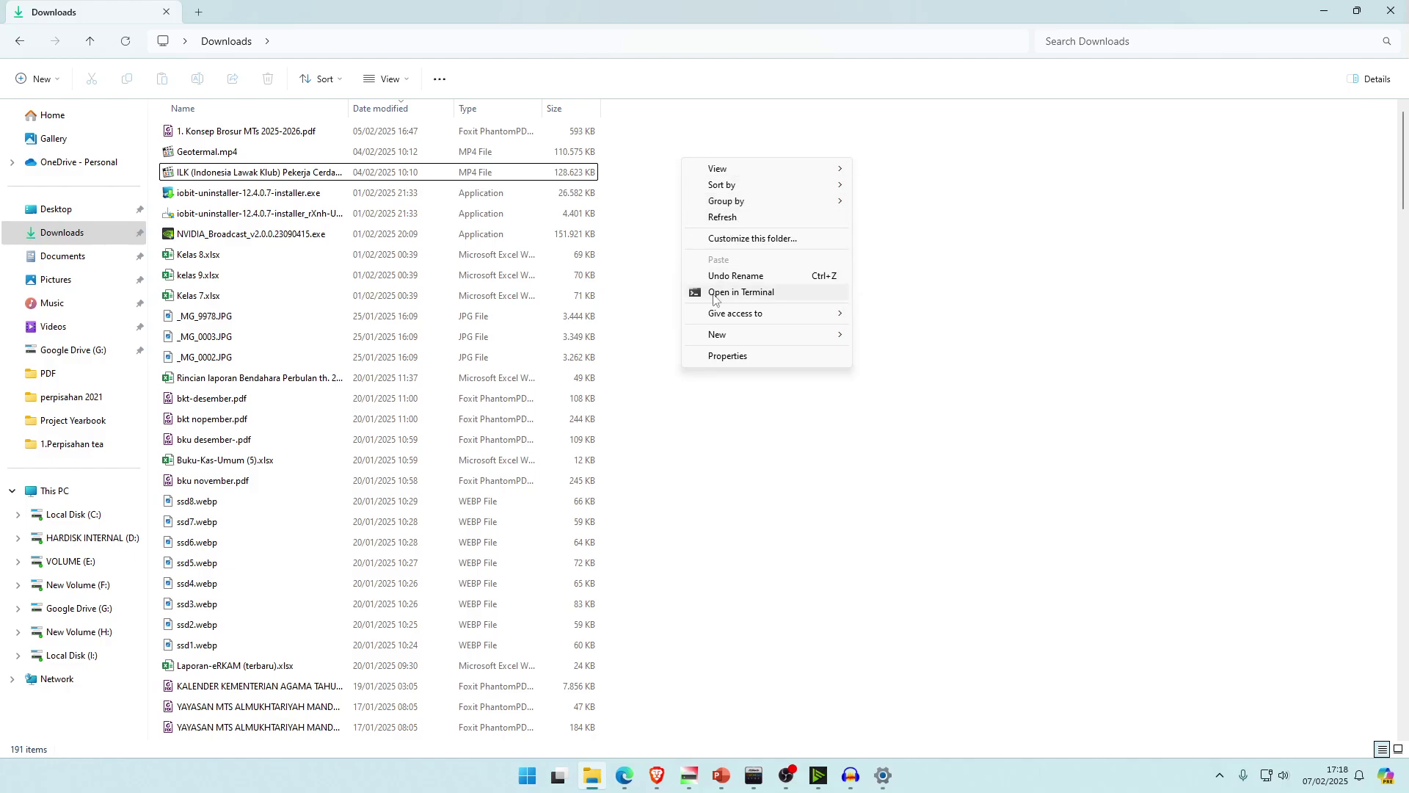
pyautogui.rightClick(243, 172)
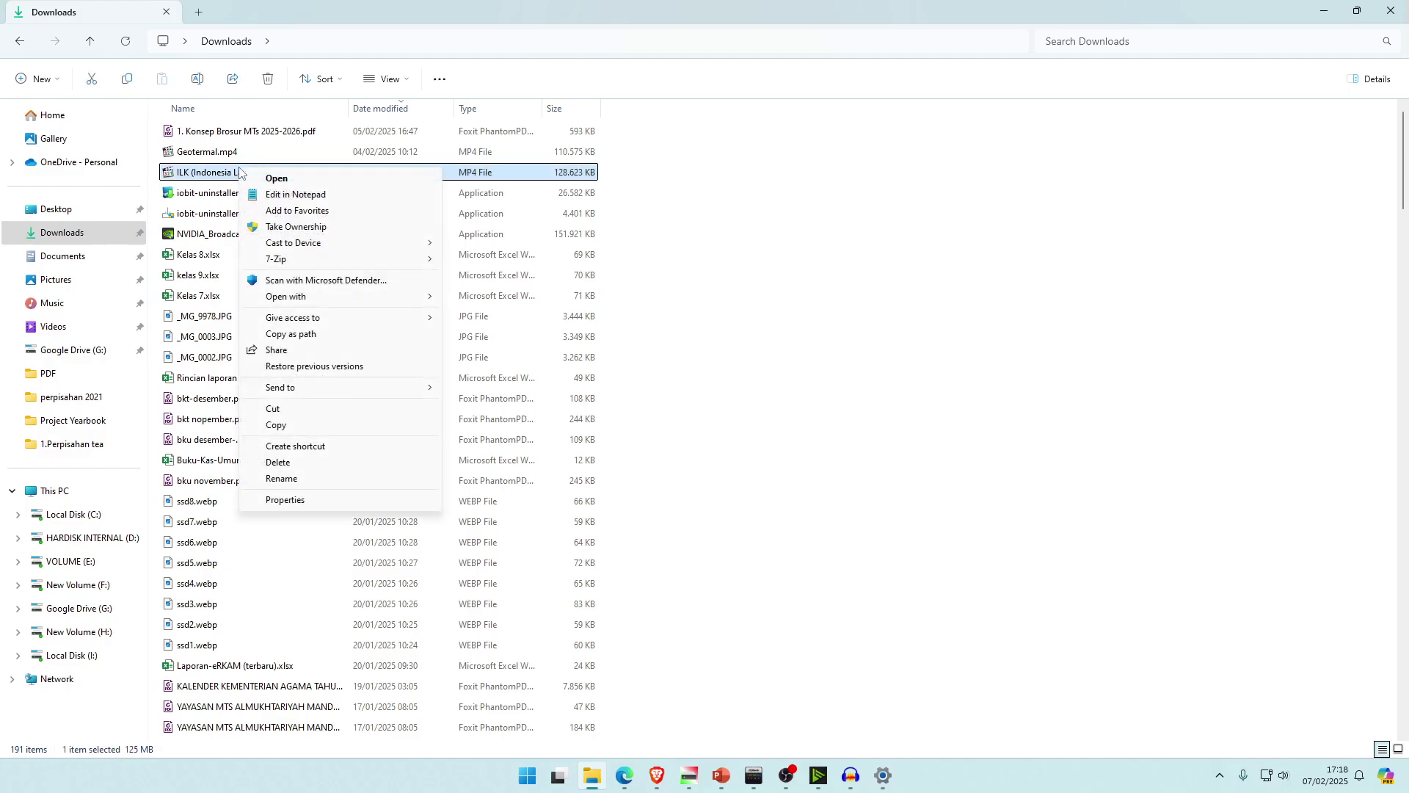
pyautogui.click(316, 425)
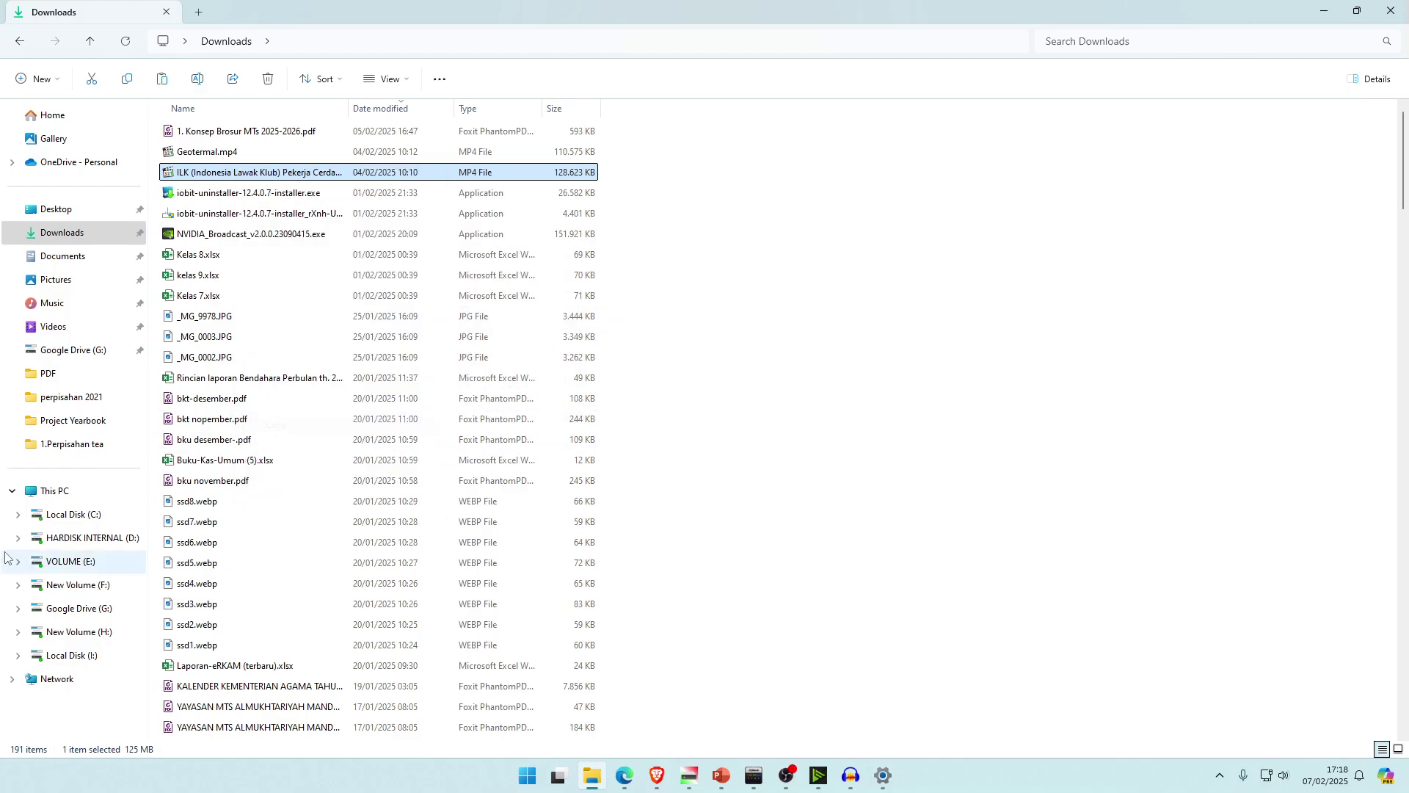
# - Open the 1...Indonesia folder in Documents and paste the copied video into it
pyautogui.click(49, 258)
pyautogui.doubleClick(279, 131)
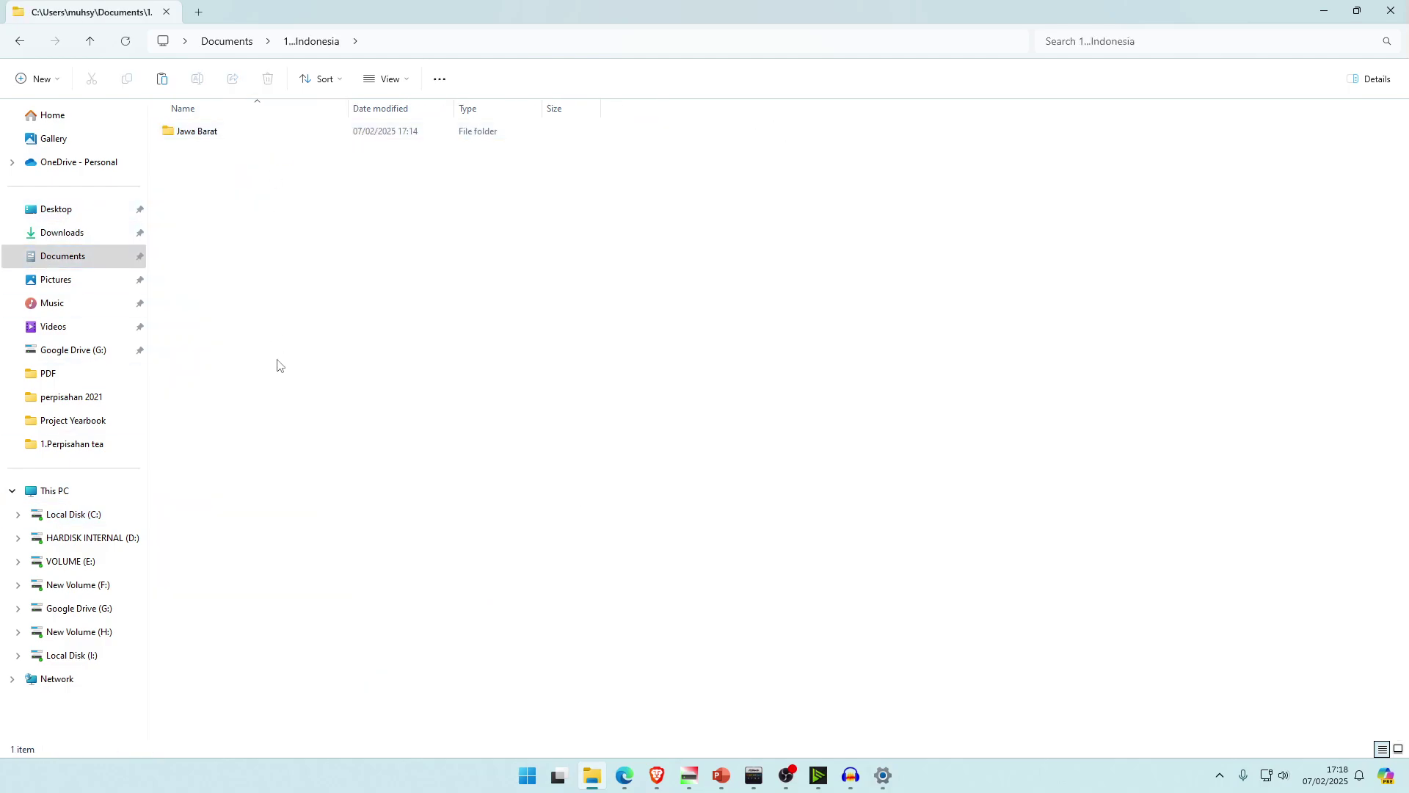
pyautogui.rightClick(292, 232)
pyautogui.click(345, 332)
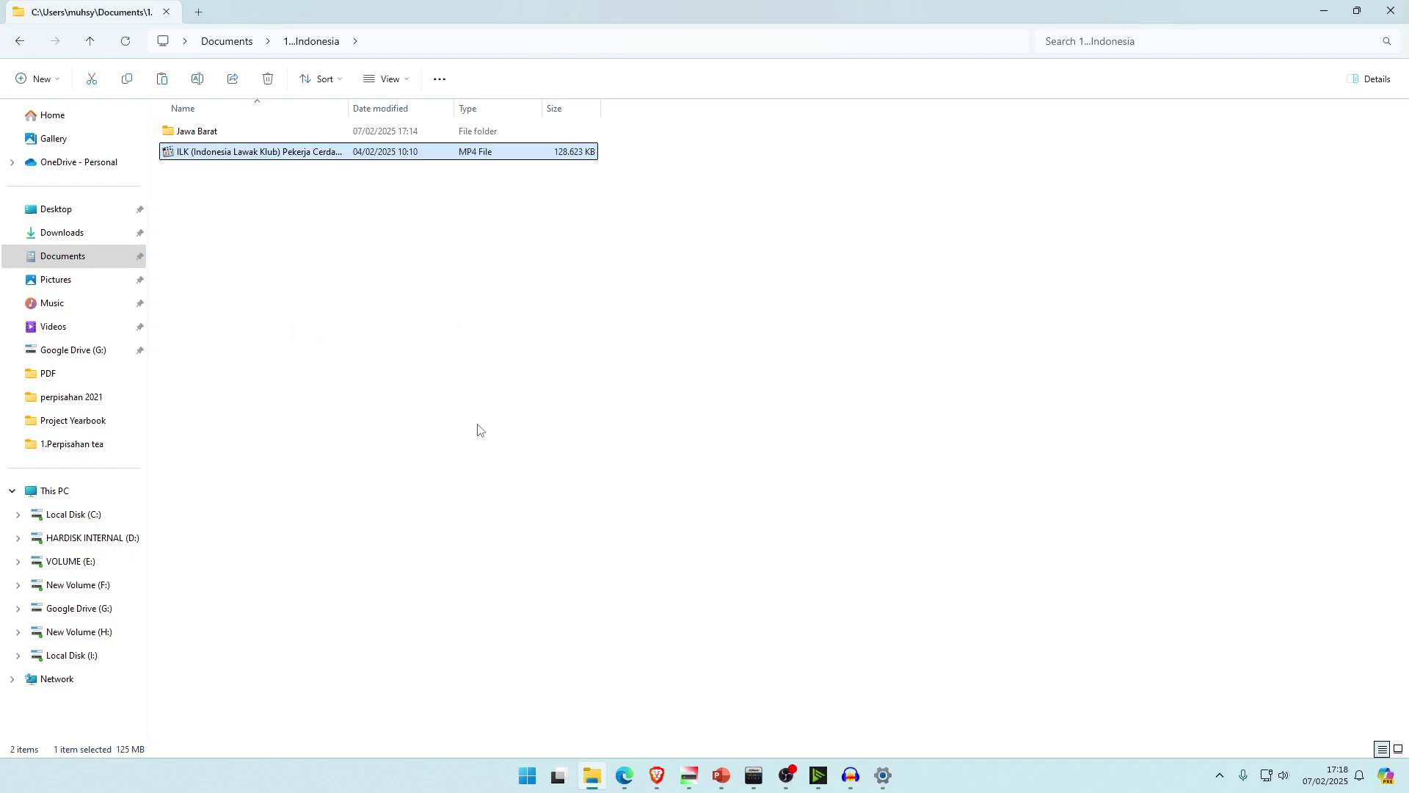
pyautogui.click(365, 172)
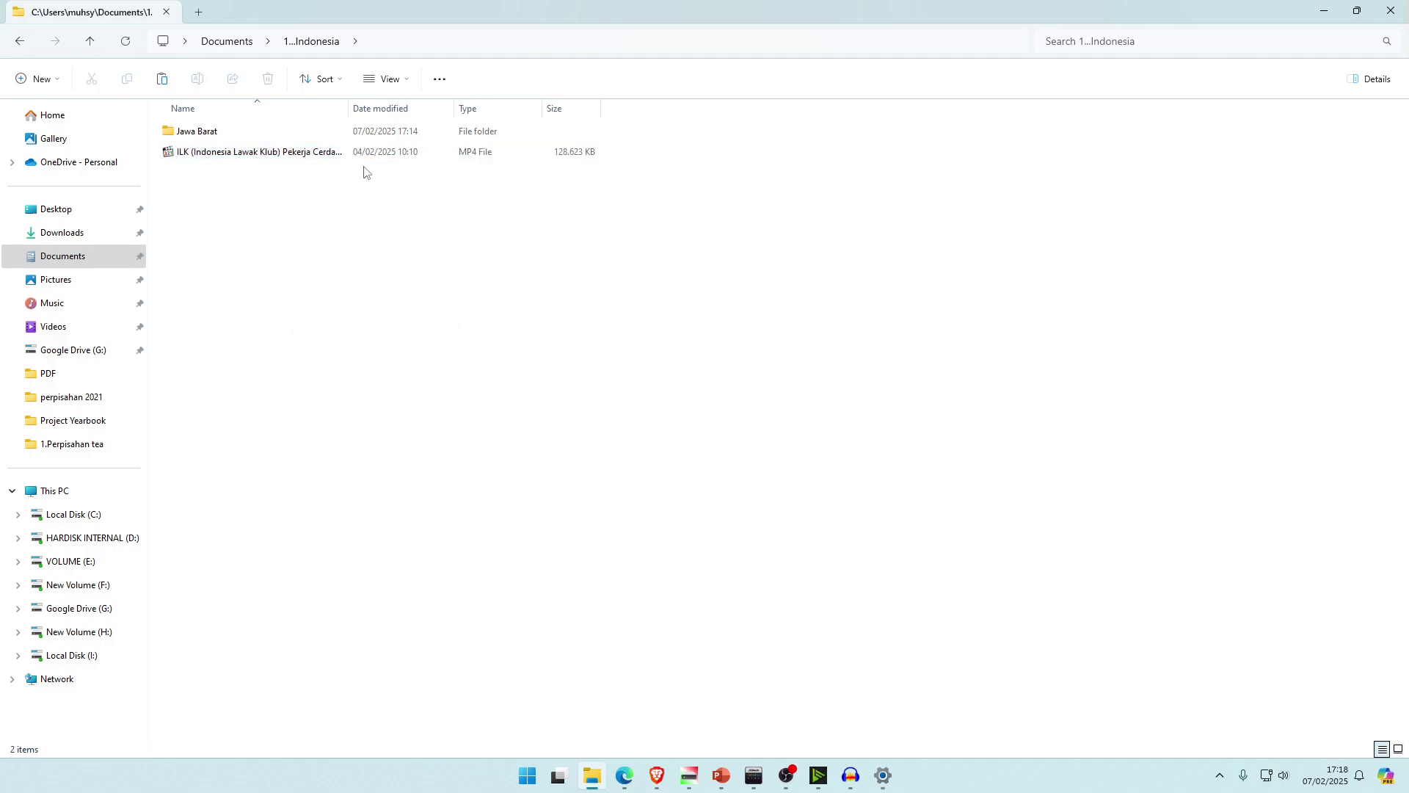
# - Compare the Downloads and 1...Indonesia folders, selecting the ILK (Indonesia Lawak Klub) video in both
pyautogui.click(94, 232)
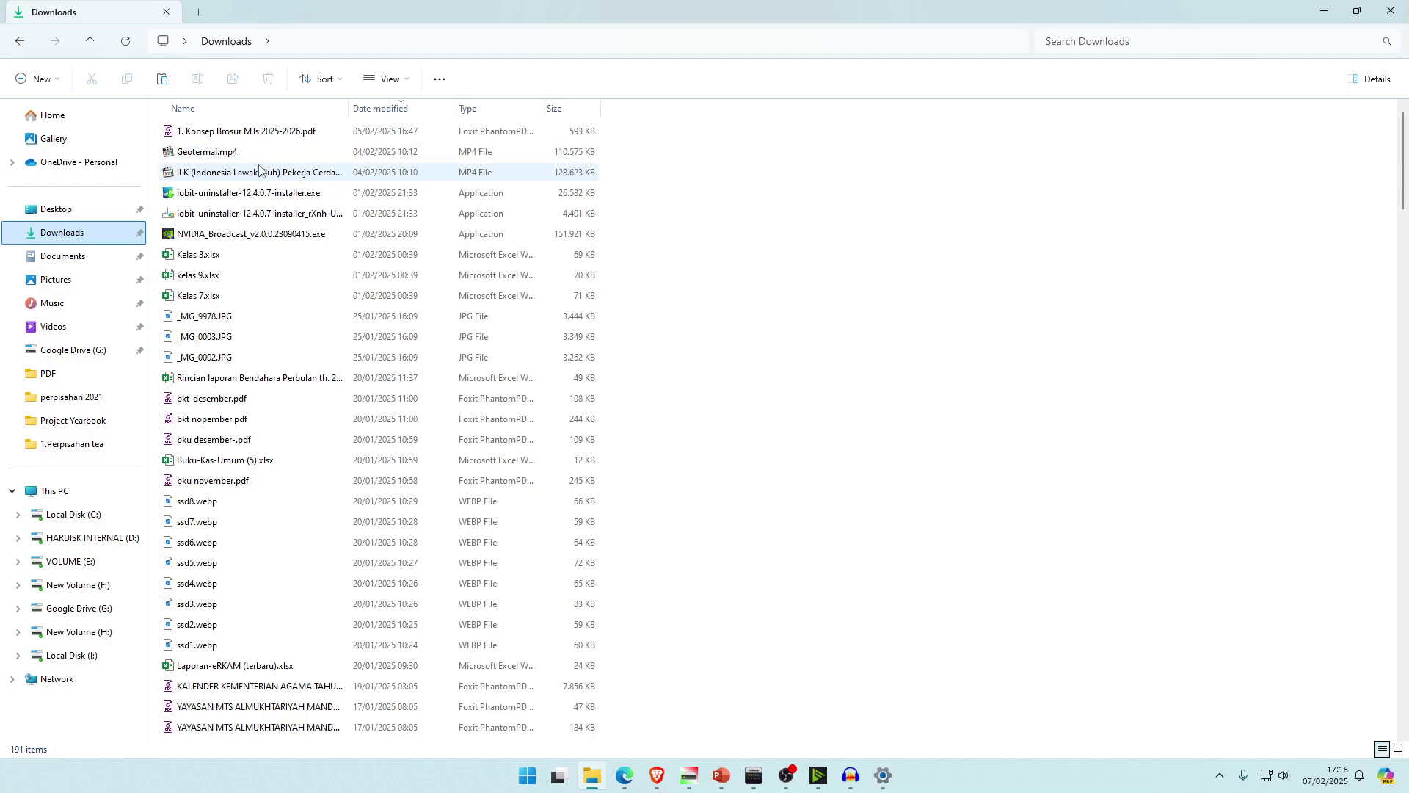
pyautogui.click(367, 154)
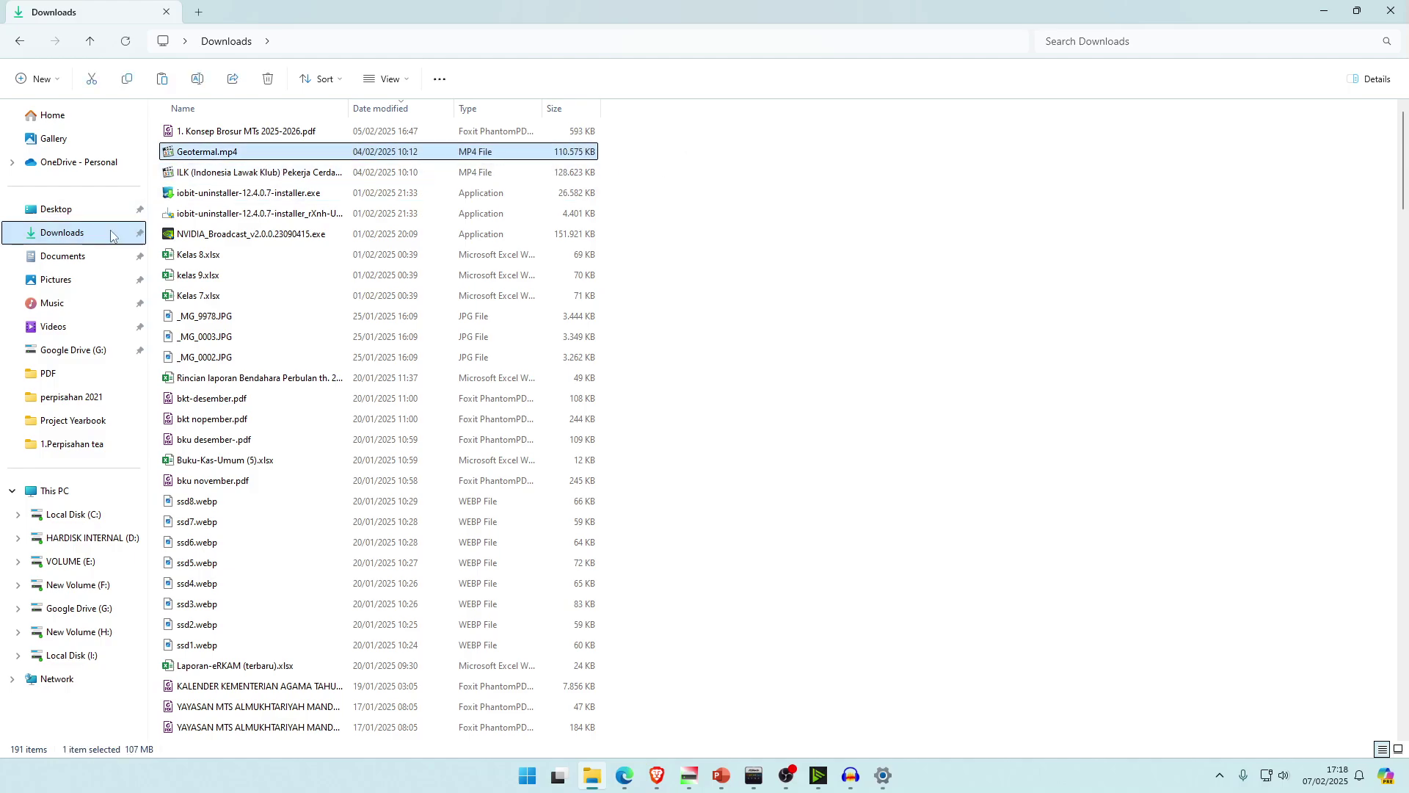
pyautogui.click(91, 256)
pyautogui.doubleClick(252, 143)
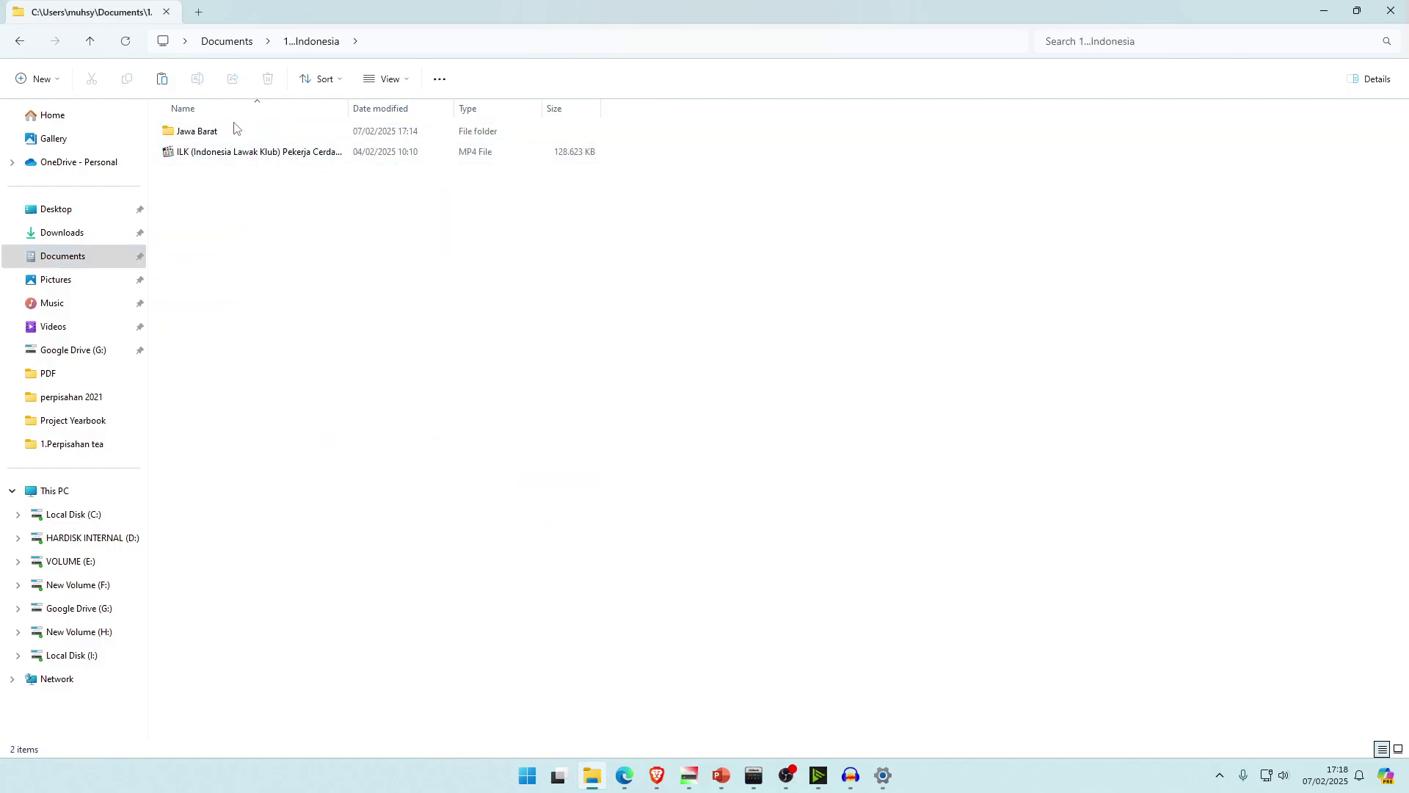
pyautogui.click(209, 155)
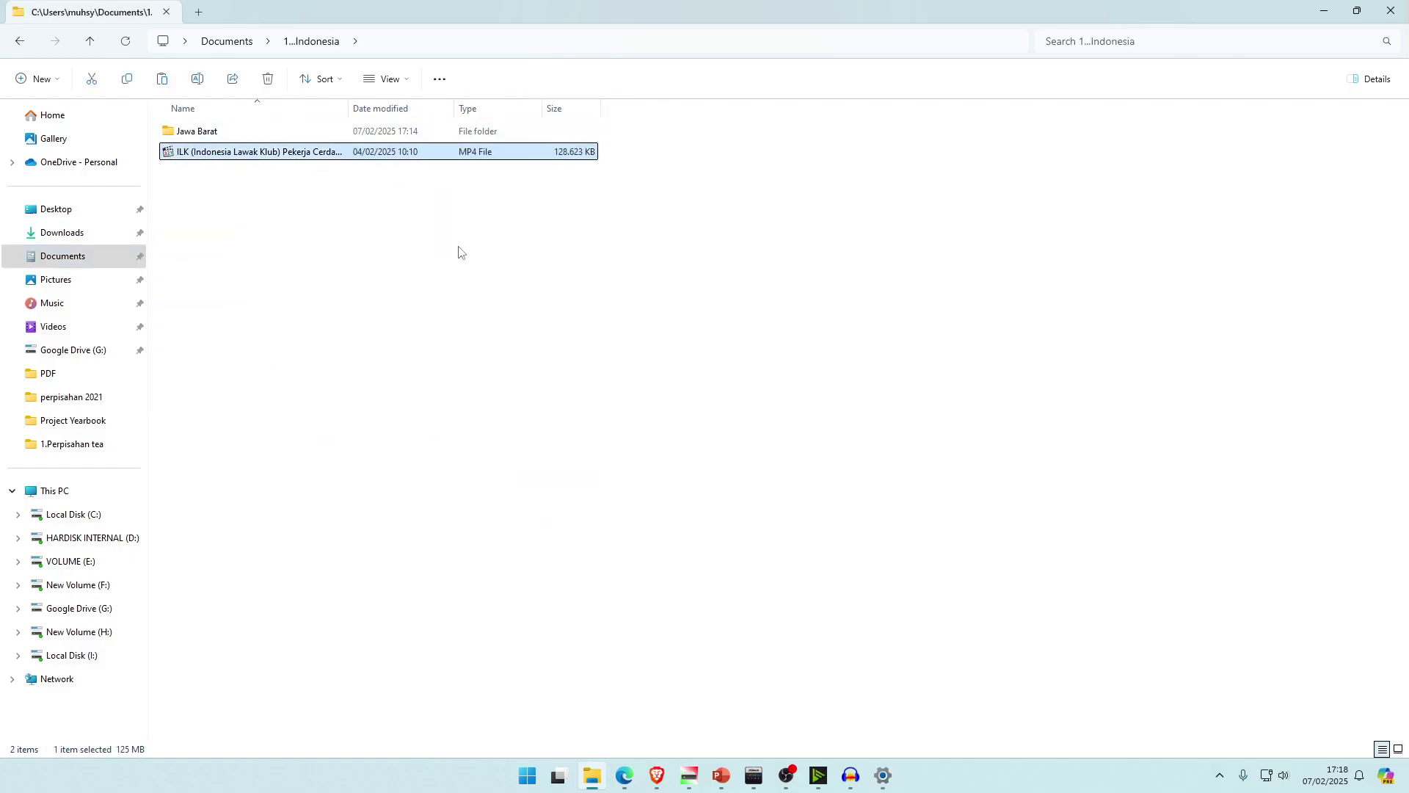
pyautogui.click(69, 233)
pyautogui.click(277, 253)
pyautogui.click(433, 173)
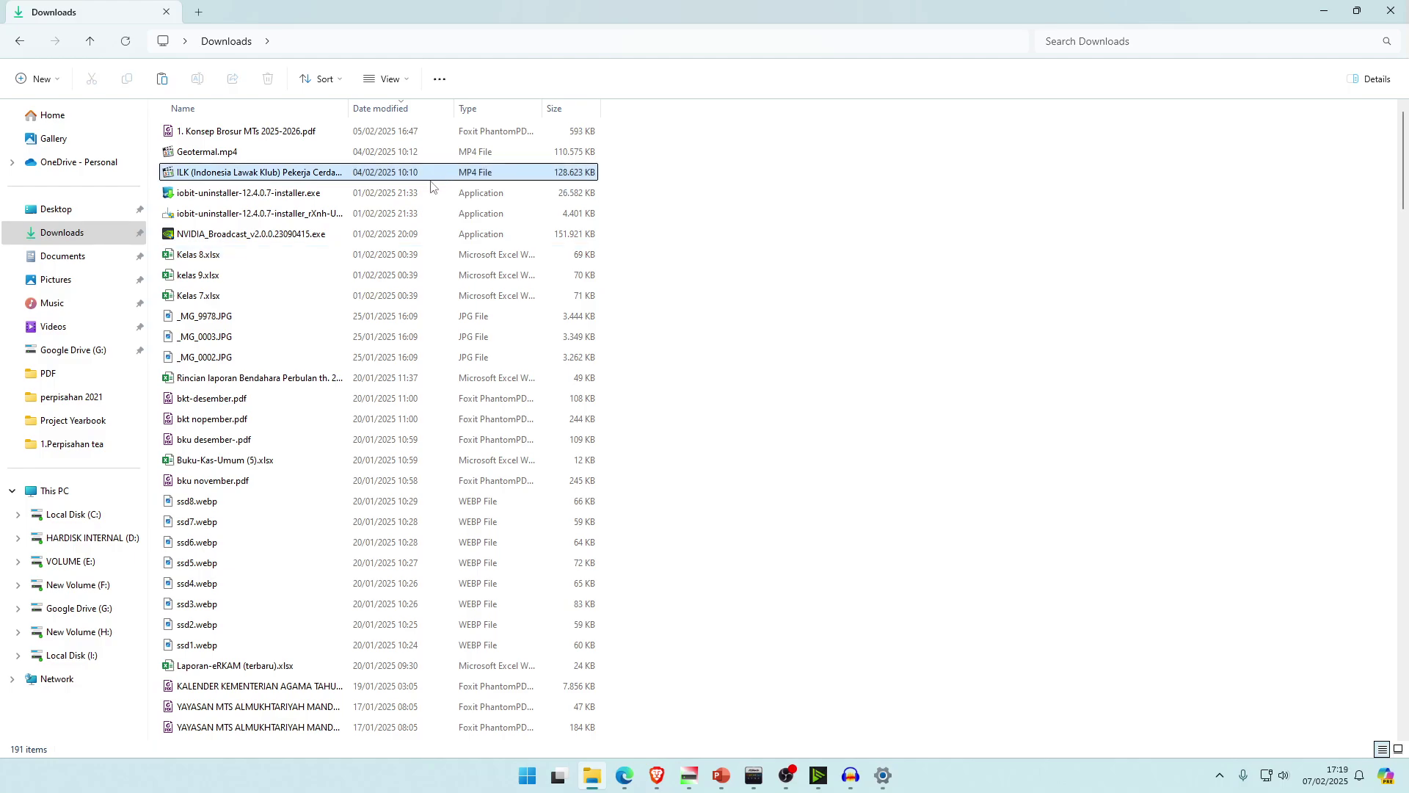
# - Cut the Geotermal.mp4 video from the Downloads folder
pyautogui.click(441, 152)
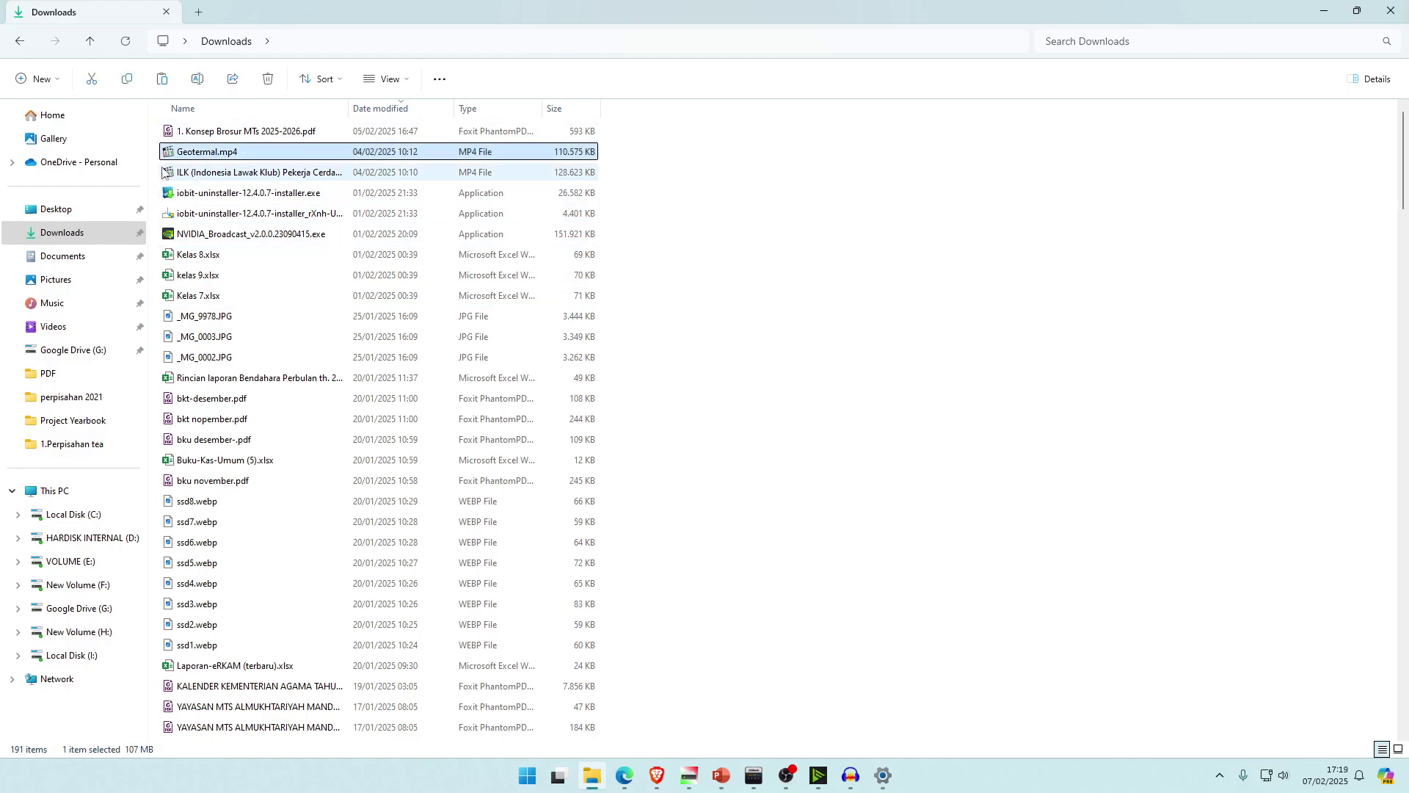
pyautogui.click(761, 224)
pyautogui.click(449, 152)
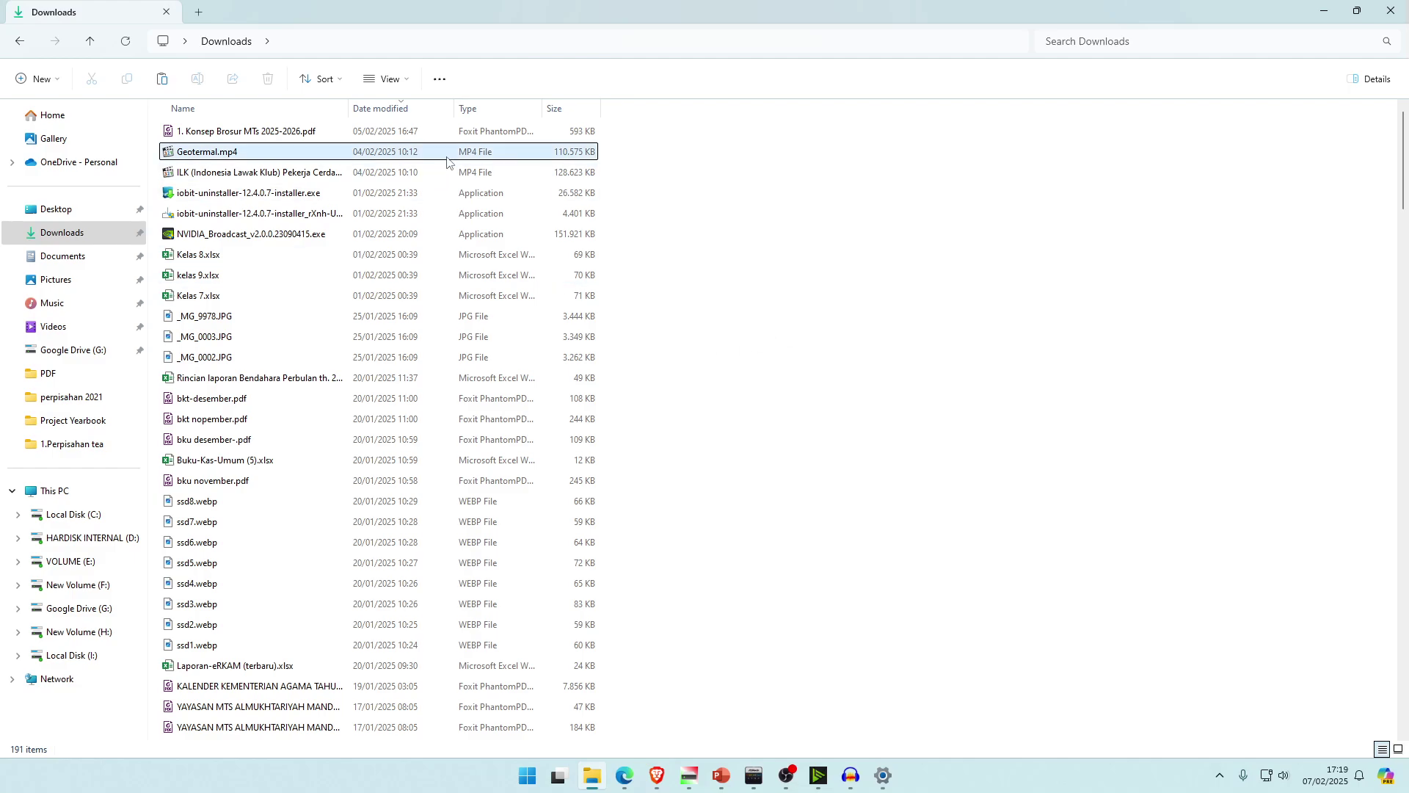
pyautogui.rightClick(449, 152)
pyautogui.click(758, 213)
pyautogui.click(400, 152)
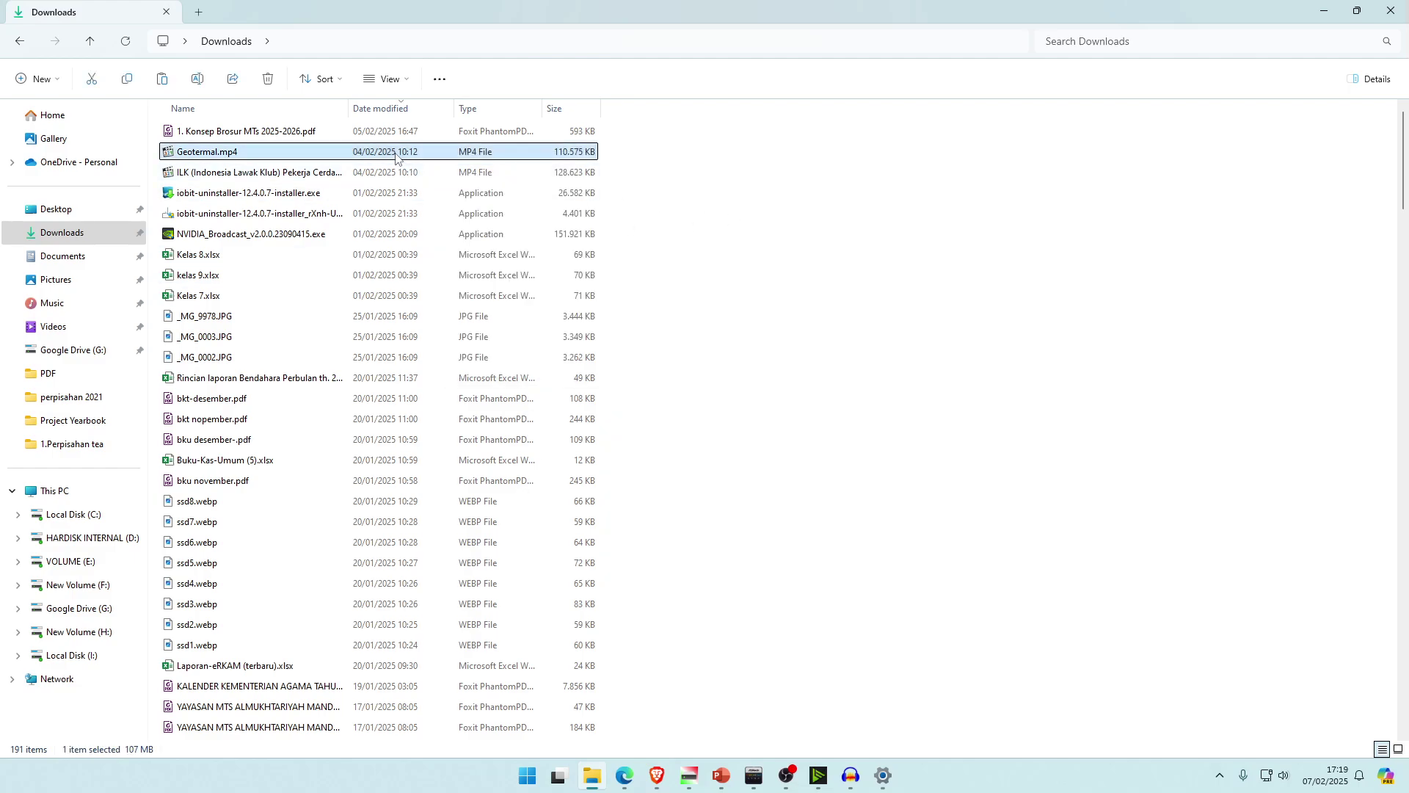
pyautogui.rightClick(396, 153)
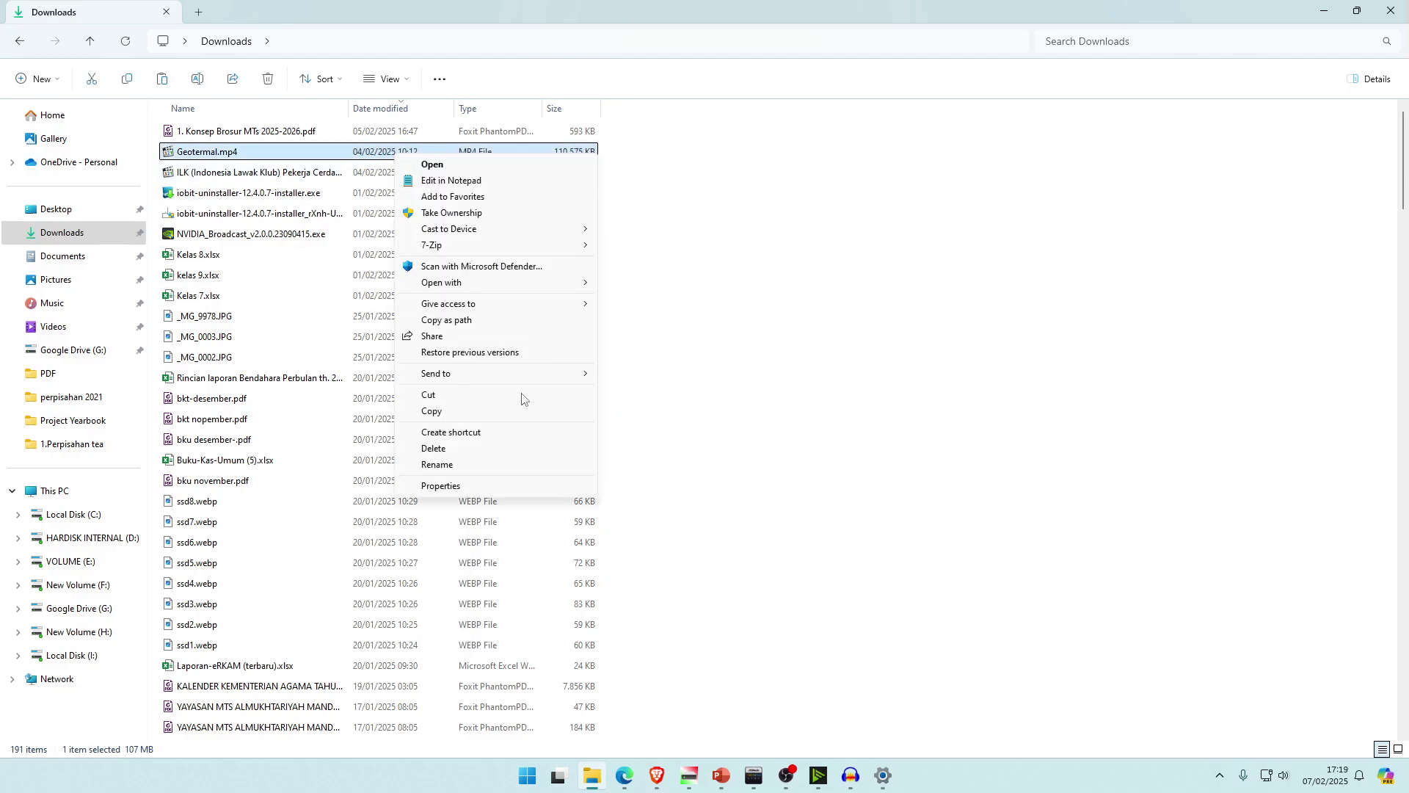
pyautogui.click(429, 395)
pyautogui.moveTo(784, 180); pyautogui.dragTo(526, 244)
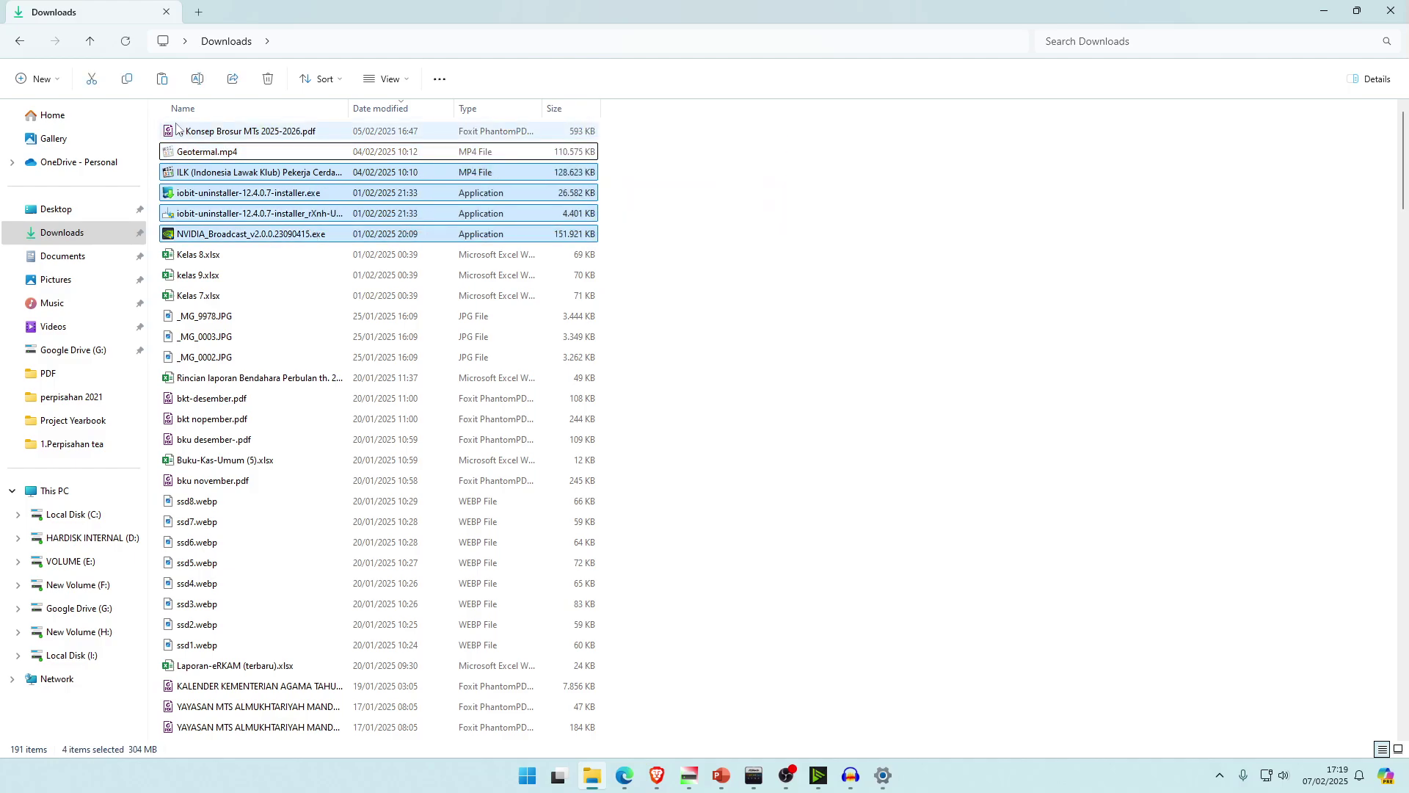
# - Open the 1...Indonesia folder in Documents and paste the cut Geotermal.mp4 video into it
pyautogui.click(107, 262)
pyautogui.doubleClick(243, 132)
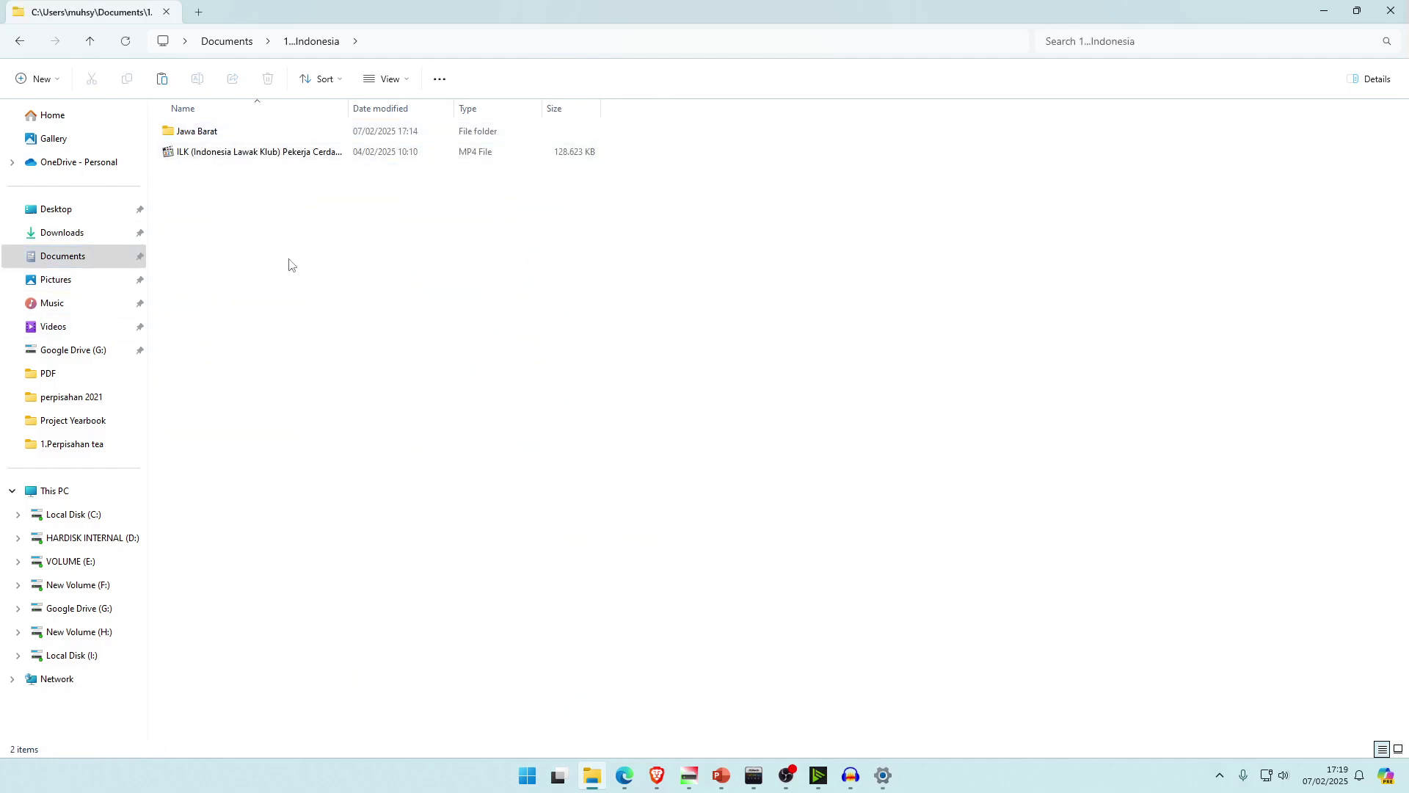
pyautogui.rightClick(309, 266)
pyautogui.click(356, 368)
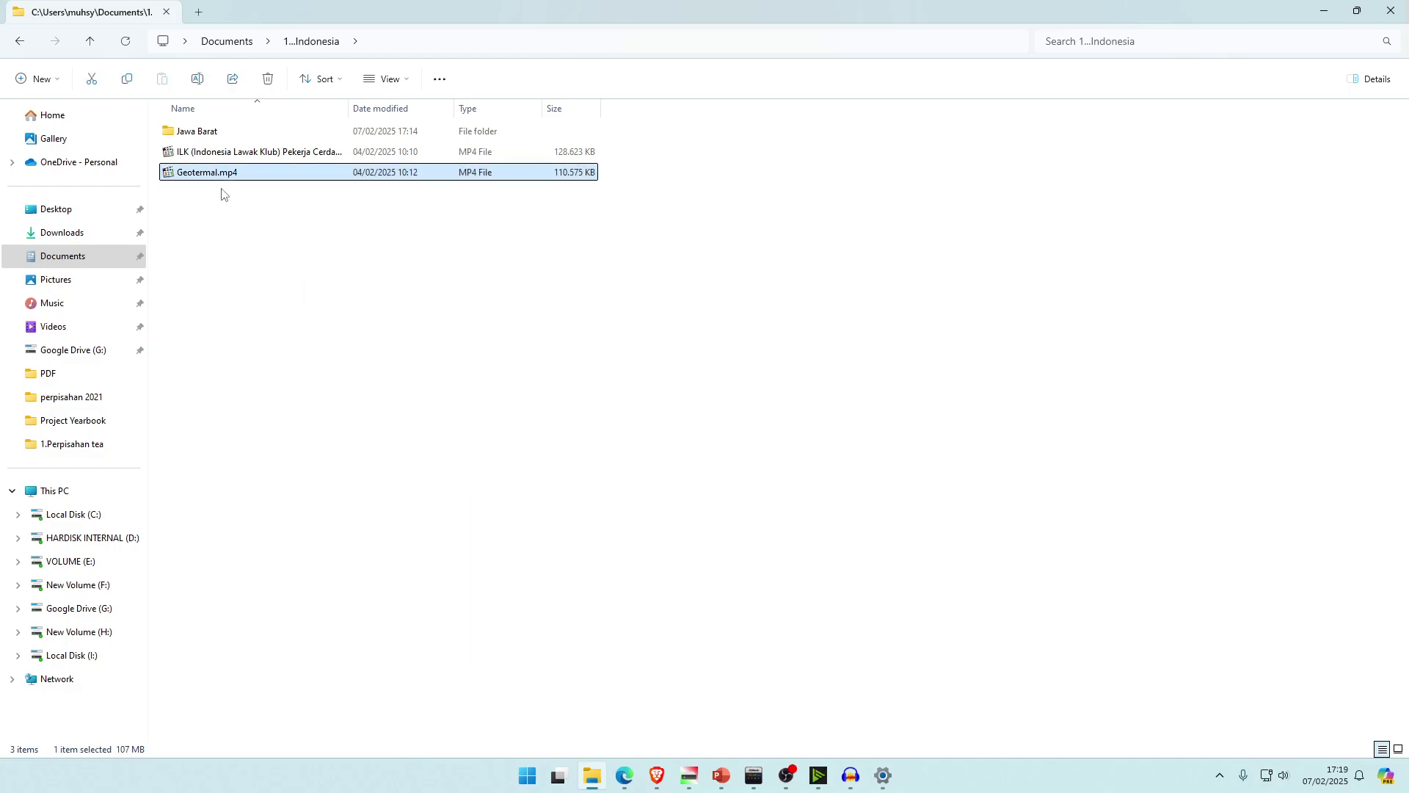
# - Check the Downloads folder for Geotermal.mp4 and select the ILK video in the 1...Indonesia folder of Documents
pyautogui.click(50, 235)
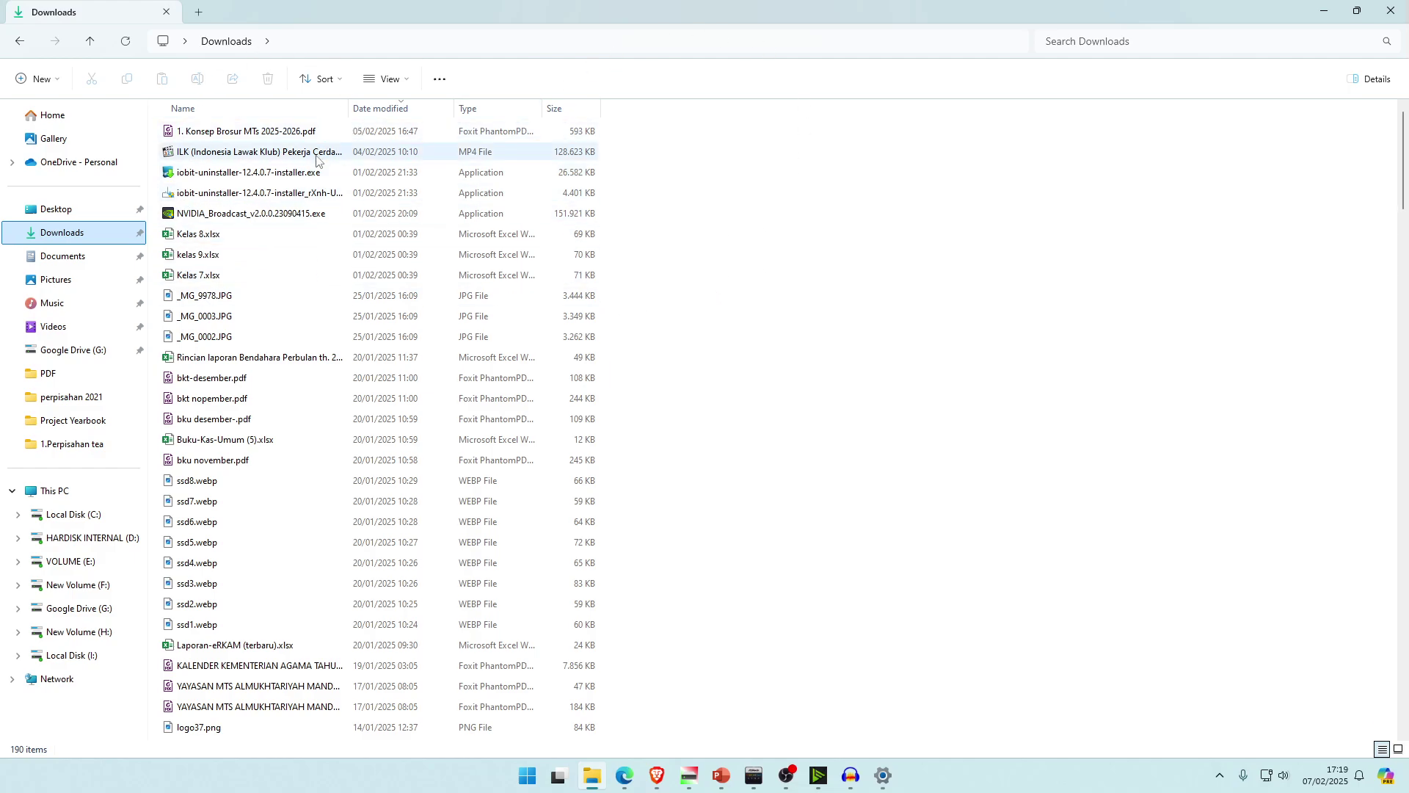
pyautogui.click(81, 262)
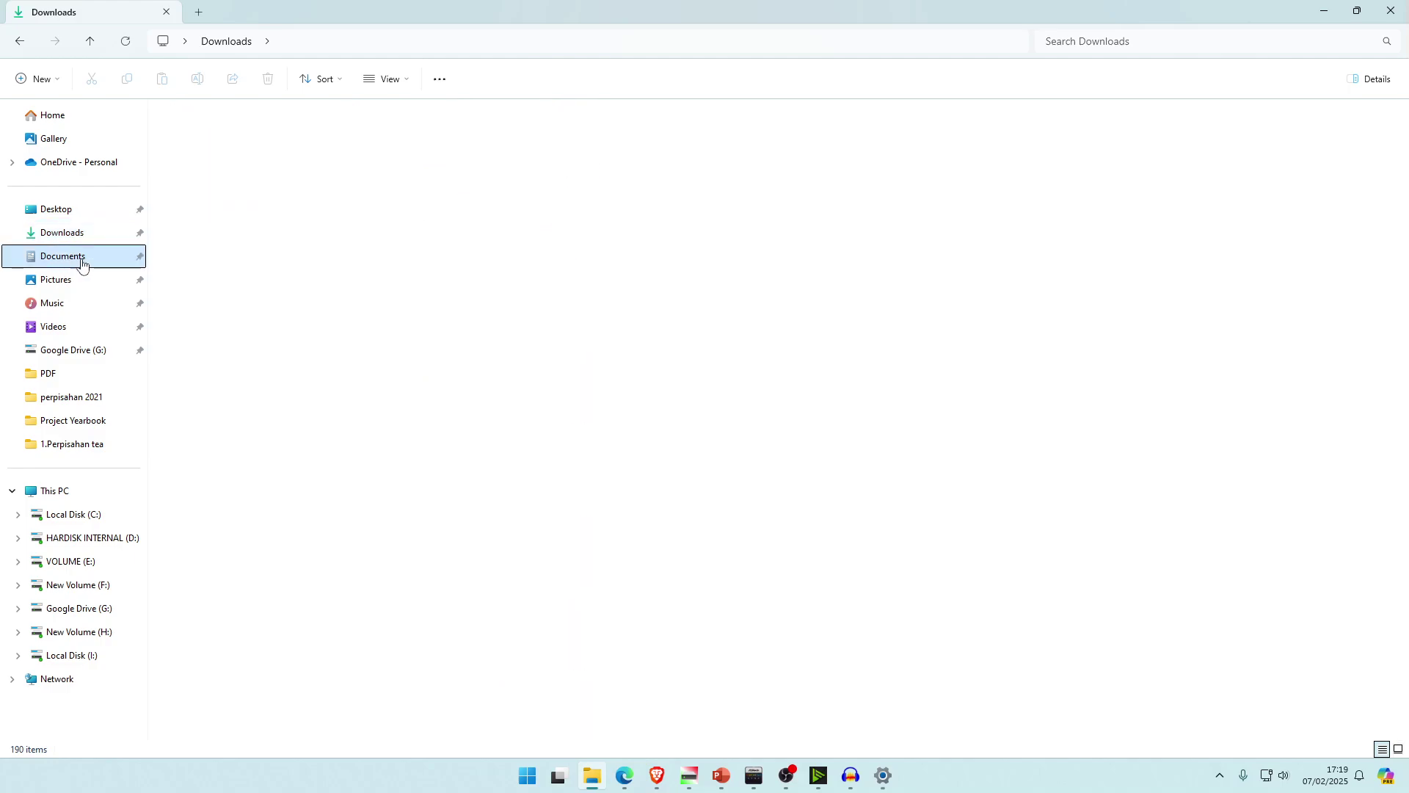
pyautogui.click(223, 136)
pyautogui.press('F2')
pyautogui.click(240, 133)
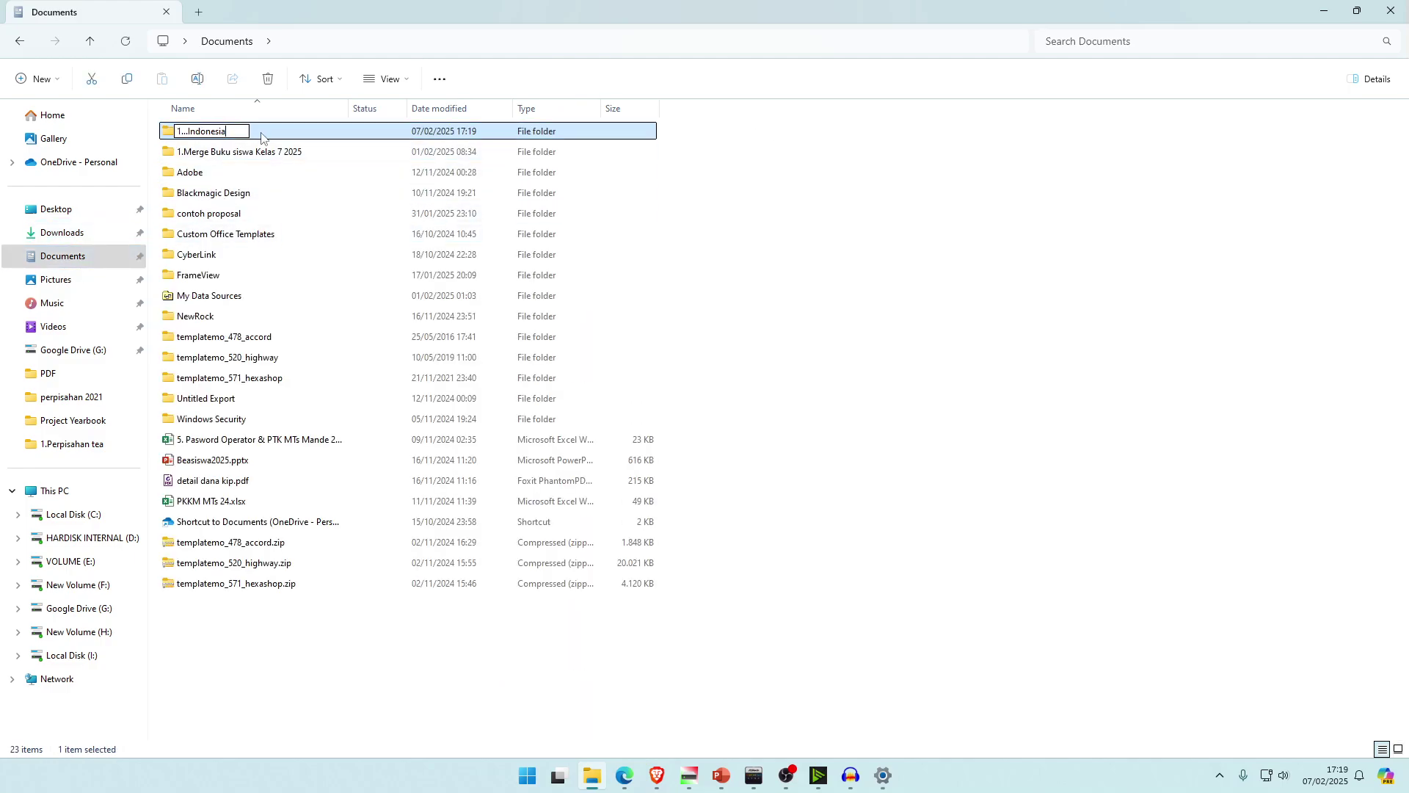
pyautogui.doubleClick(262, 136)
pyautogui.click(204, 180)
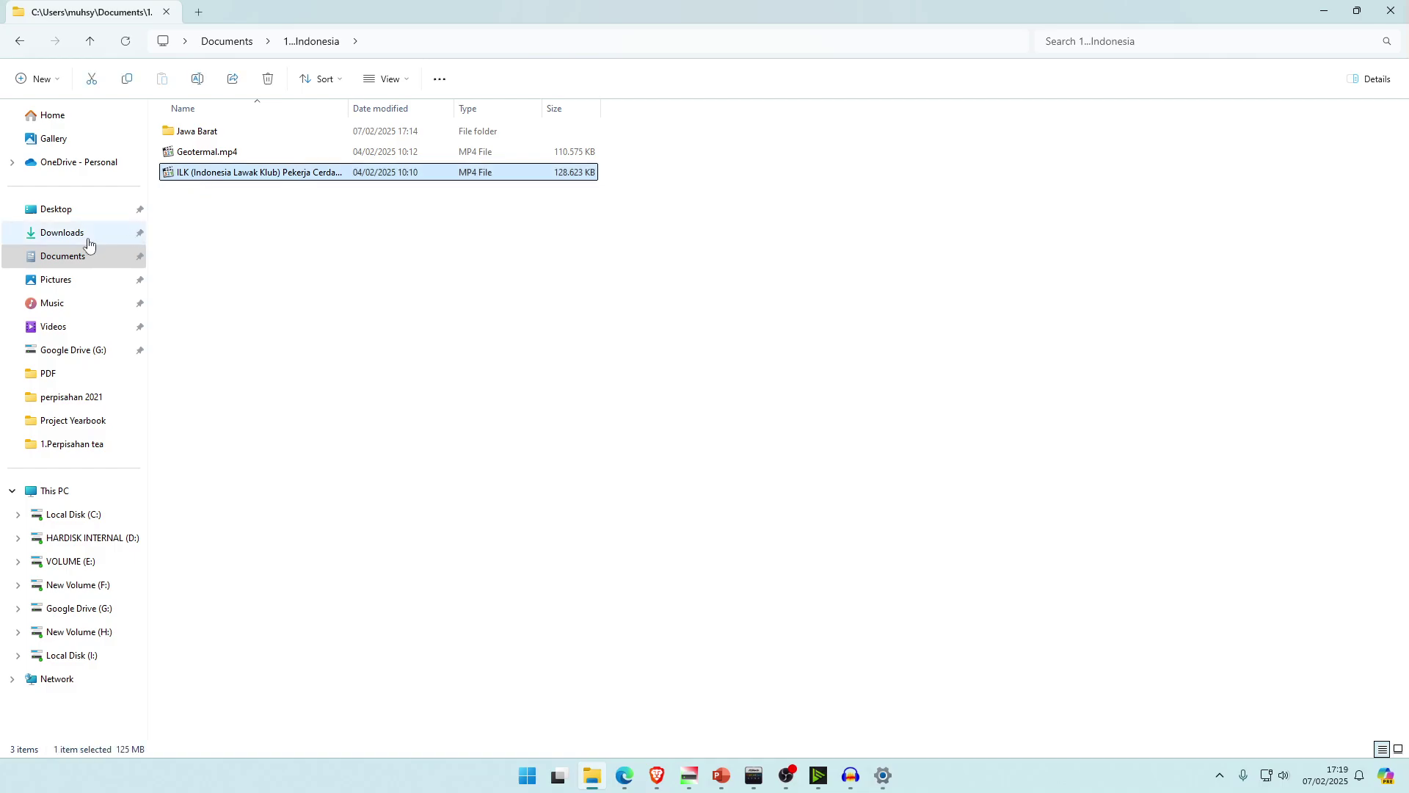
# - Delete the original ILK (Indonesia Lawak Klub) video from the Downloads folder
pyautogui.click(89, 241)
pyautogui.click(224, 152)
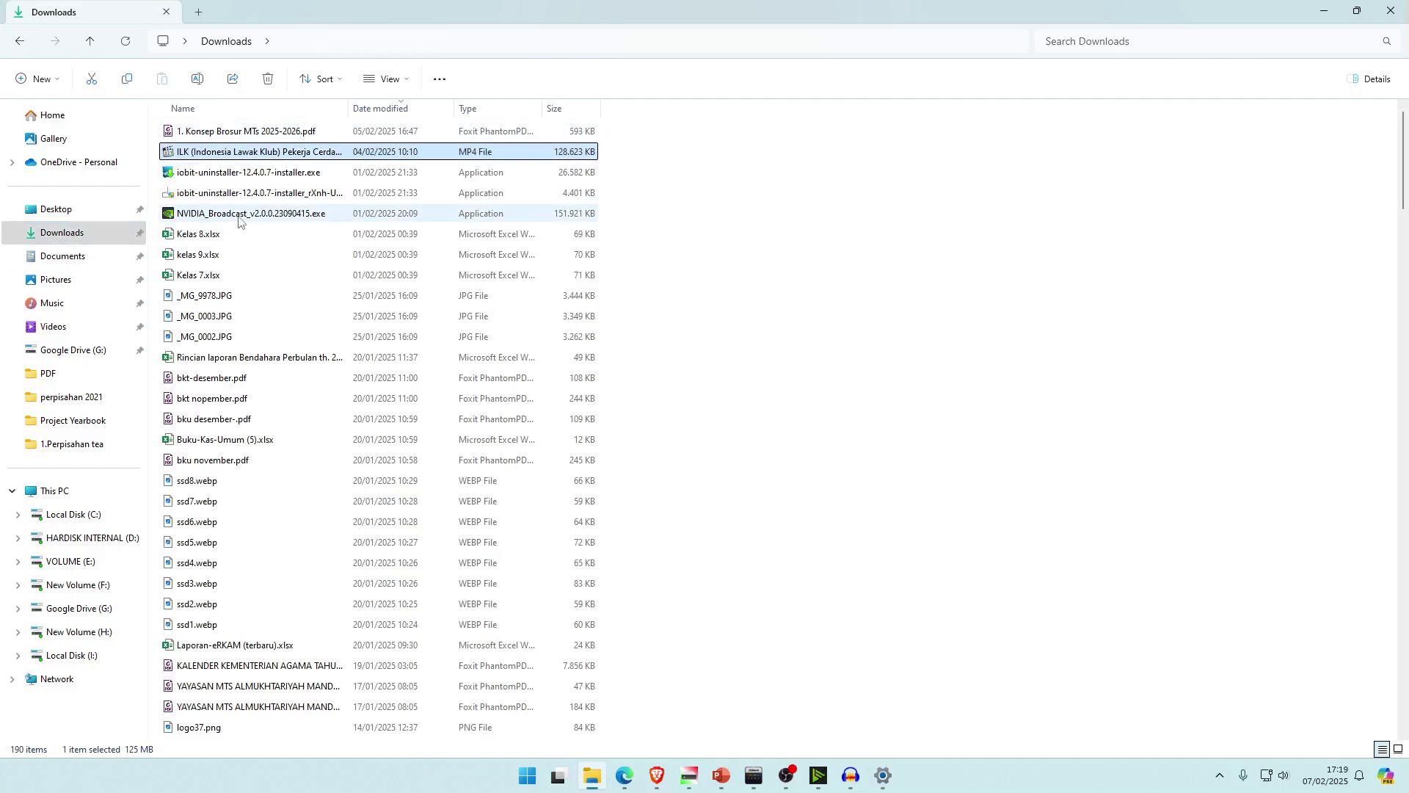
pyautogui.moveTo(703, 152); pyautogui.dragTo(322, 163)
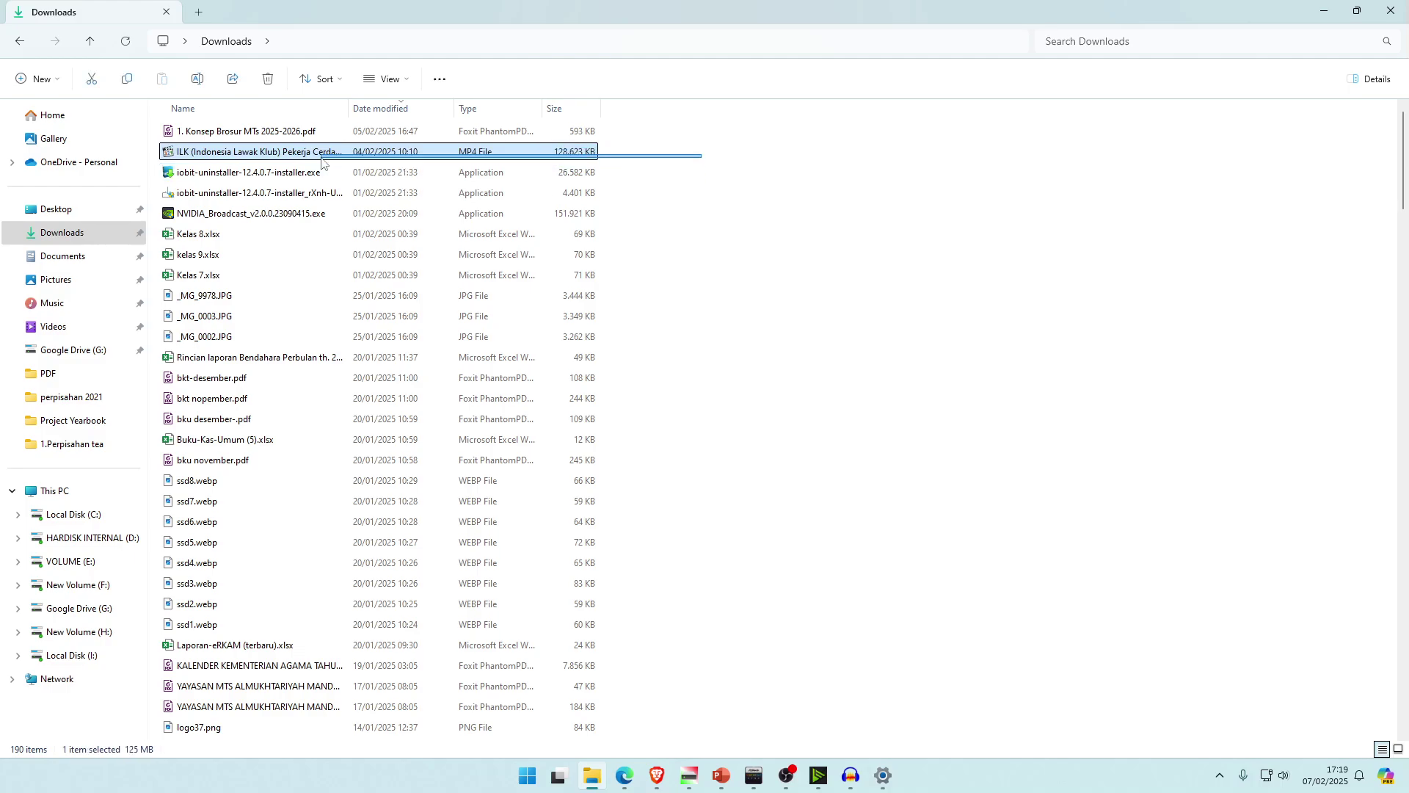
pyautogui.rightClick(297, 156)
pyautogui.click(336, 450)
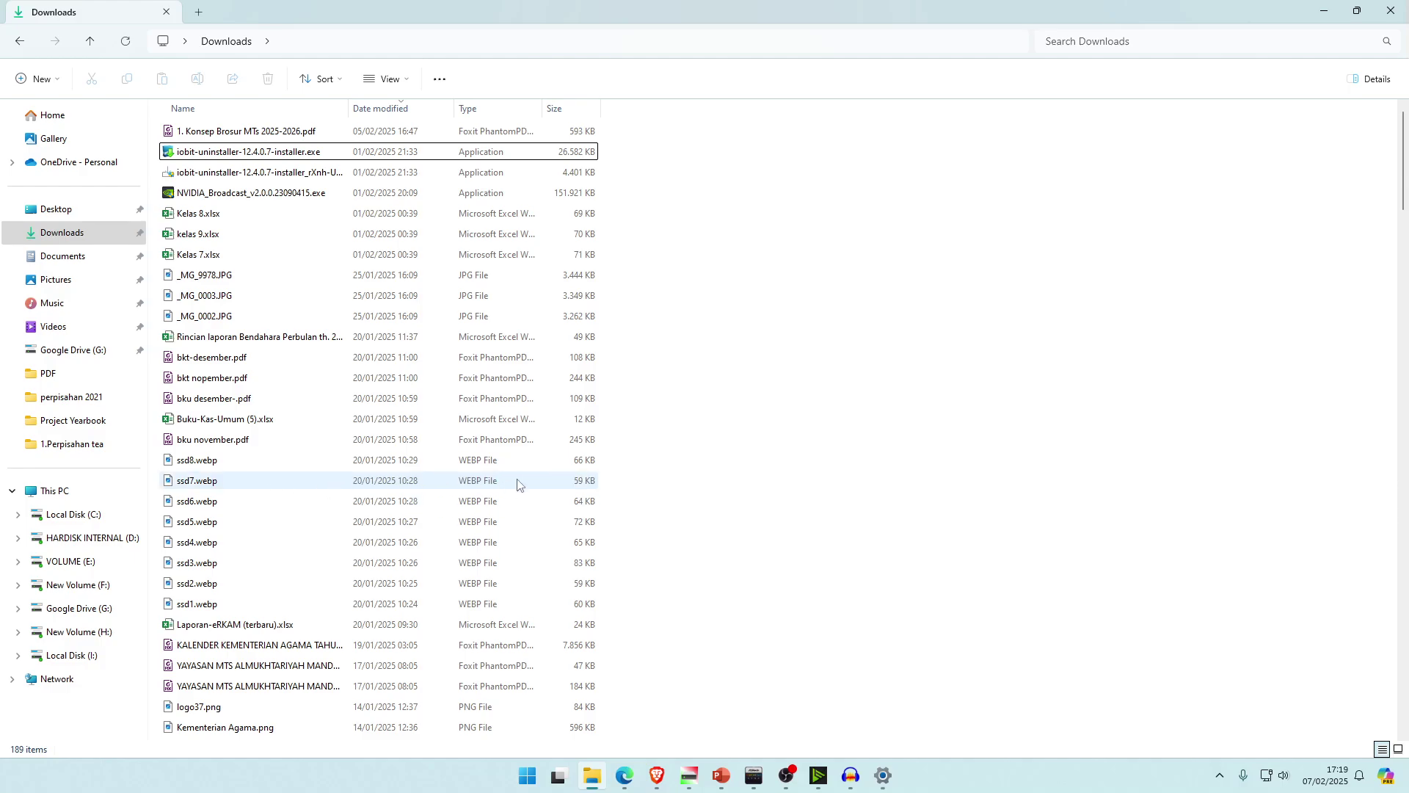
# - Look through the Downloads file list and demonstrate selecting a block of several files at once, clearing the selection each time
pyautogui.scroll(-8, 518, 484)
pyautogui.scroll(7, 520, 487)
pyautogui.scroll(-1, 509, 486)
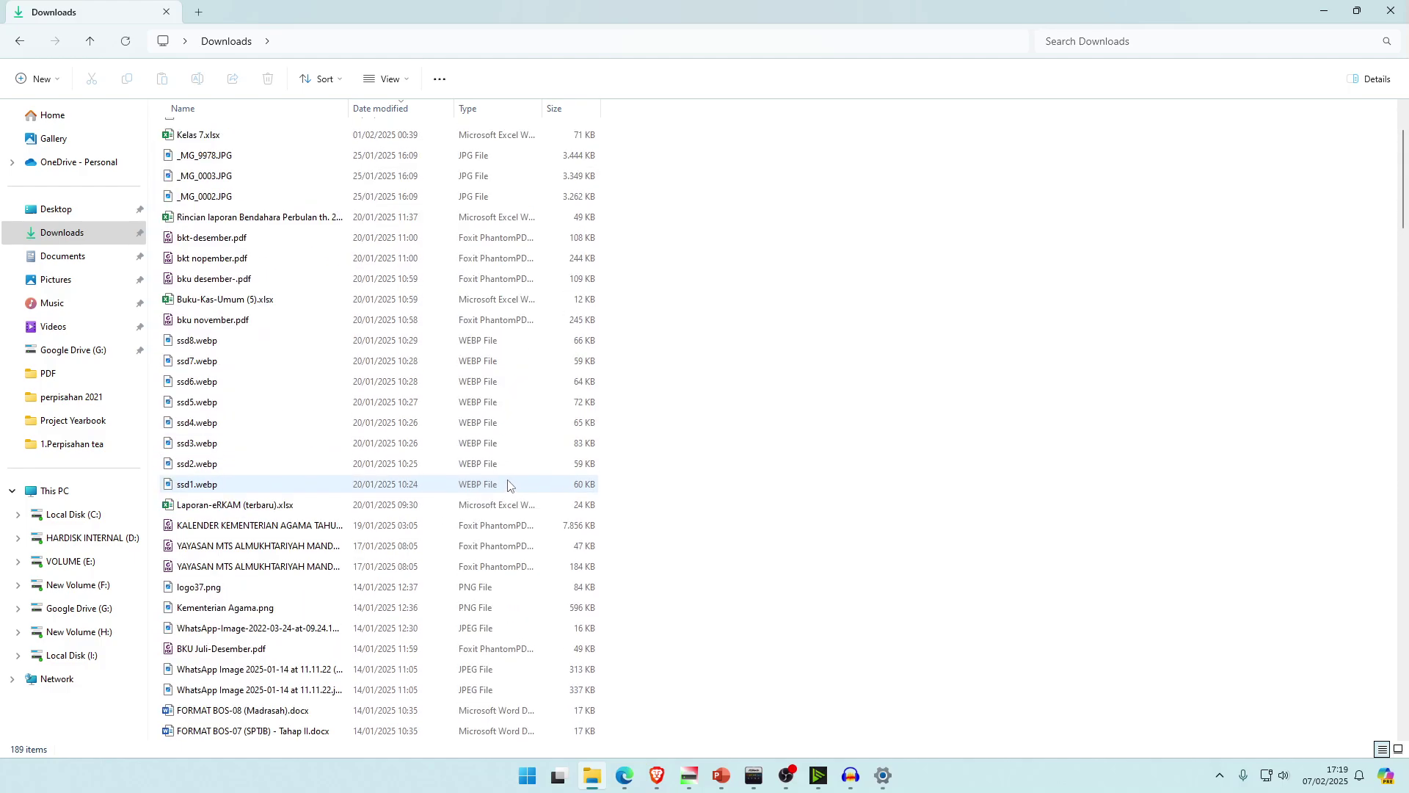
pyautogui.scroll(-2, 514, 491)
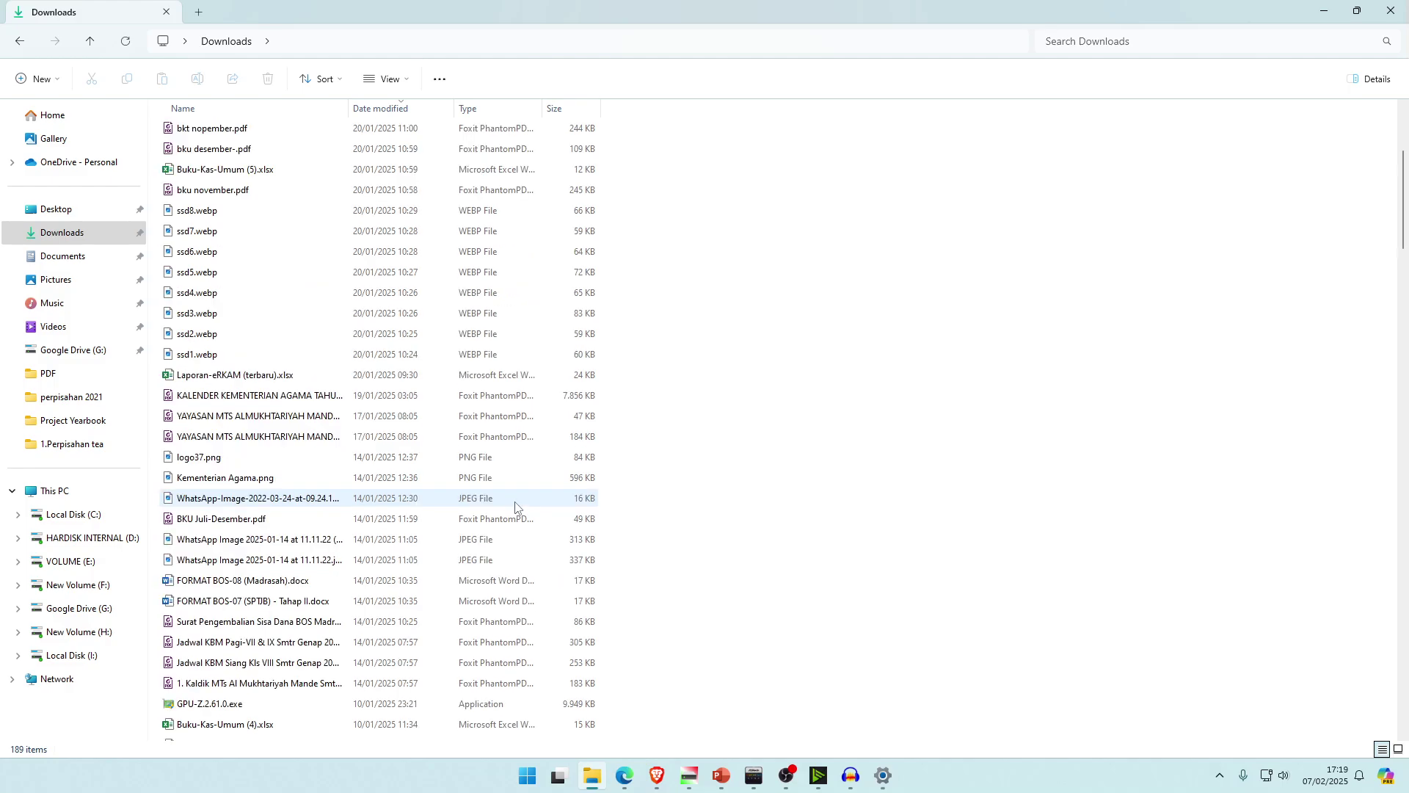
pyautogui.scroll(5, 323, 474)
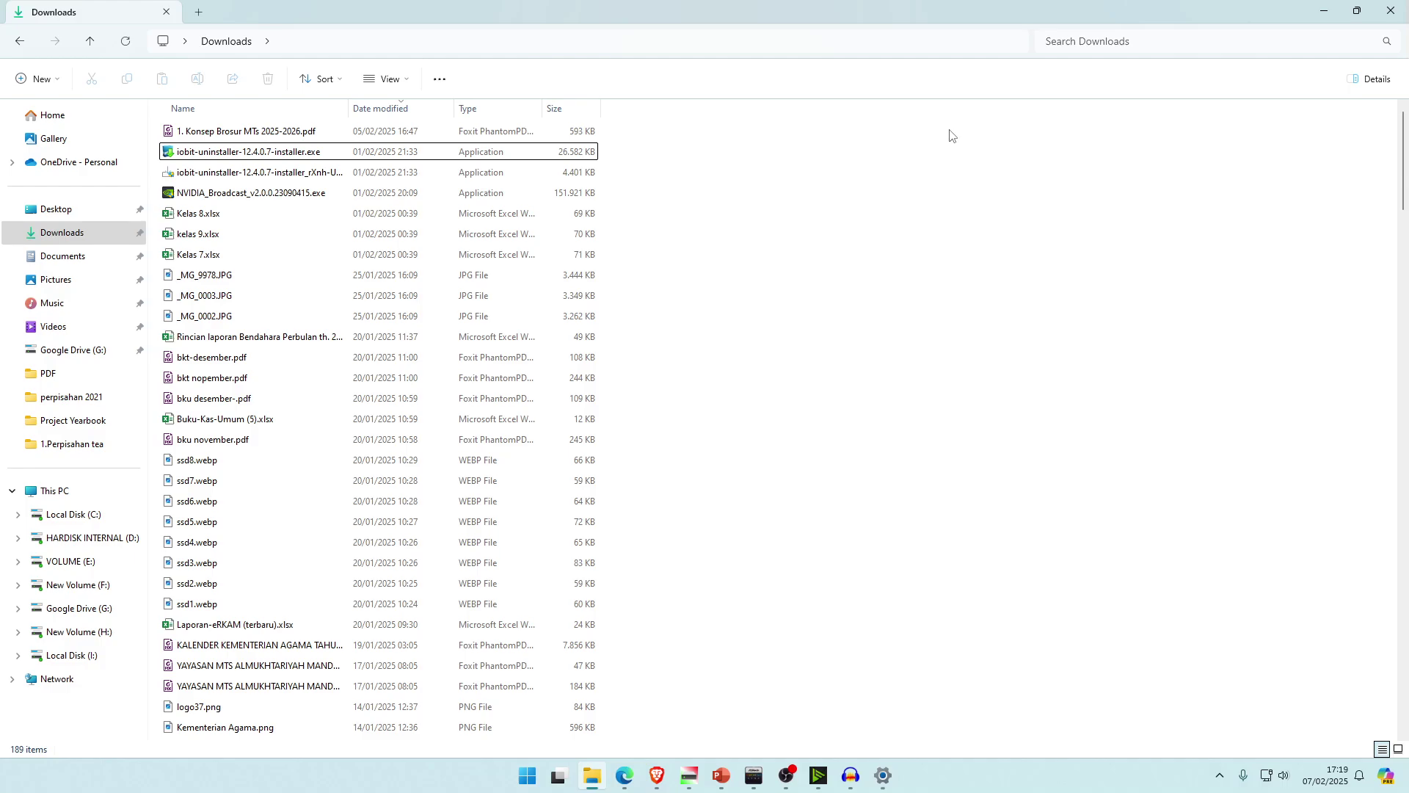
pyautogui.moveTo(778, 123); pyautogui.dragTo(288, 638)
pyautogui.click(1048, 232)
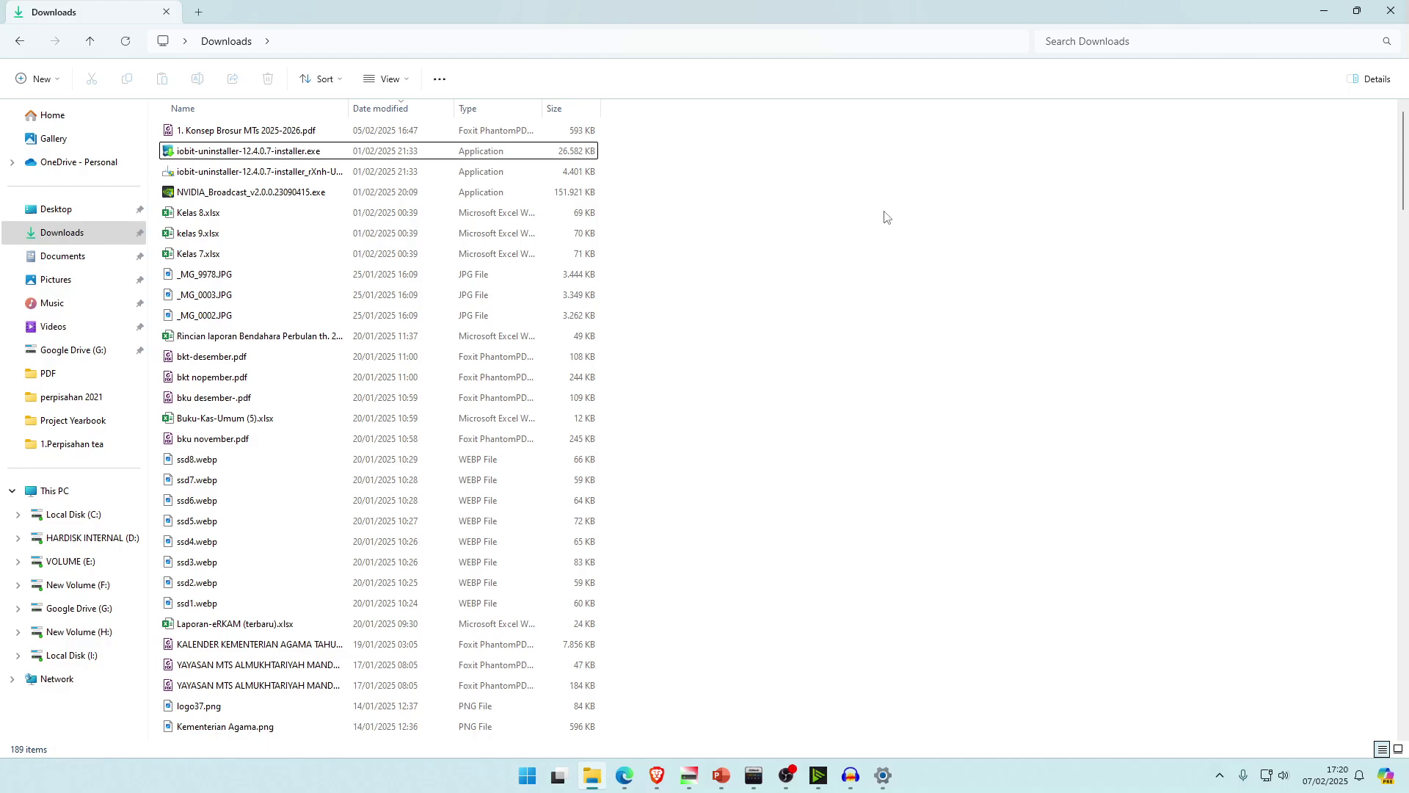
pyautogui.moveTo(885, 211); pyautogui.dragTo(163, 635)
pyautogui.click(673, 505)
# - Select the eight images ssd1.webp to ssd8.webp in Downloads together and cut them
pyautogui.moveTo(671, 455); pyautogui.dragTo(166, 613)
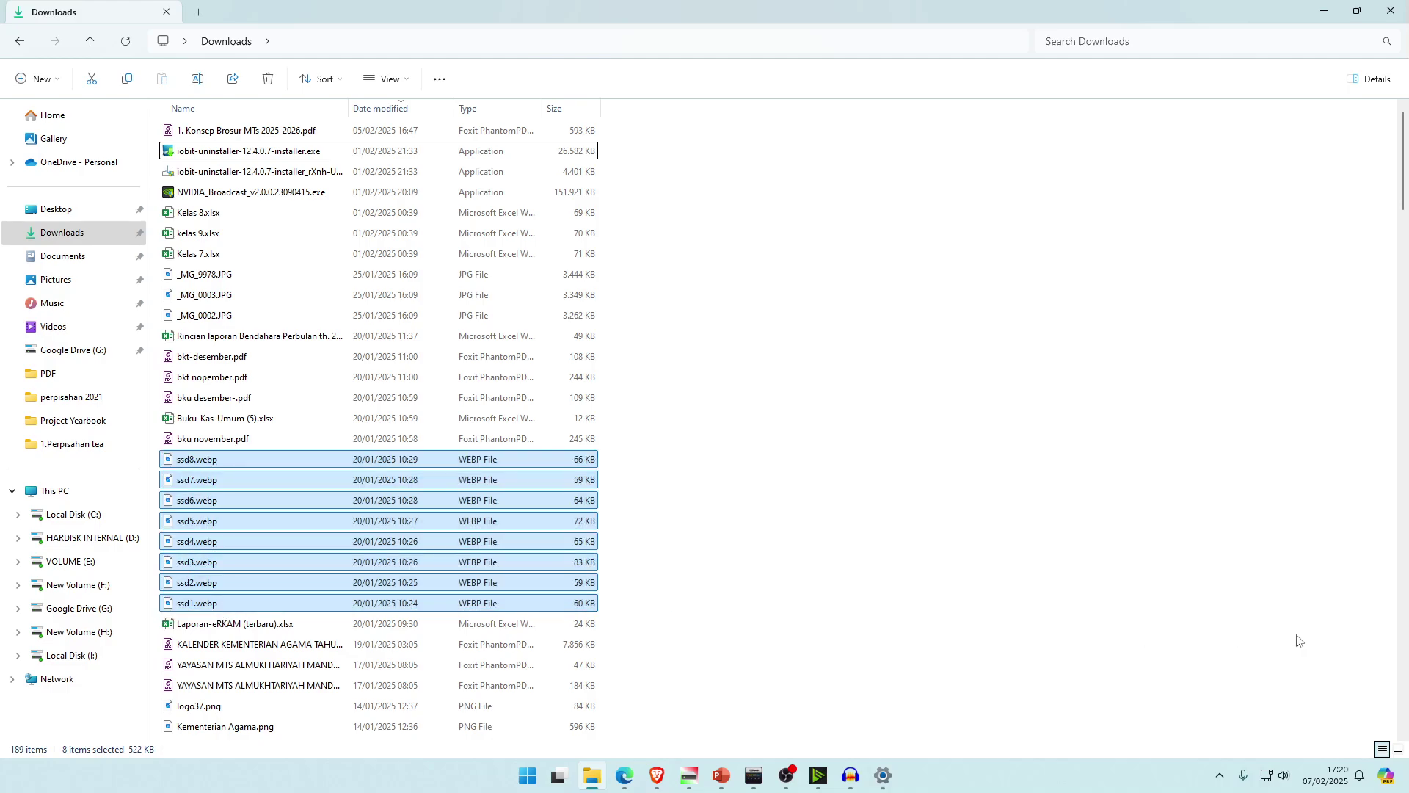
pyautogui.rightClick(536, 462)
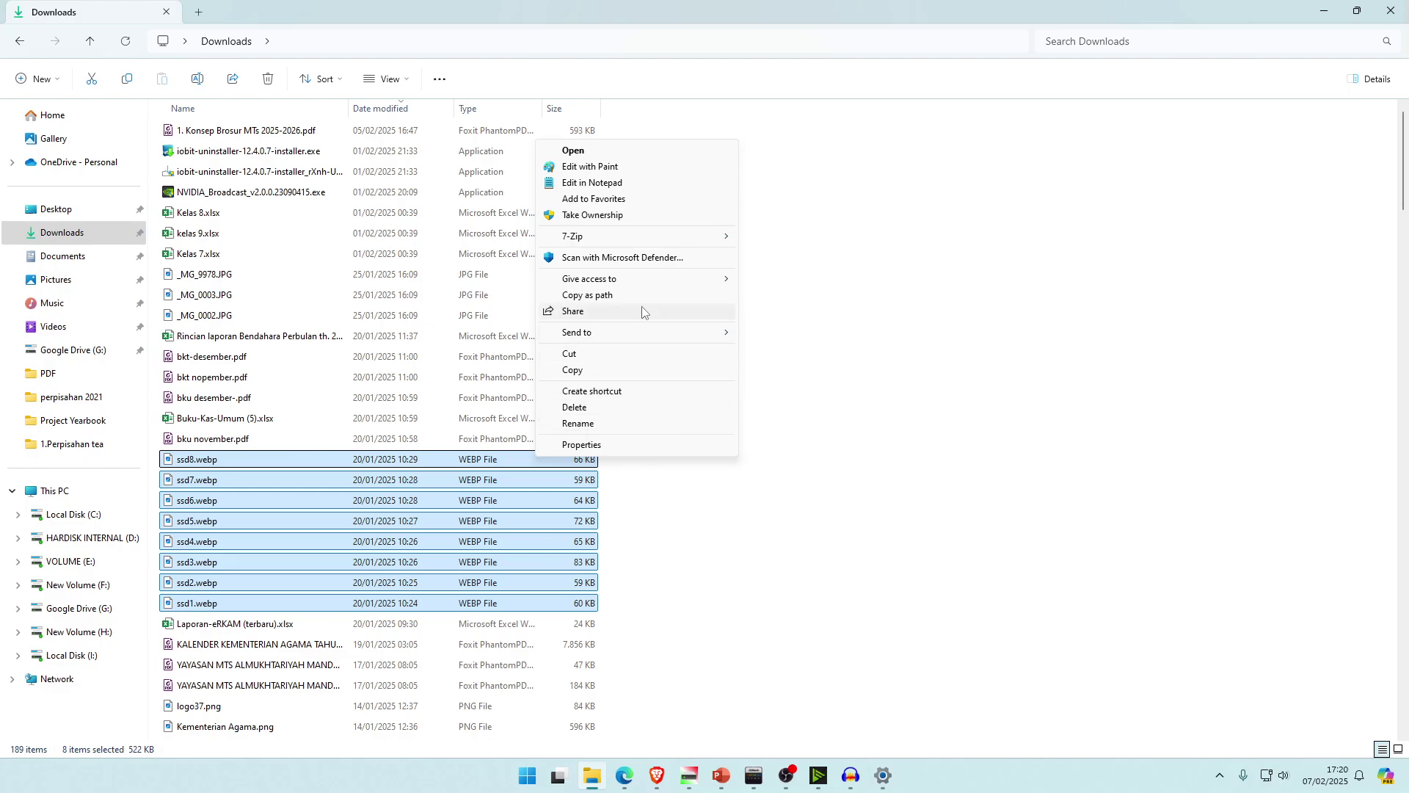
pyautogui.click(586, 355)
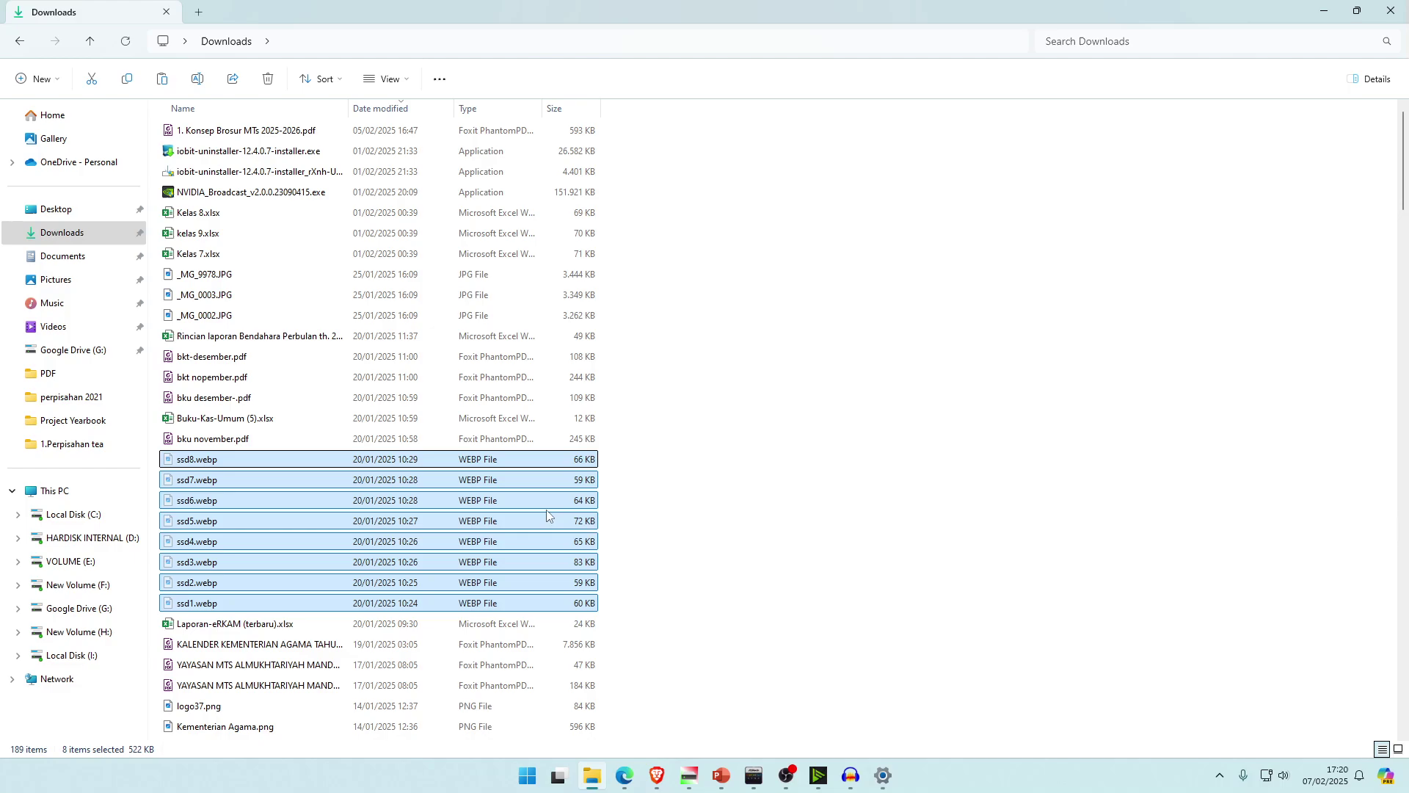
# - Open the 1...Indonesia folder in Documents and paste the eight cut ssd WEBP images into it
pyautogui.click(59, 260)
pyautogui.doubleClick(233, 131)
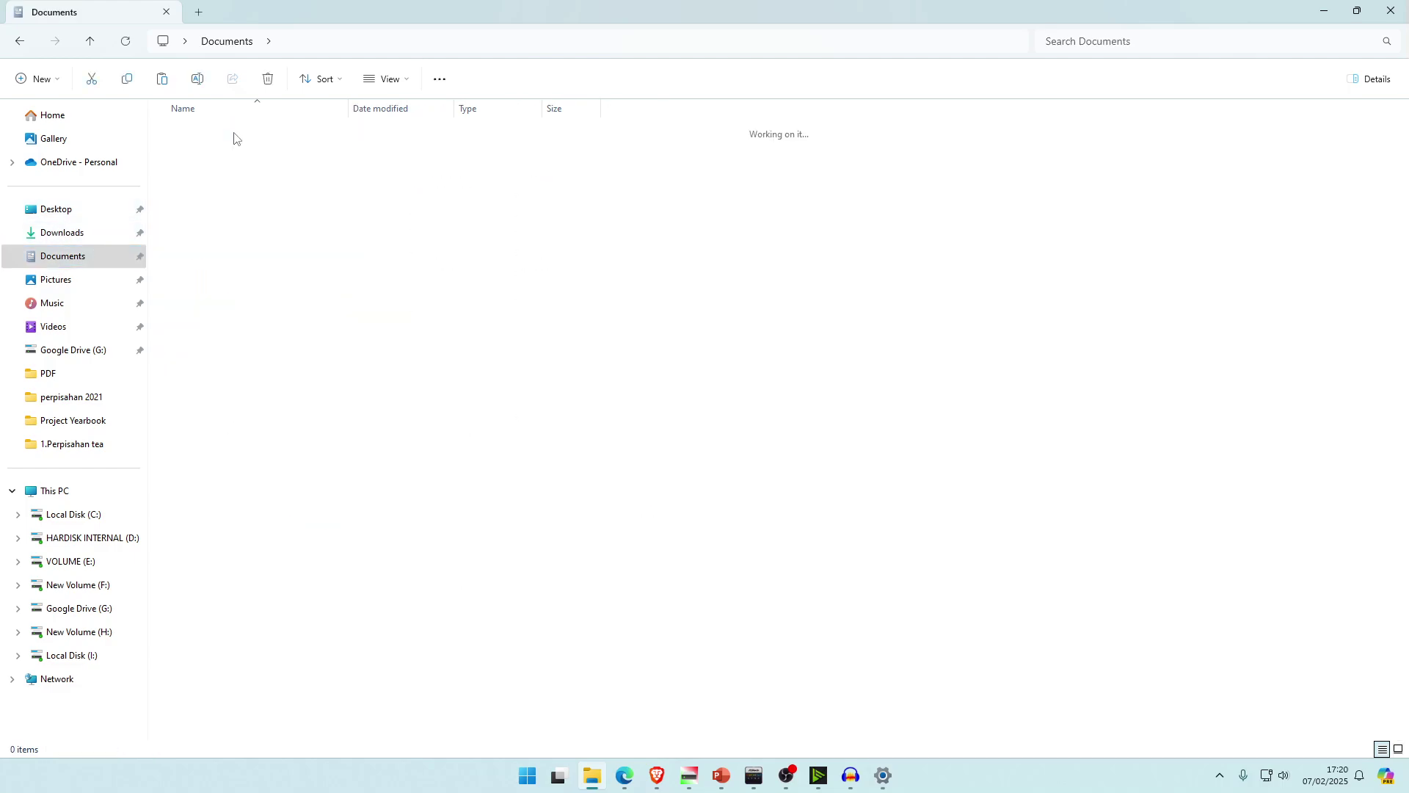
pyautogui.rightClick(322, 282)
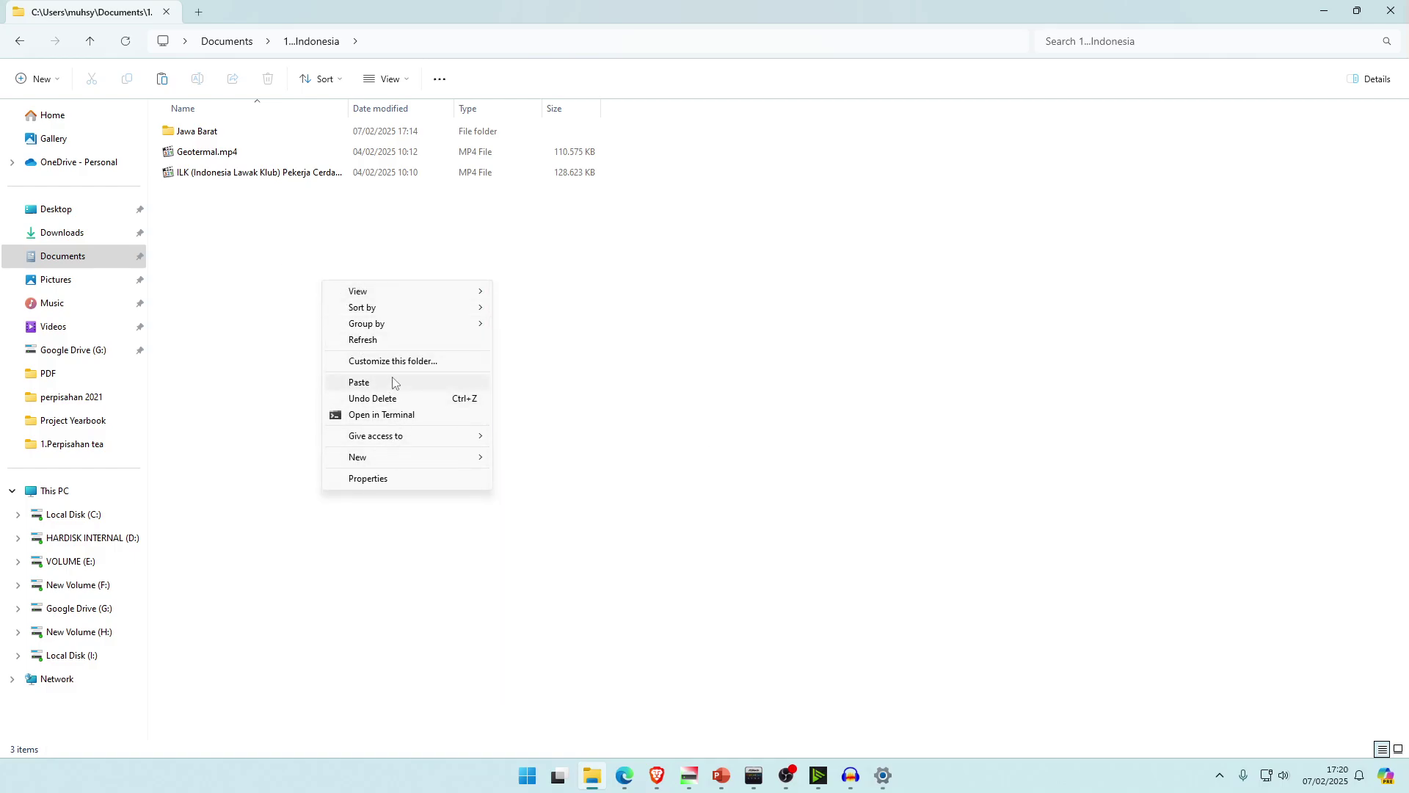
pyautogui.click(359, 383)
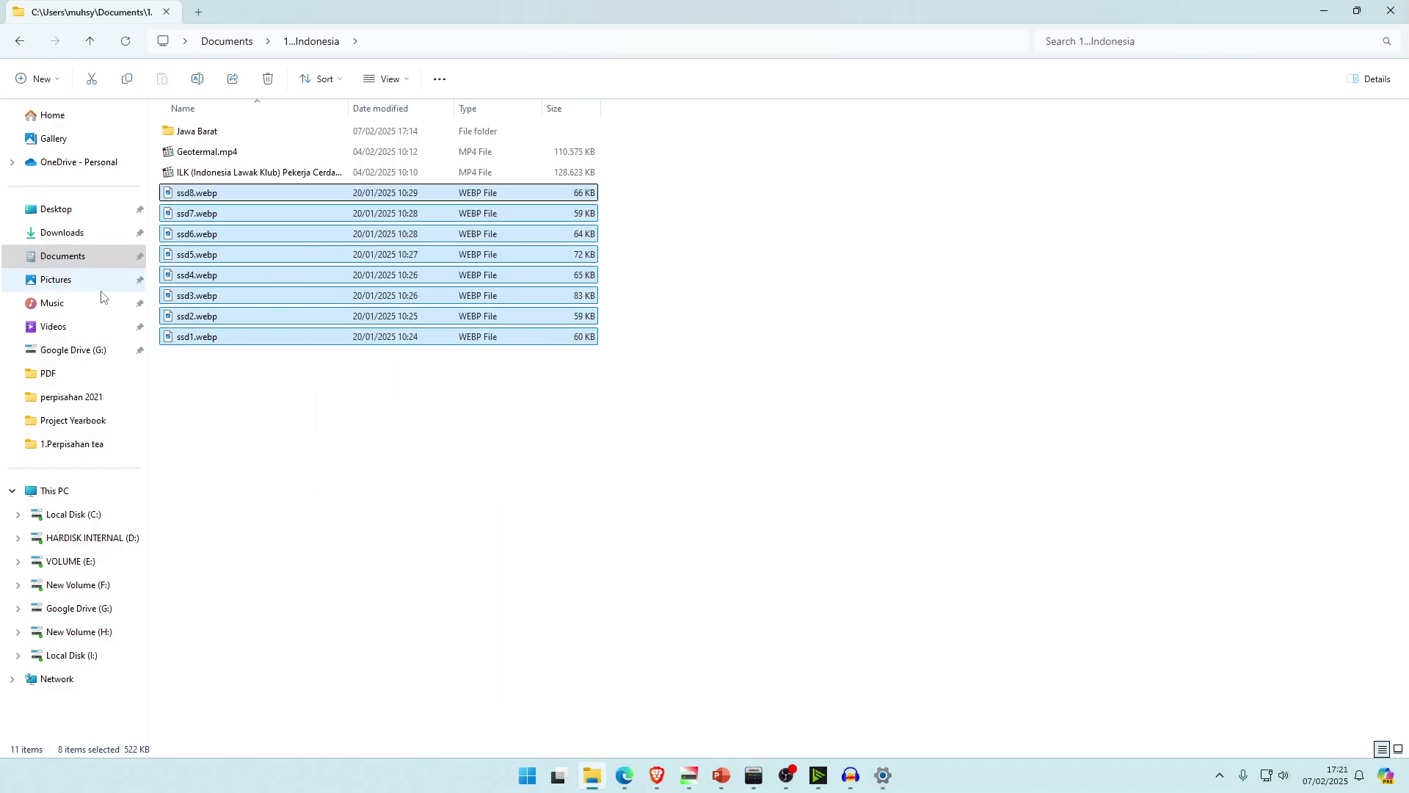
# - Check the Downloads folder for the moved ssd images and reopen the 1...Indonesia folder in Documents
pyautogui.click(72, 235)
pyautogui.scroll(-12, 322, 520)
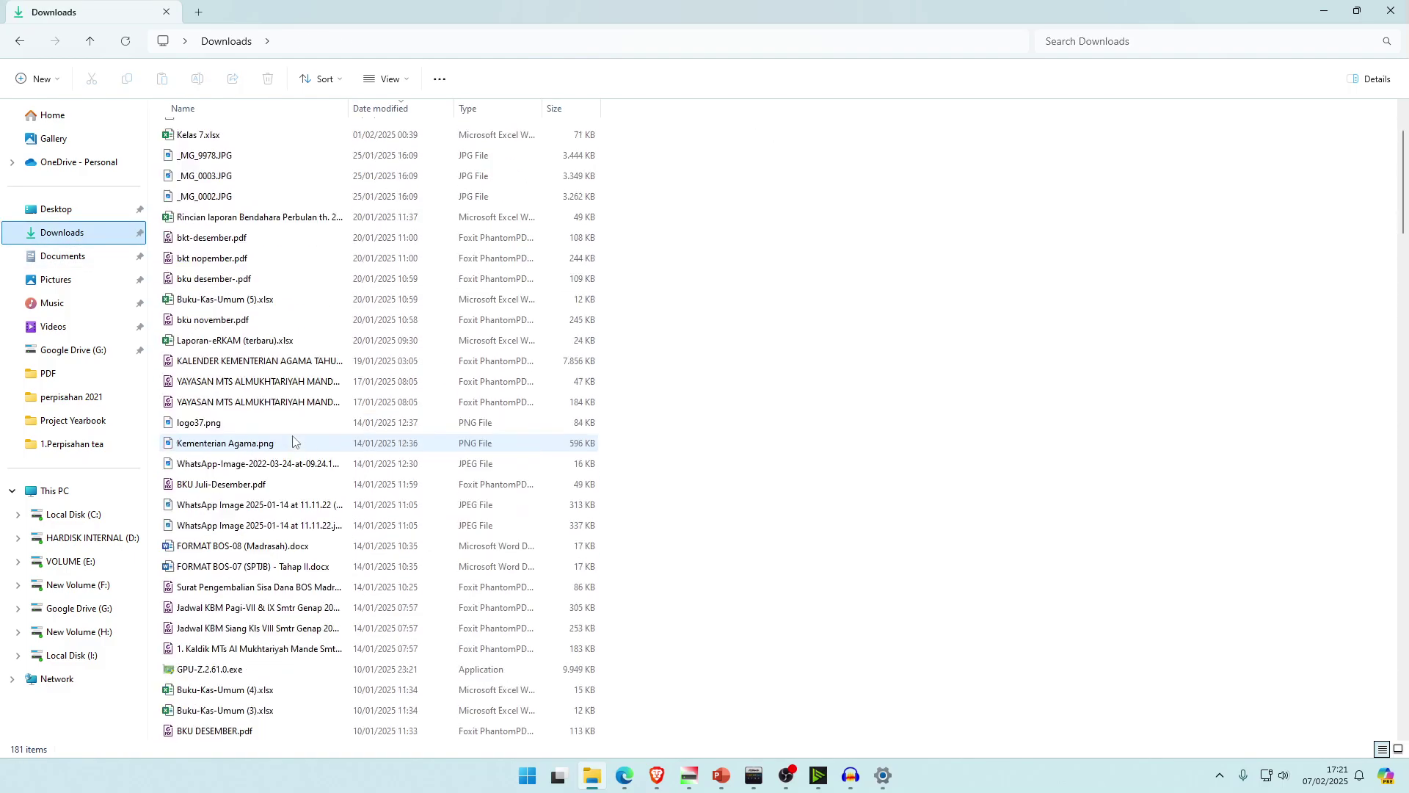
pyautogui.scroll(12, 293, 451)
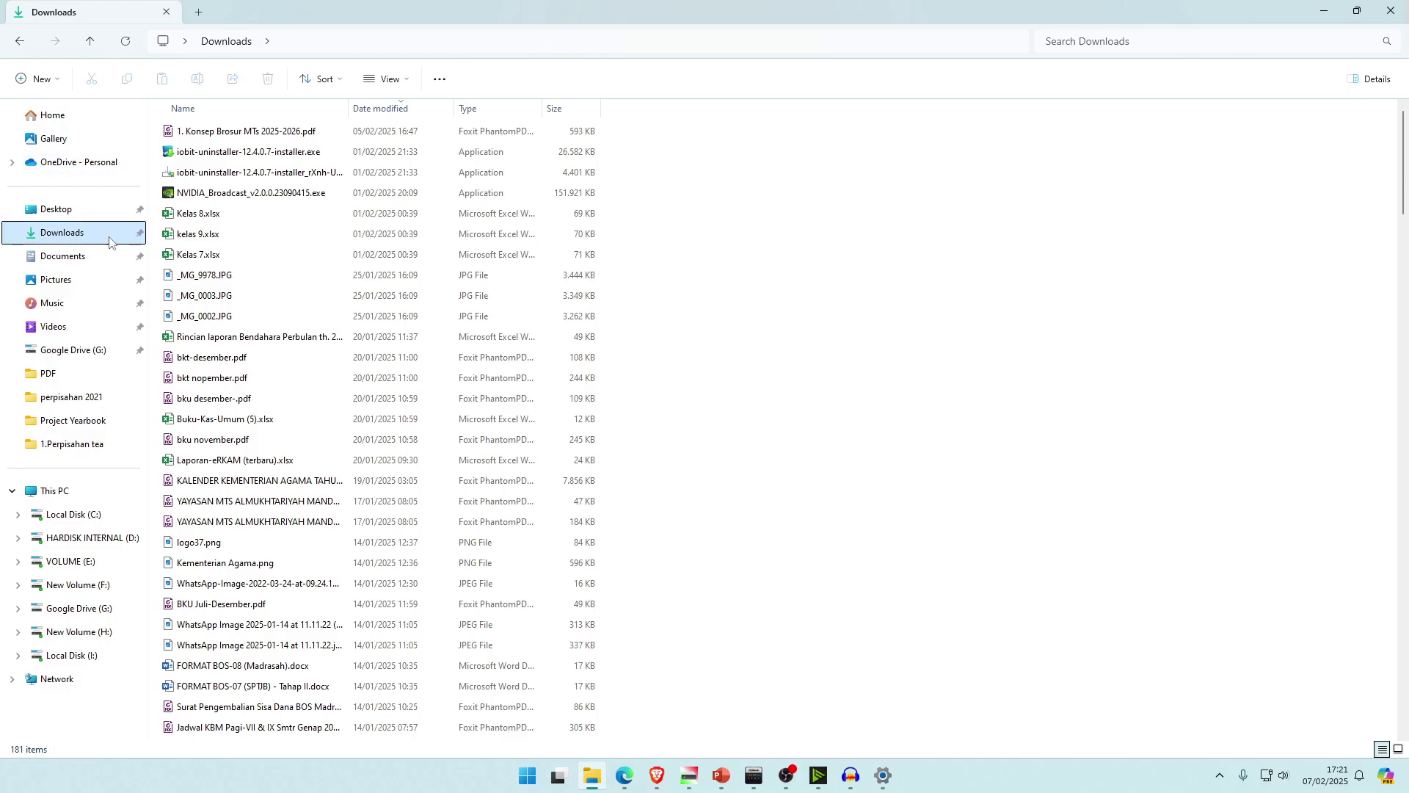
pyautogui.click(81, 211)
pyautogui.click(82, 256)
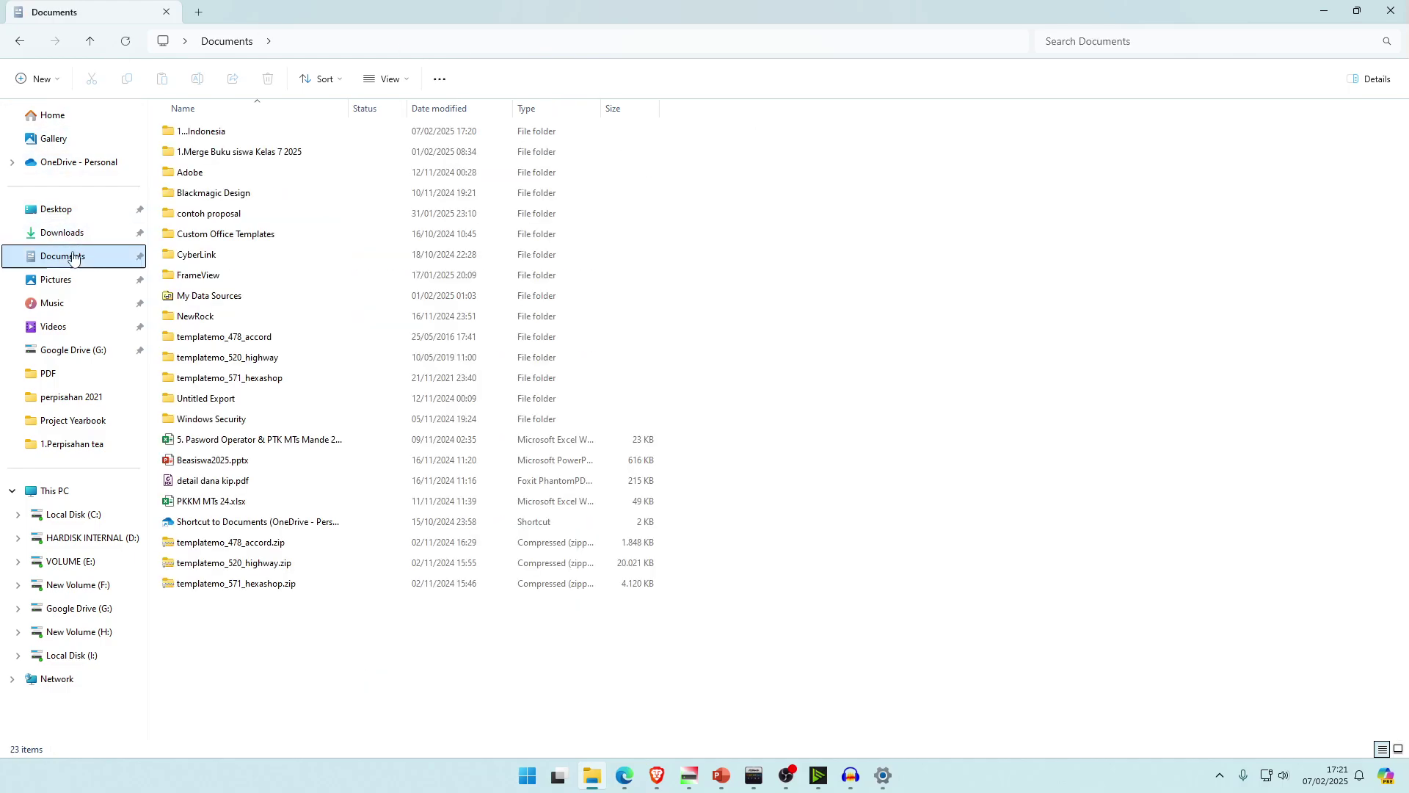
pyautogui.doubleClick(209, 134)
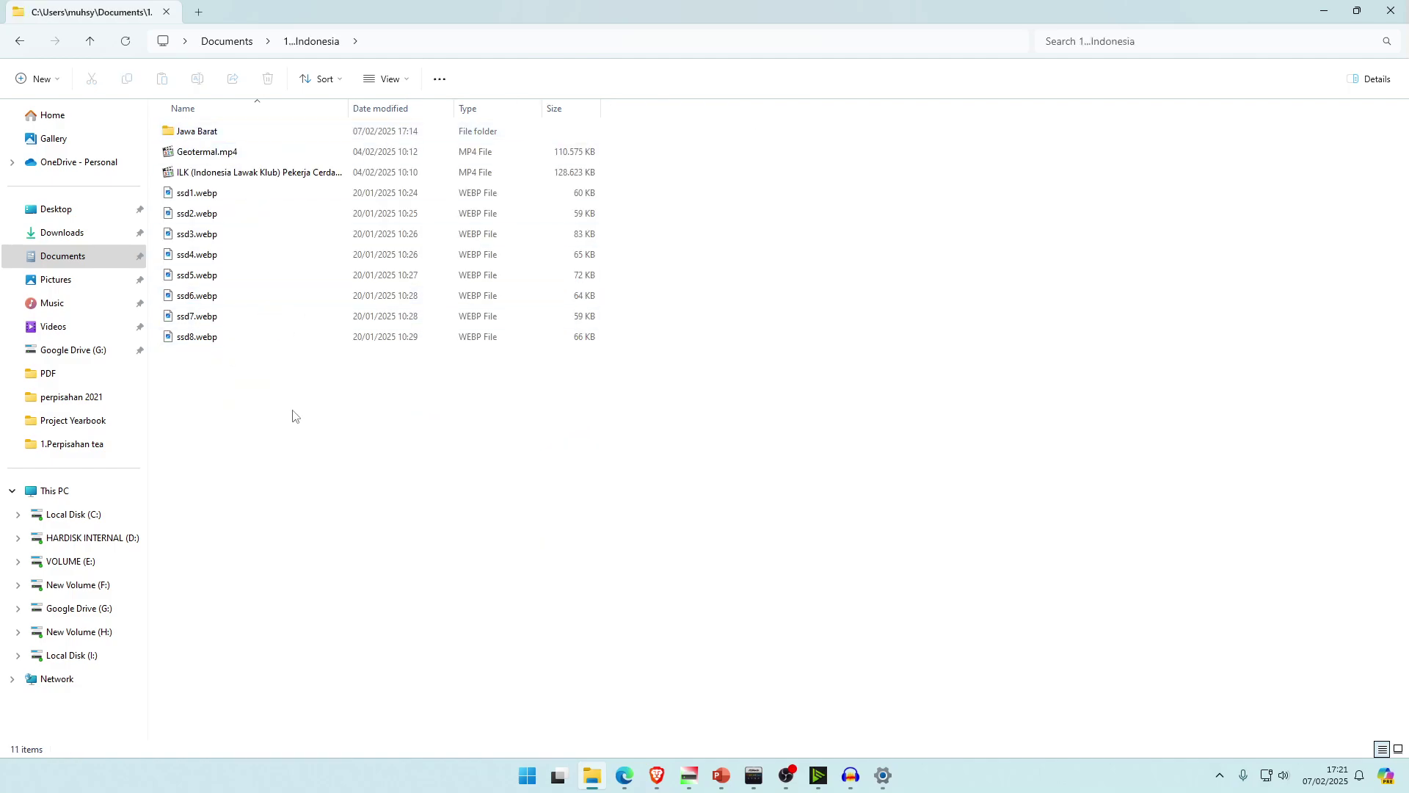
# - Demonstrate selecting all items in the 1...Indonesia folder at once, and clear the selection
pyautogui.moveTo(292, 417); pyautogui.dragTo(346, 400)
pyautogui.moveTo(1004, 200); pyautogui.dragTo(991, 431)
pyautogui.hotkey('ctrl', 'a')
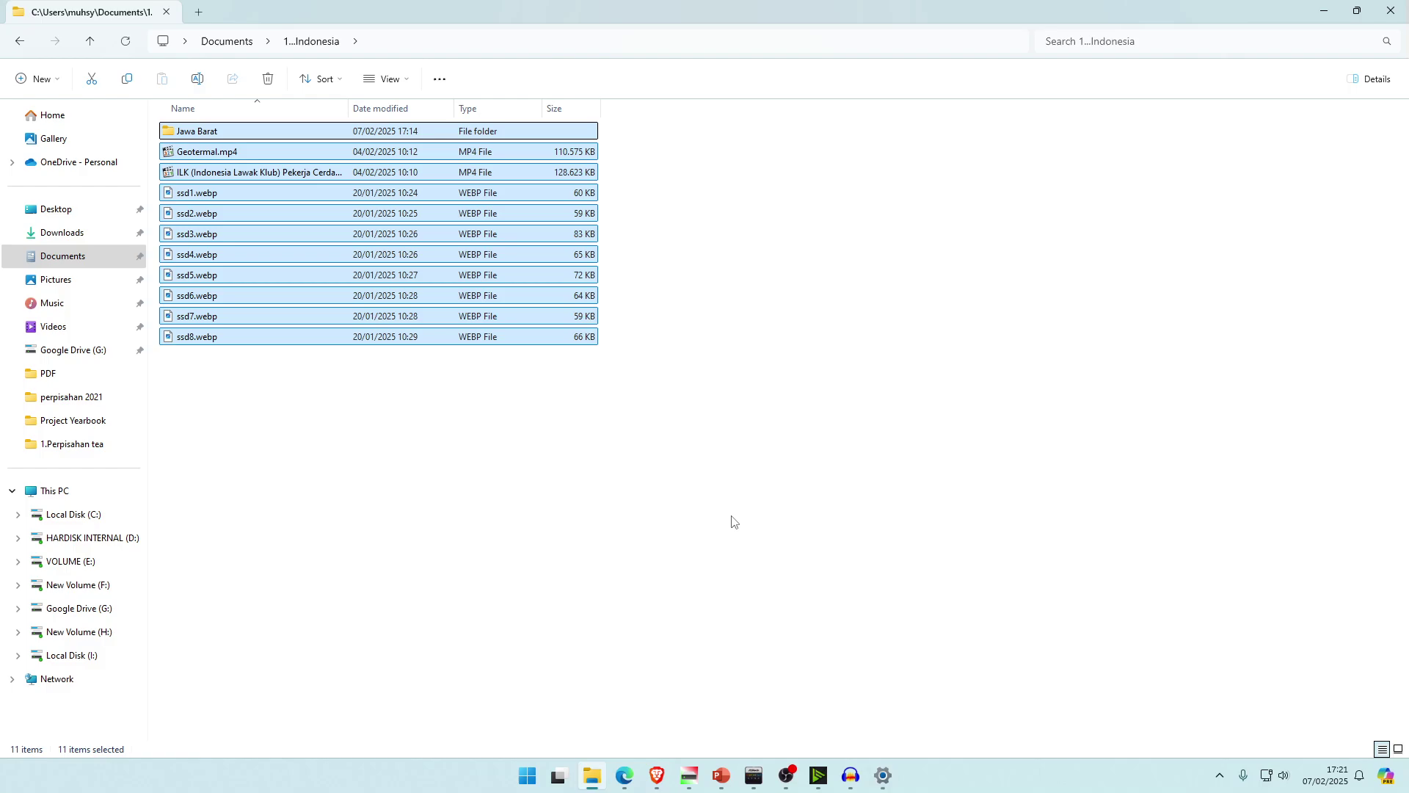
pyautogui.click(752, 535)
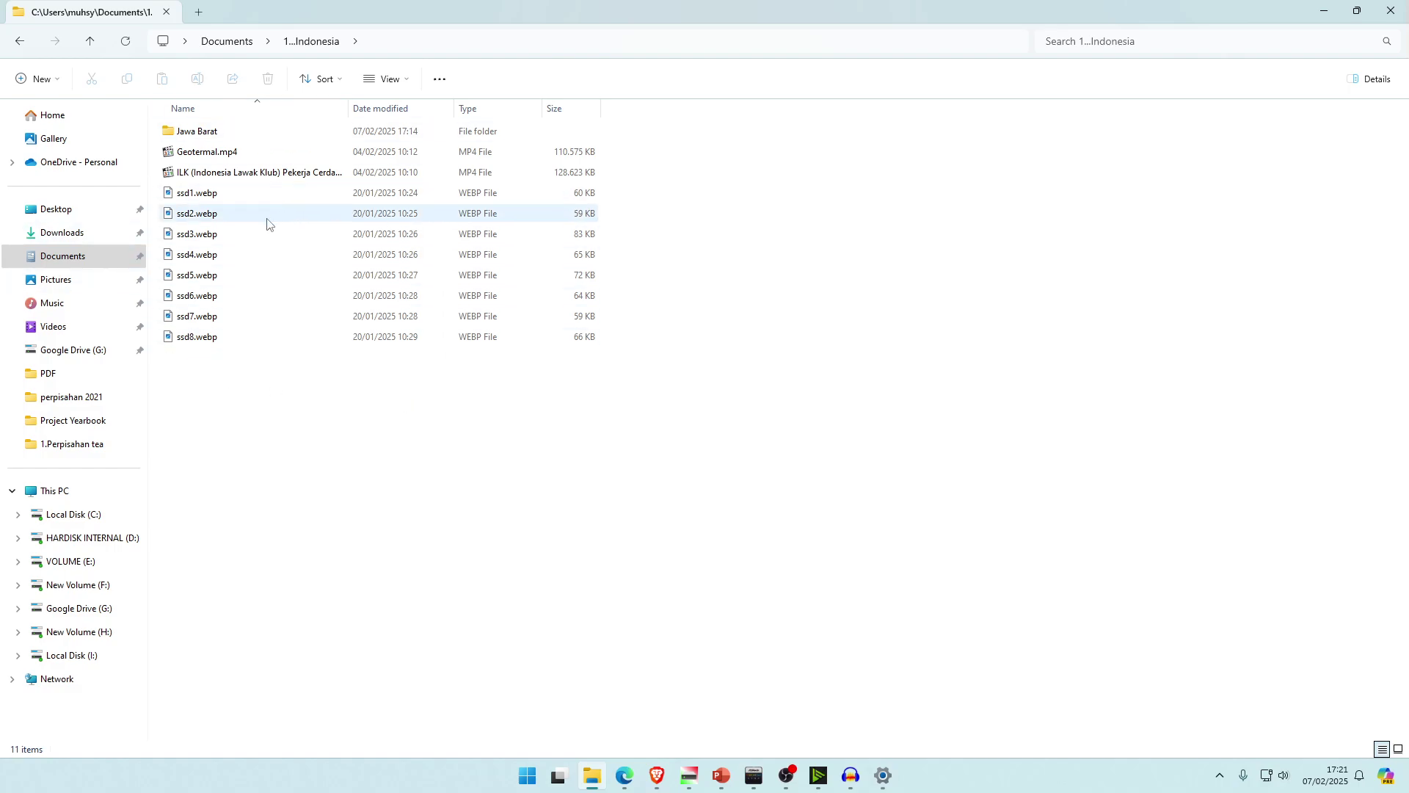
# - Switch between the Downloads and Documents folders to review their contents
pyautogui.click(82, 234)
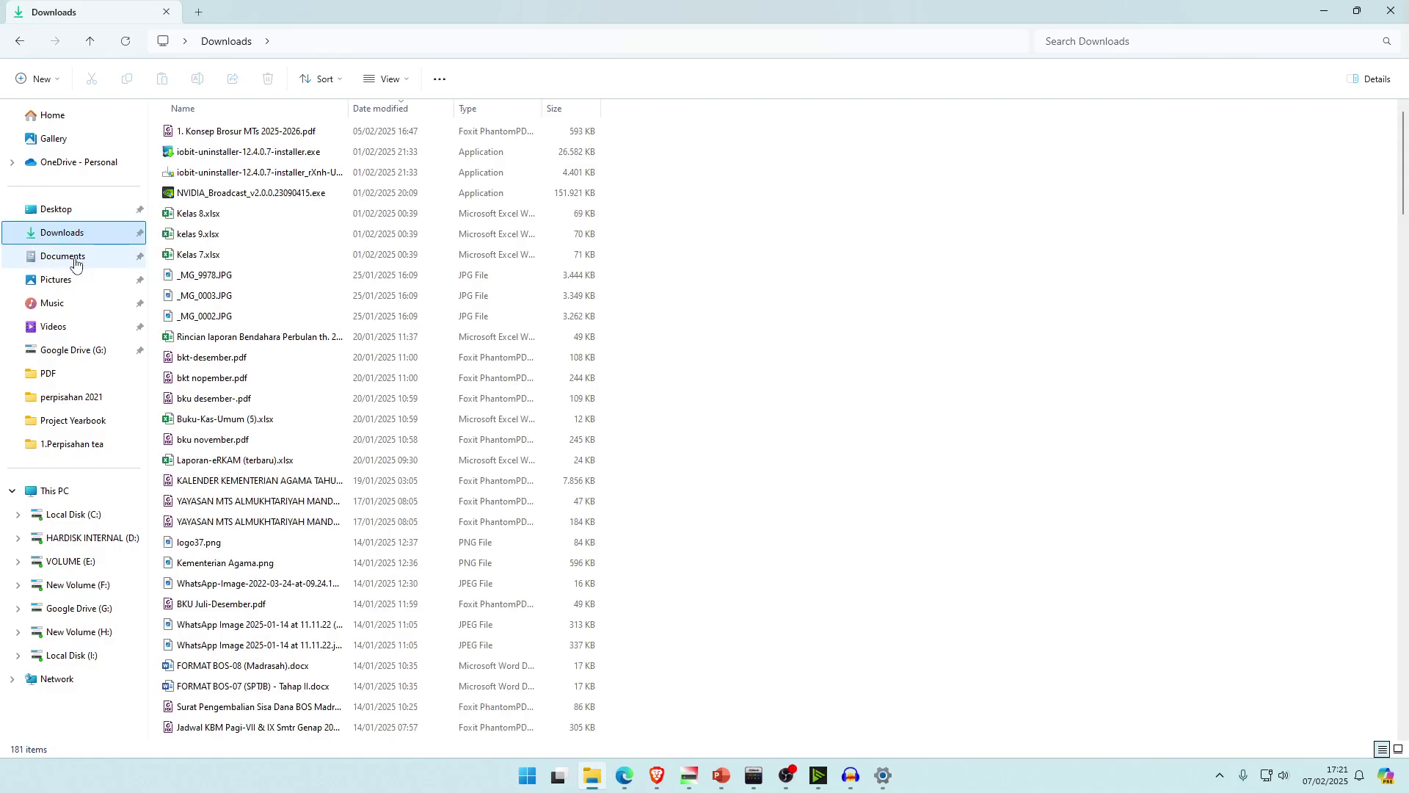
pyautogui.click(64, 266)
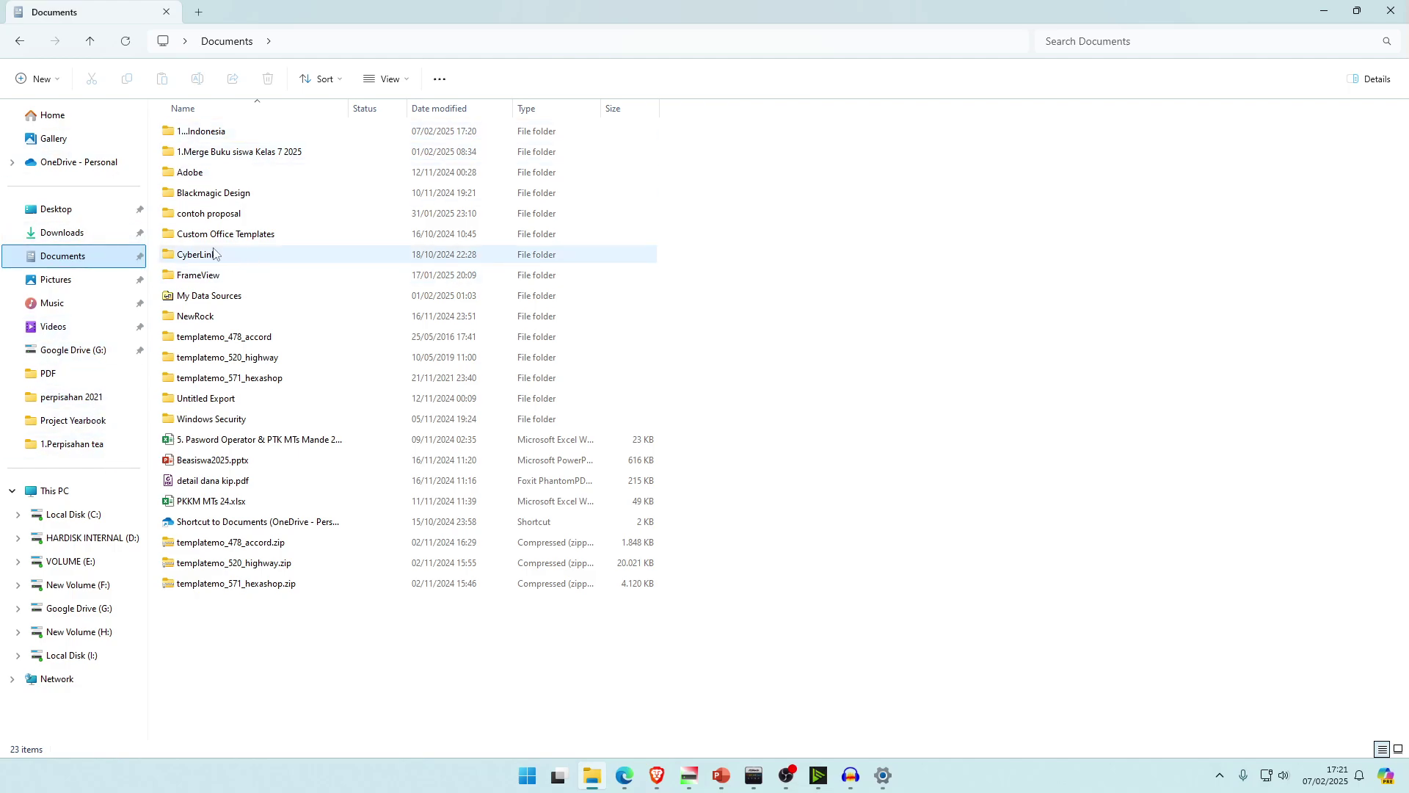
pyautogui.click(92, 234)
pyautogui.click(93, 255)
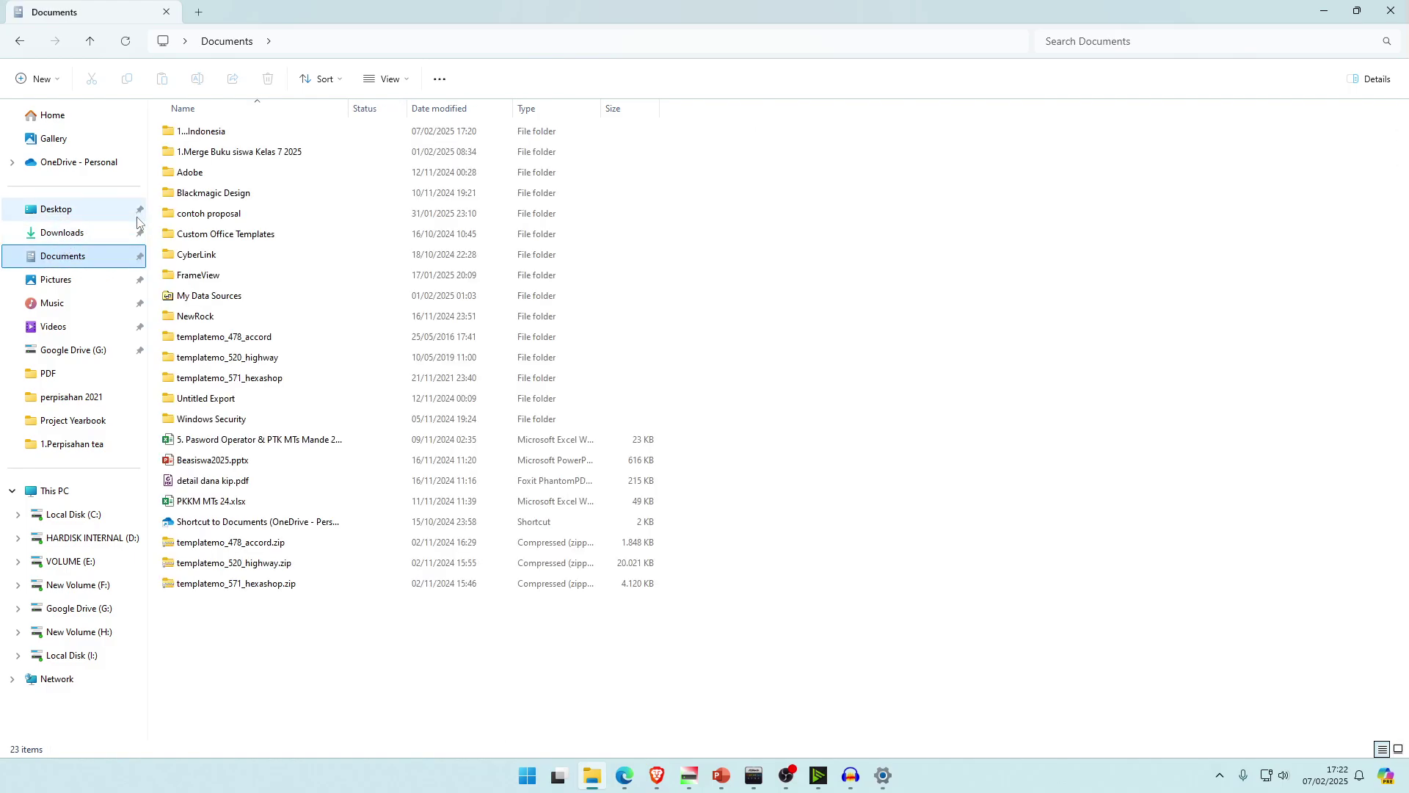
# - Move the images _MG_9978.JPG, _MG_0003.JPG and _MG_0002.JPG together from Downloads straight into Documents
pyautogui.click(109, 235)
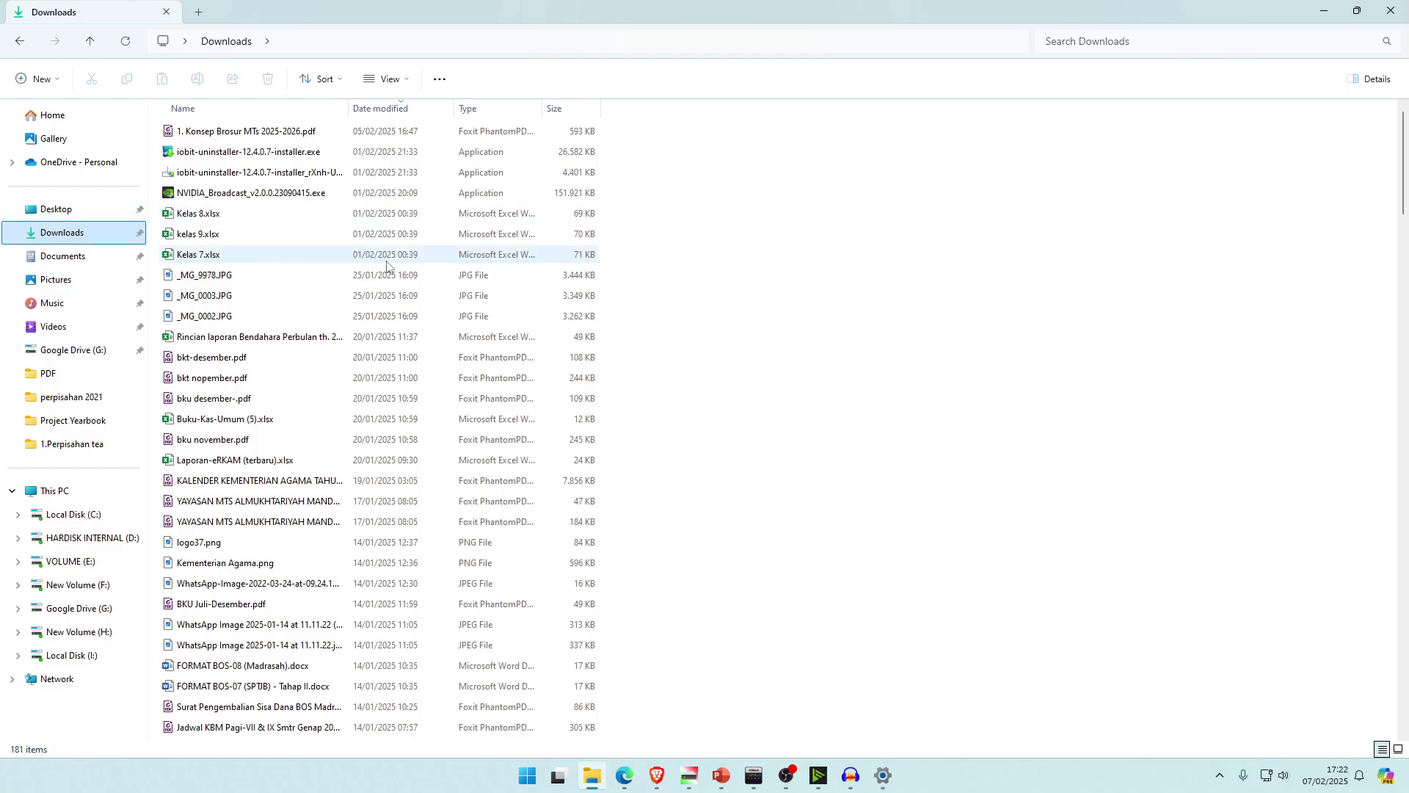
pyautogui.moveTo(671, 272); pyautogui.dragTo(337, 324)
pyautogui.moveTo(234, 282); pyautogui.dragTo(558, 276)
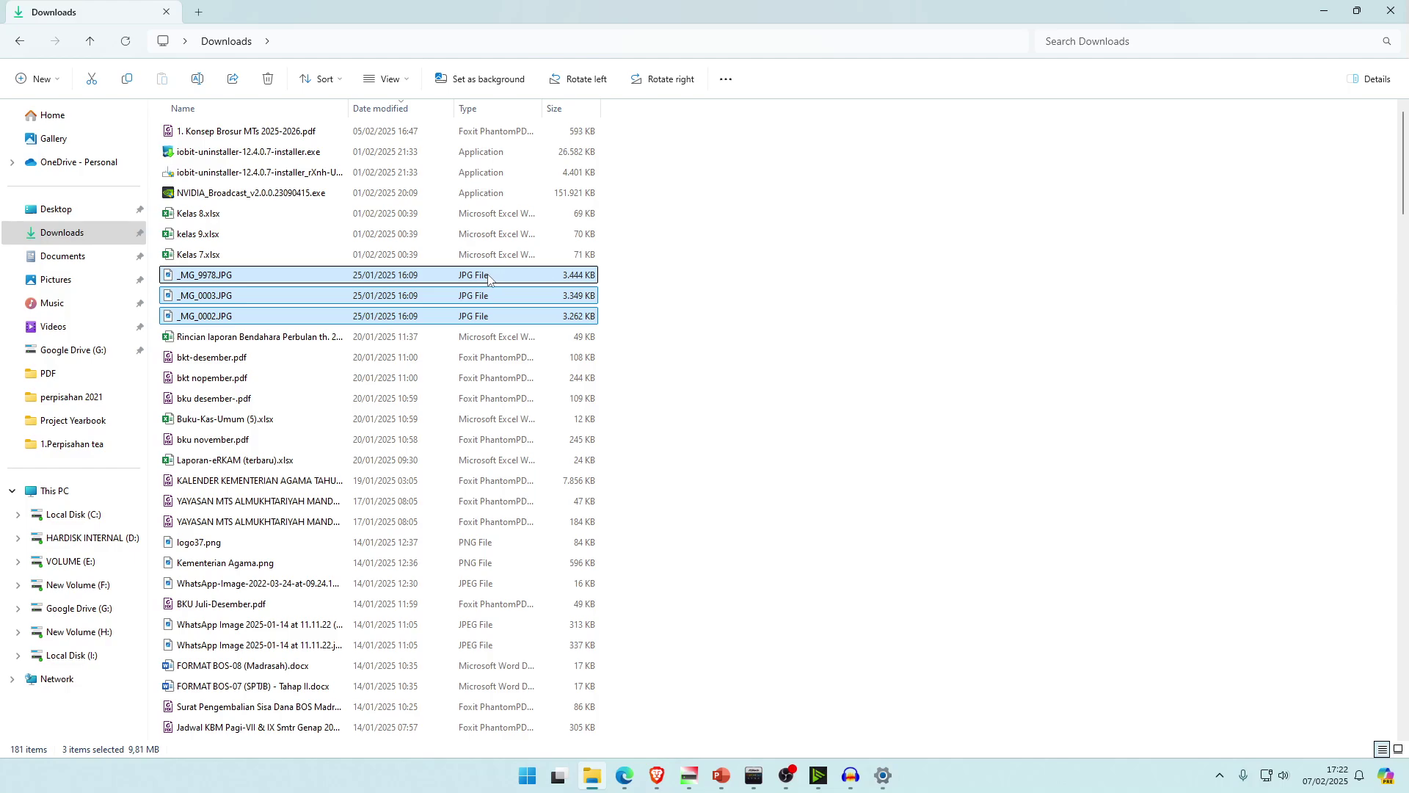
pyautogui.moveTo(488, 278); pyautogui.dragTo(46, 266)
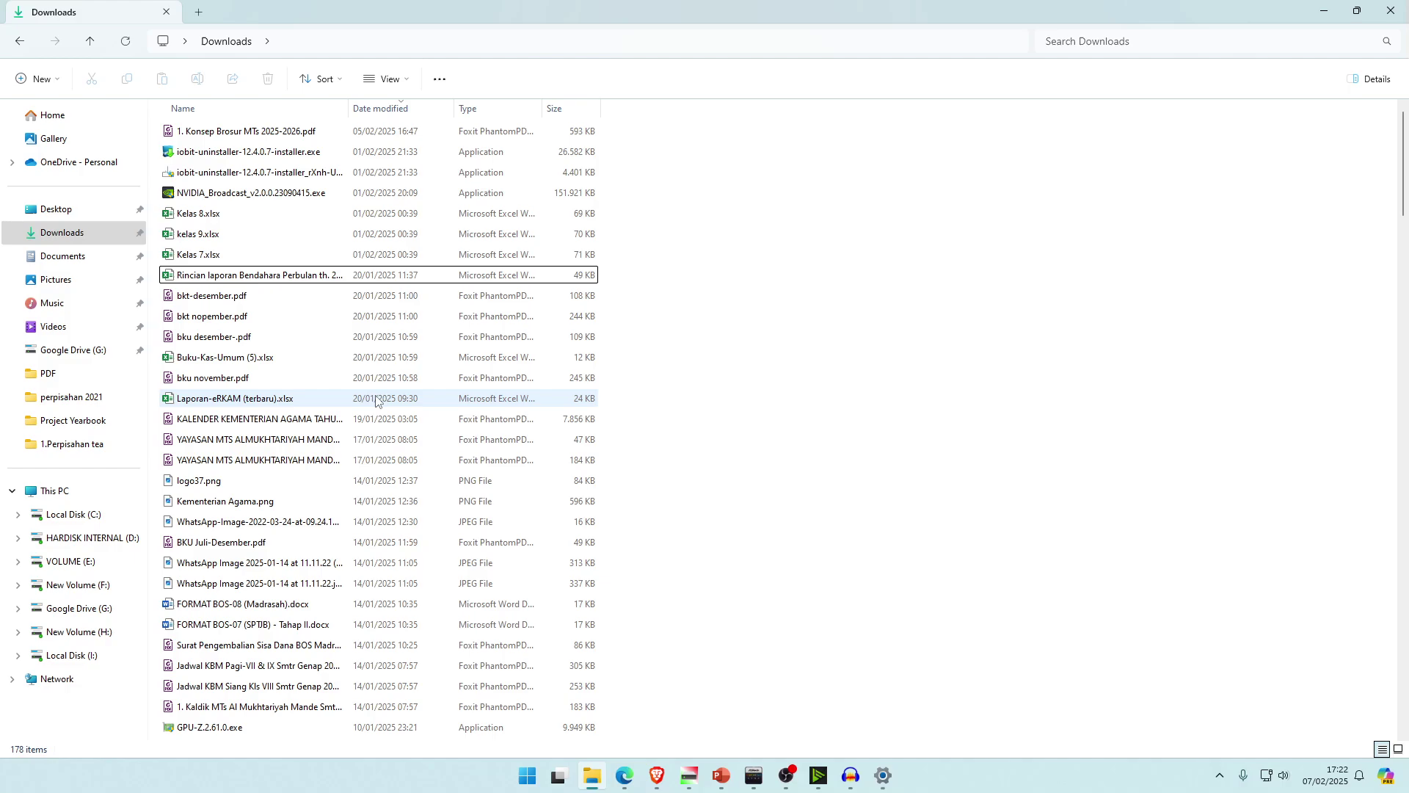
# - Move the three _MG JPG images together from the Documents folder into its 1...Indonesia subfolder
pyautogui.click(100, 268)
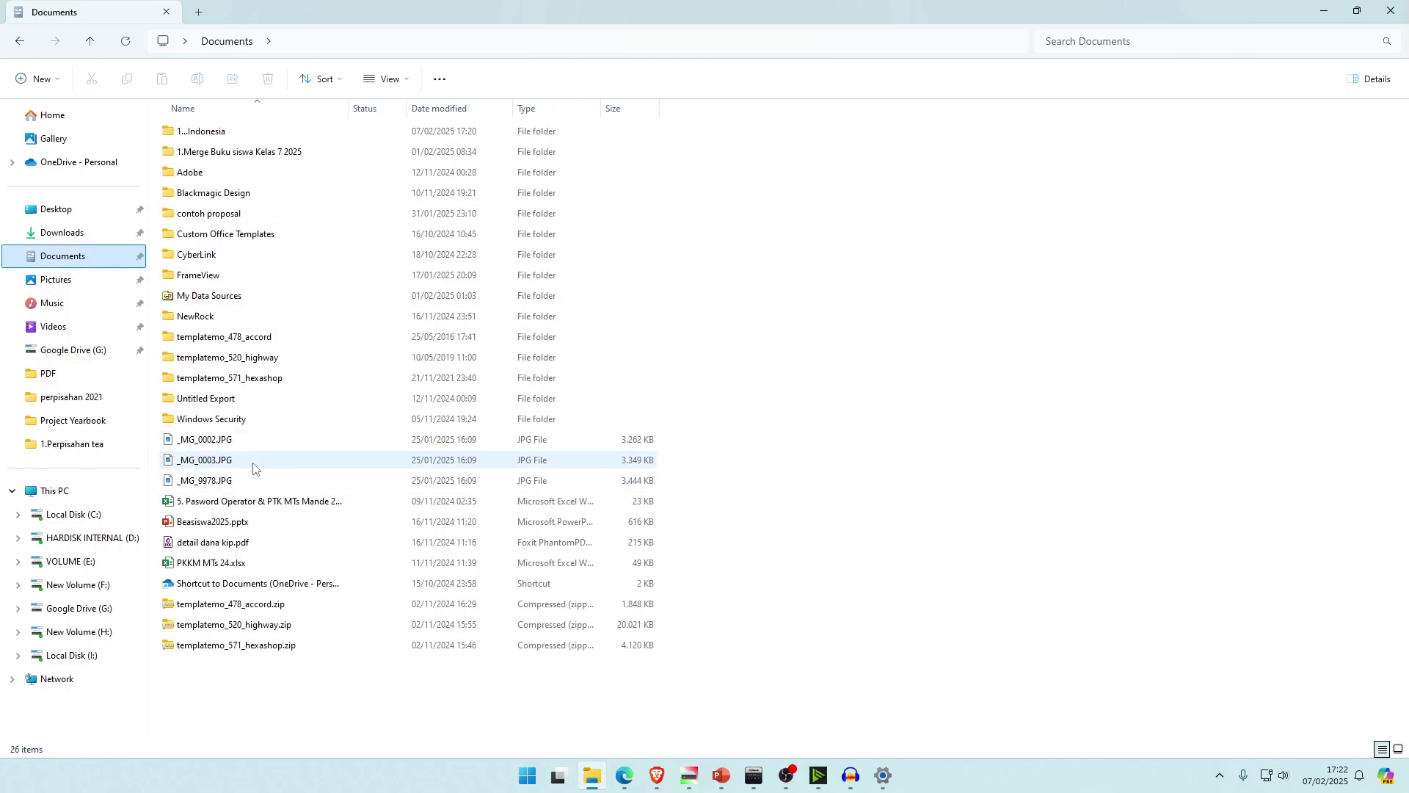
pyautogui.moveTo(693, 445); pyautogui.dragTo(486, 501)
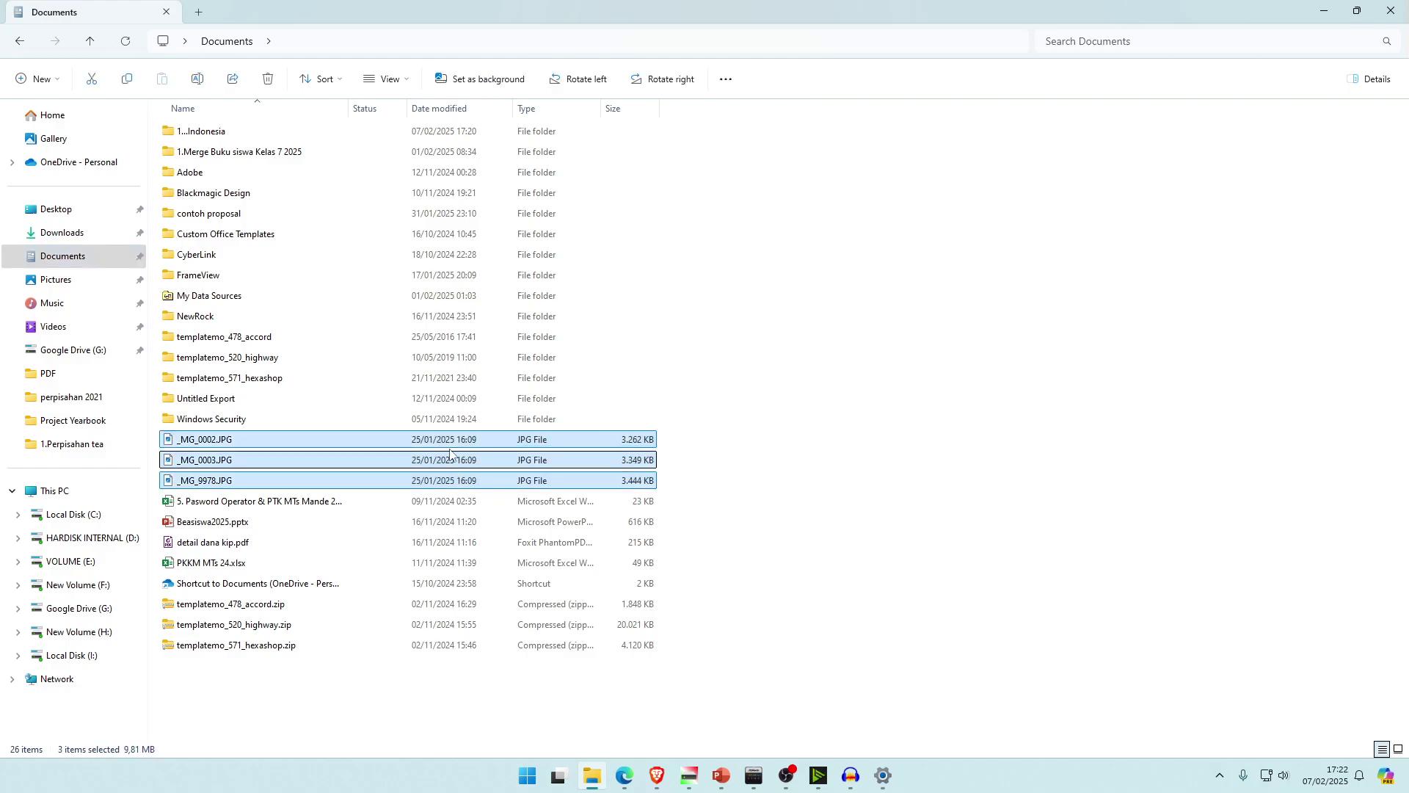
pyautogui.moveTo(439, 444); pyautogui.dragTo(230, 140)
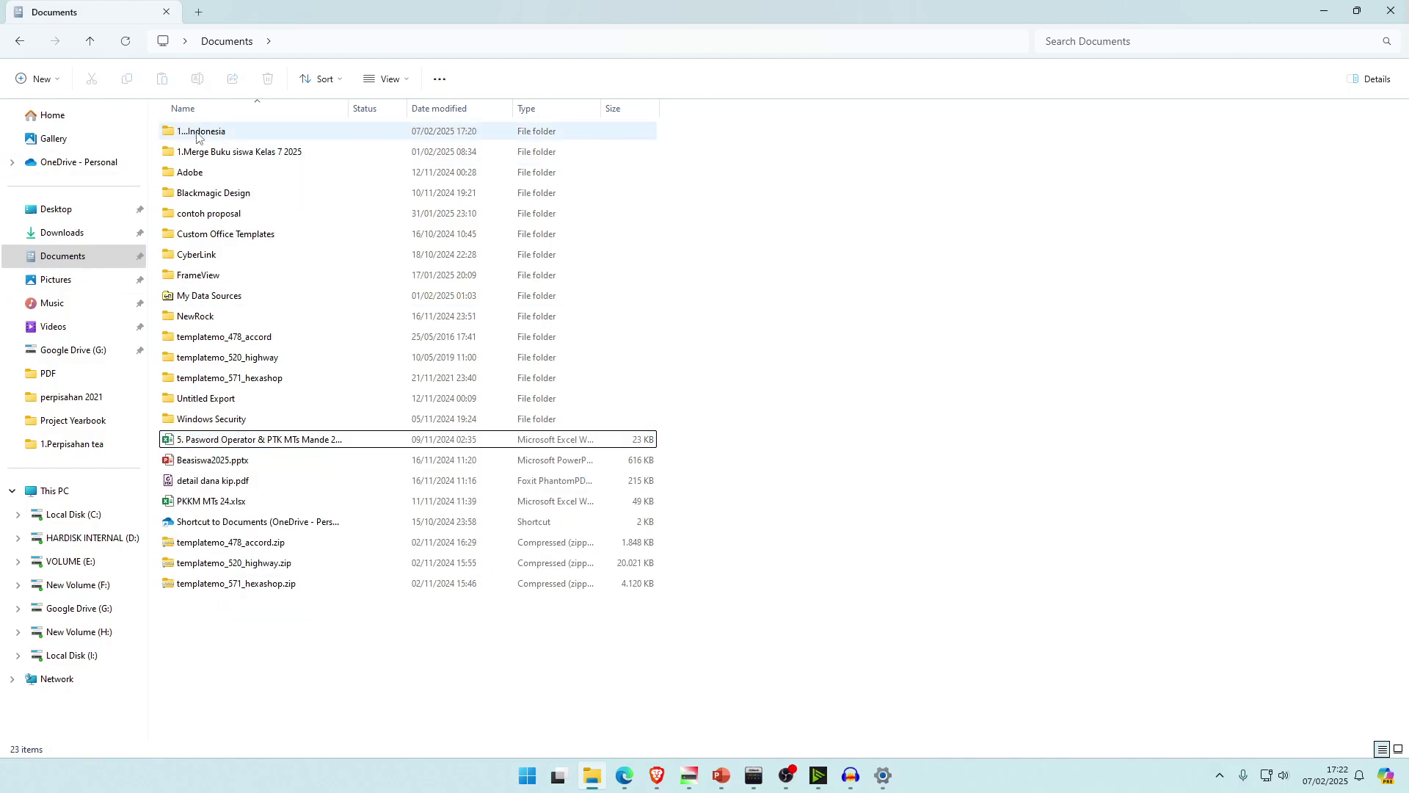
# - Open the 1...Indonesia folder and demonstrate selecting different groups of adjacent files, leaving nothing selected
pyautogui.doubleClick(197, 138)
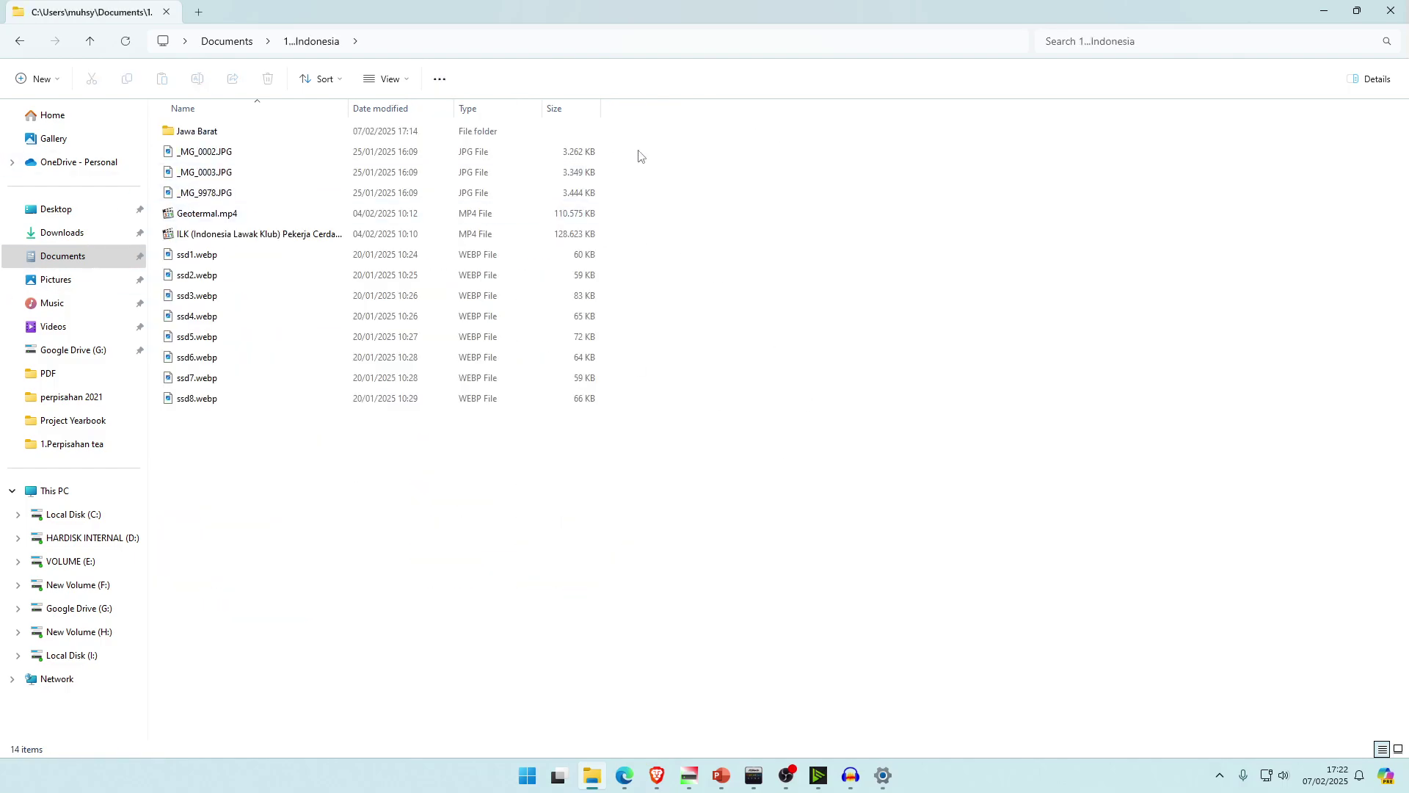
pyautogui.moveTo(638, 151); pyautogui.dragTo(390, 212)
pyautogui.click(825, 297)
pyautogui.moveTo(821, 137); pyautogui.dragTo(199, 533)
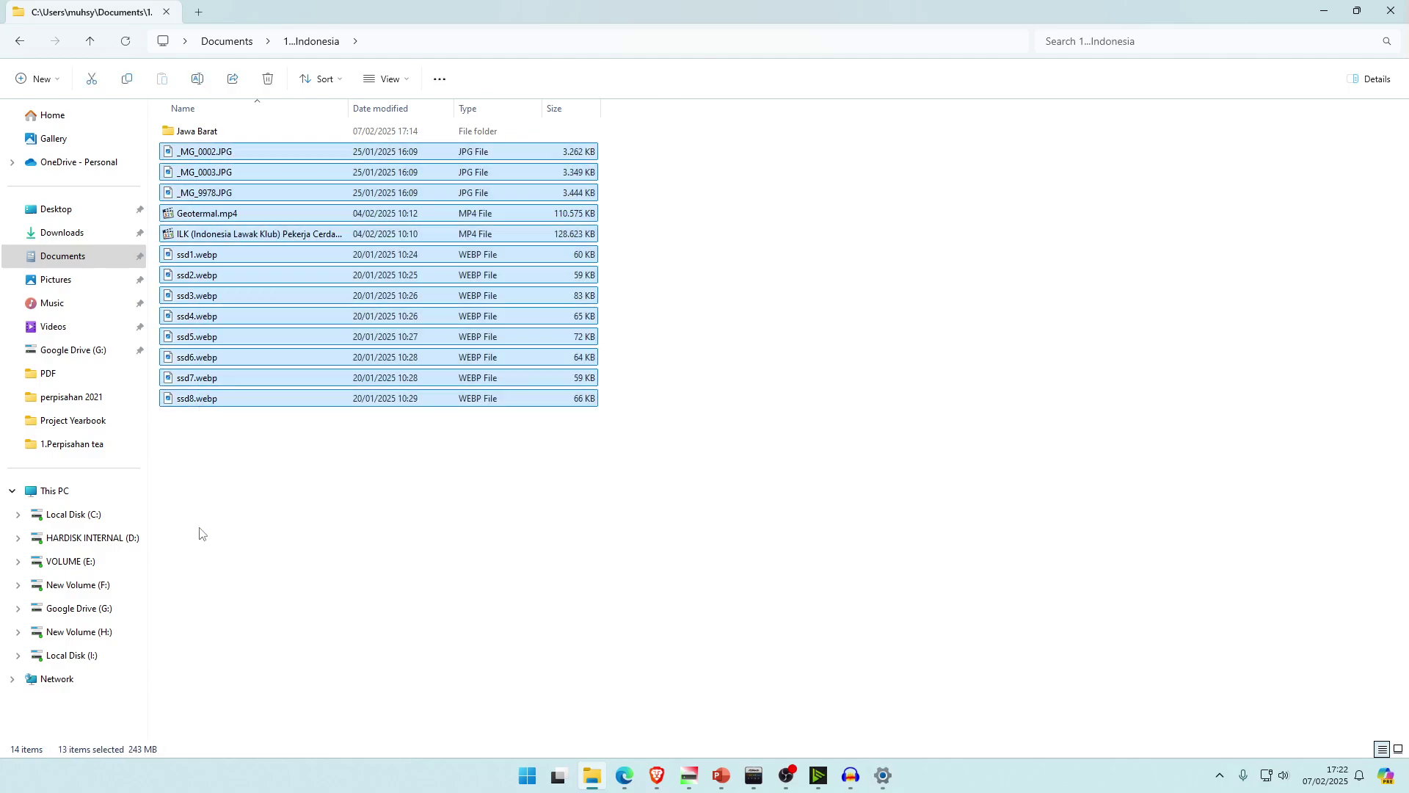
pyautogui.moveTo(782, 183); pyautogui.dragTo(242, 477)
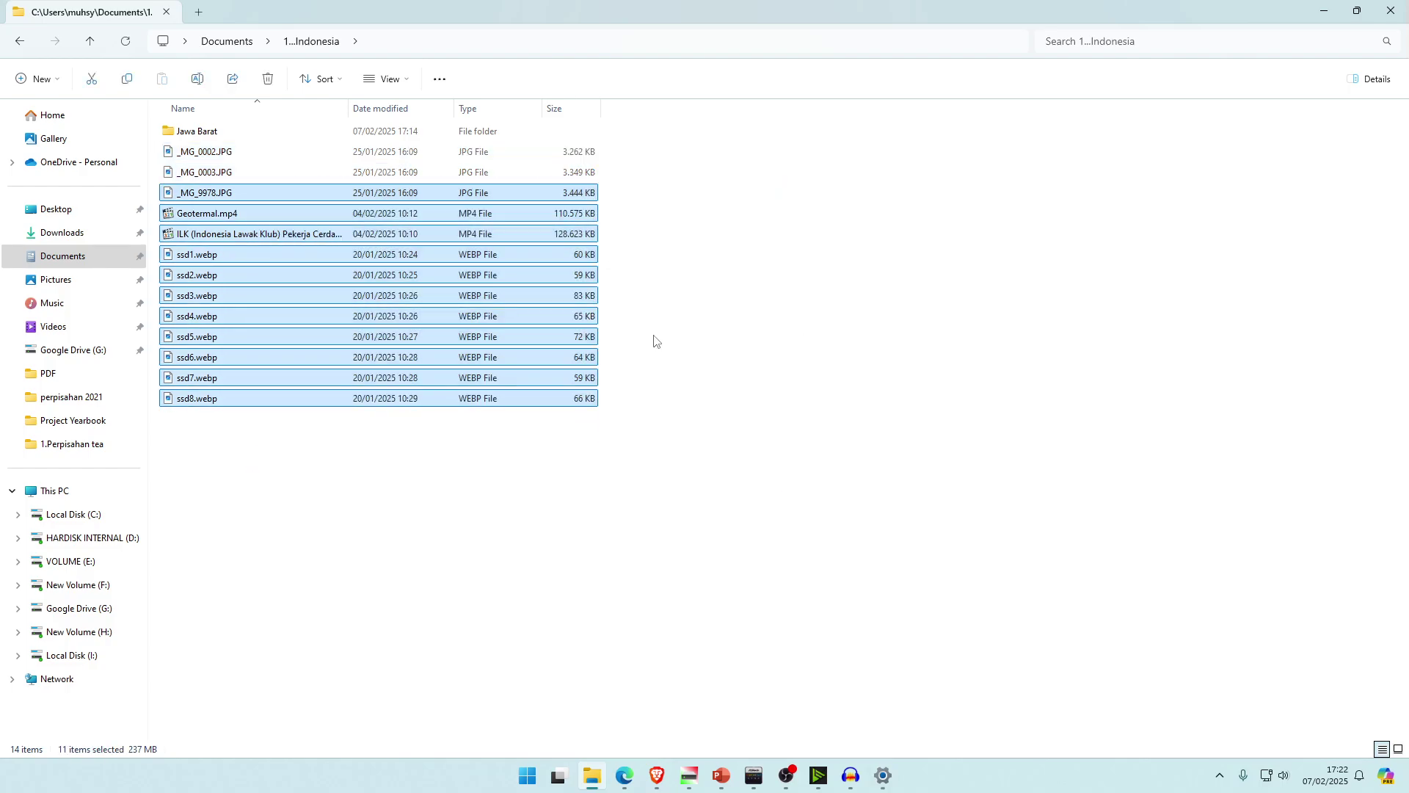
pyautogui.click(716, 387)
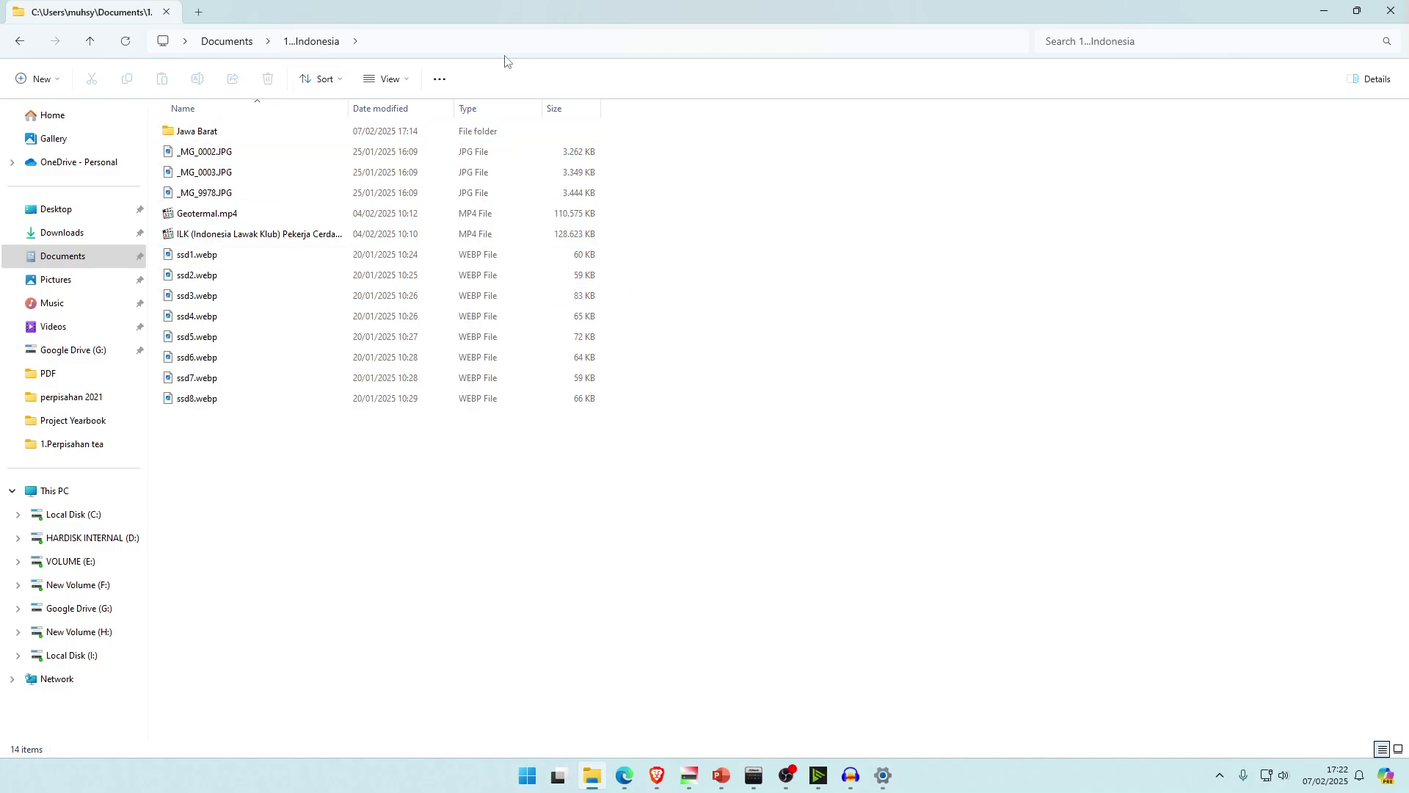
# - Display the 1...Indonesia folder contents as small icons, and switch them to extra large icons
pyautogui.click(401, 85)
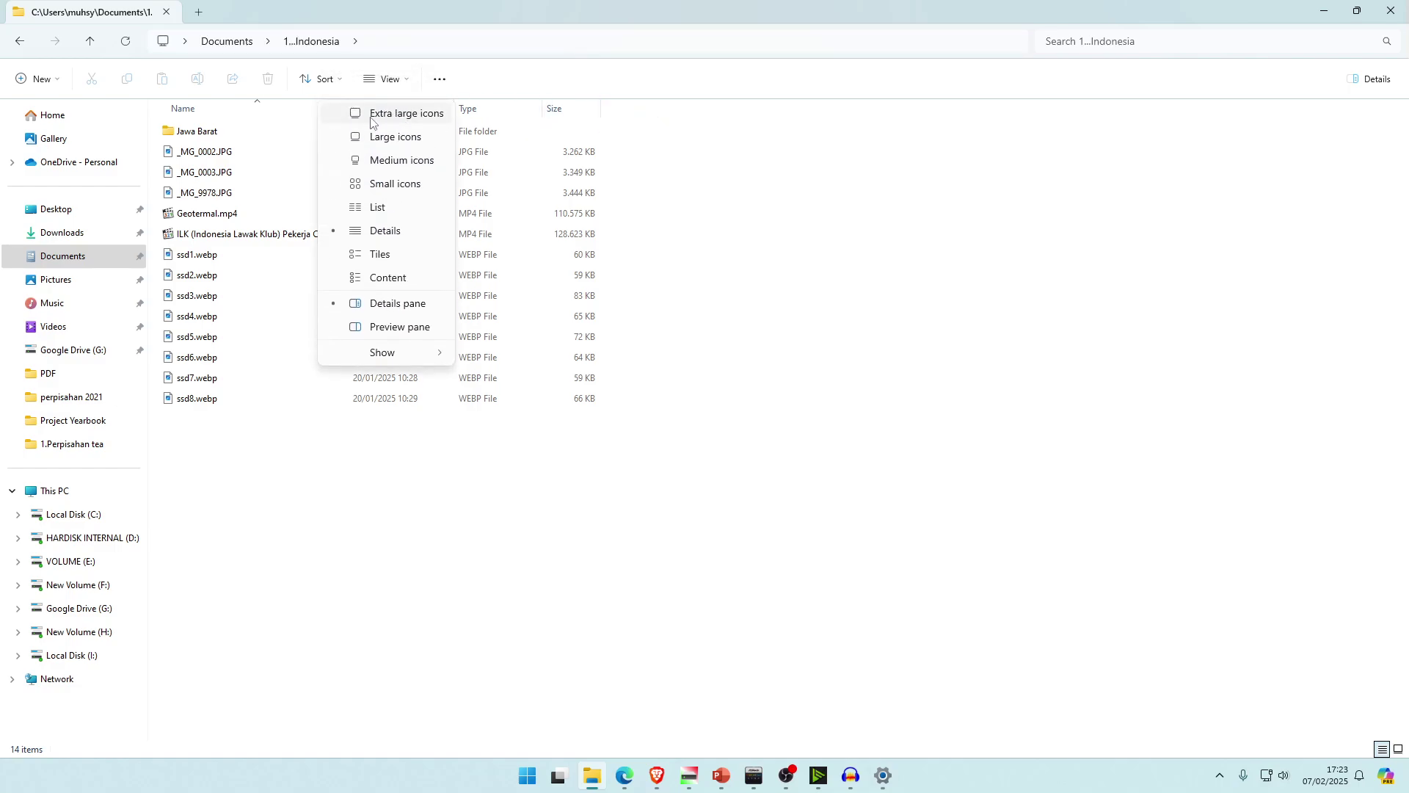
pyautogui.click(395, 192)
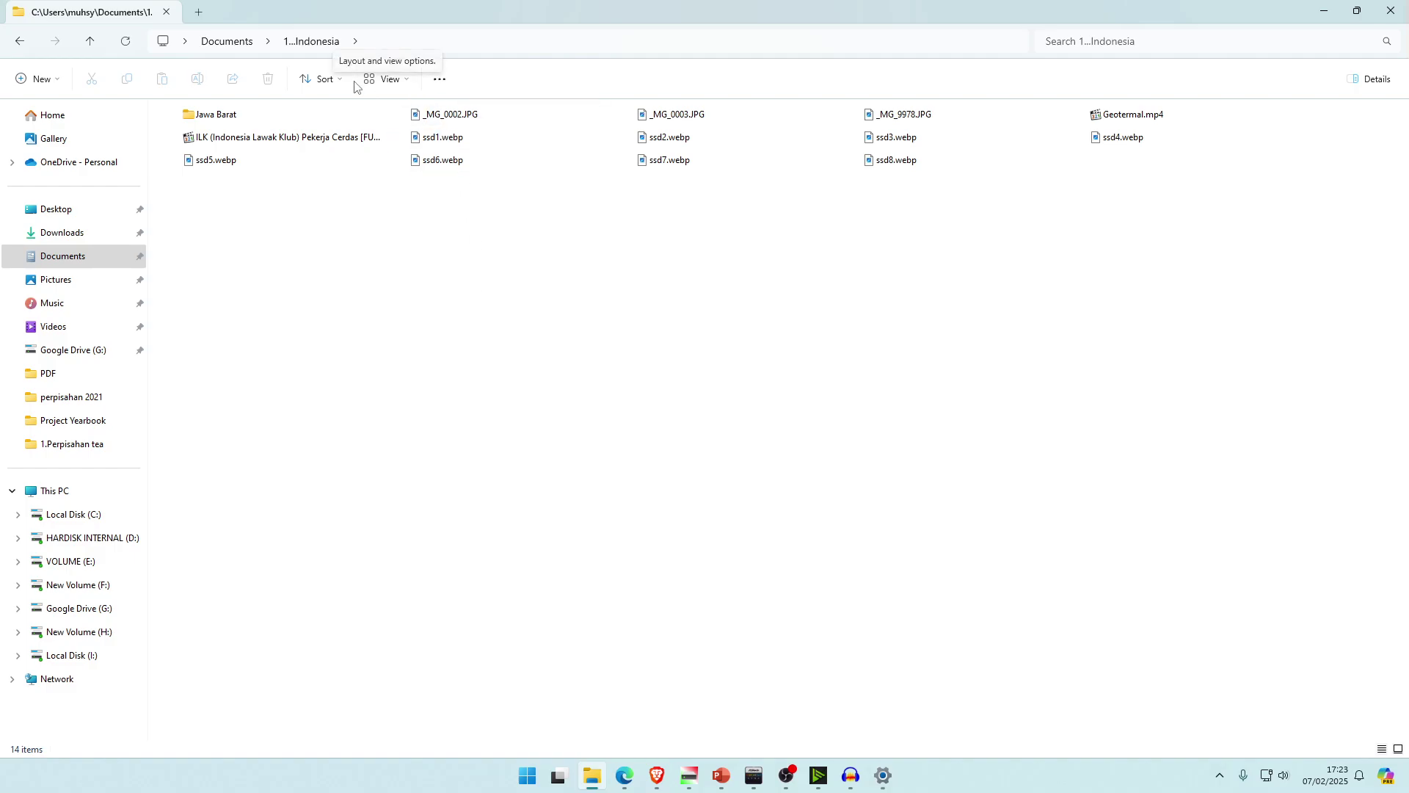
pyautogui.click(385, 78)
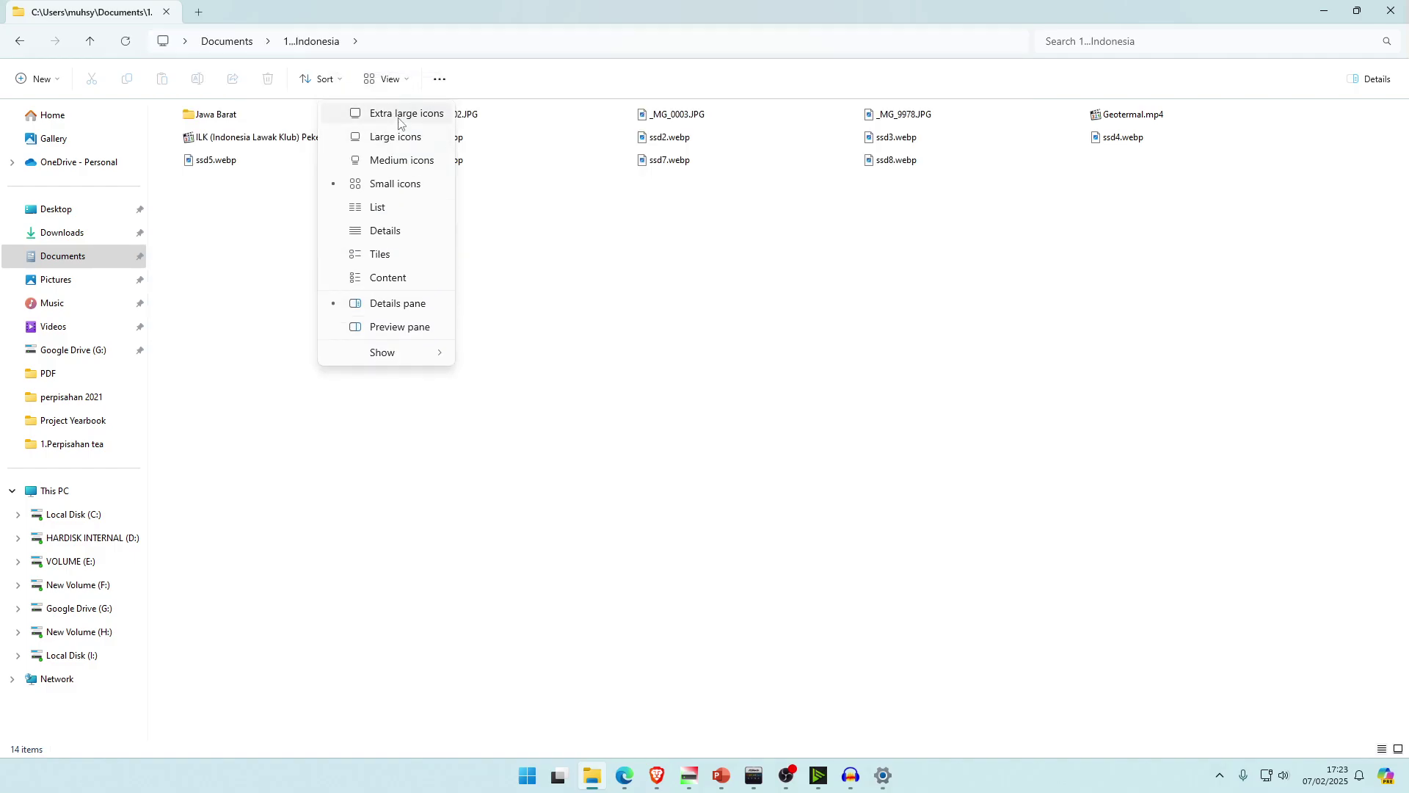
pyautogui.click(401, 120)
pyautogui.hotkey('alt', 'd')
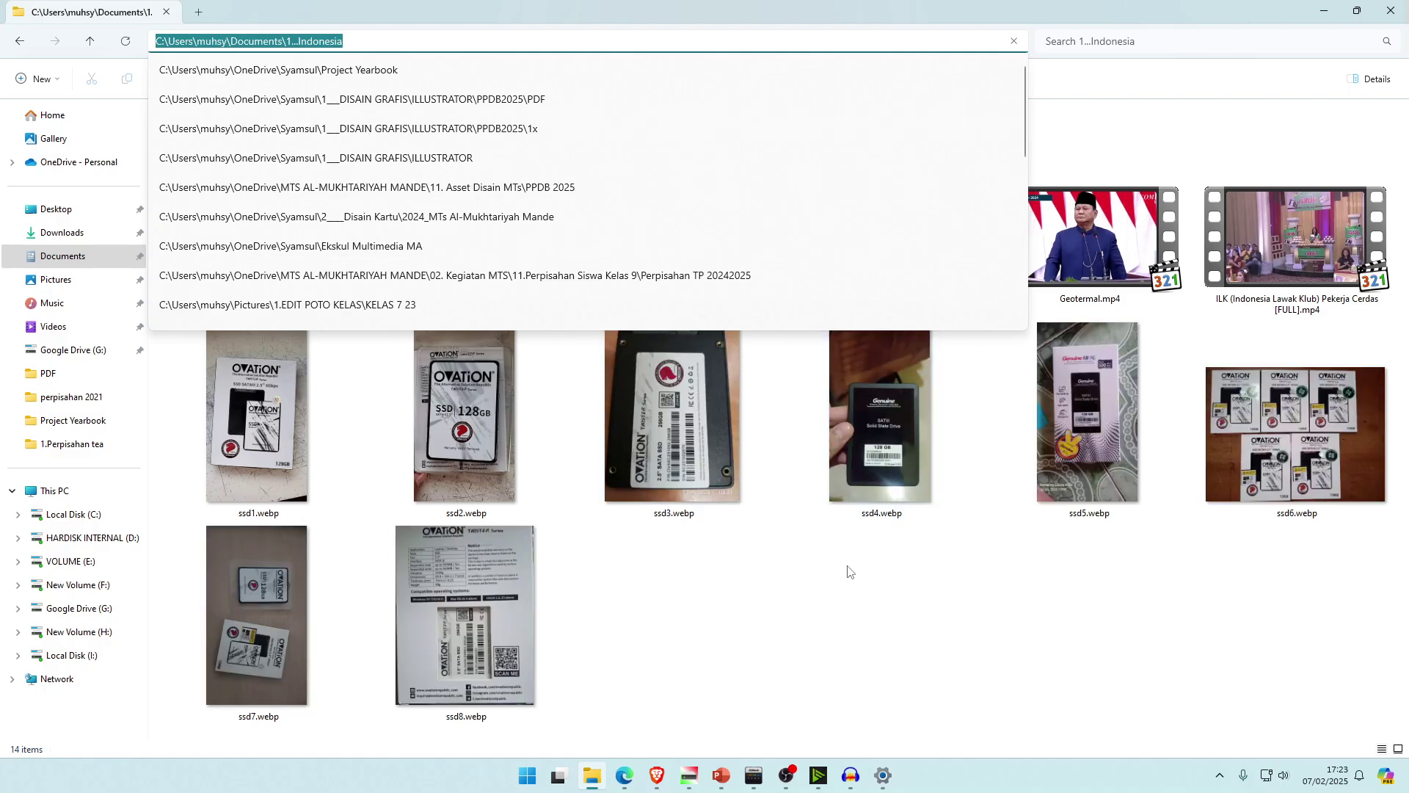
pyautogui.click(849, 641)
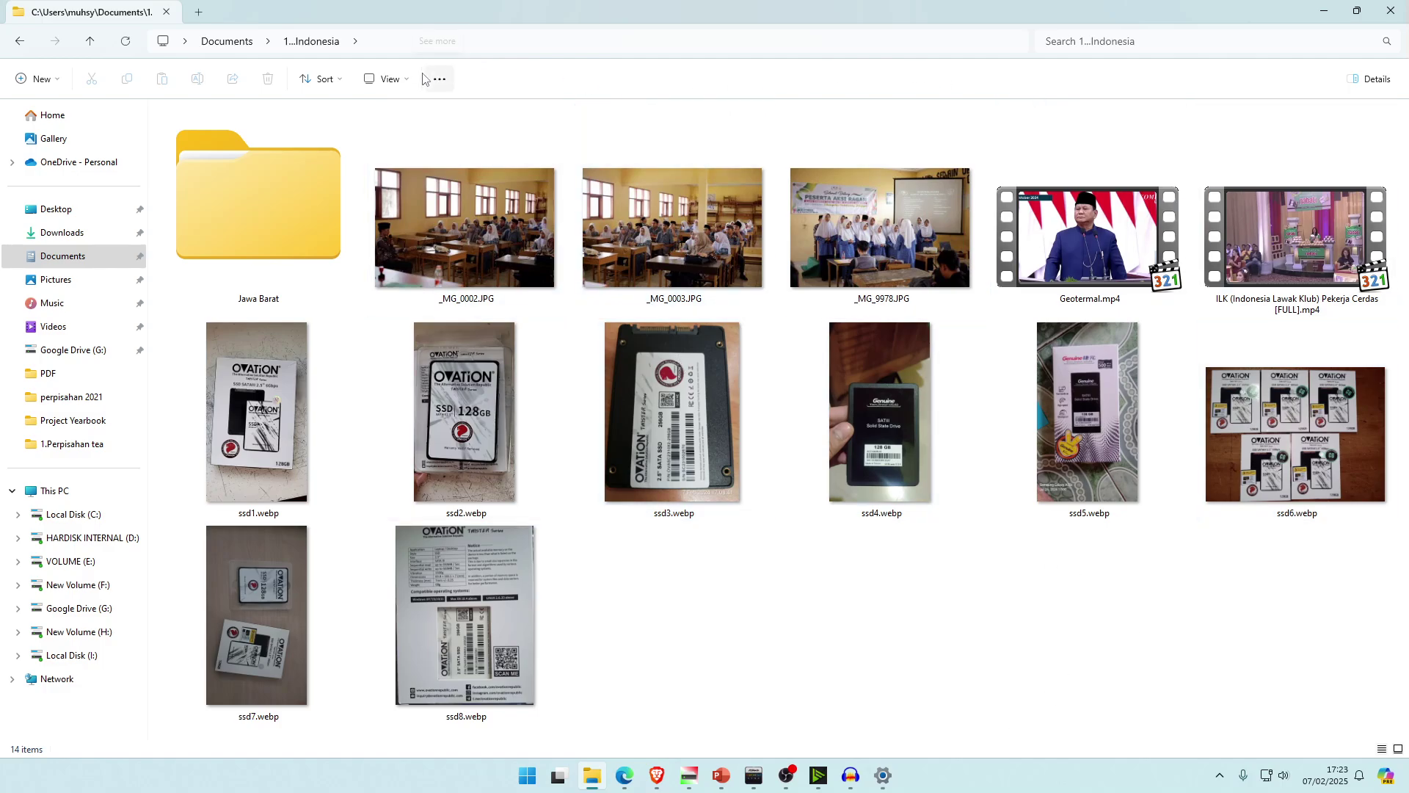
# - Switch the 1...Indonesia folder between the Details and Content layouts, ending in Details
pyautogui.click(389, 79)
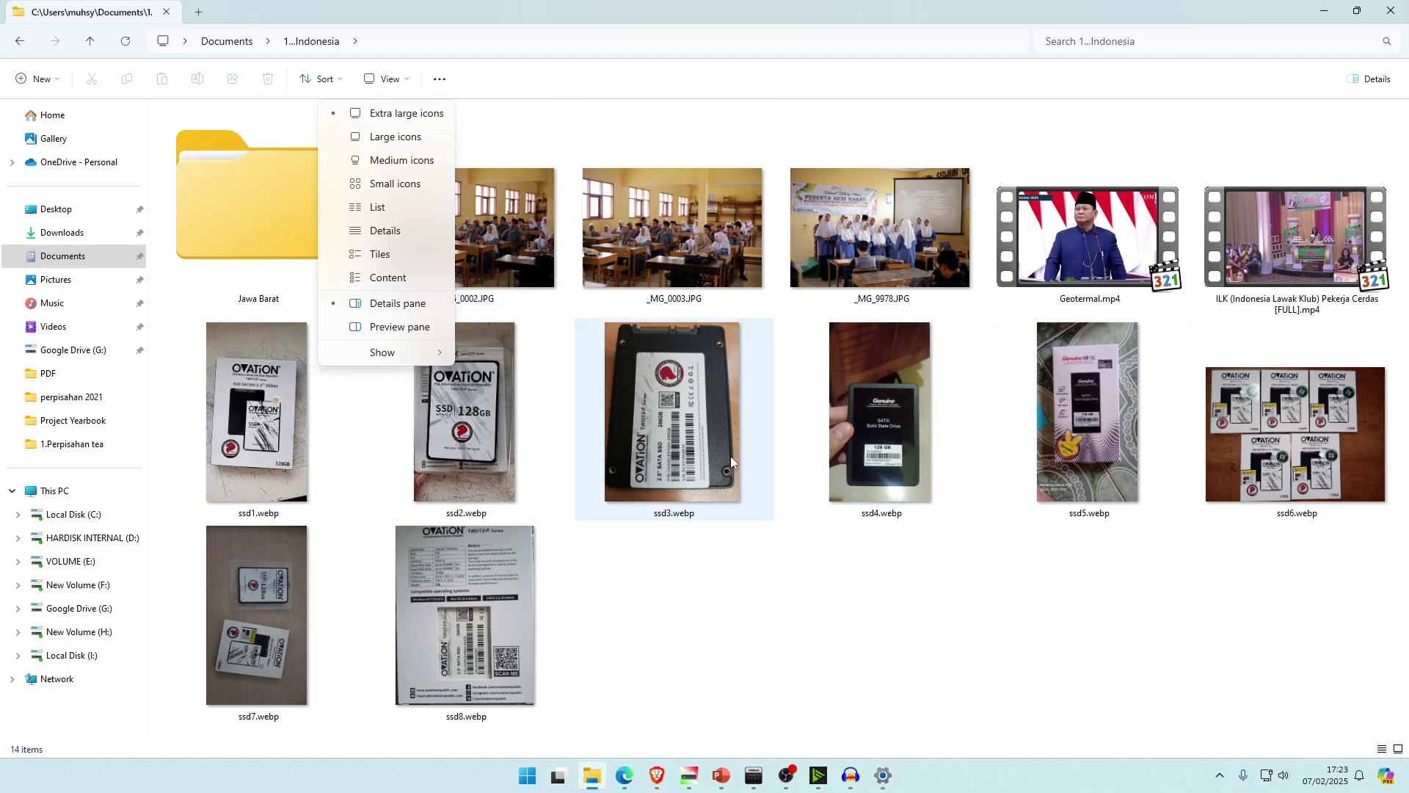
pyautogui.click(389, 234)
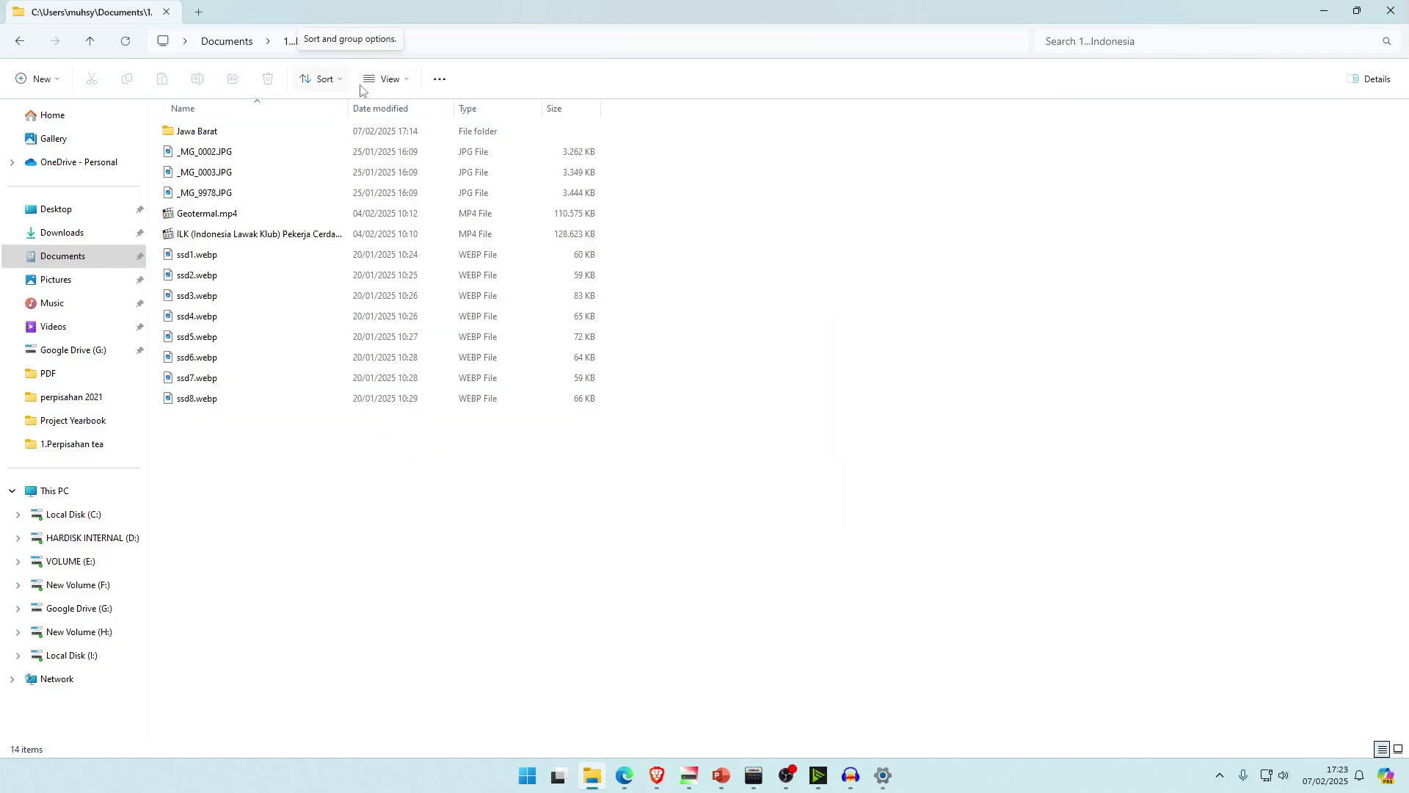
pyautogui.click(384, 81)
pyautogui.click(397, 284)
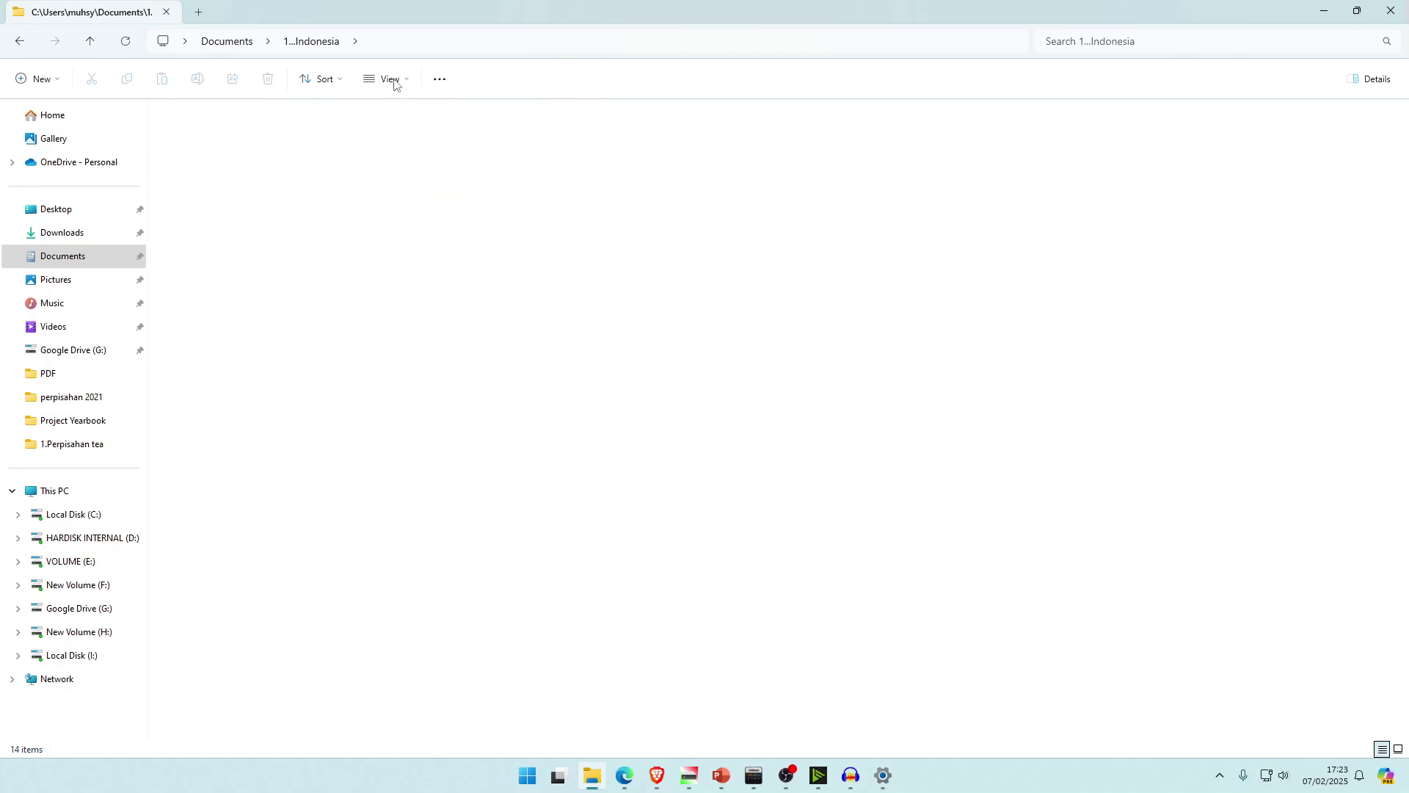
pyautogui.click(395, 82)
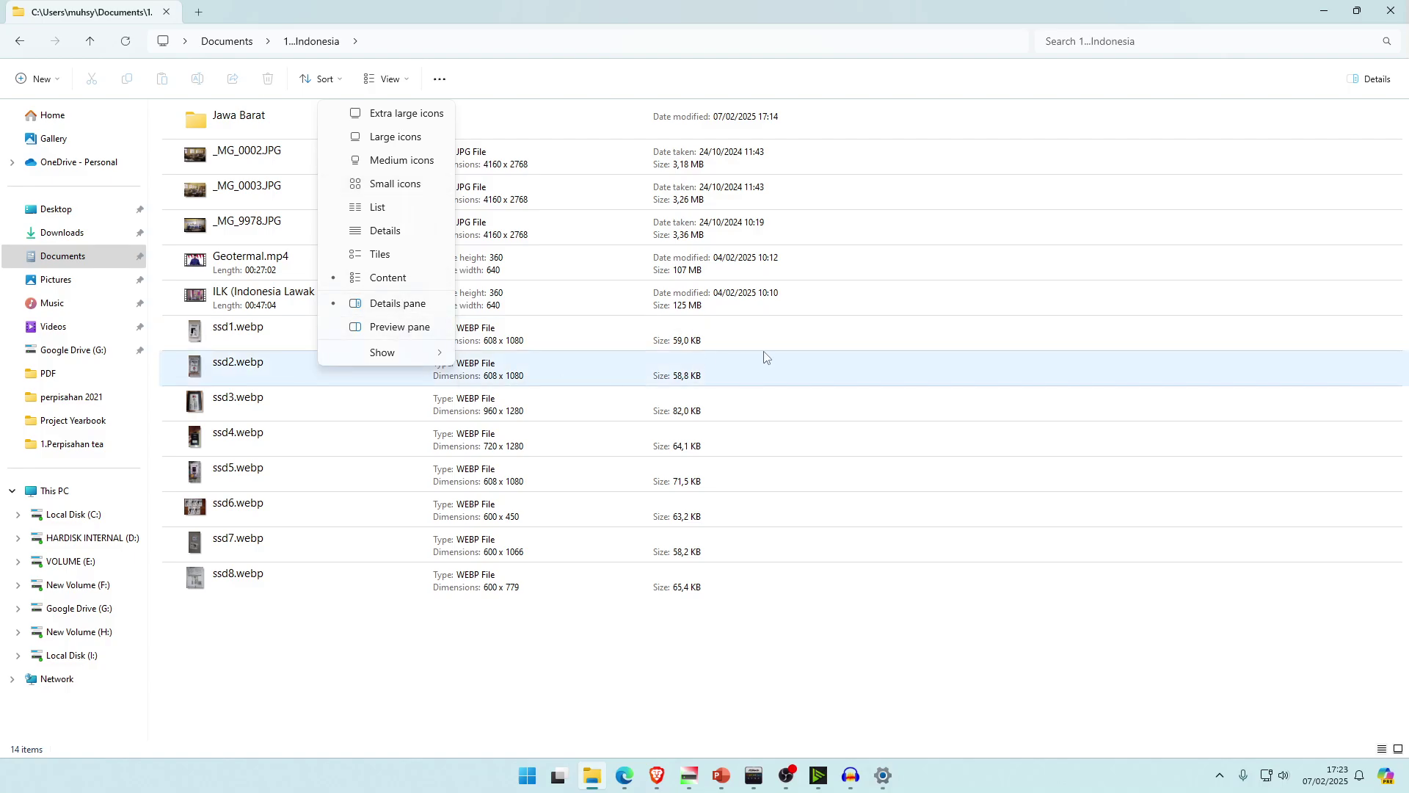
pyautogui.click(381, 237)
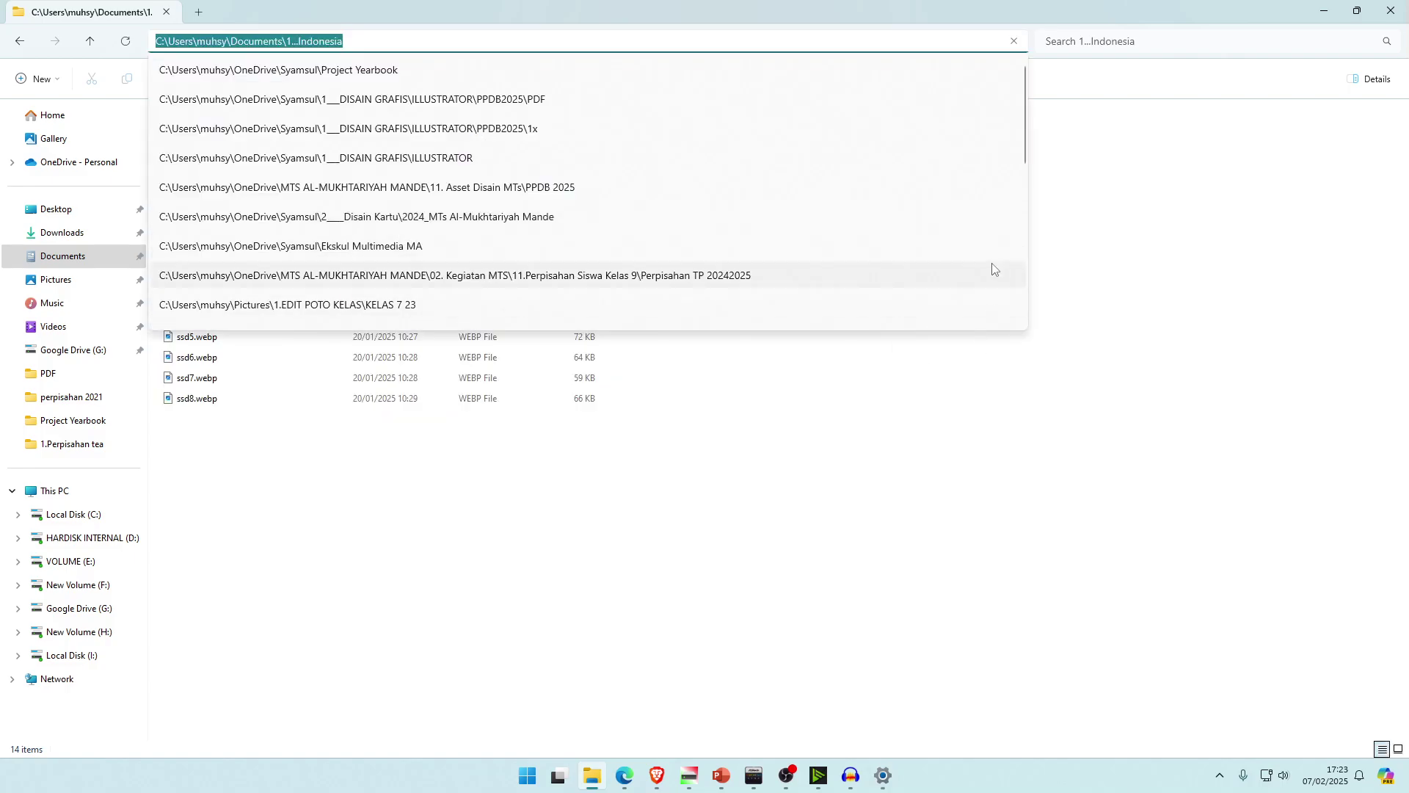
pyautogui.click(814, 446)
# - Select everything in the 1...Indonesia folder, clear the selection, and briefly display the folder's full path
pyautogui.moveTo(872, 120); pyautogui.dragTo(431, 509)
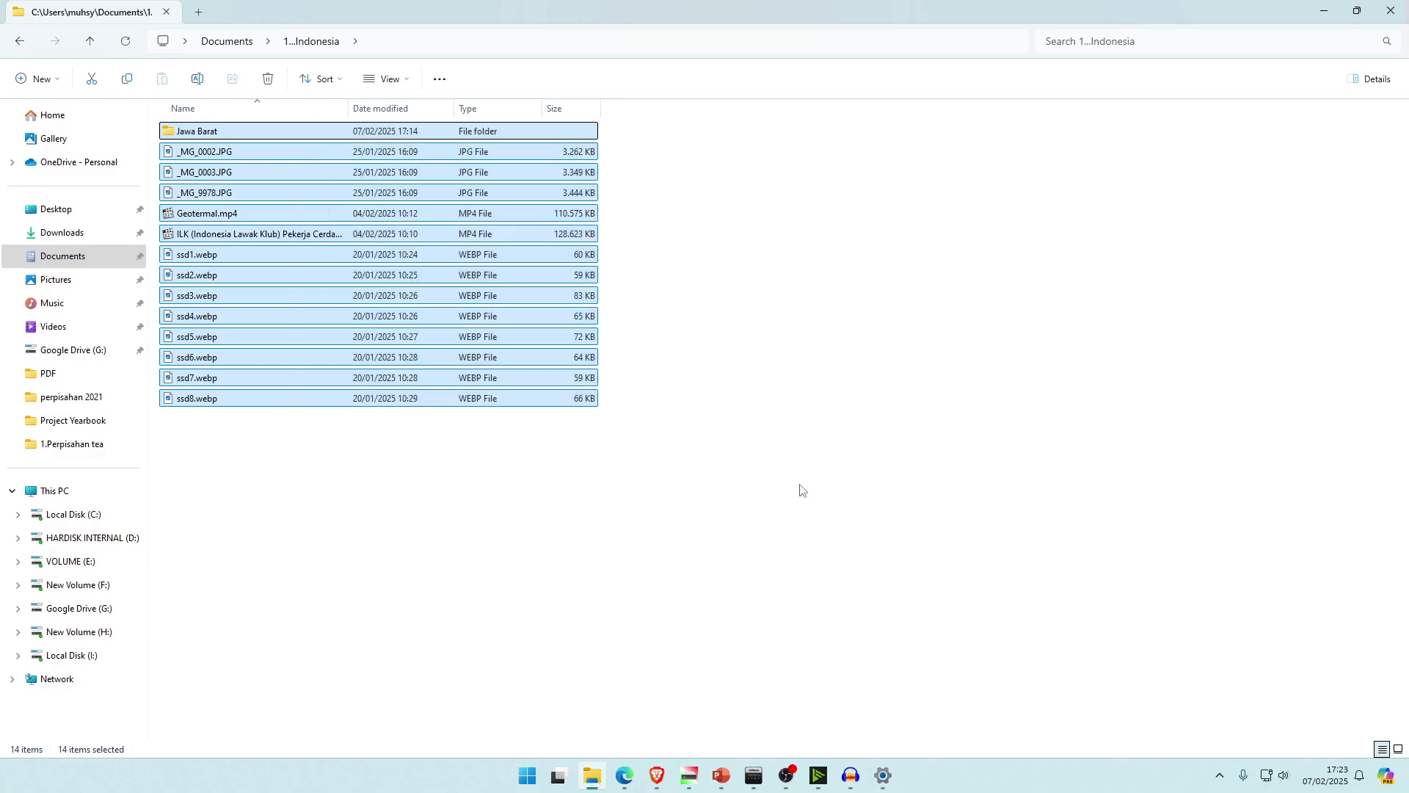
pyautogui.click(846, 445)
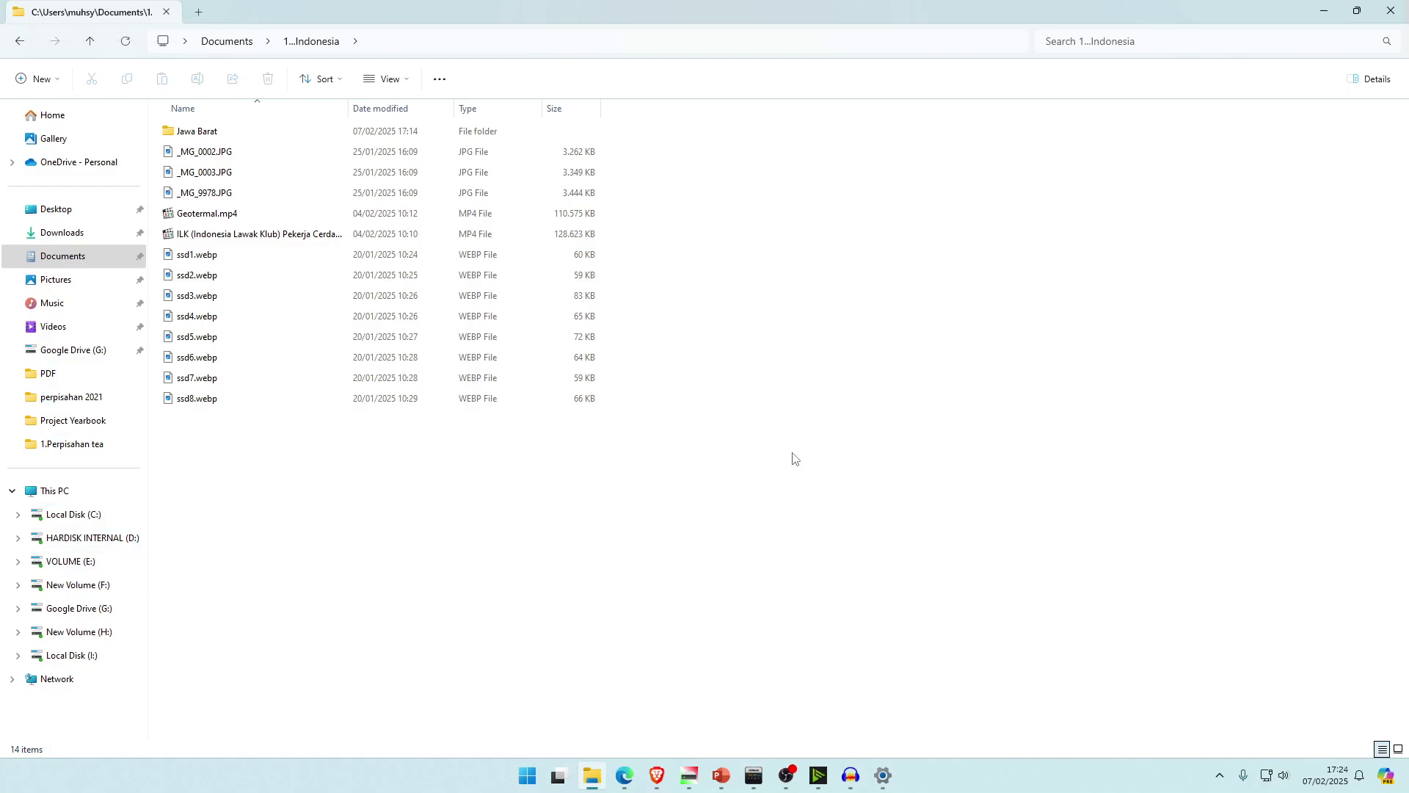
pyautogui.click(382, 41)
pyautogui.click(676, 468)
pyautogui.click(596, 44)
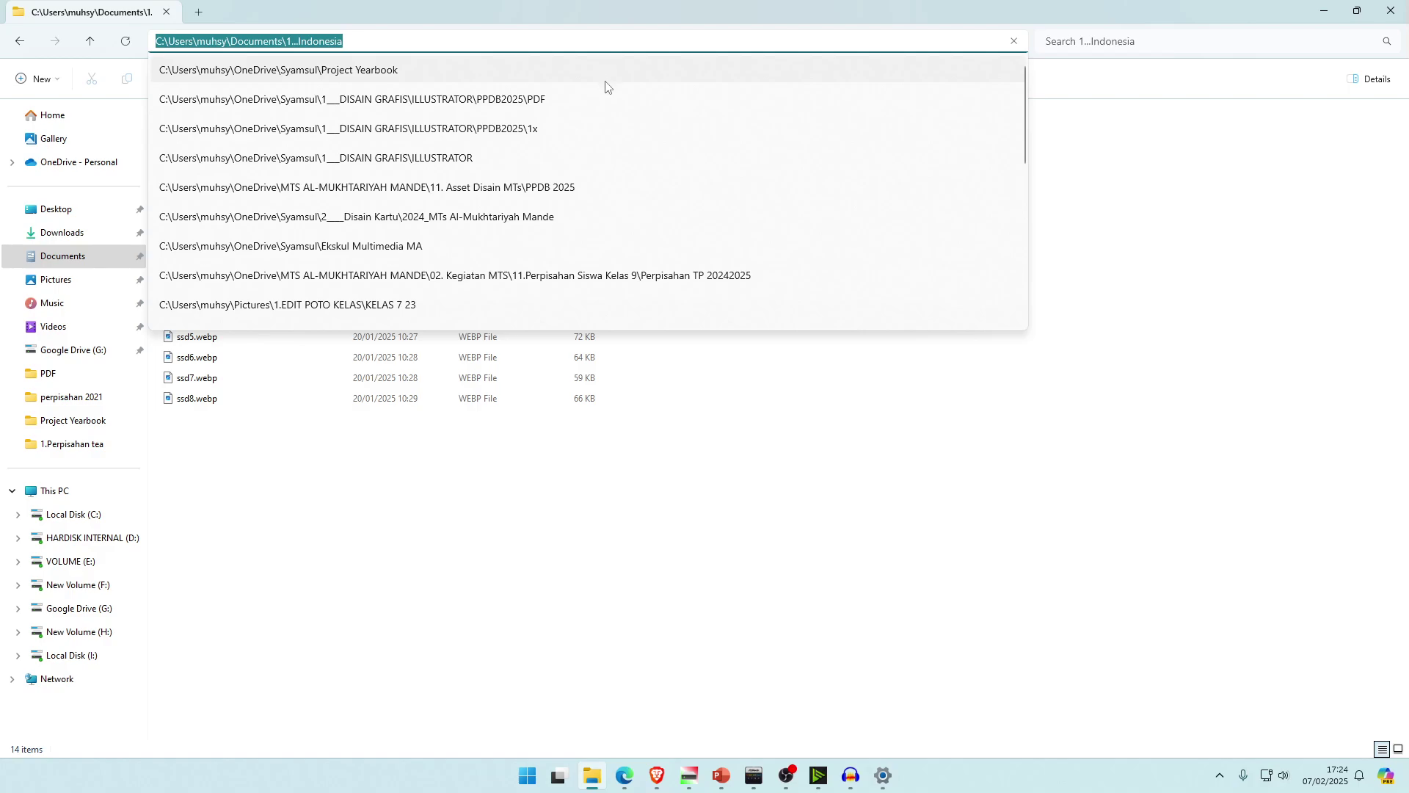
pyautogui.click(922, 430)
# - Search the 1...Indonesia folder for "geo", briefly select Geotermal.mp4 in the results, and leave the search
pyautogui.click(1169, 38)
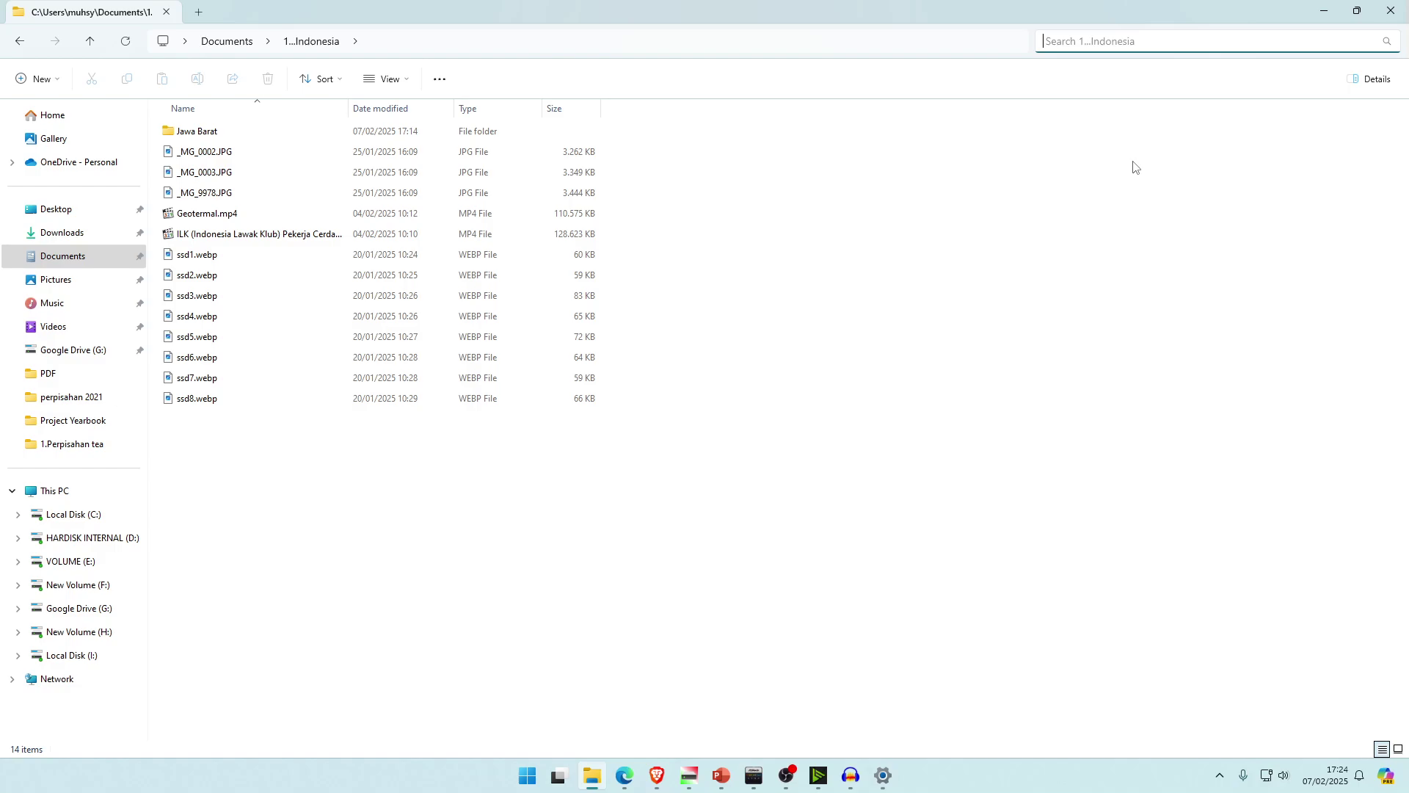
pyautogui.write('geo')
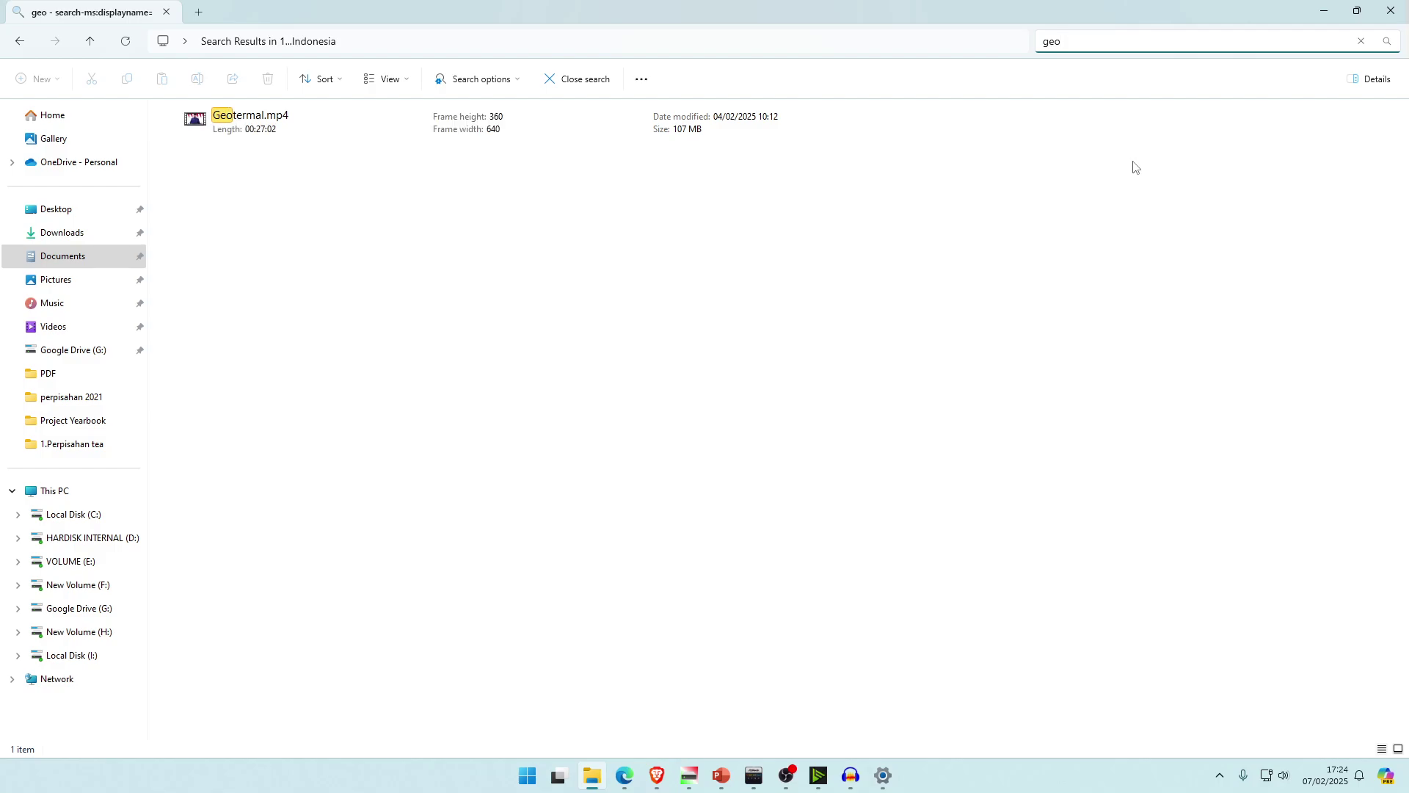
pyautogui.moveTo(405, 414); pyautogui.dragTo(174, 103)
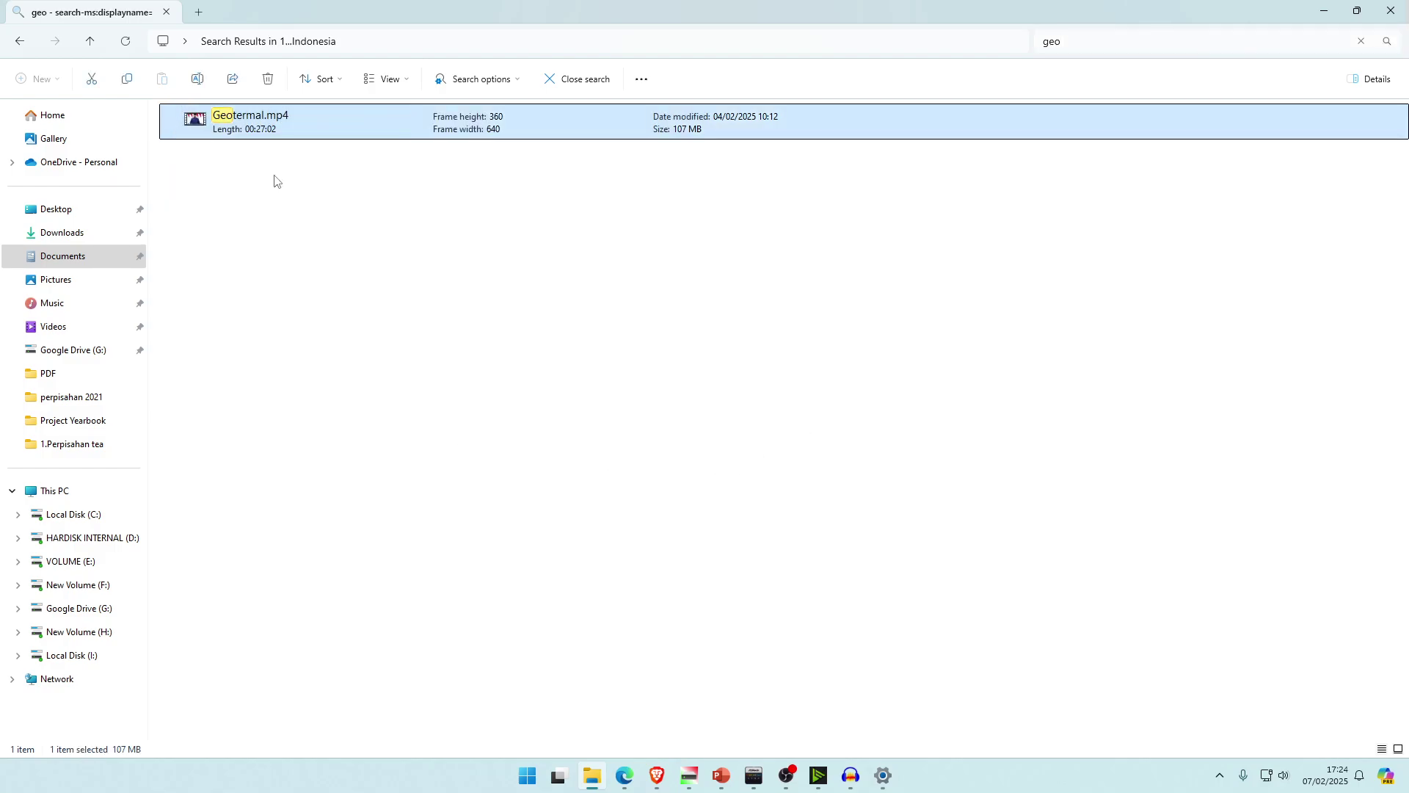
pyautogui.click(388, 284)
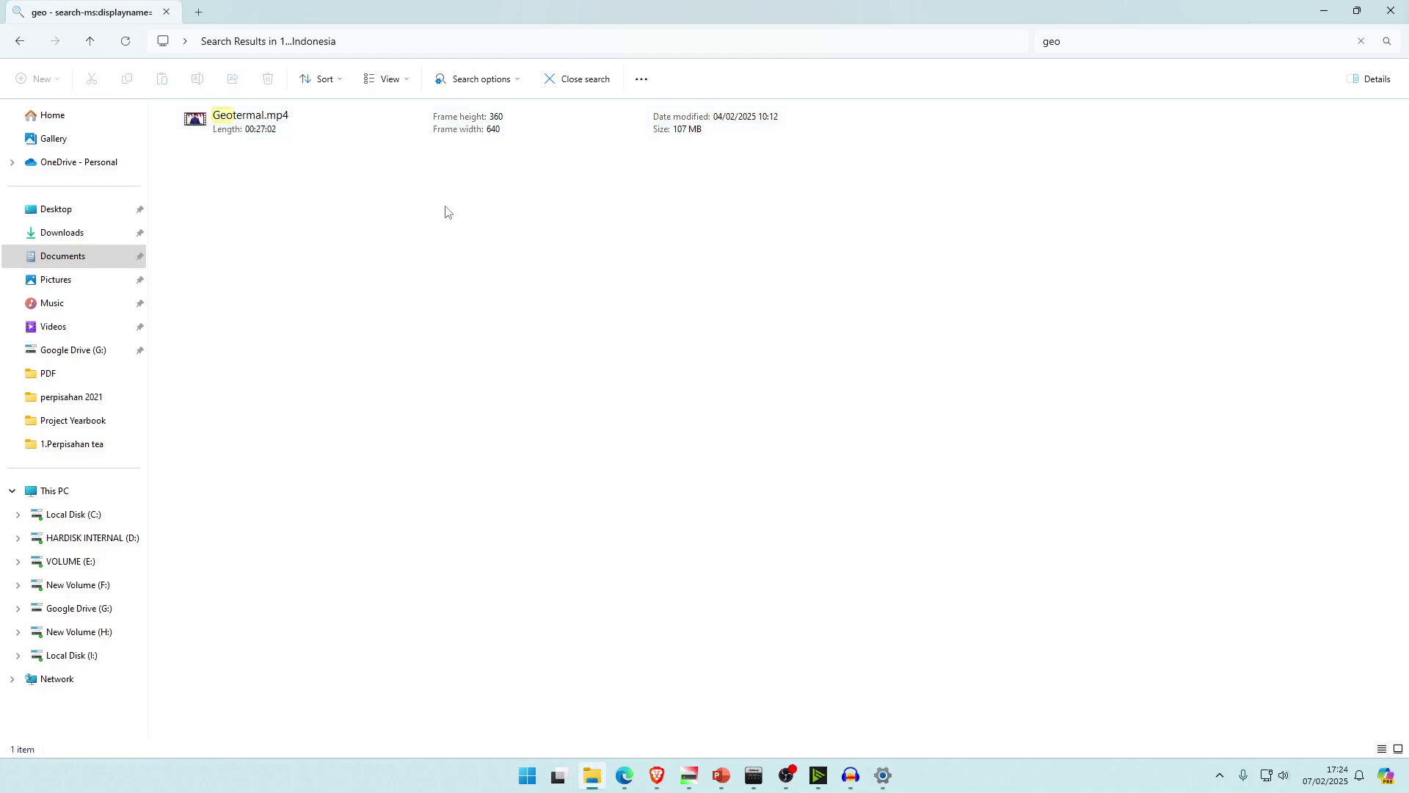
pyautogui.click(1107, 42)
pyautogui.press('Escape')
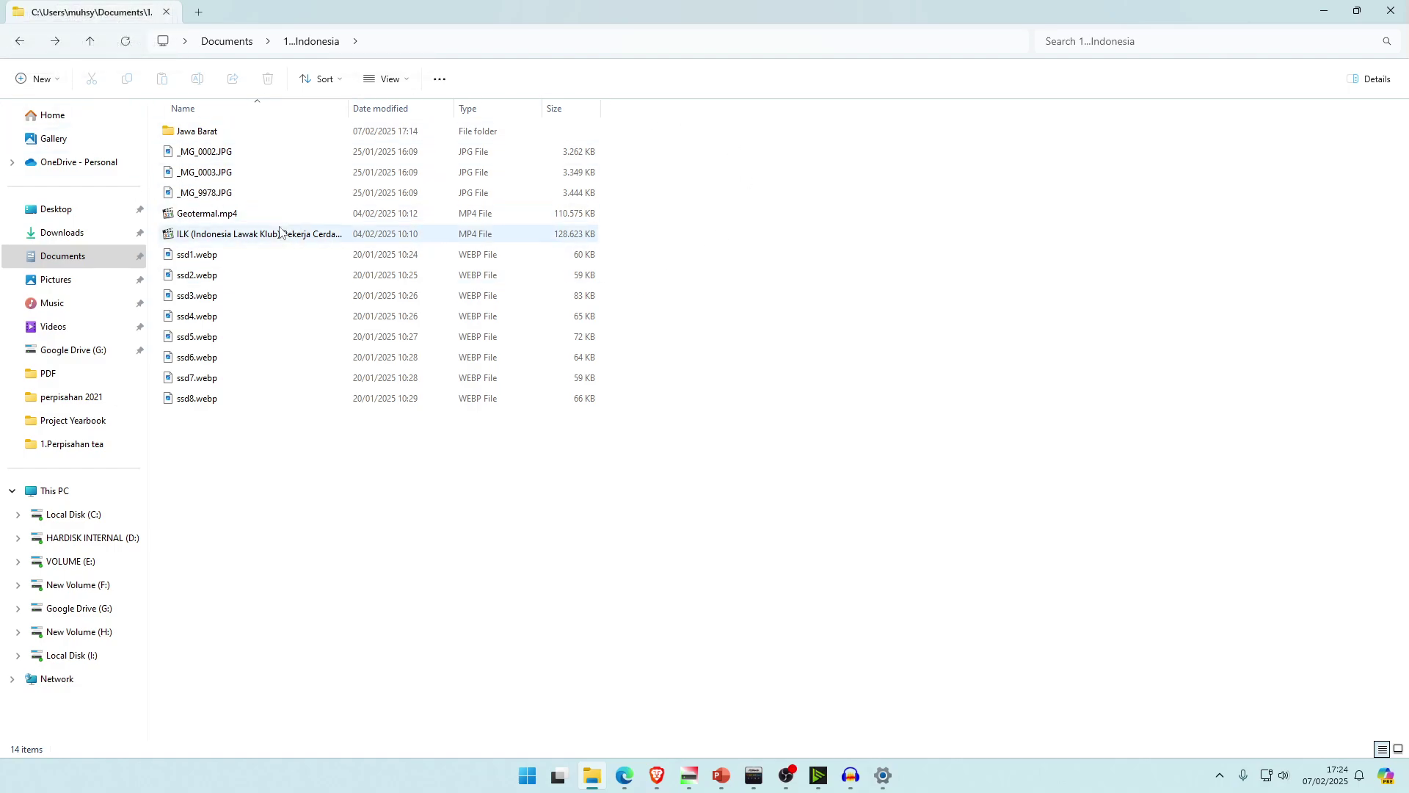
# - Demonstrate history navigation by going forward to the "geo" search results and back through 1...Indonesia and Downloads to Documents
pyautogui.click(55, 44)
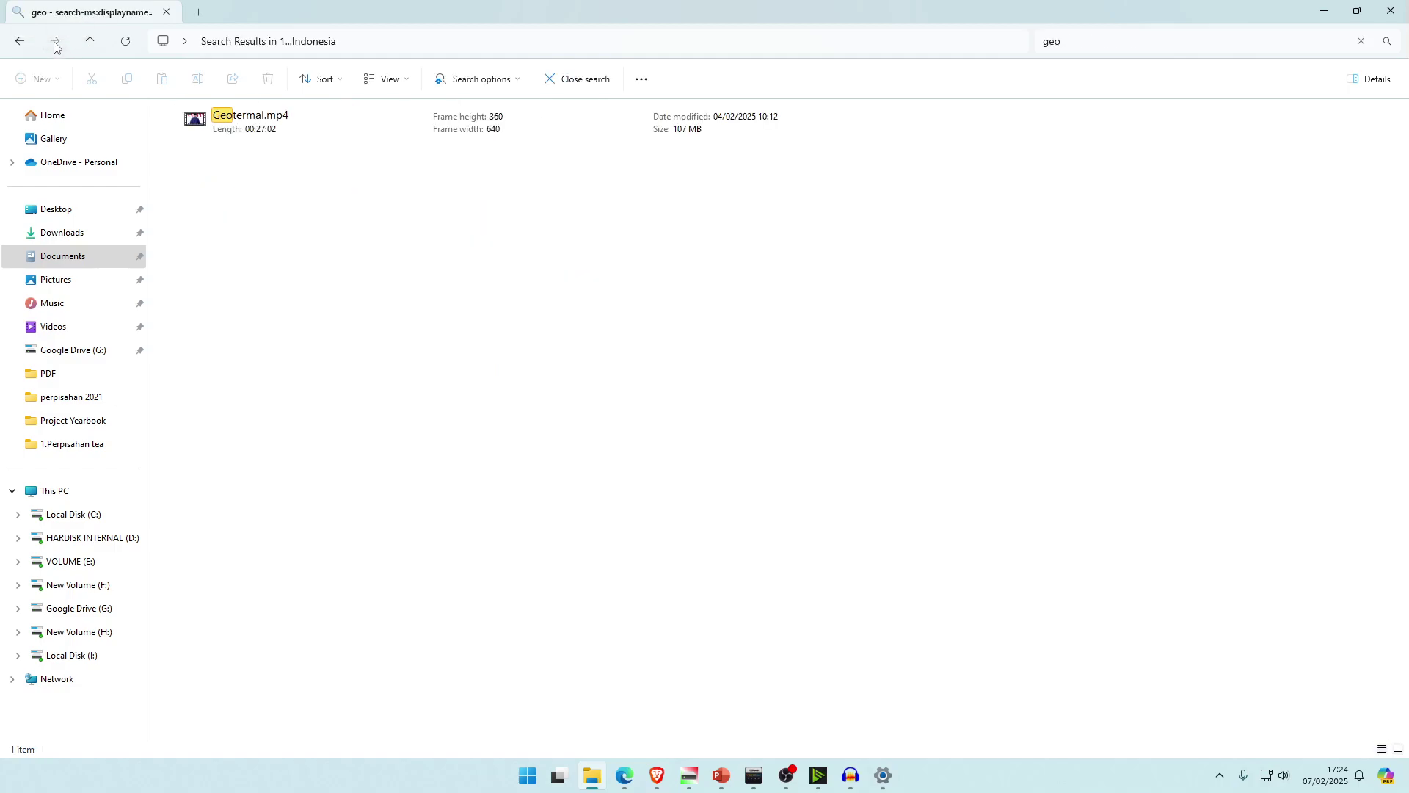
pyautogui.click(10, 50)
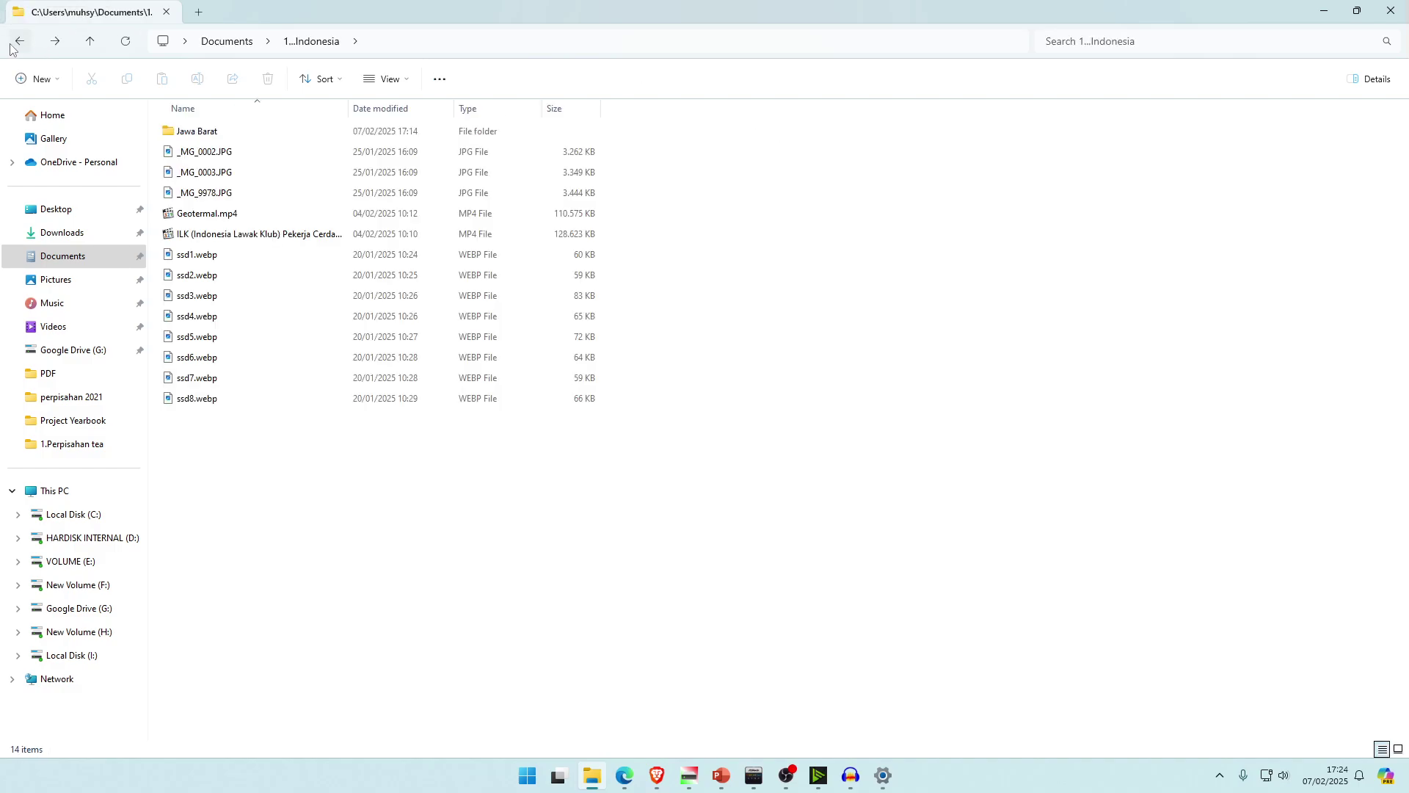
pyautogui.click(11, 48)
pyautogui.click(11, 47)
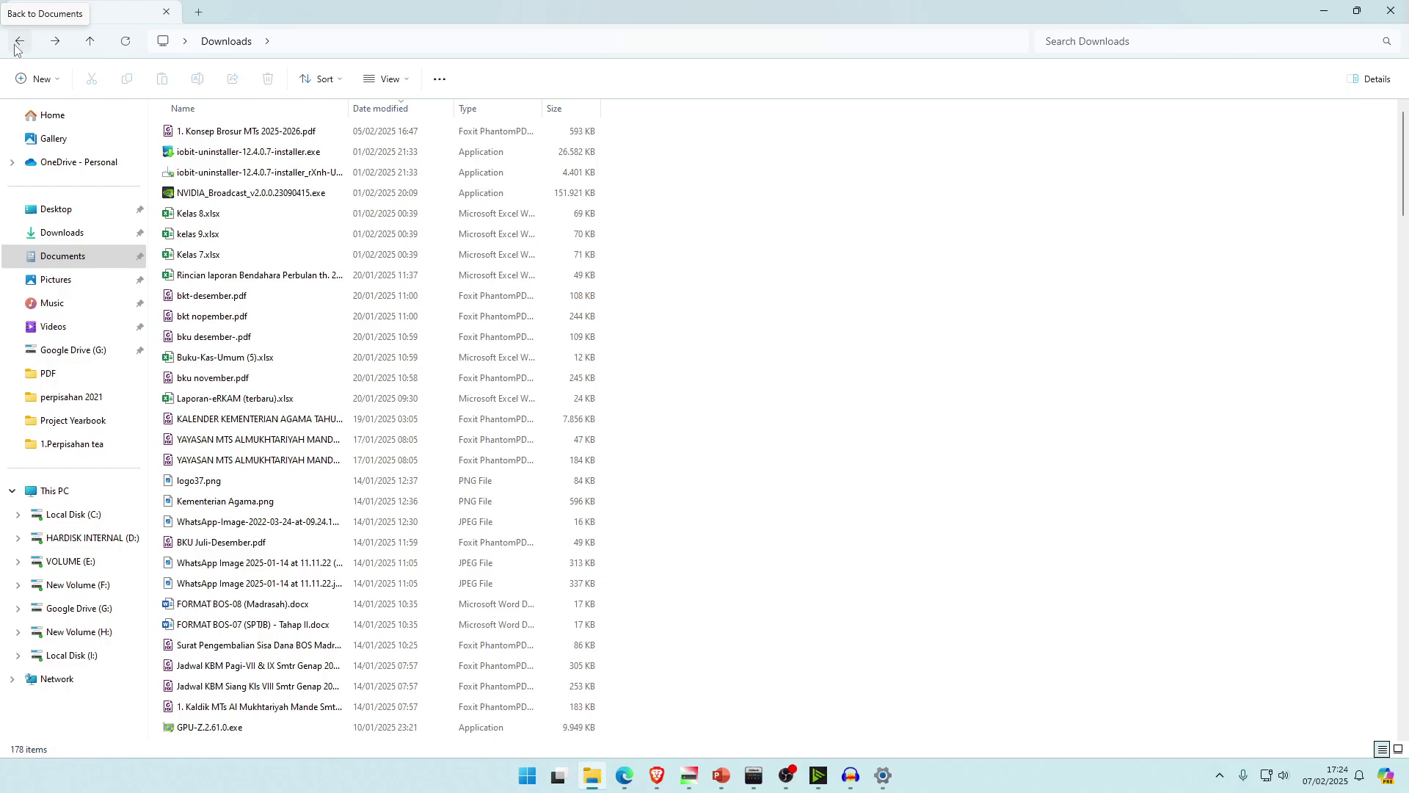
pyautogui.click(20, 45)
pyautogui.click(19, 45)
pyautogui.click(20, 46)
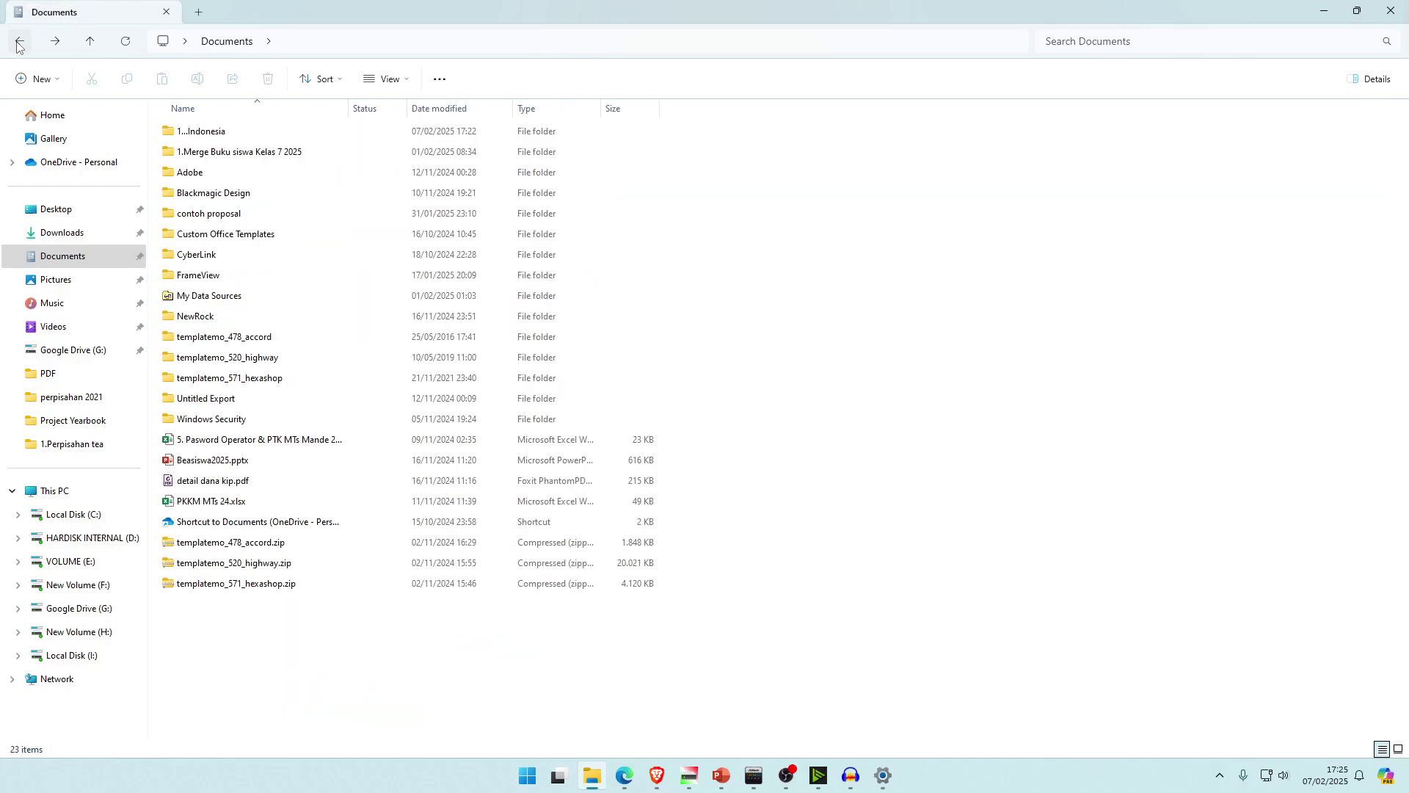
# - Demonstrate history and up-level navigation from 1...Indonesia to the top-level Desktop, visit the pinned Desktop folder, and go back
pyautogui.click(19, 46)
pyautogui.click(20, 46)
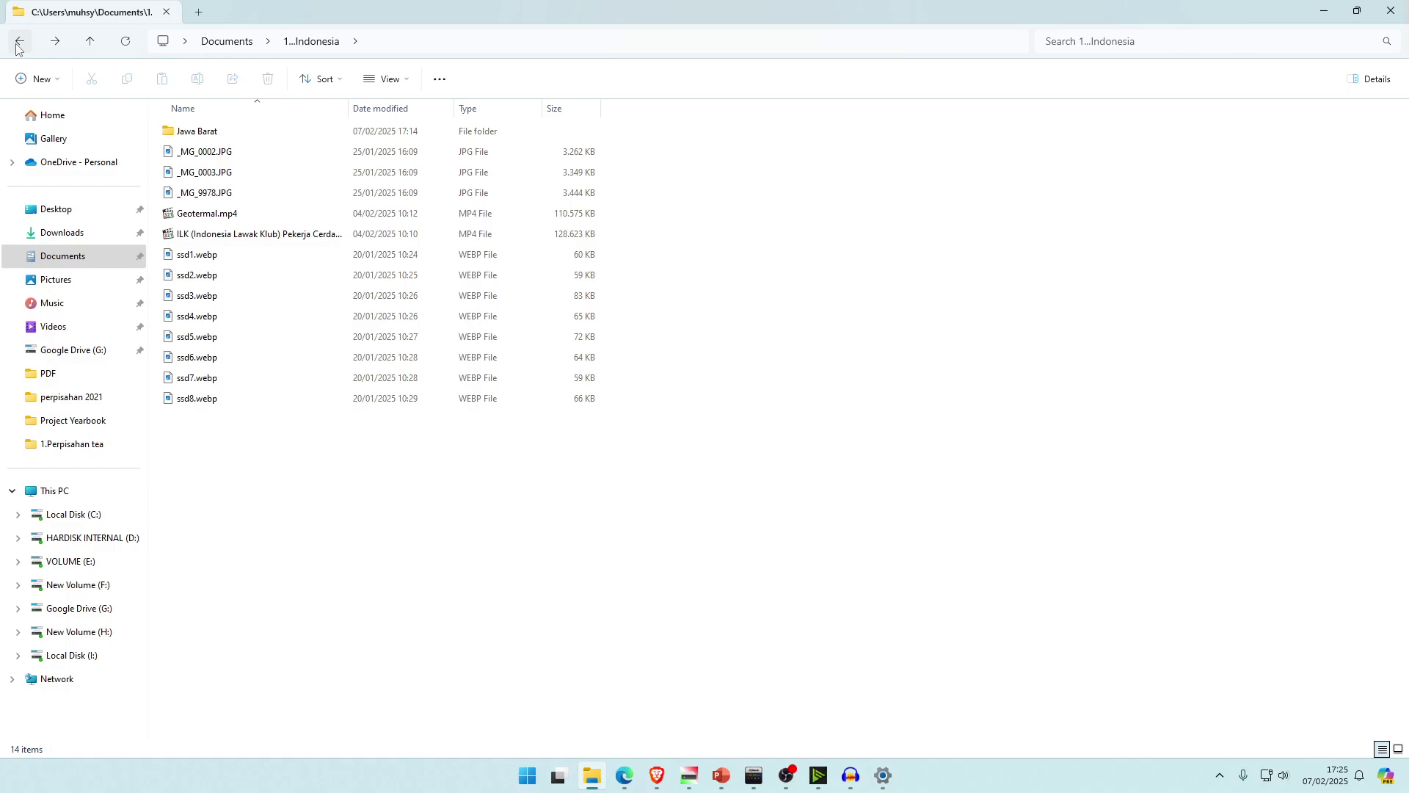
pyautogui.click(55, 42)
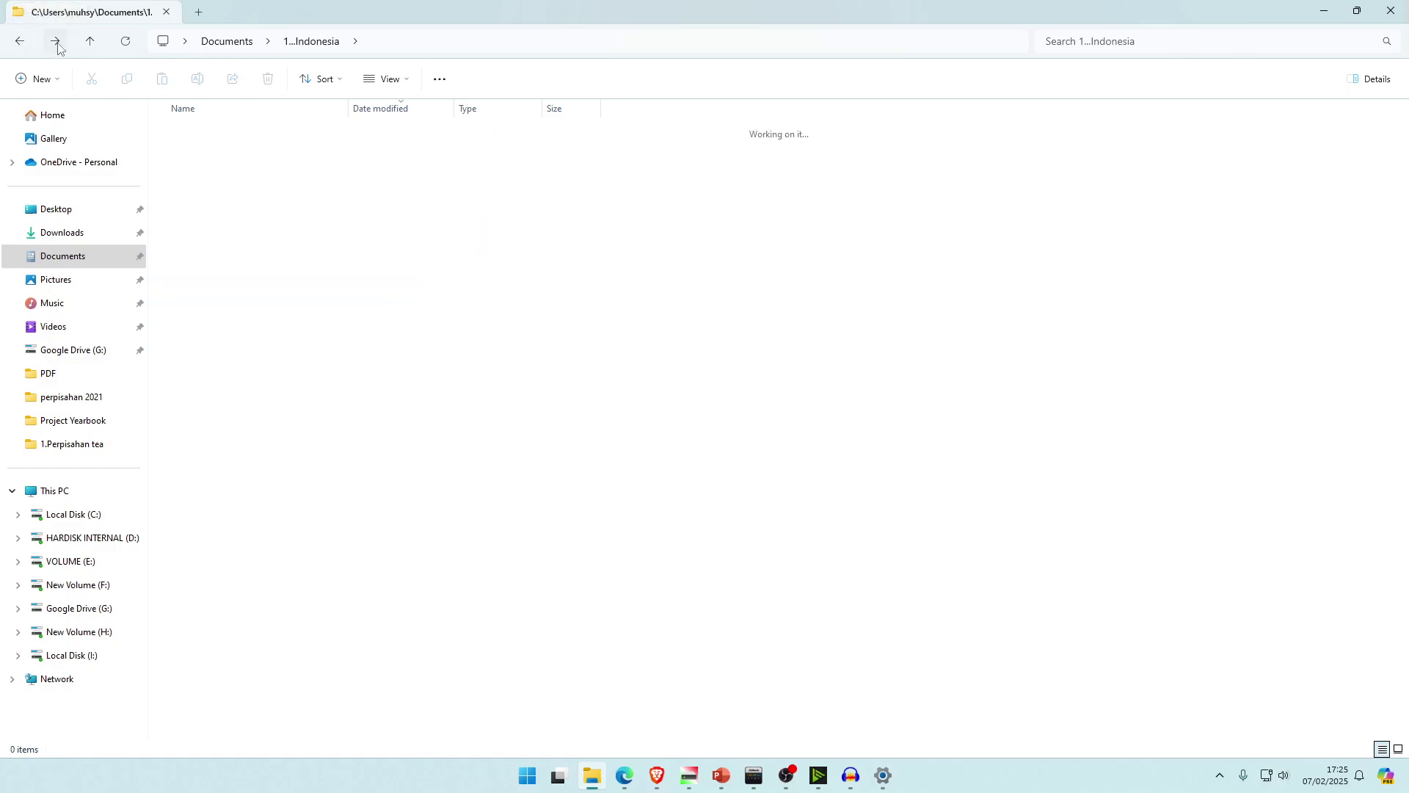
pyautogui.click(91, 41)
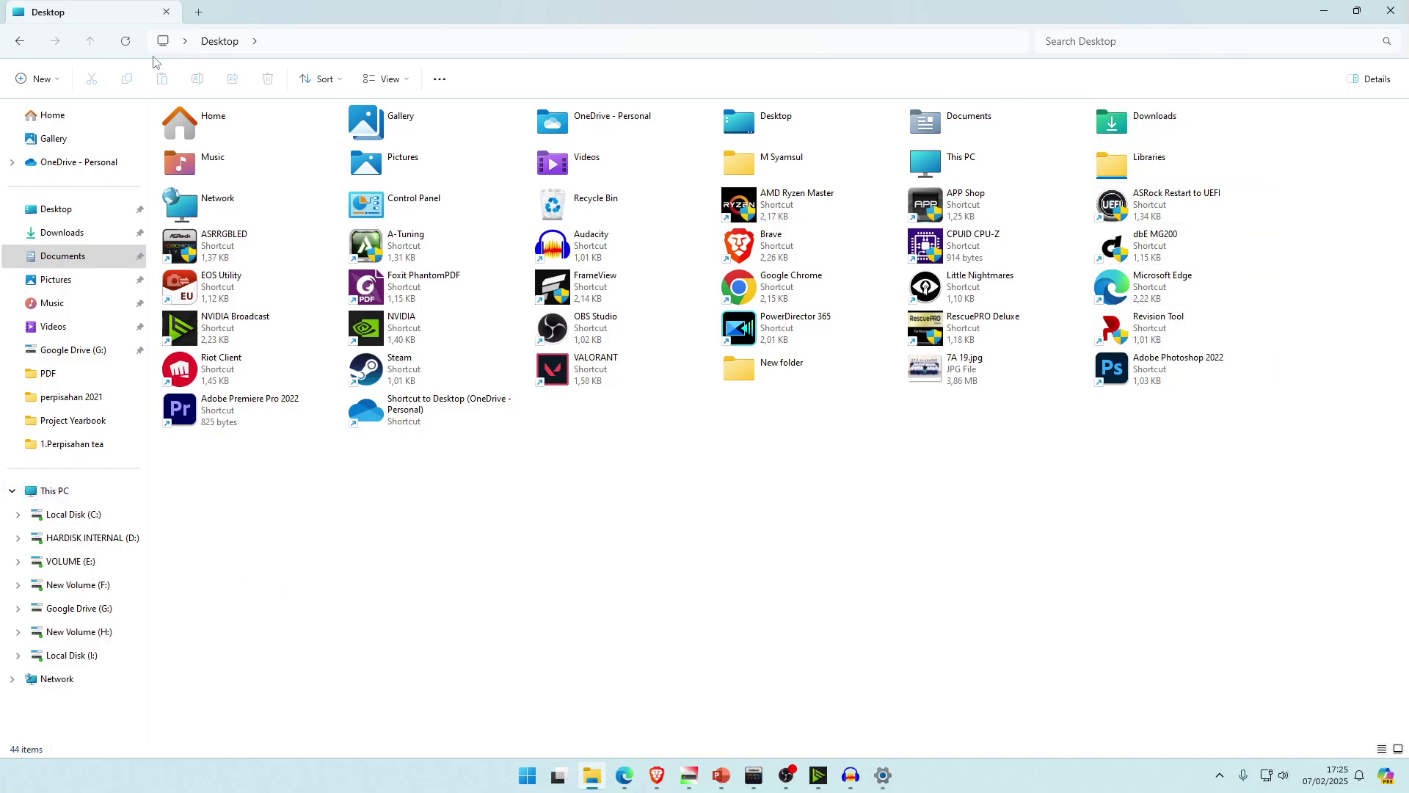
pyautogui.click(73, 210)
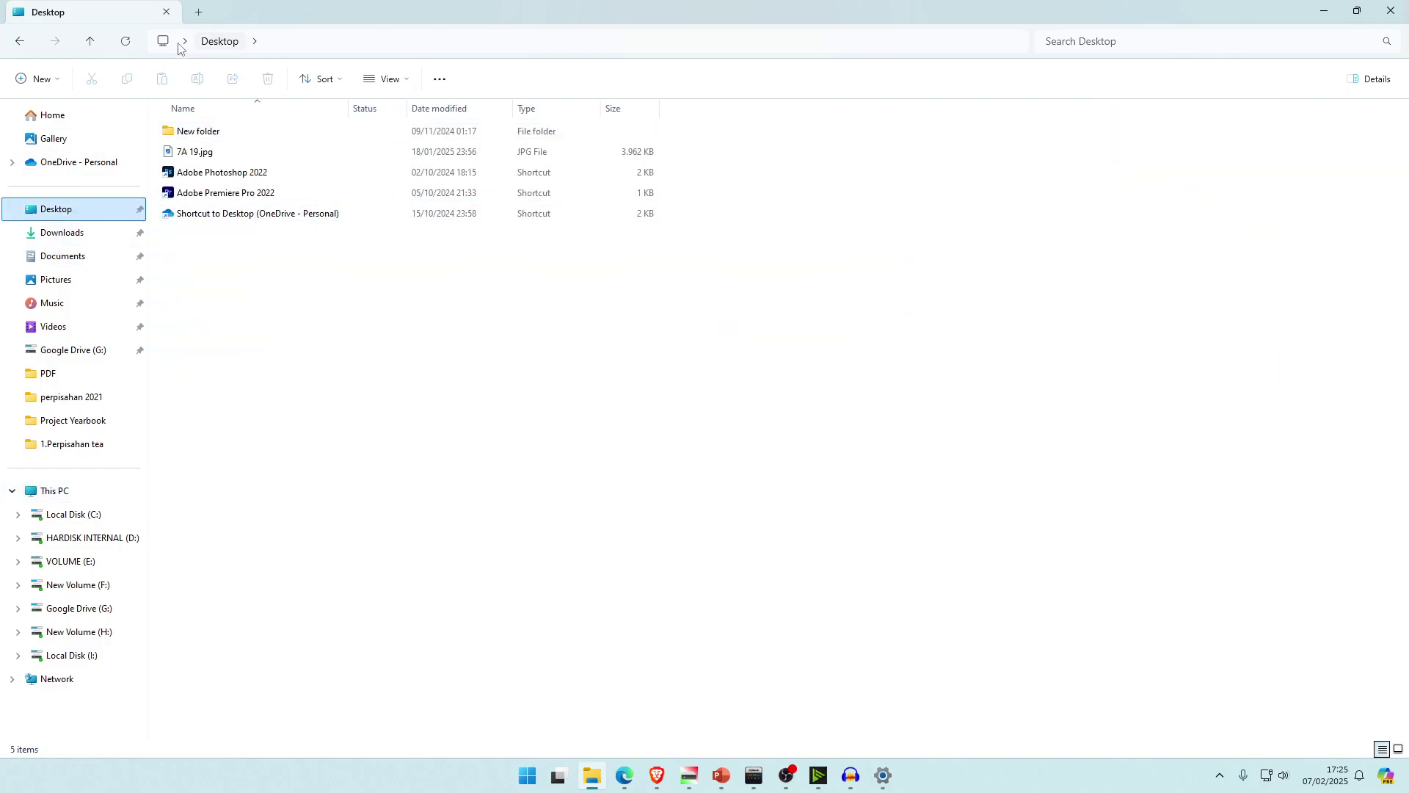
pyautogui.click(22, 41)
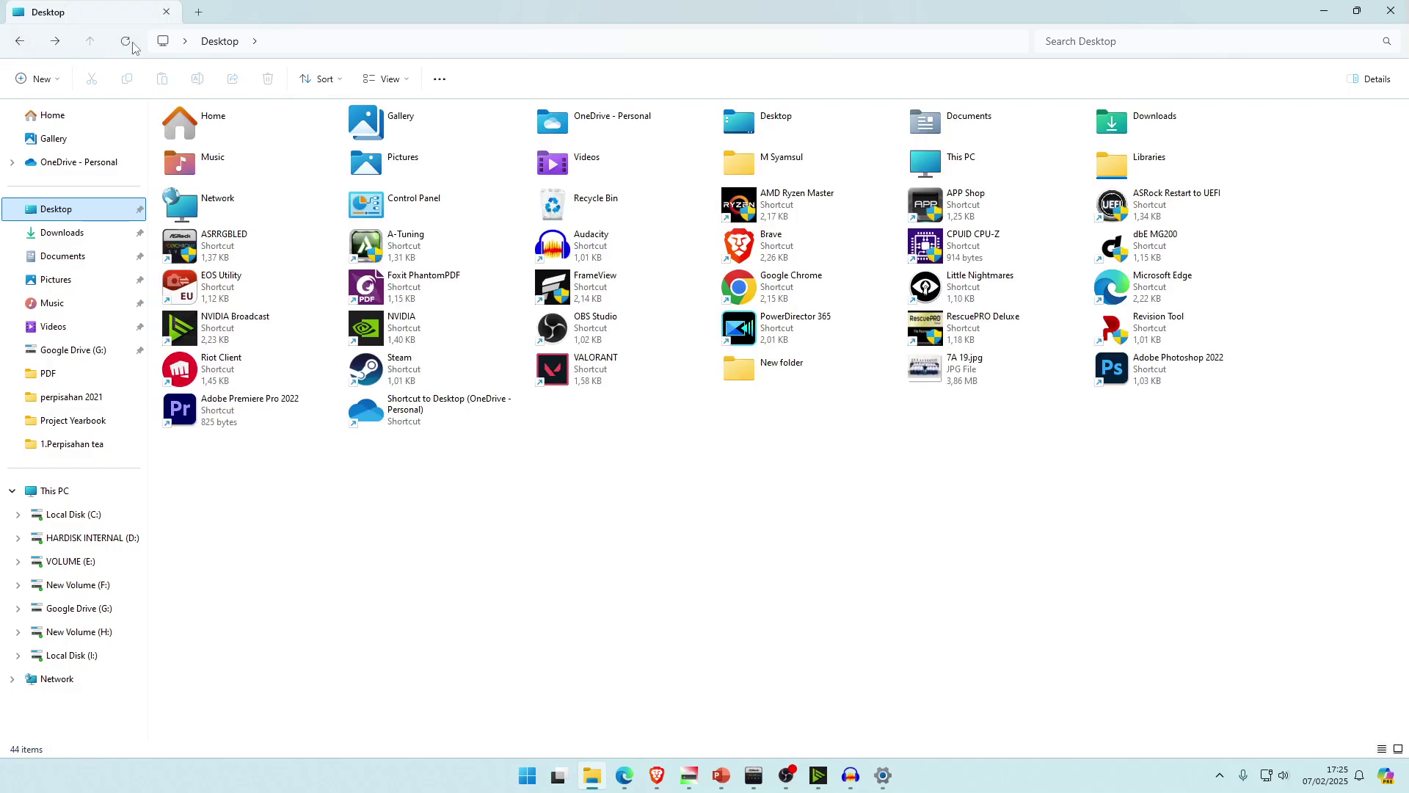
# - Visit the Downloads folder, briefly show its additional commands, and open the 1...Indonesia folder in Documents
pyautogui.click(63, 234)
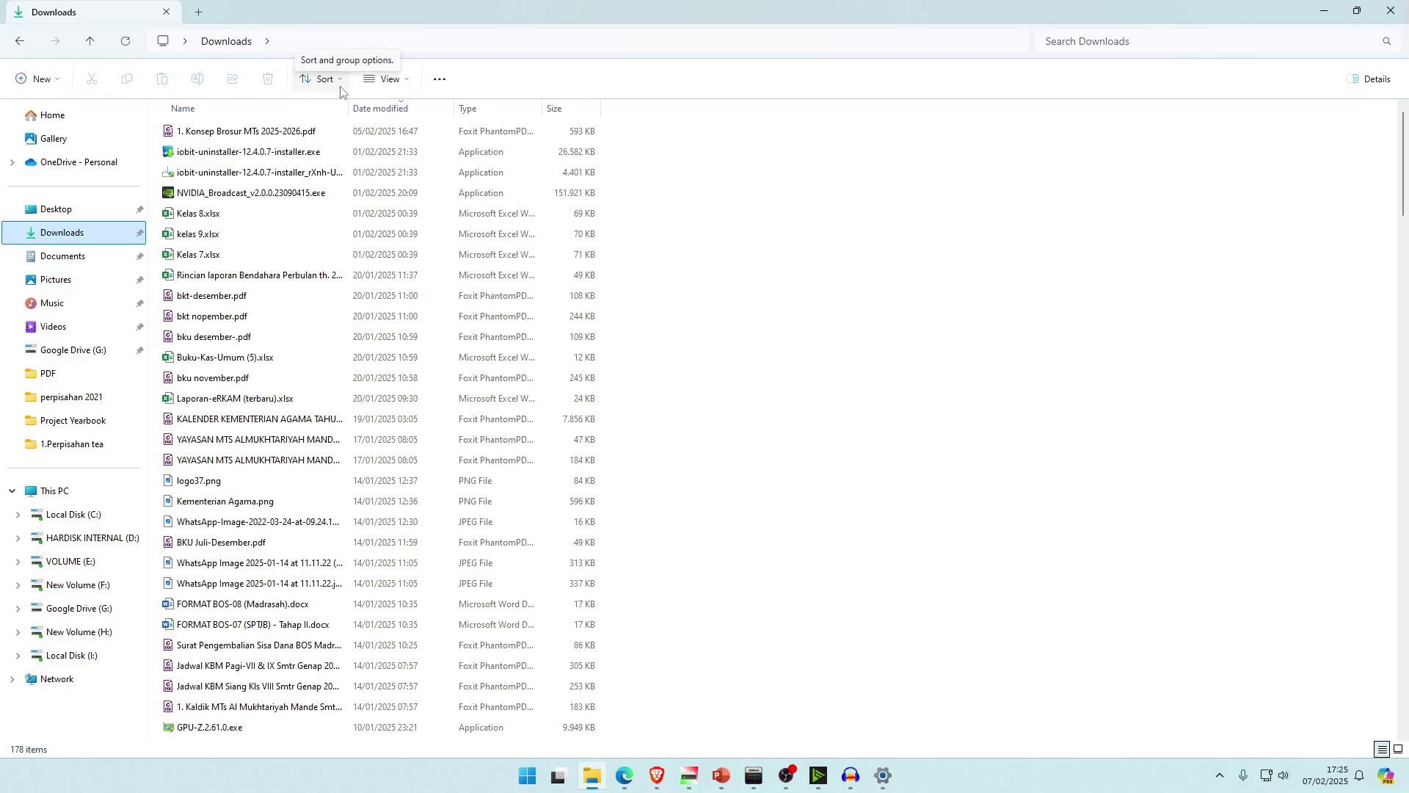
pyautogui.click(440, 79)
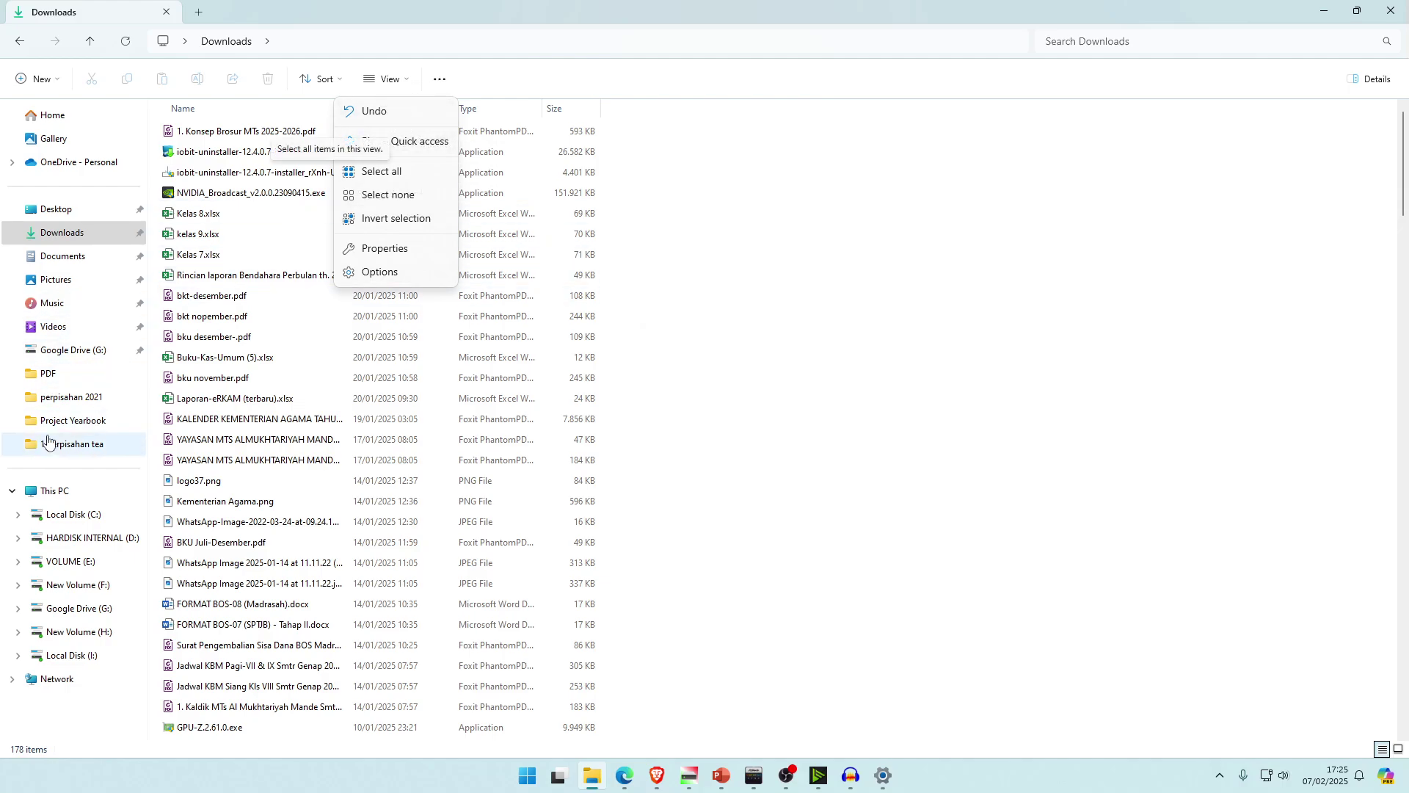
pyautogui.click(79, 260)
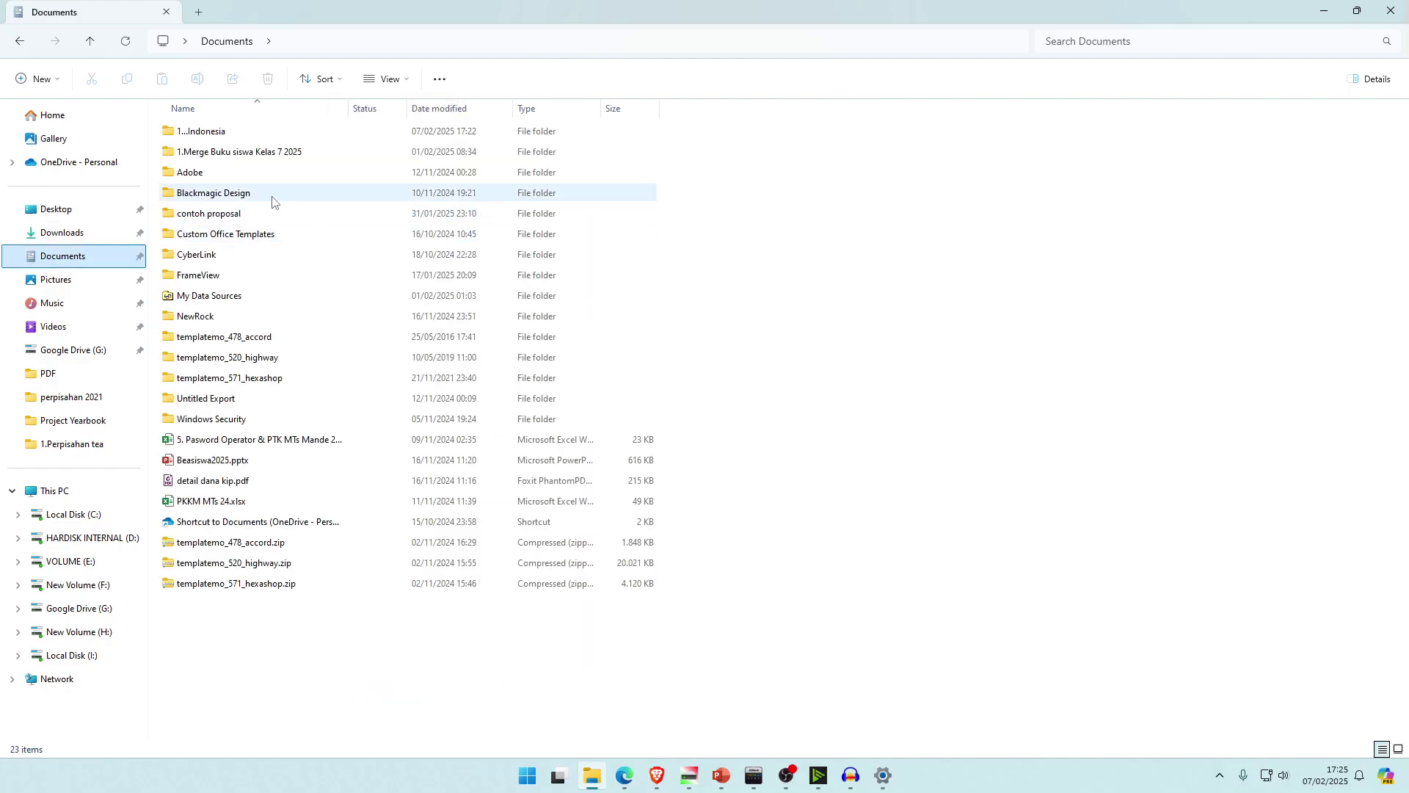
pyautogui.doubleClick(221, 134)
# - Delete the Geotermal.mp4 file from the 1...Indonesia folder
pyautogui.click(213, 216)
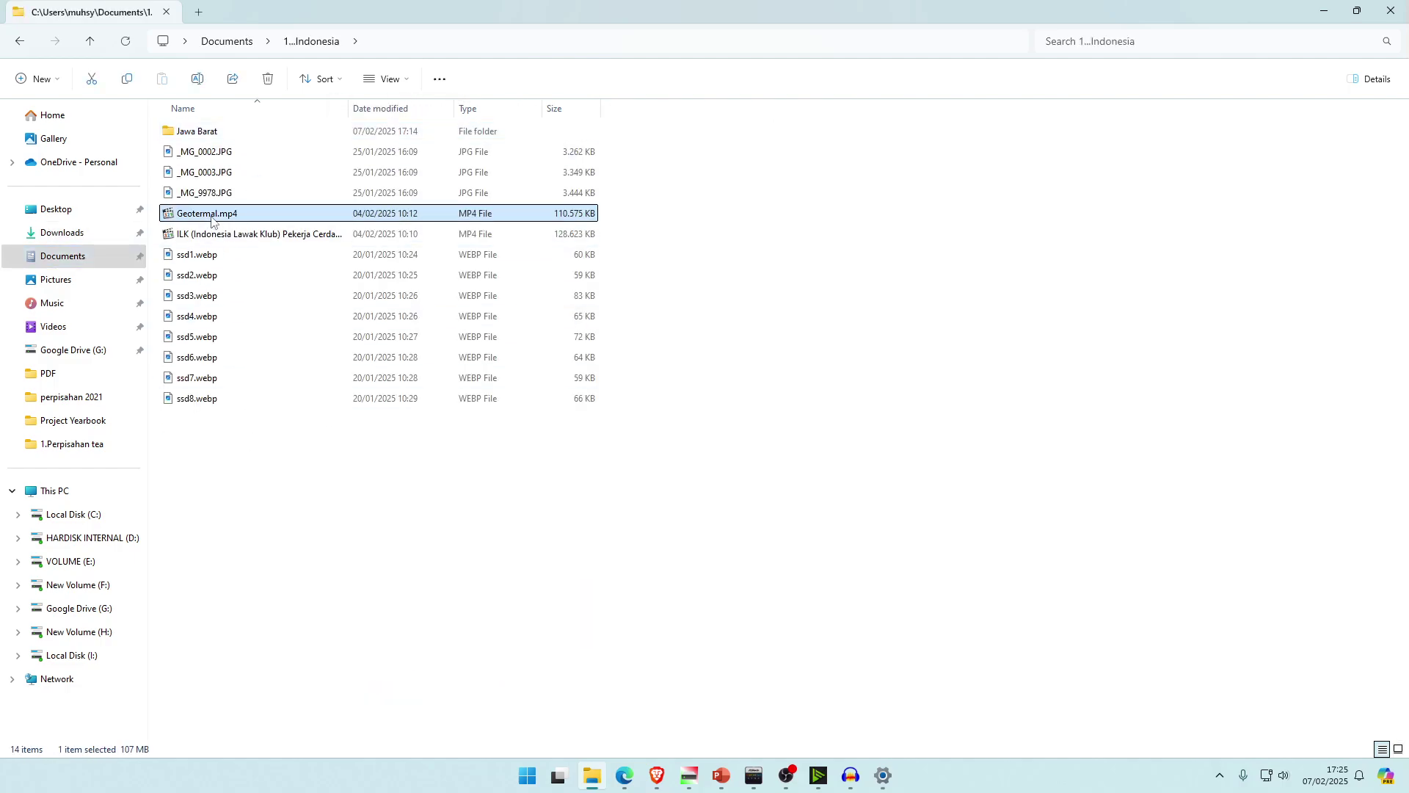
pyautogui.click(705, 259)
pyautogui.click(455, 219)
pyautogui.rightClick(504, 218)
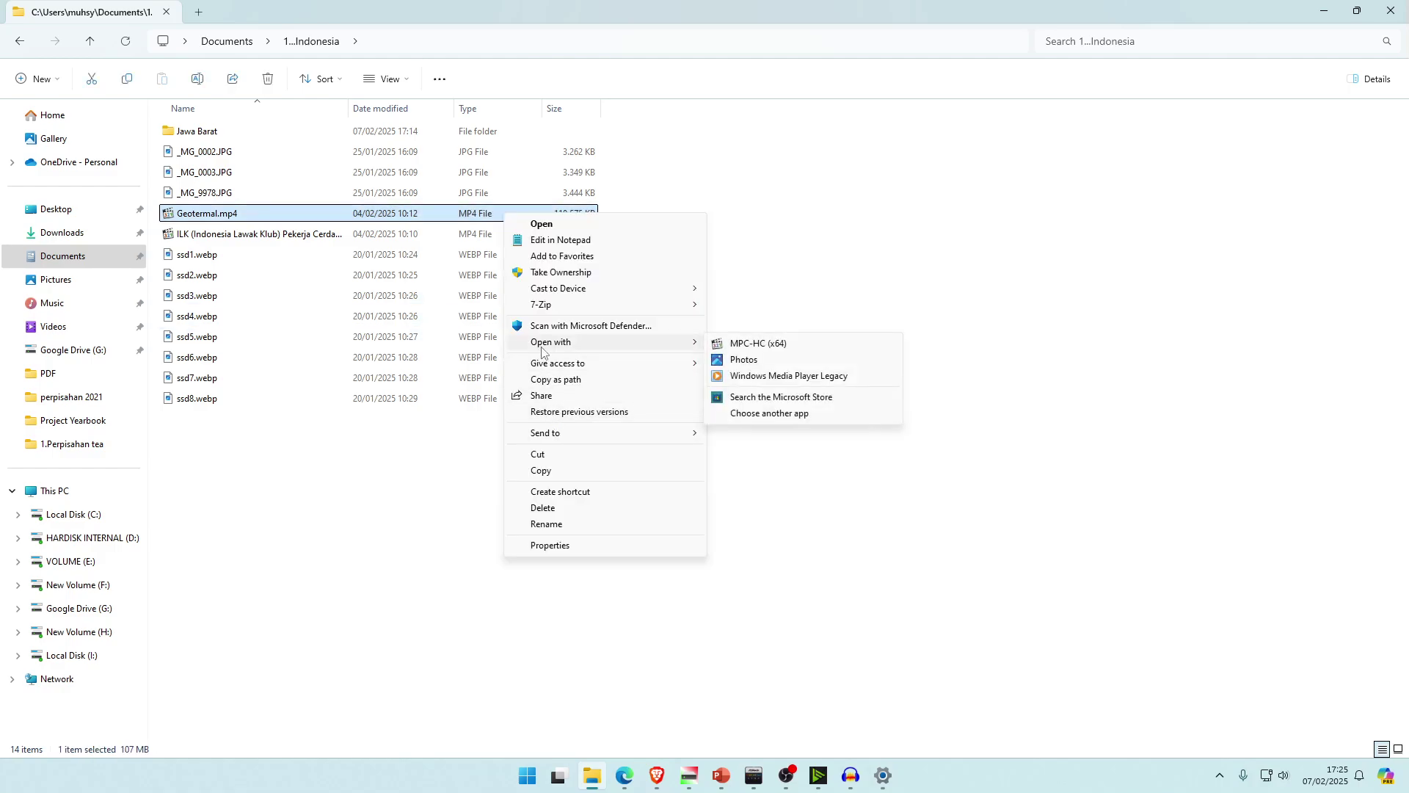
pyautogui.click(565, 384)
pyautogui.click(544, 508)
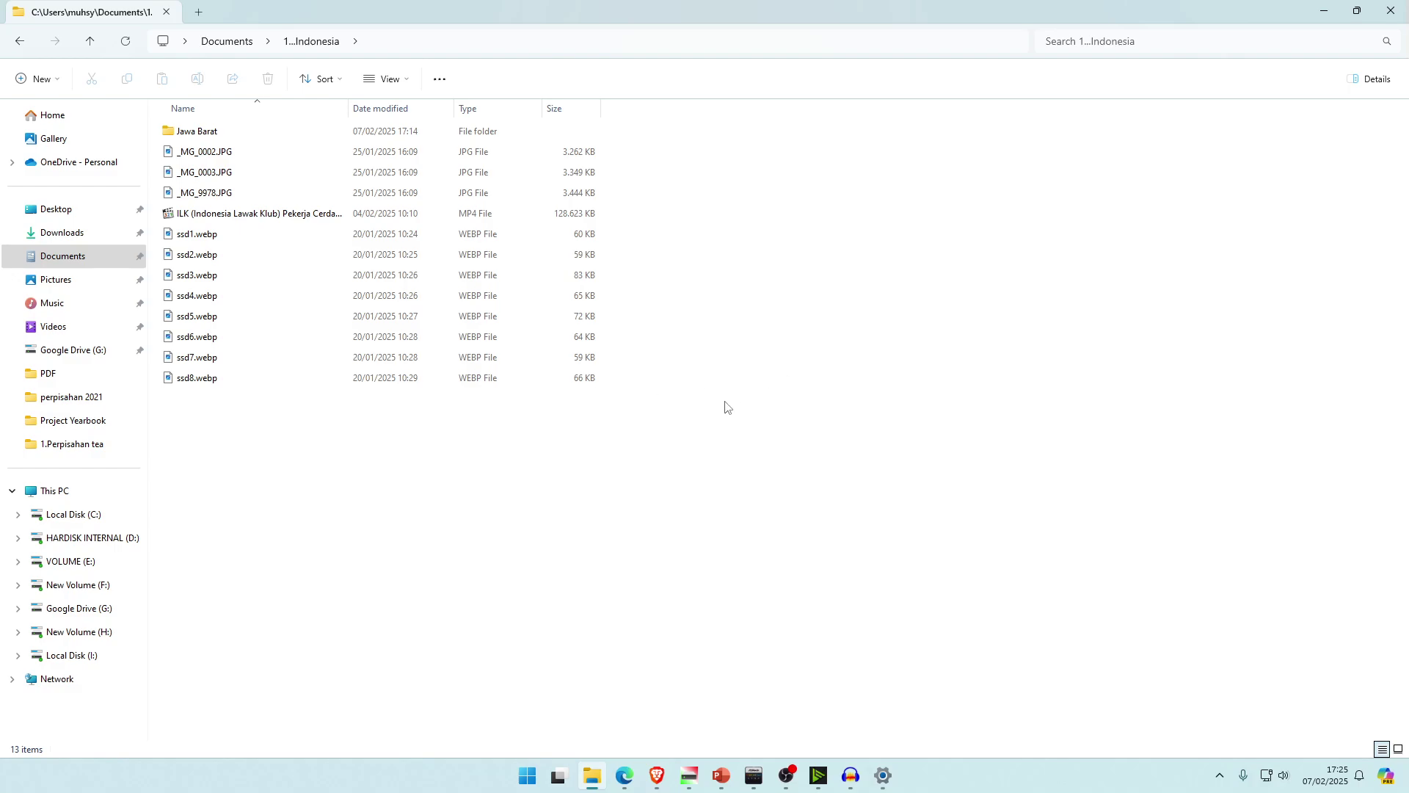
# - Briefly select the remaining items, clear the selection, and undo the deletion of Geotermal.mp4
pyautogui.moveTo(822, 482); pyautogui.dragTo(241, 134)
pyautogui.click(323, 505)
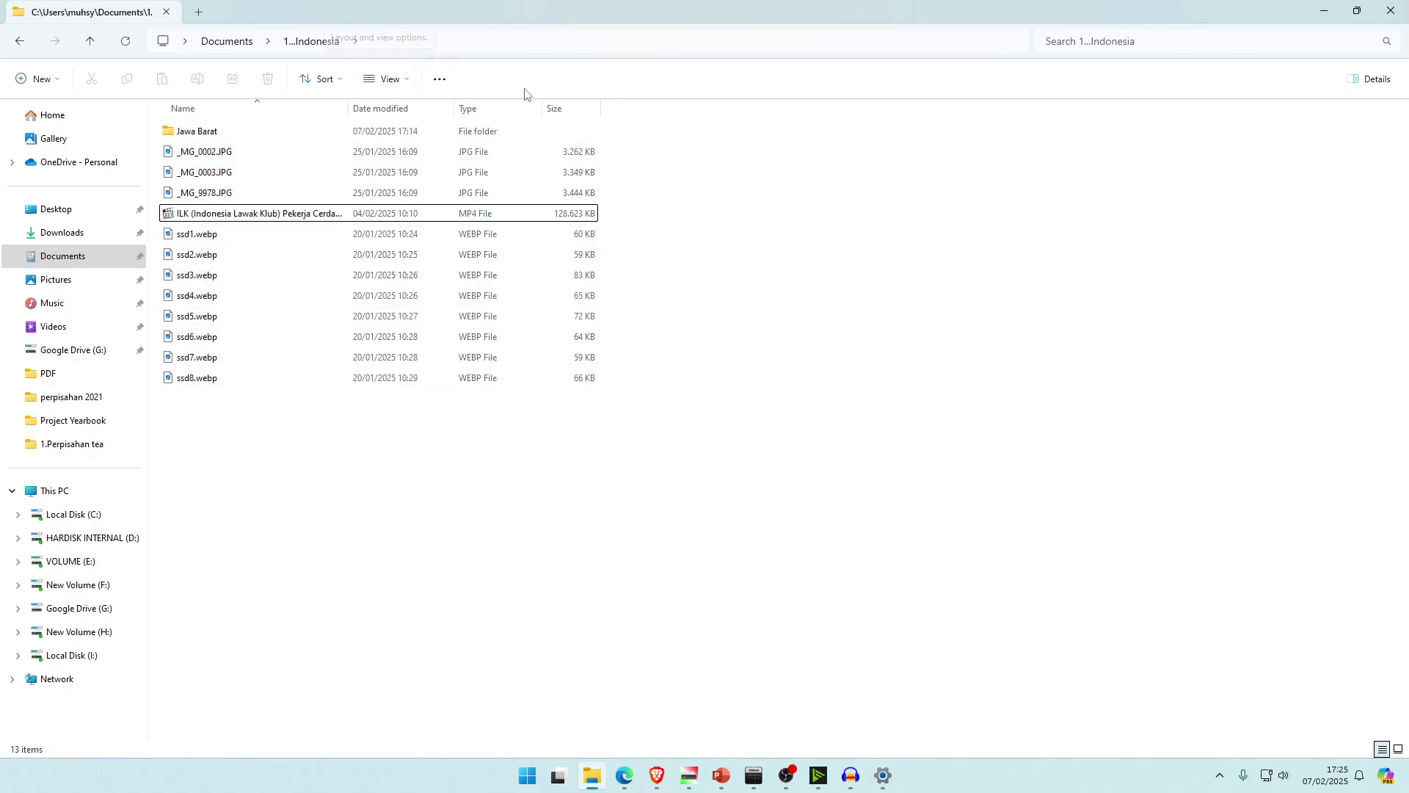
pyautogui.click(439, 80)
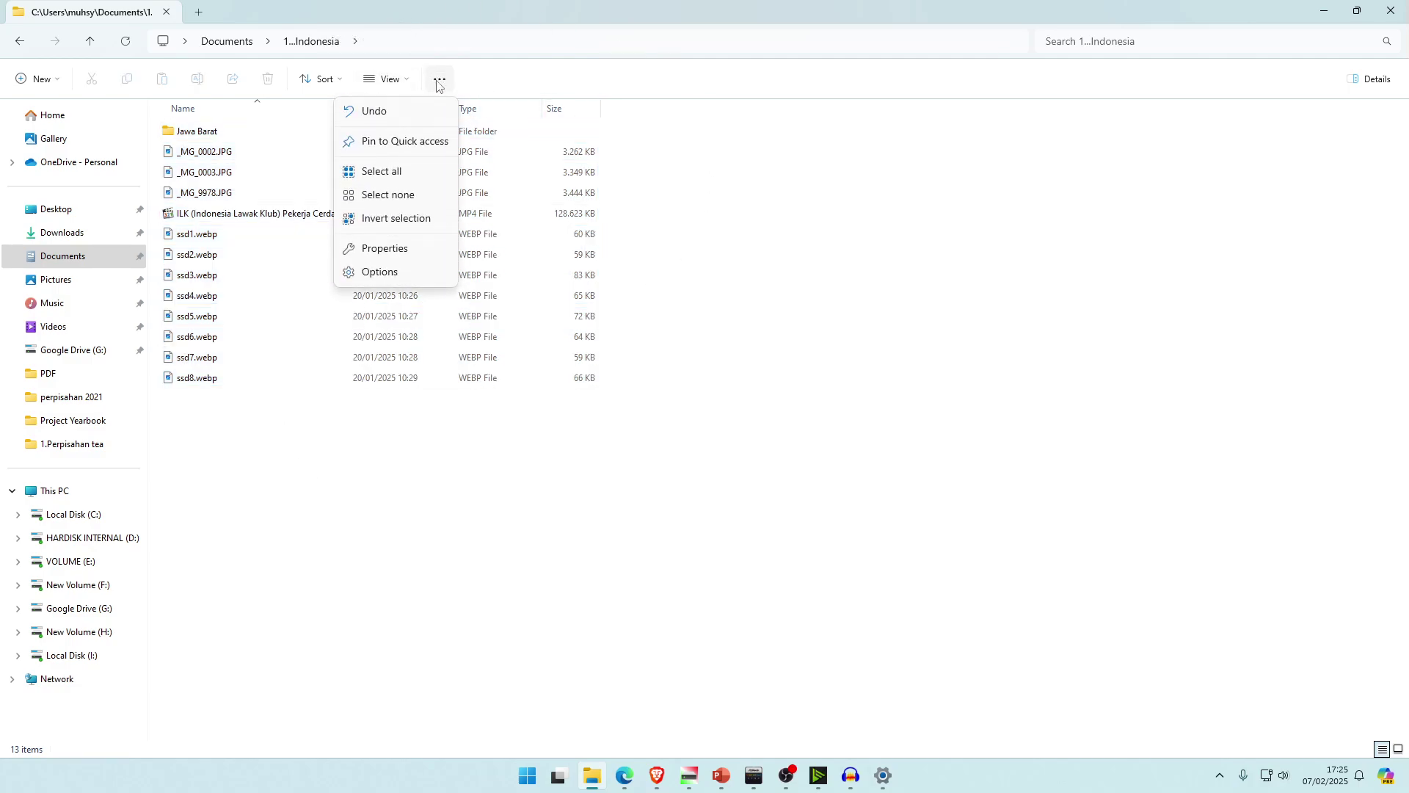
pyautogui.click(403, 115)
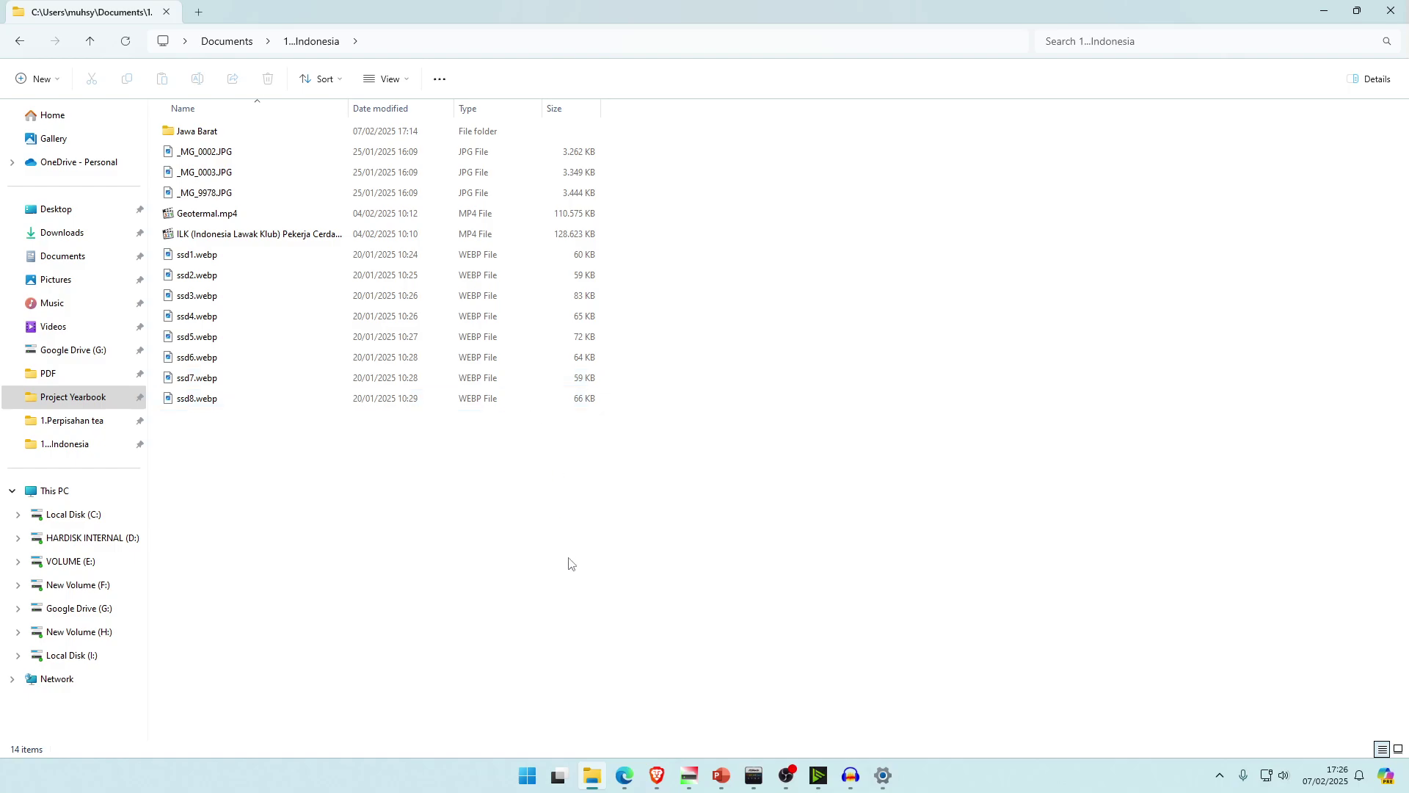
# - Briefly select Geotermal.mp4, and show the available layouts and the undo and redo commands without applying any
pyautogui.press('Up')
pyautogui.press('Up')
pyautogui.press('Up')
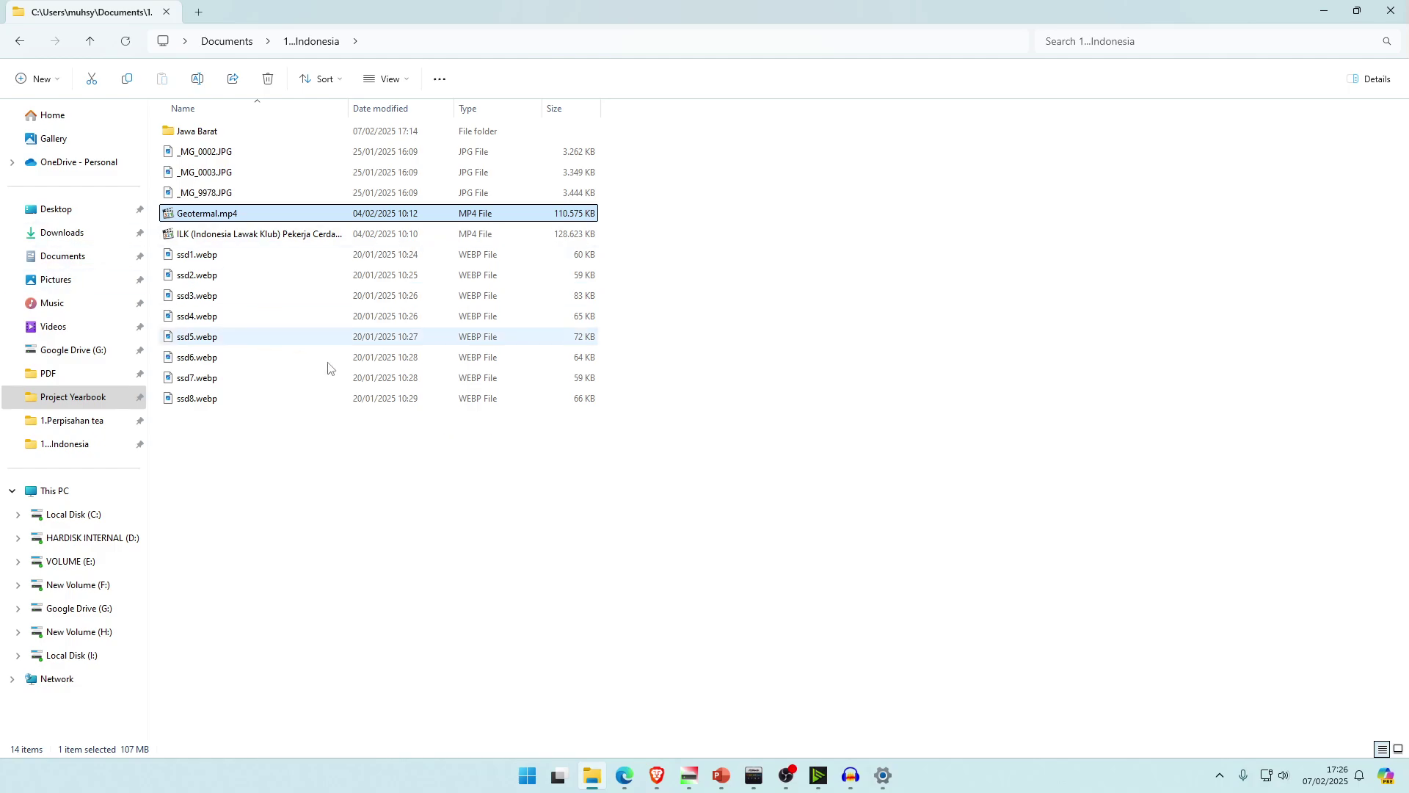
pyautogui.click(624, 367)
pyautogui.click(391, 75)
pyautogui.click(391, 79)
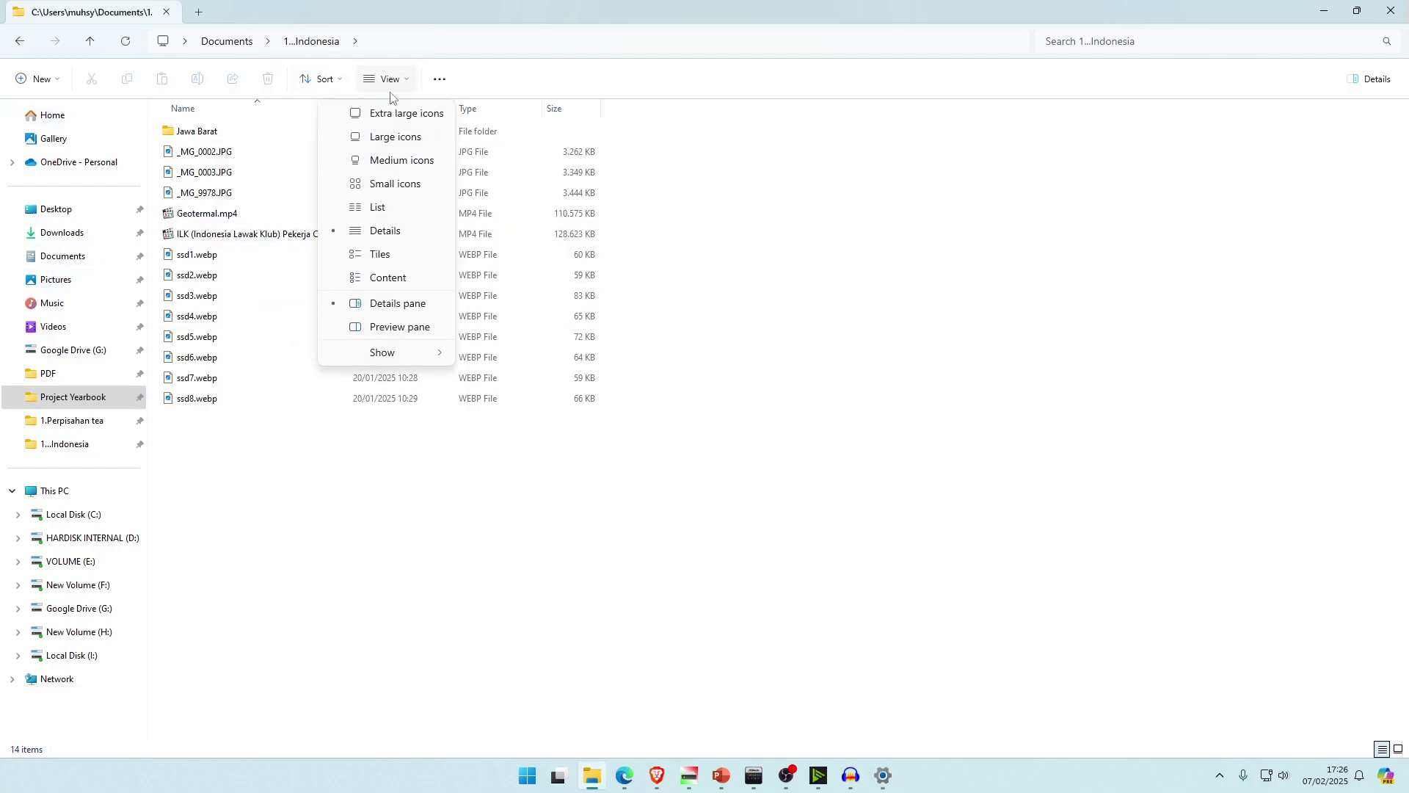
pyautogui.click(440, 79)
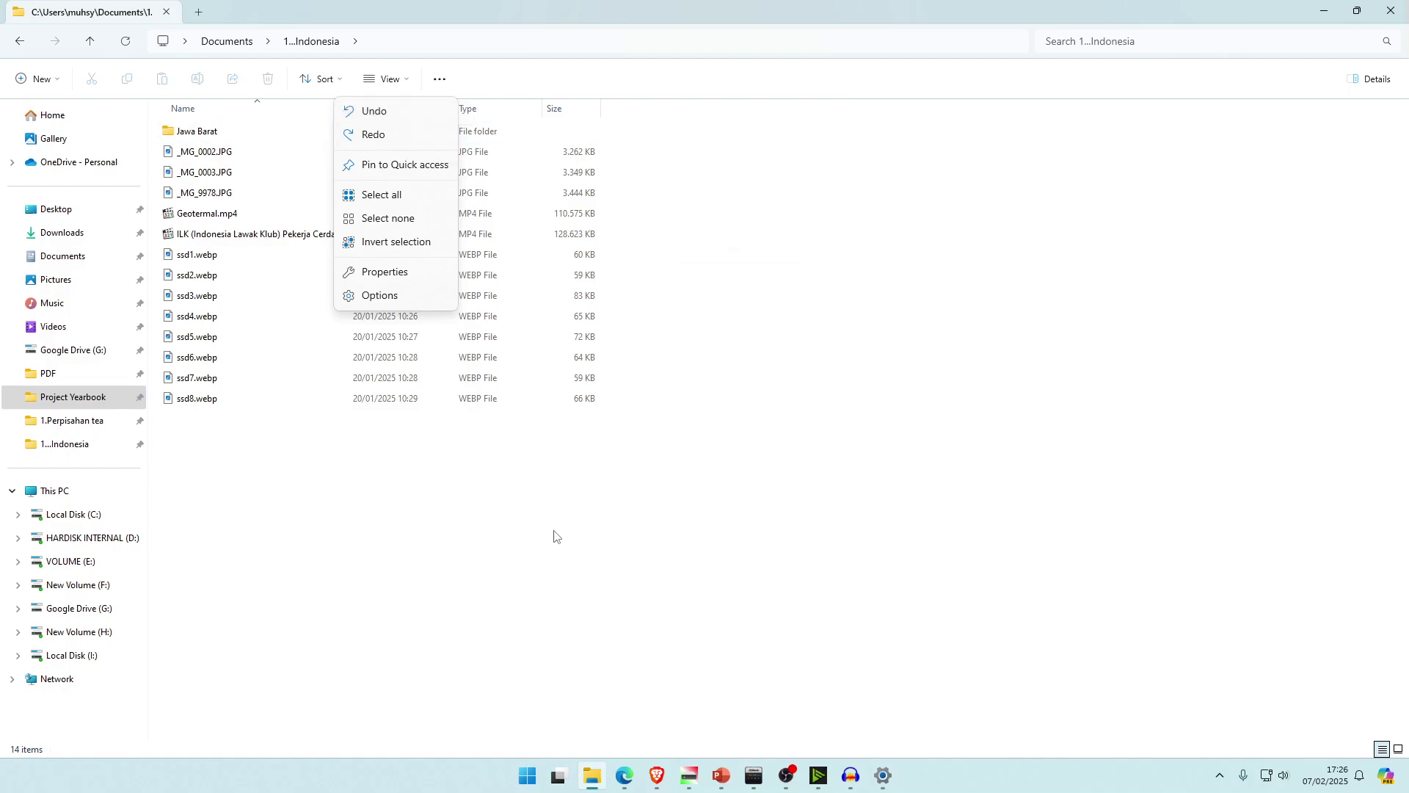
pyautogui.press('Escape')
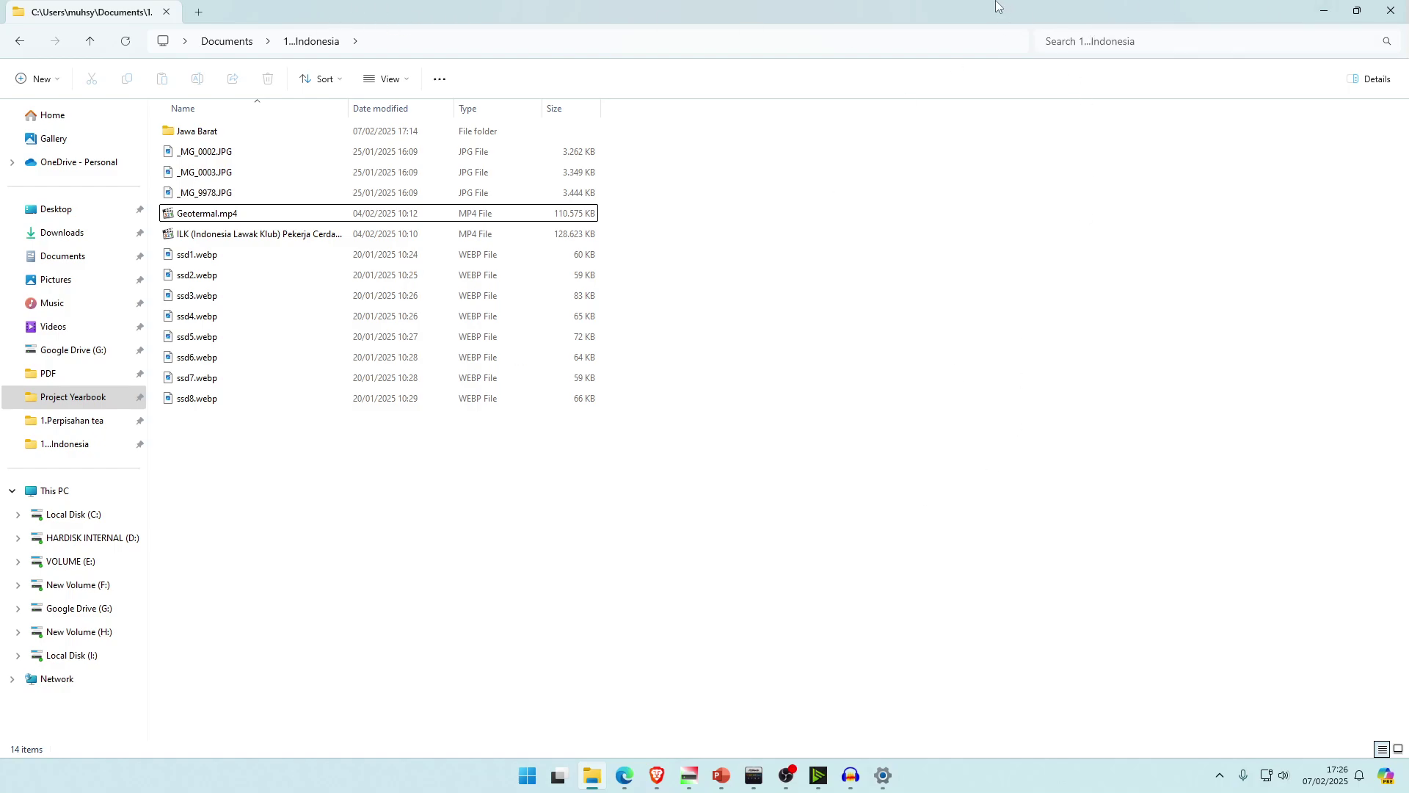
# - Shrink the maximized folder window to a floating window and maximize it again
pyautogui.moveTo(1000, 9); pyautogui.dragTo(608, 203)
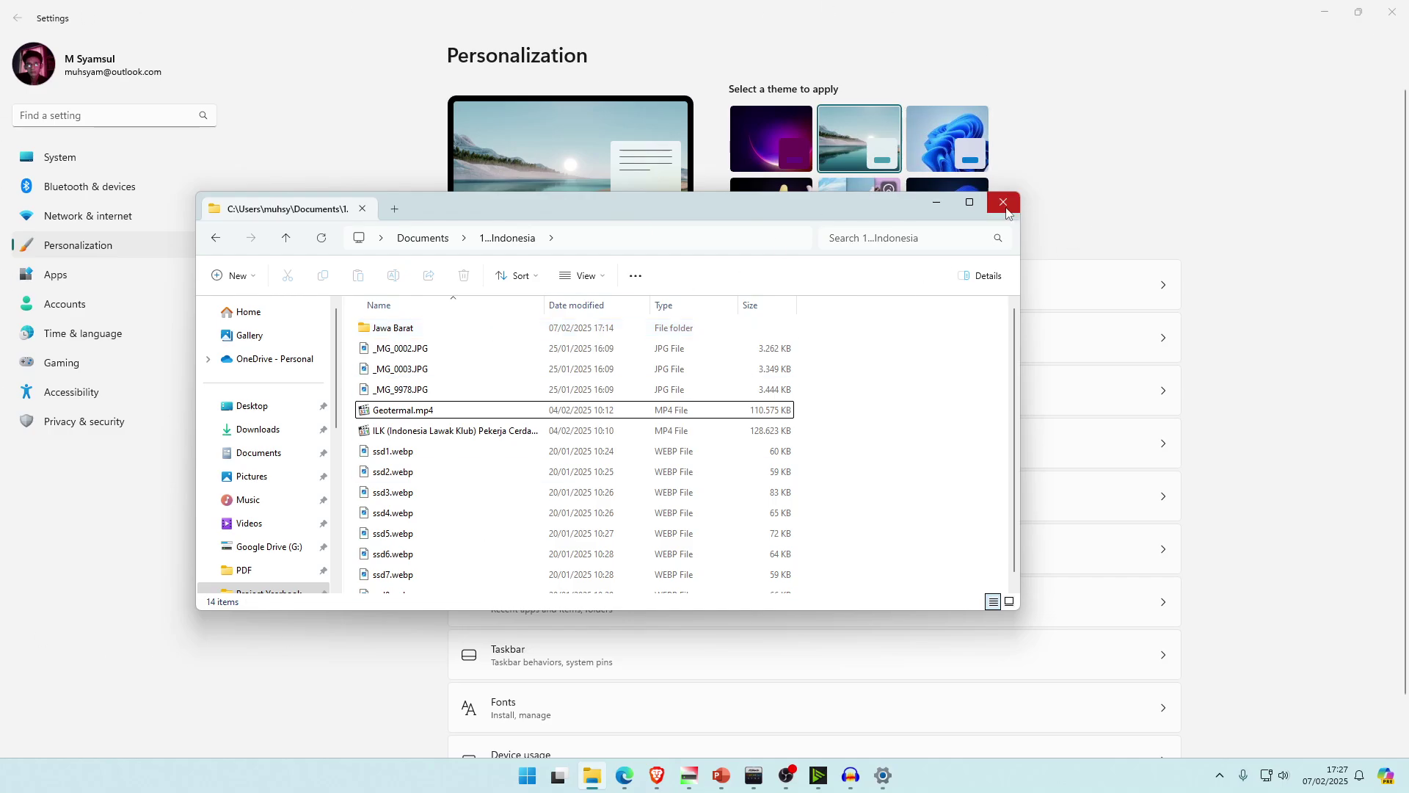
pyautogui.click(967, 204)
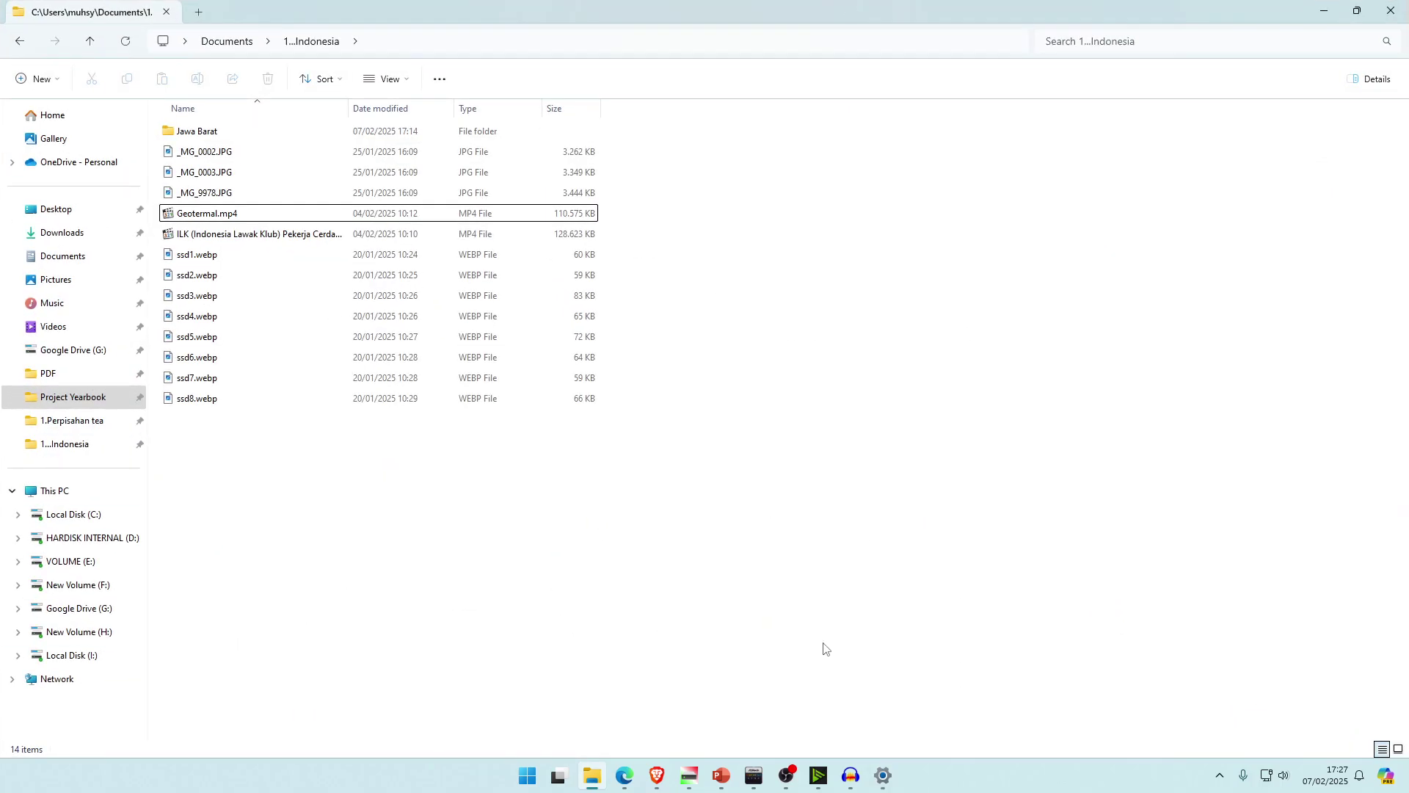